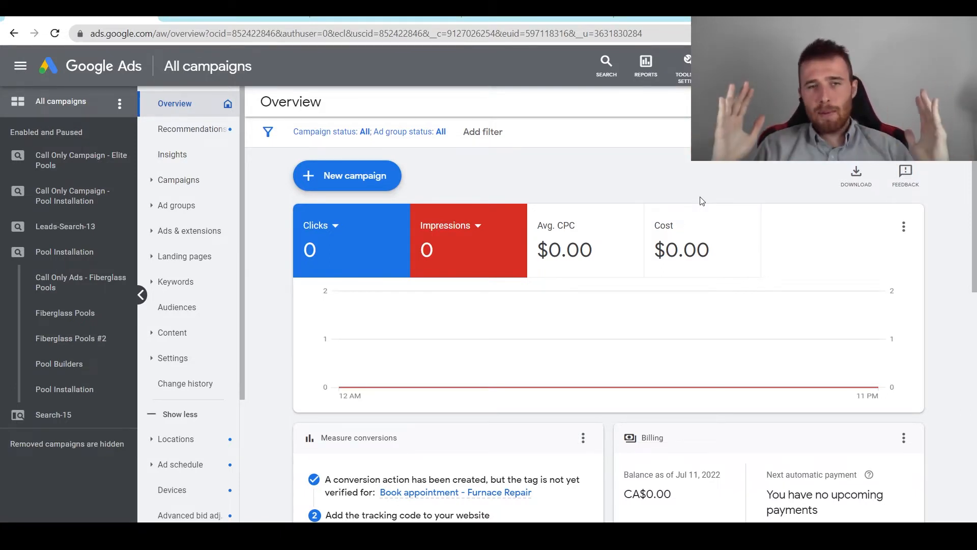
Step: Switch to the Google results for "hvac near me", dismiss the location request and examine the sponsored listings and ads
click(357, 19)
click(262, 52)
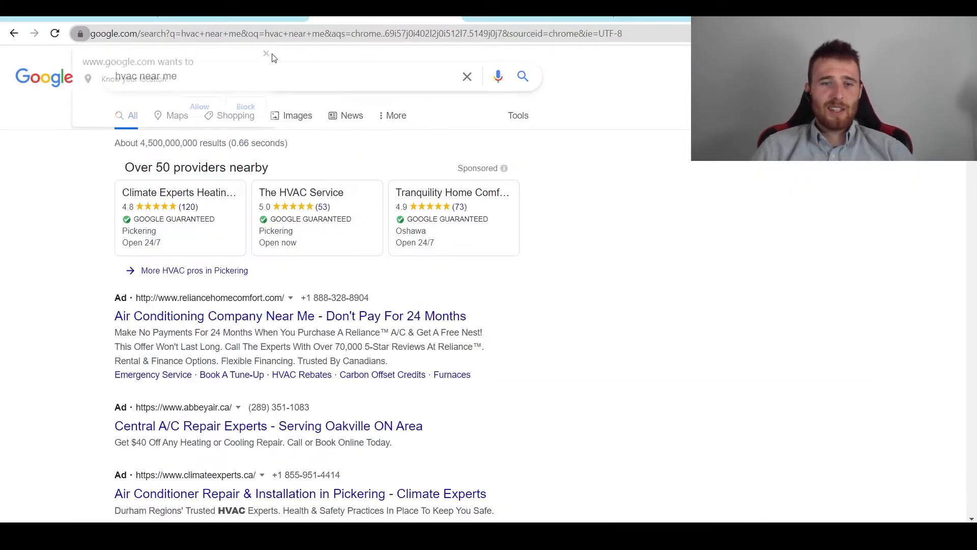
scroll(580, 291, down, 2)
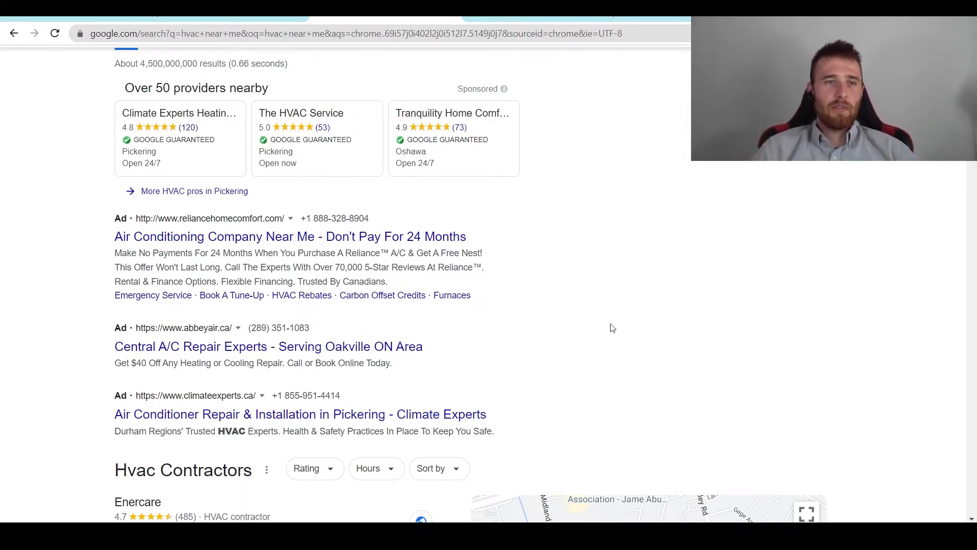
Step: Return to Google Ads and start creating a new campaign from the campaigns overview
click(113, 17)
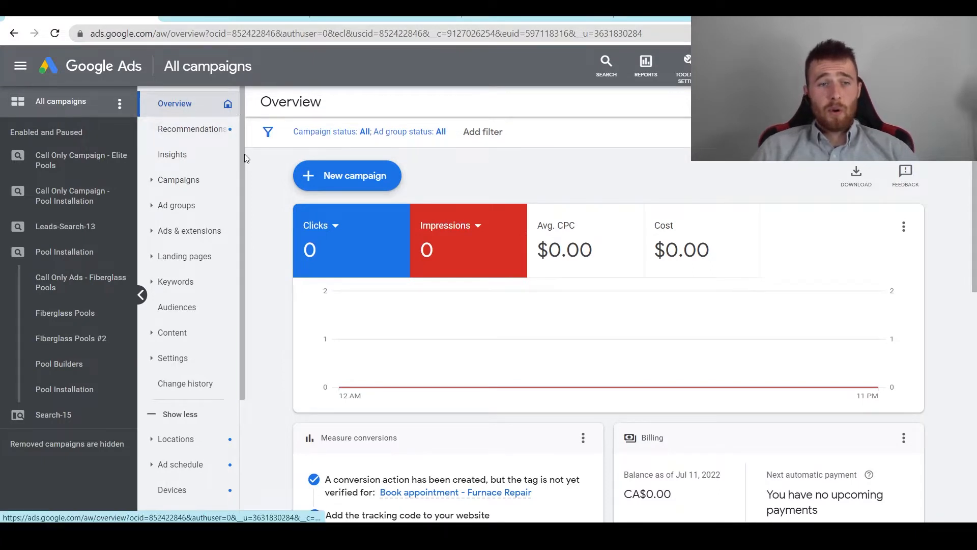
click(164, 184)
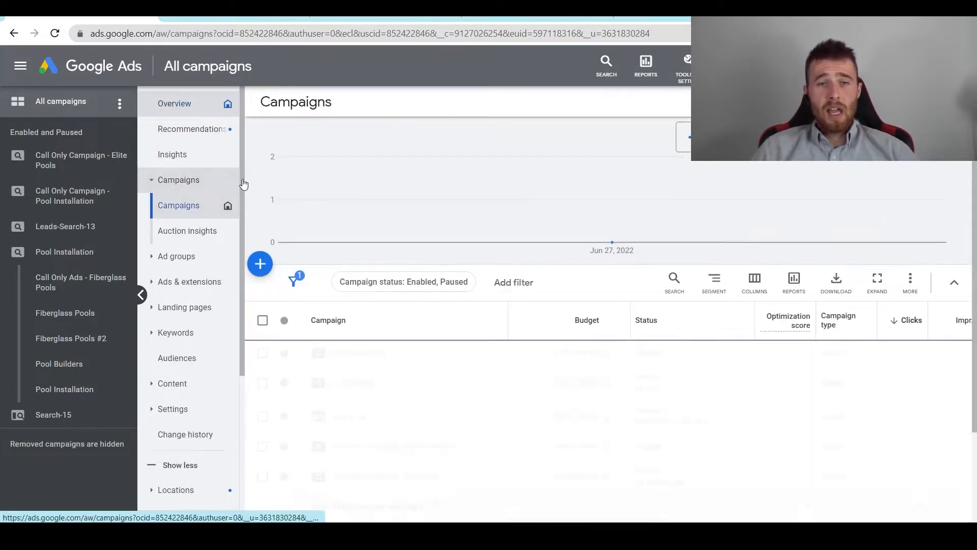
click(260, 265)
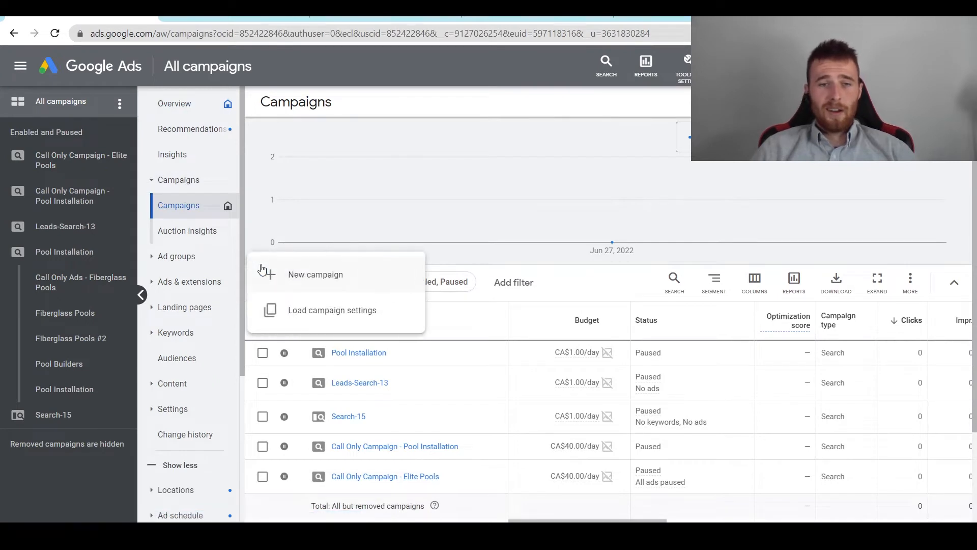
click(299, 279)
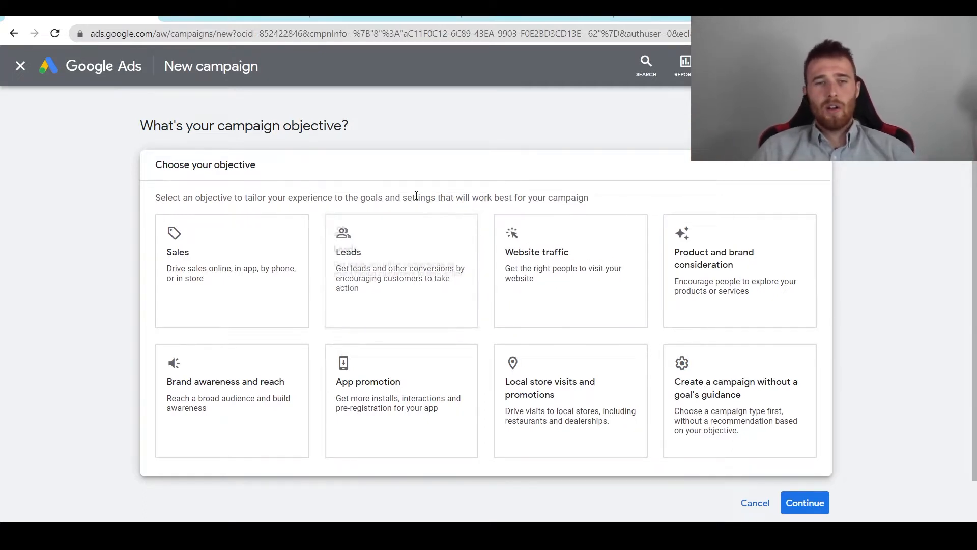
Step: Choose Leads as the campaign objective and continue with the Book appointments conversion goal
click(395, 260)
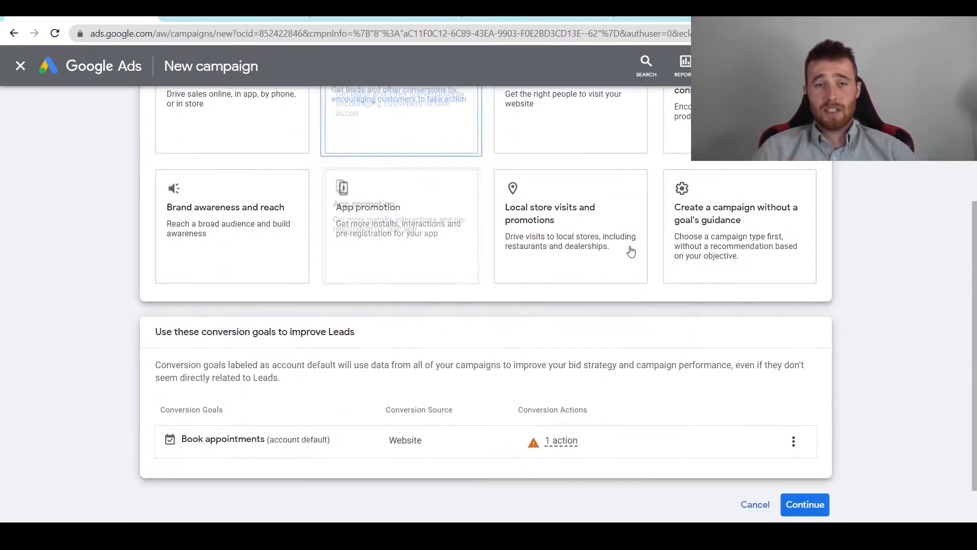
scroll(863, 285, up, 3)
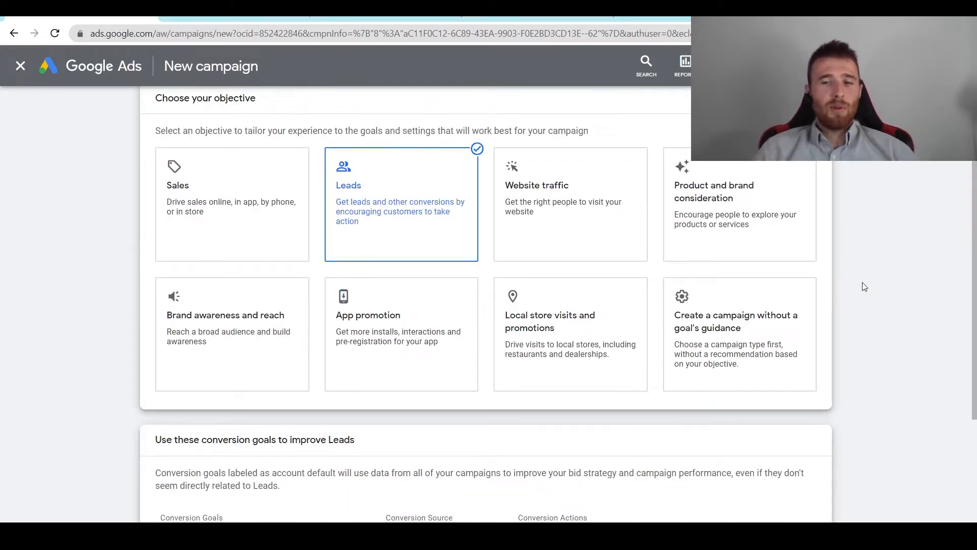
scroll(872, 301, down, 3)
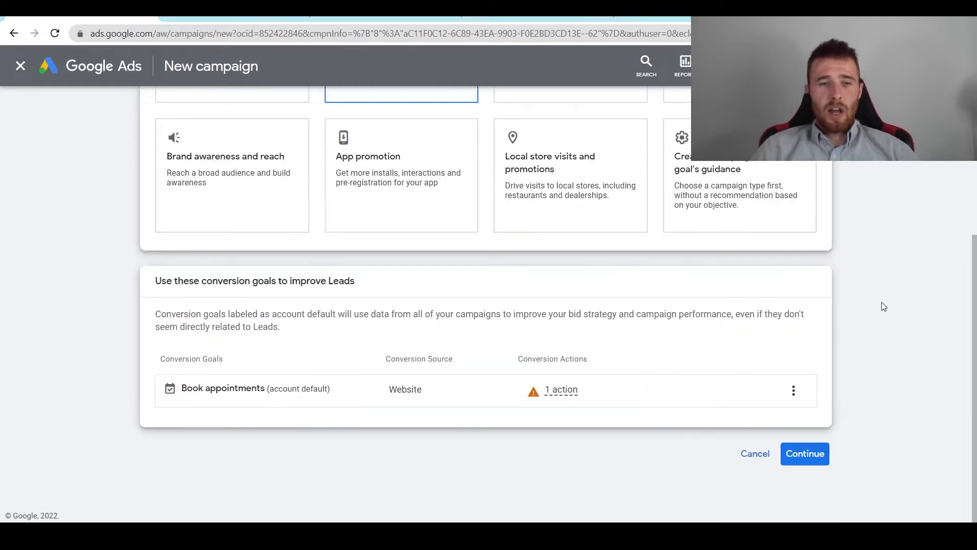
drag(212, 283, 339, 283)
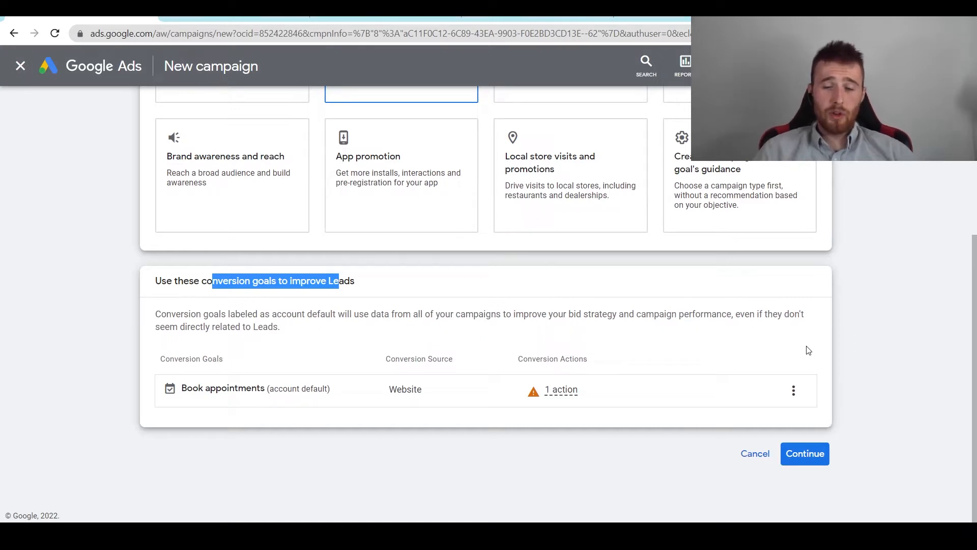
click(808, 463)
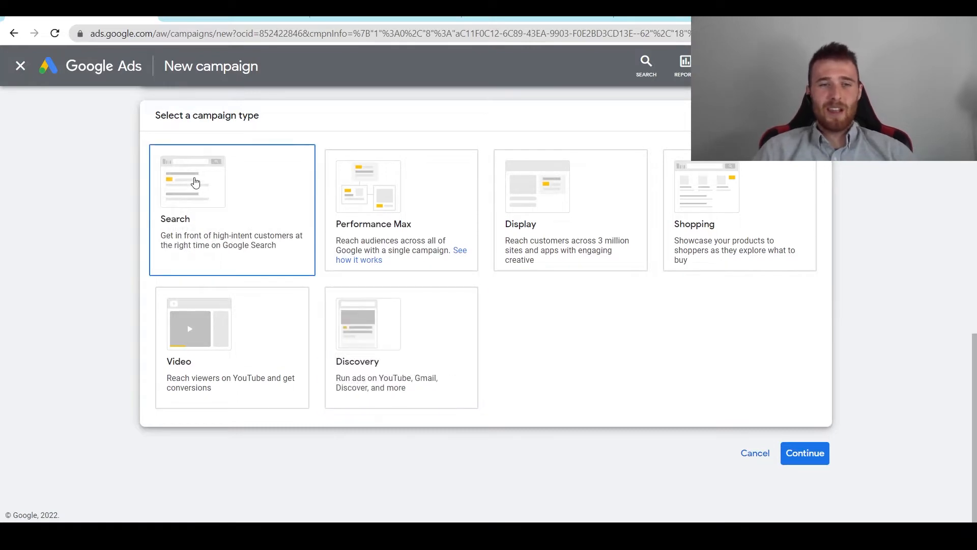
Step: Select Search as the campaign type and enable phone calls and website visits as ways to reach the goal
click(195, 182)
scroll(317, 181, up, 5)
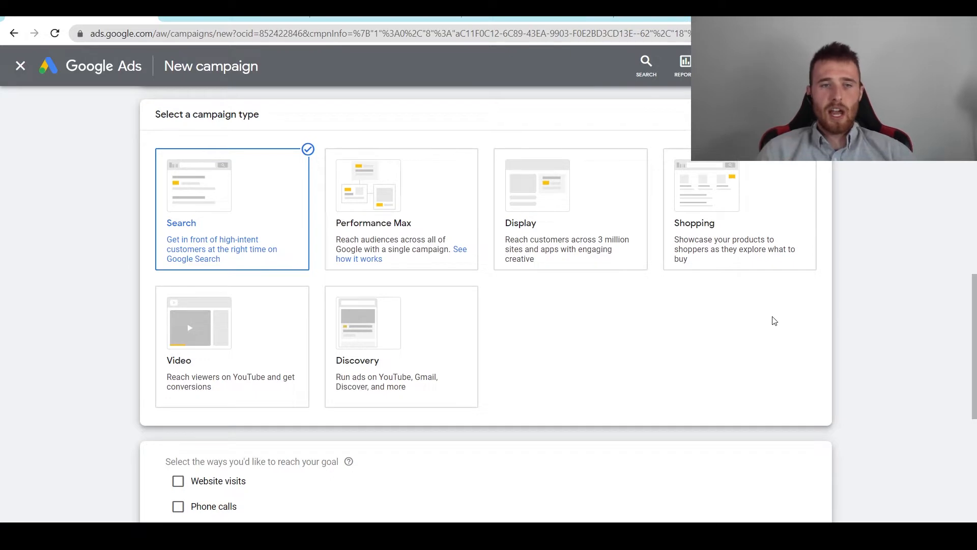
middle_click(748, 335)
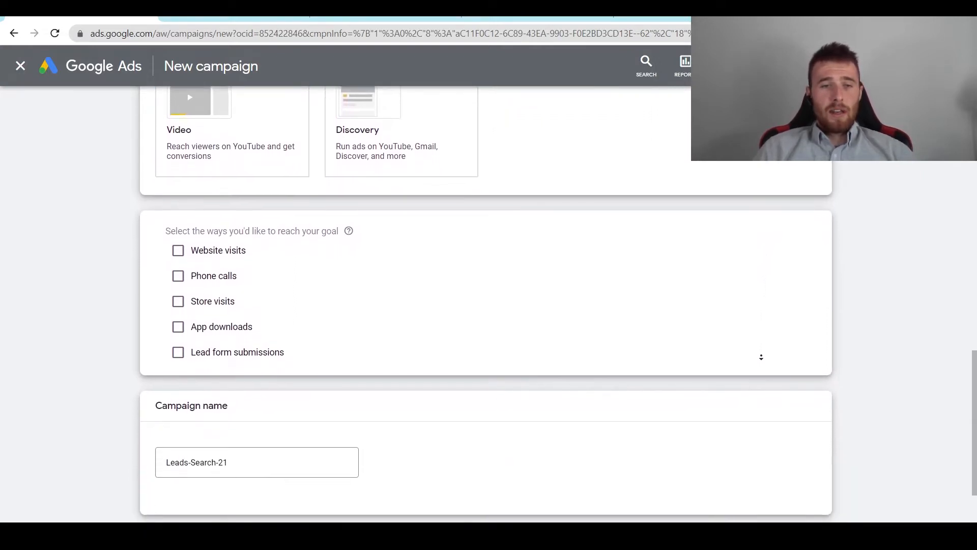
middle_click(761, 356)
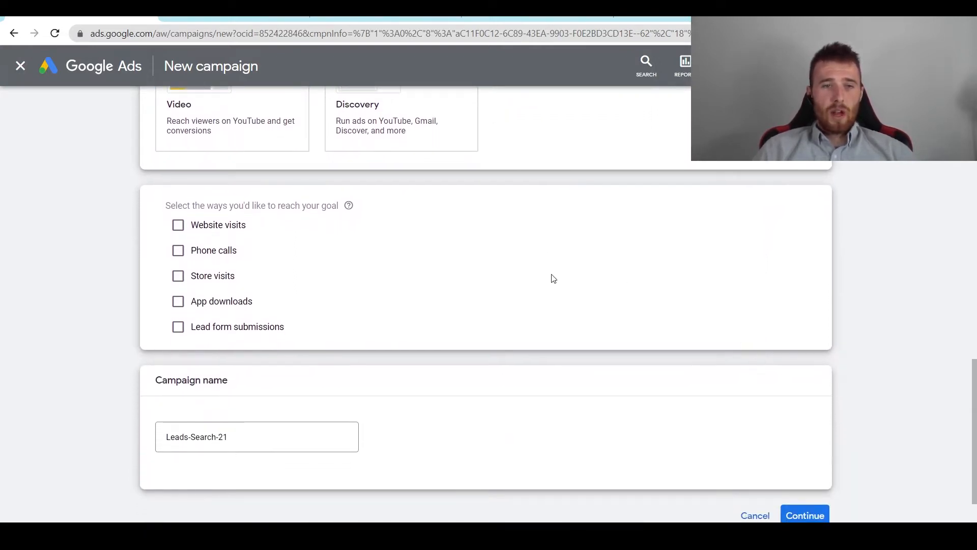
click(178, 250)
click(178, 227)
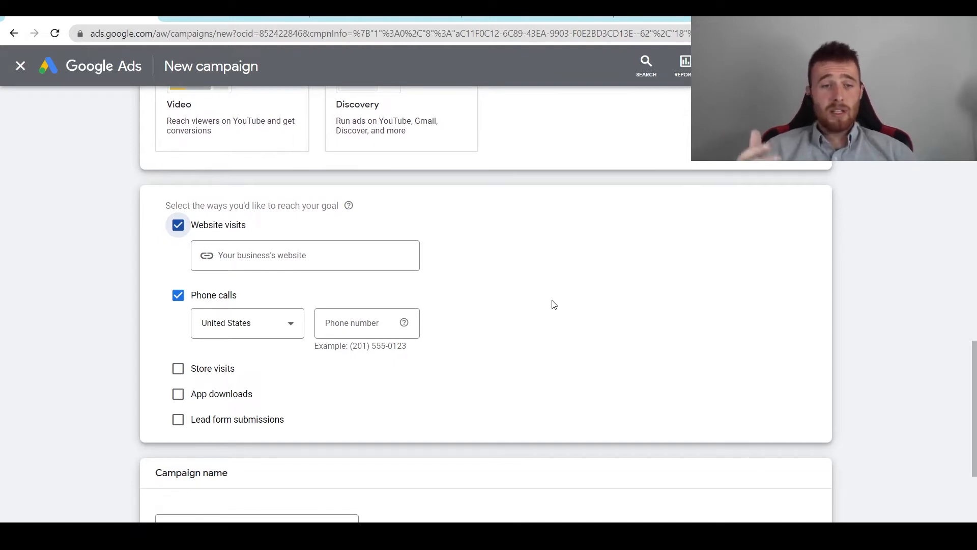
Step: Set the country for the phone calls number to Canada
click(277, 323)
scroll(285, 270, up, 20)
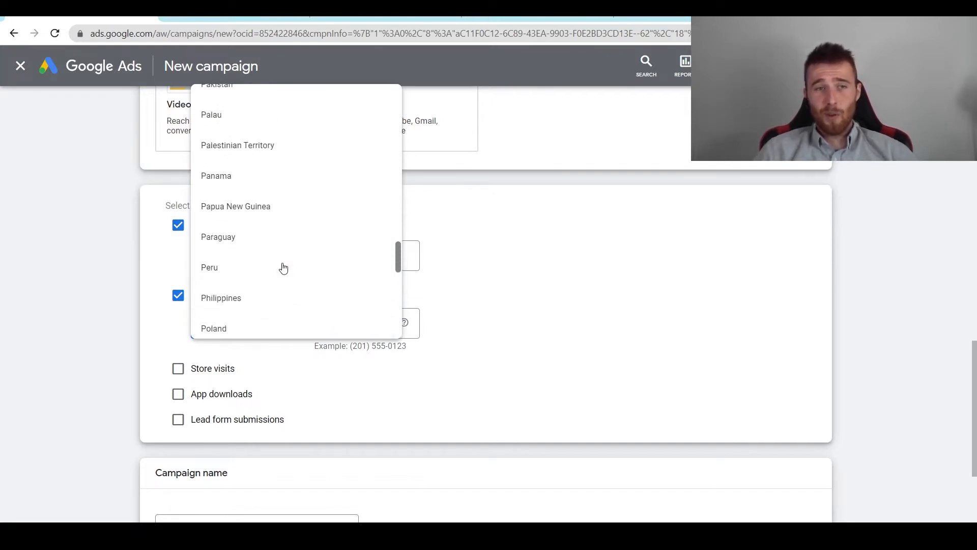
scroll(284, 268, up, 10)
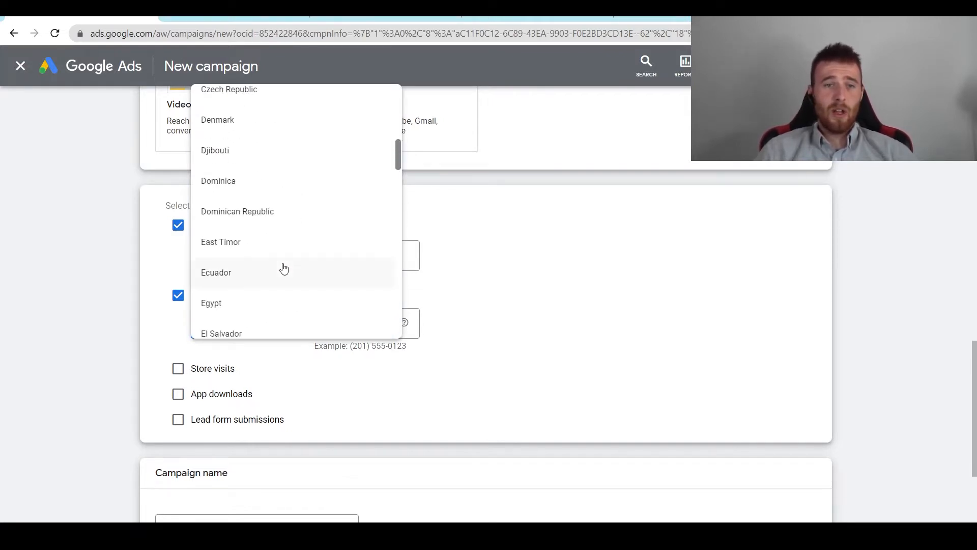
scroll(264, 200, up, 8)
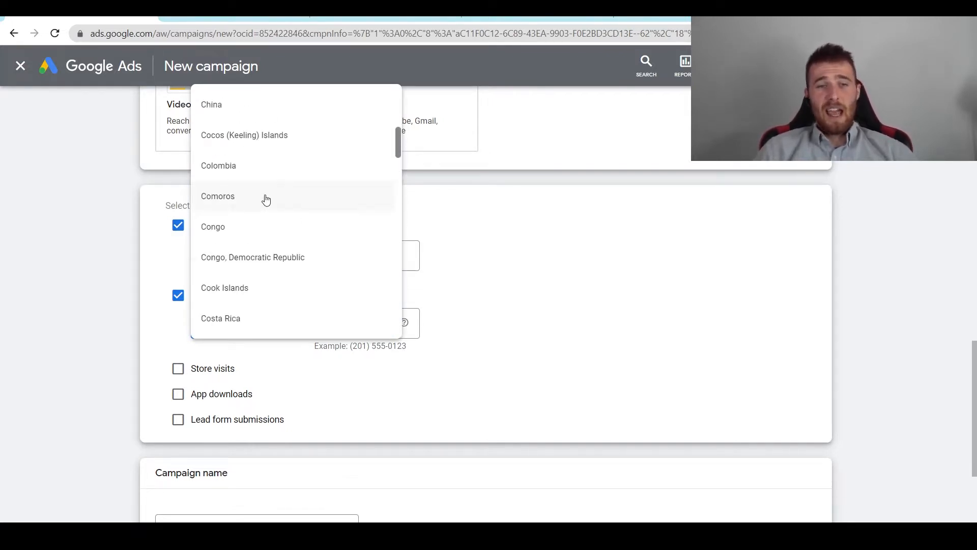
scroll(285, 202, up, 3)
scroll(288, 157, up, 3)
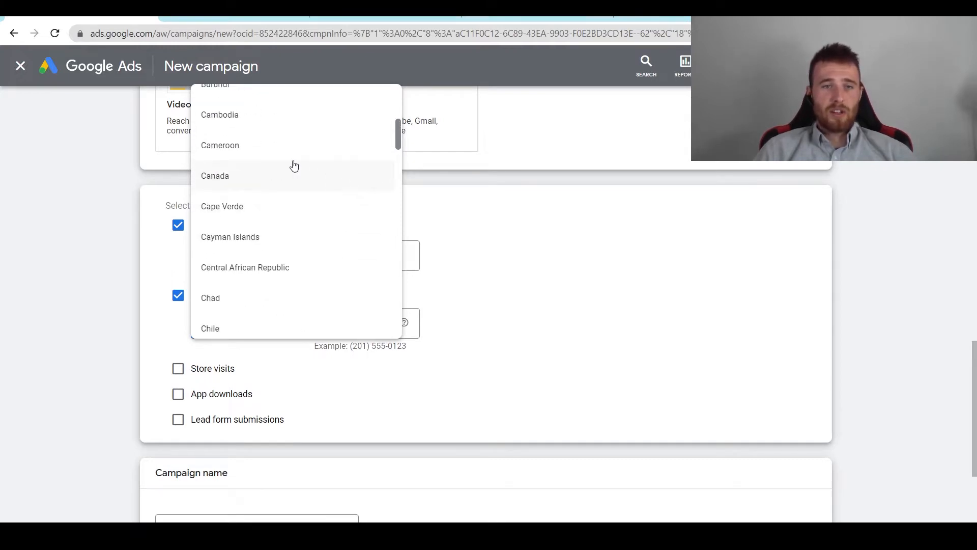
click(279, 173)
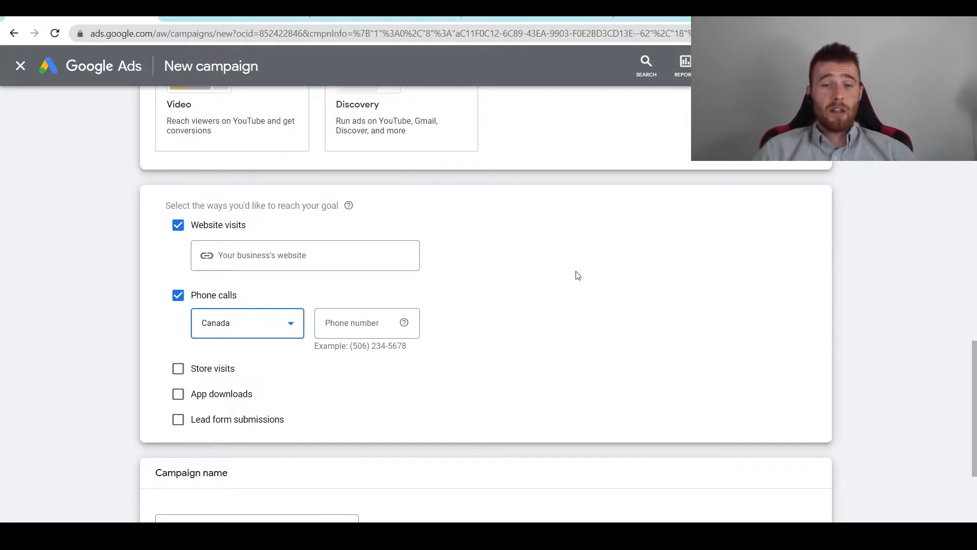
Step: Enter the business phone number for the phone calls goal
scroll(652, 294, up, 1)
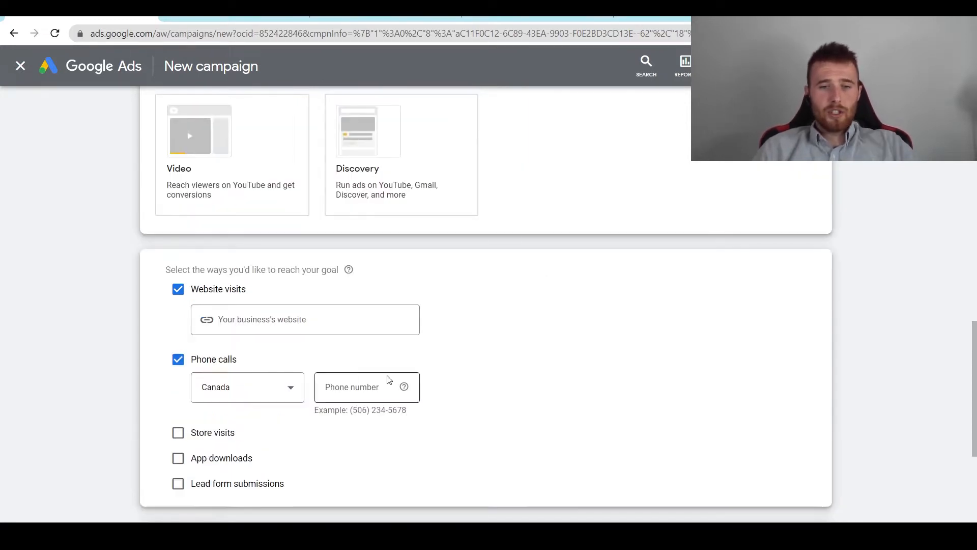
click(360, 388)
key(ctrl+v)
click(628, 328)
scroll(632, 336, down, 1)
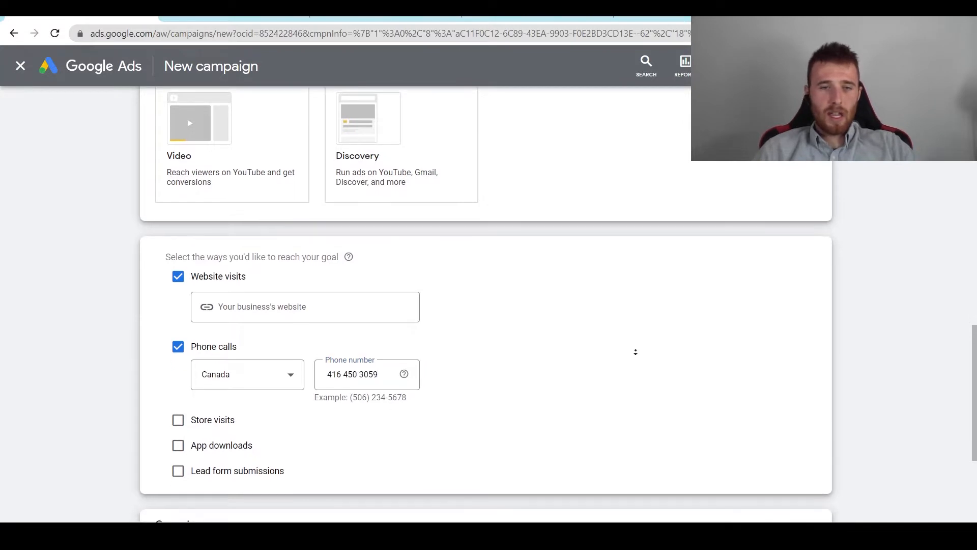
Step: Enter elitepools.ca as the business website for website visits
click(318, 301)
text(e)
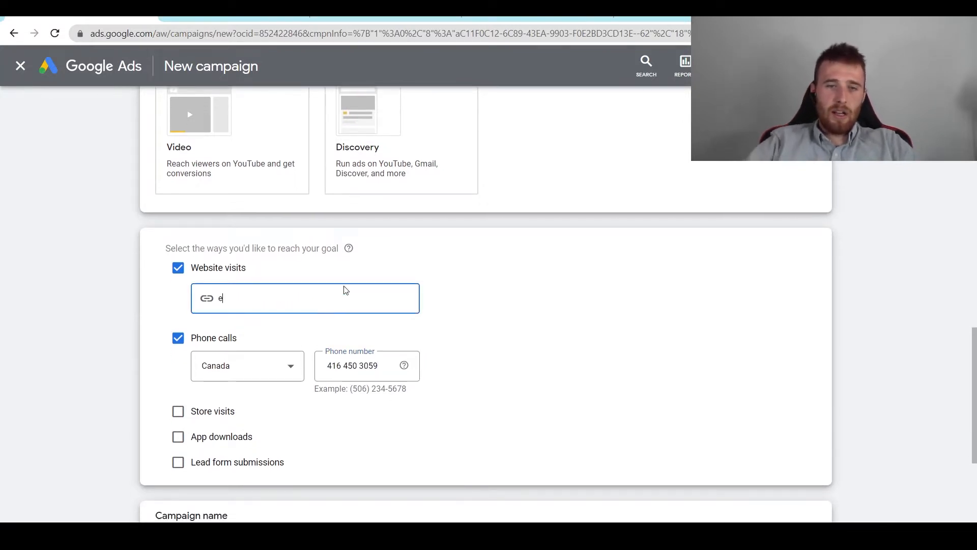
text(litepool)
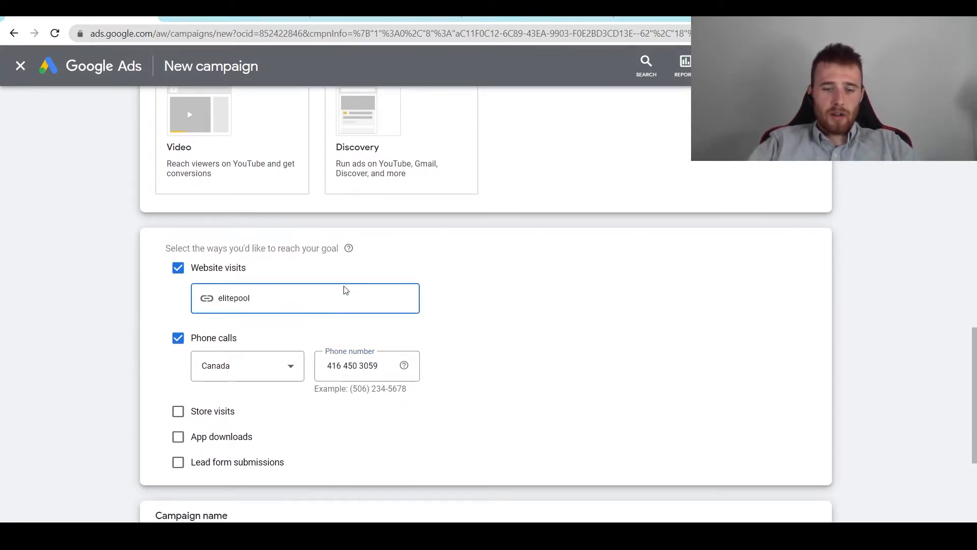
text(s.ca)
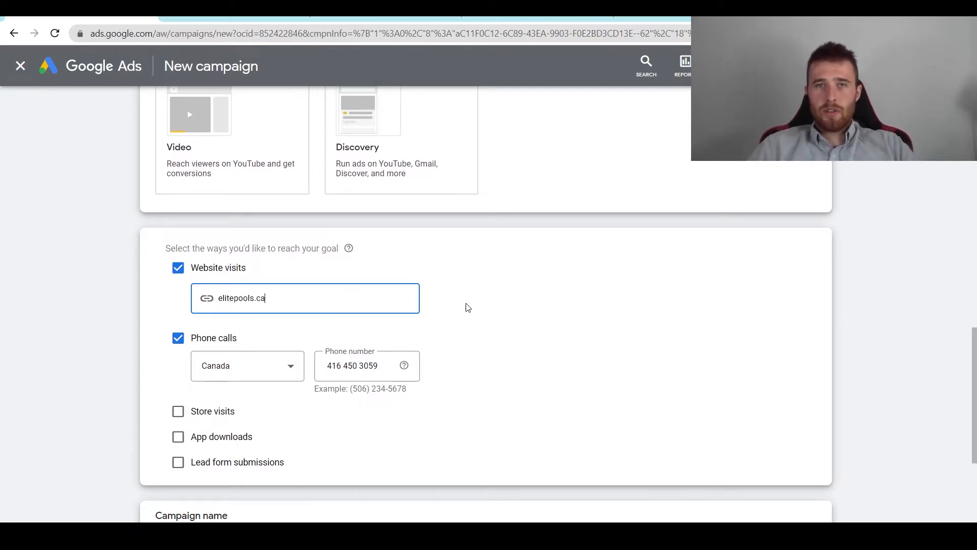
Step: Name the campaign "Pool Installation - Elite Pools" and continue to the bidding settings
scroll(566, 283, down, 1)
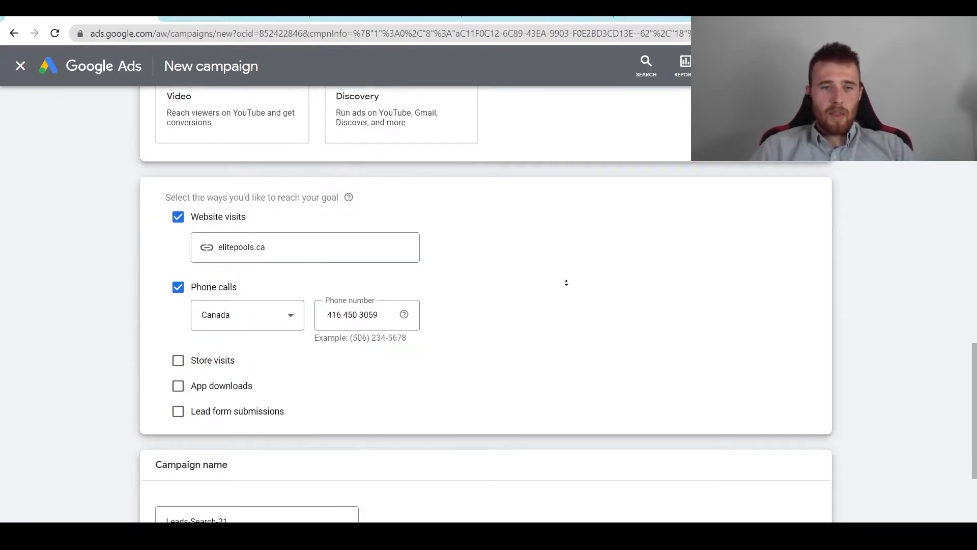
scroll(566, 282, down, 1)
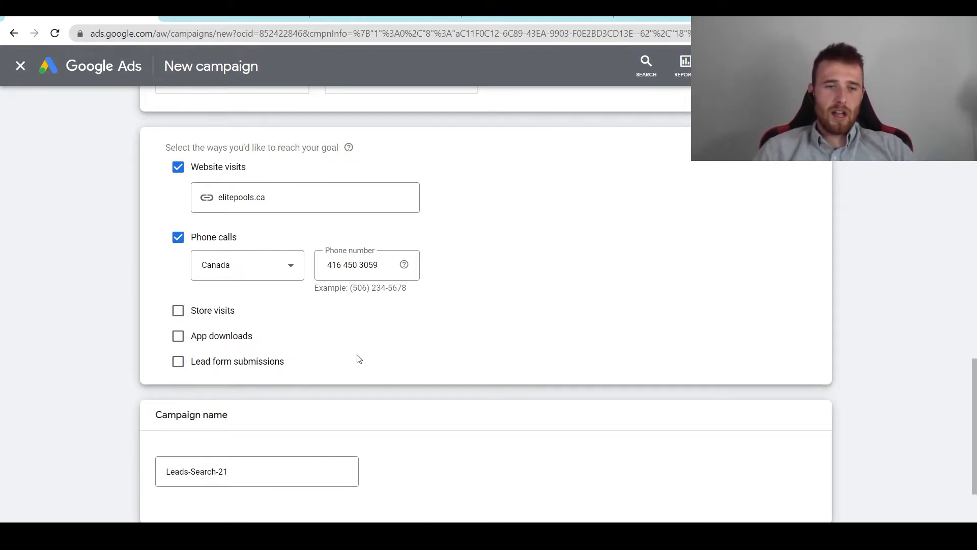
scroll(603, 336, down, 2)
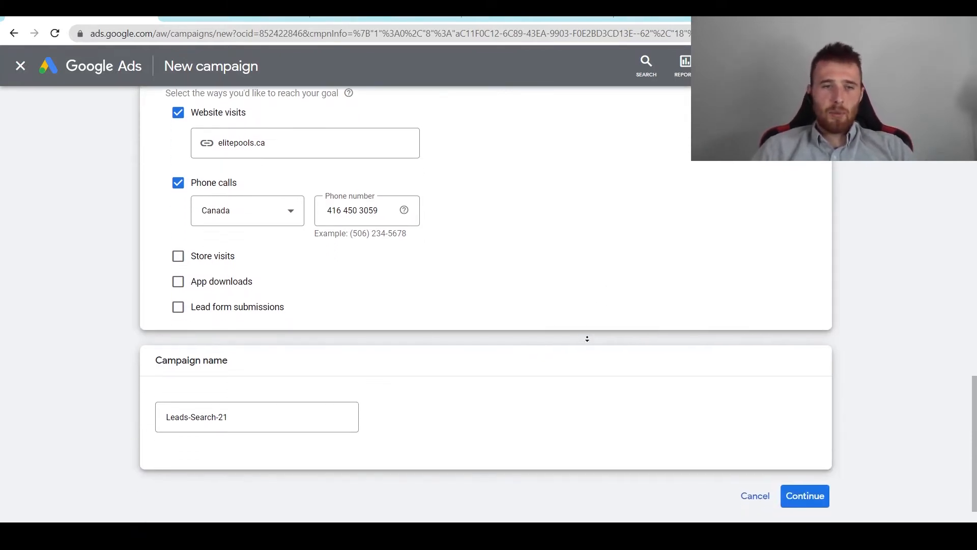
drag(247, 392, 94, 391)
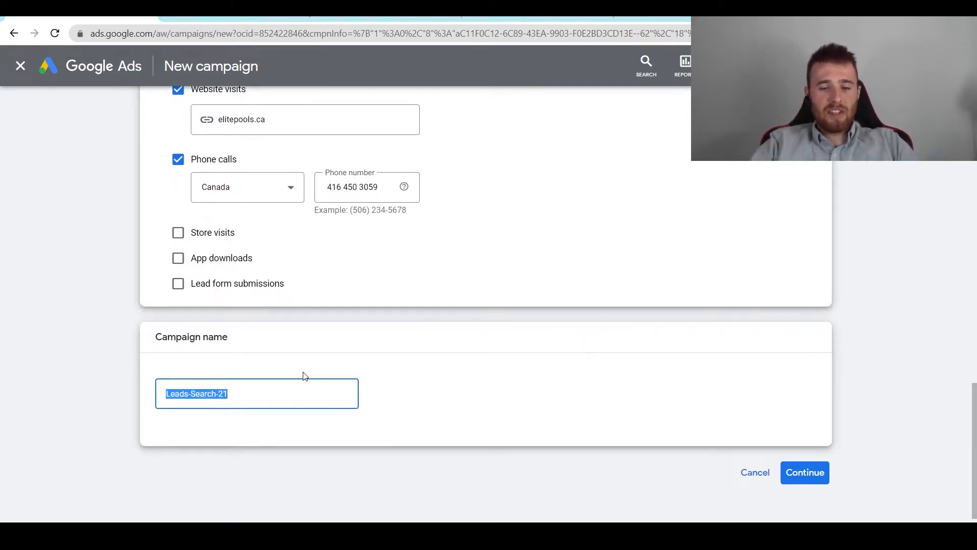
text(Po)
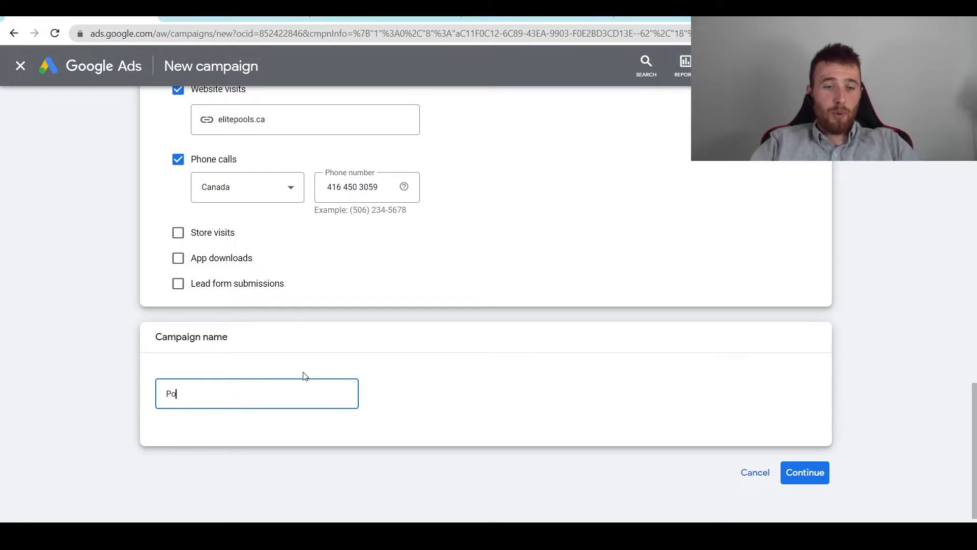
text(ol Installatio)
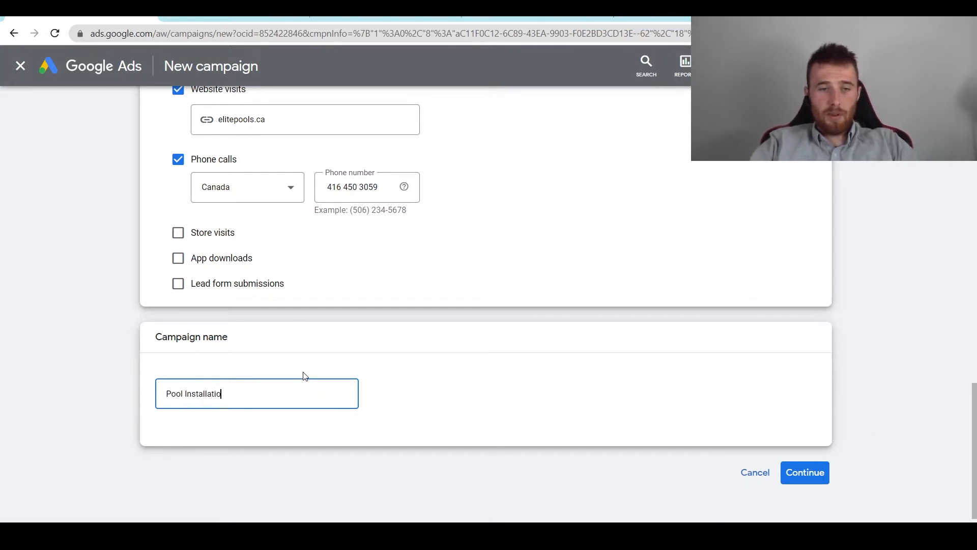
text(n - Elite Pools)
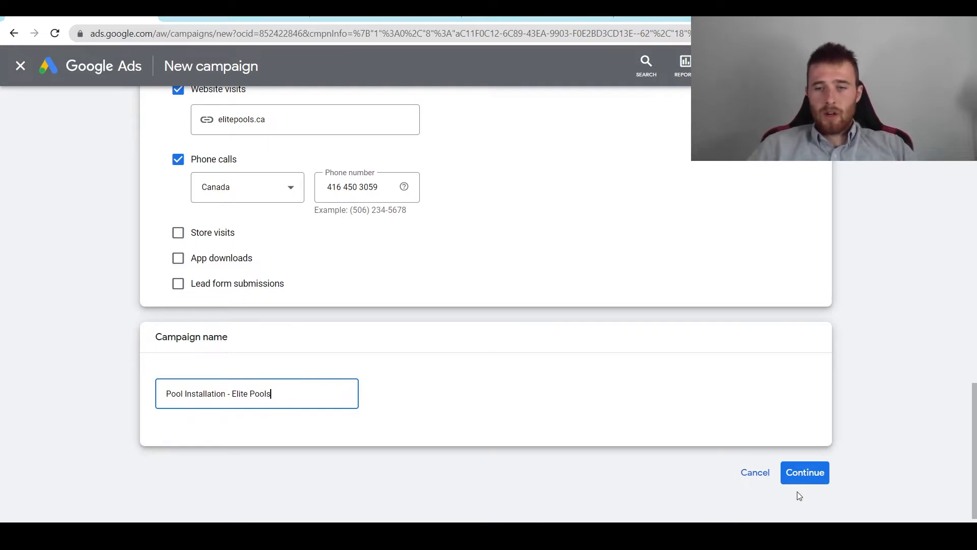
click(804, 473)
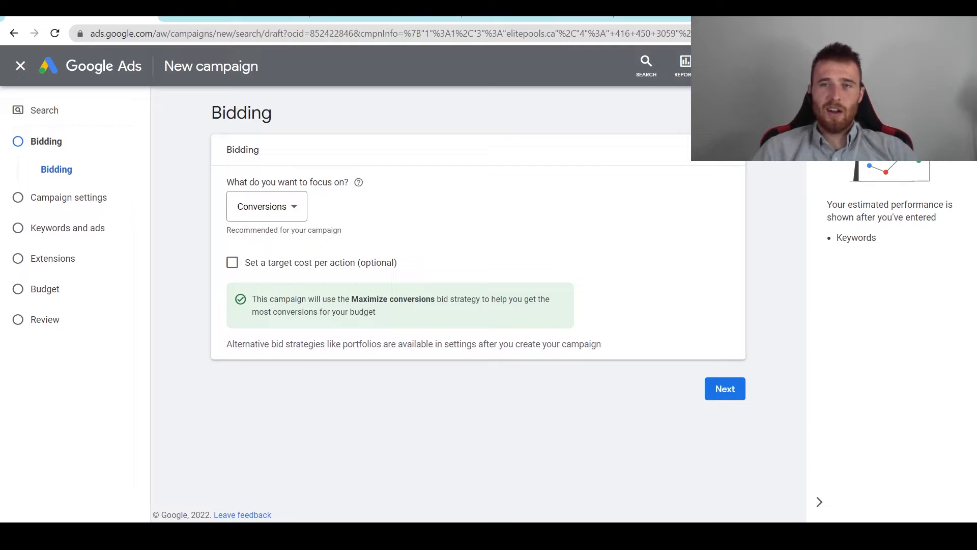
Step: Open Keyword Planner in a separate browser tab and switch to it, keeping the campaign draft open
click(727, 66)
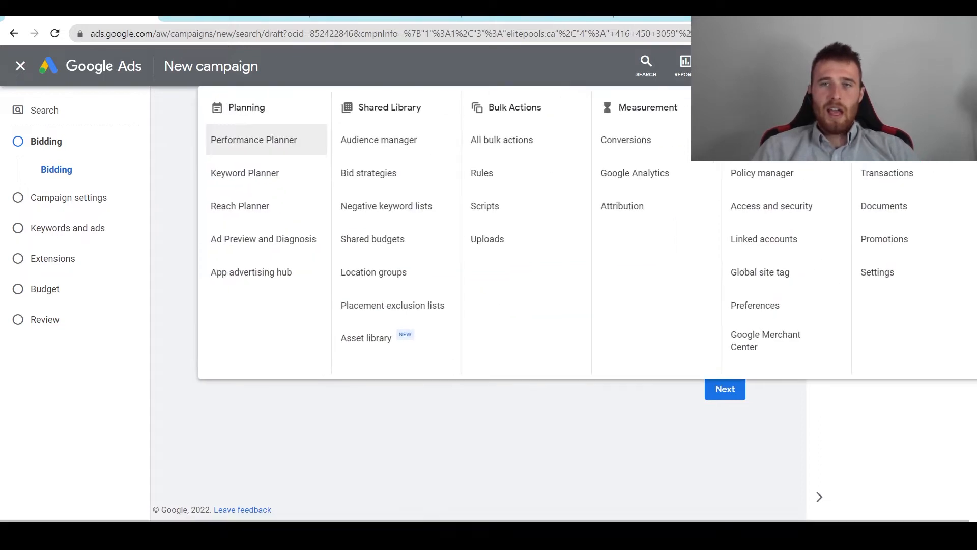
right_click(241, 182)
click(262, 191)
click(201, 19)
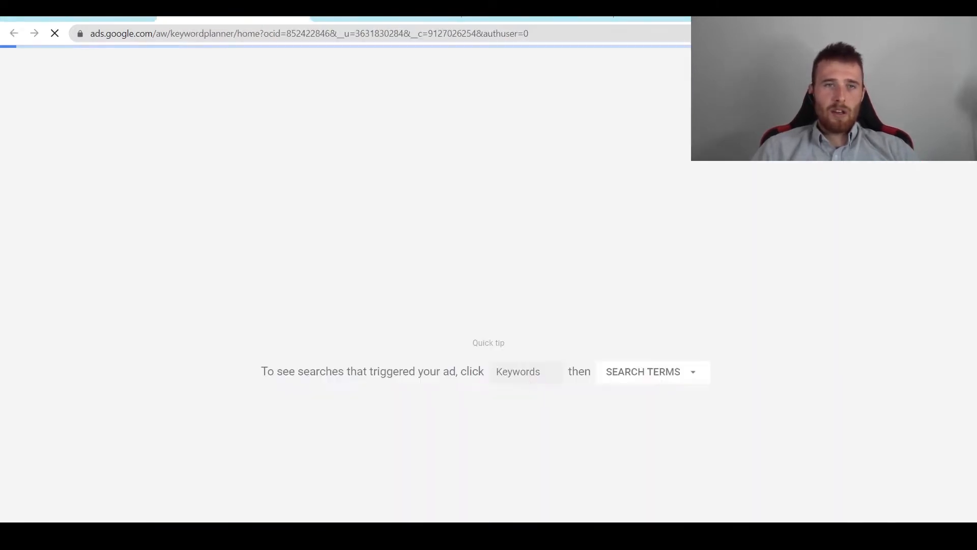
Step: Start discovering new keywords in Keyword Planner and dismiss the account notifications
click(117, 19)
click(168, 194)
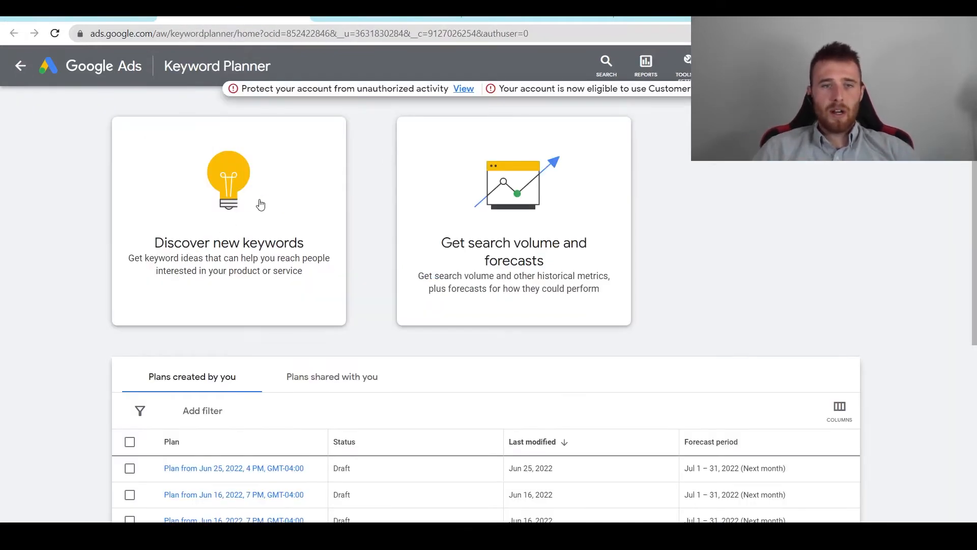
click(240, 201)
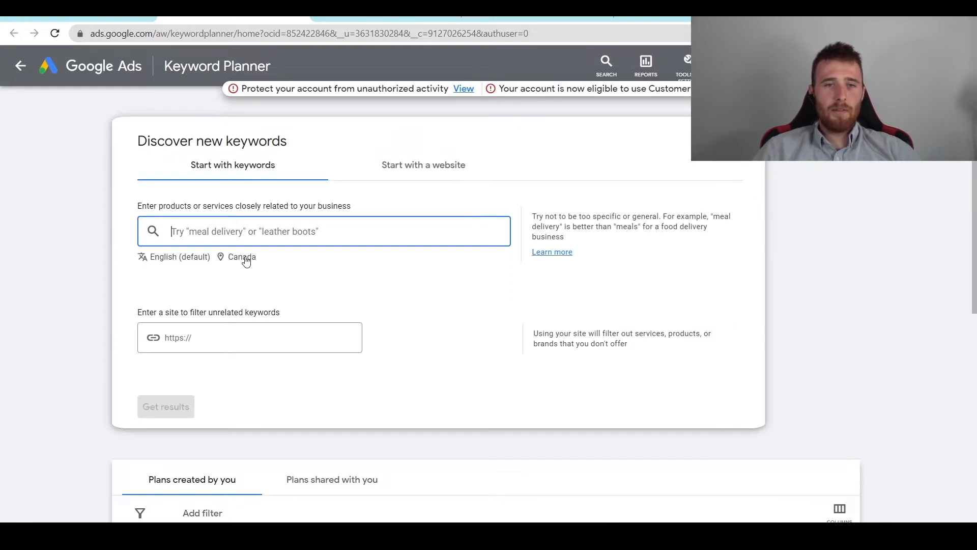
click(761, 88)
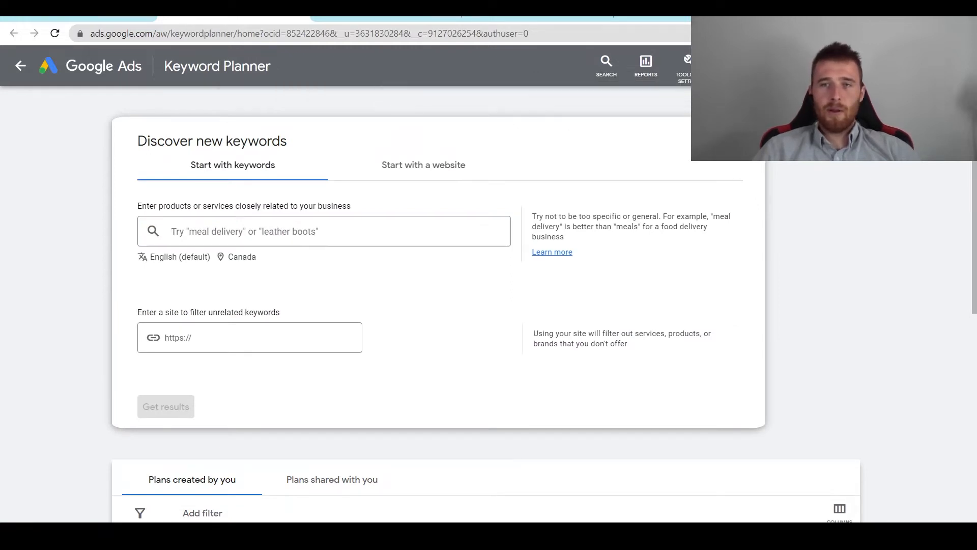
Step: Remove Canada from the keyword search's targeted locations and target Hamilton, Ontario, Canada instead
click(240, 259)
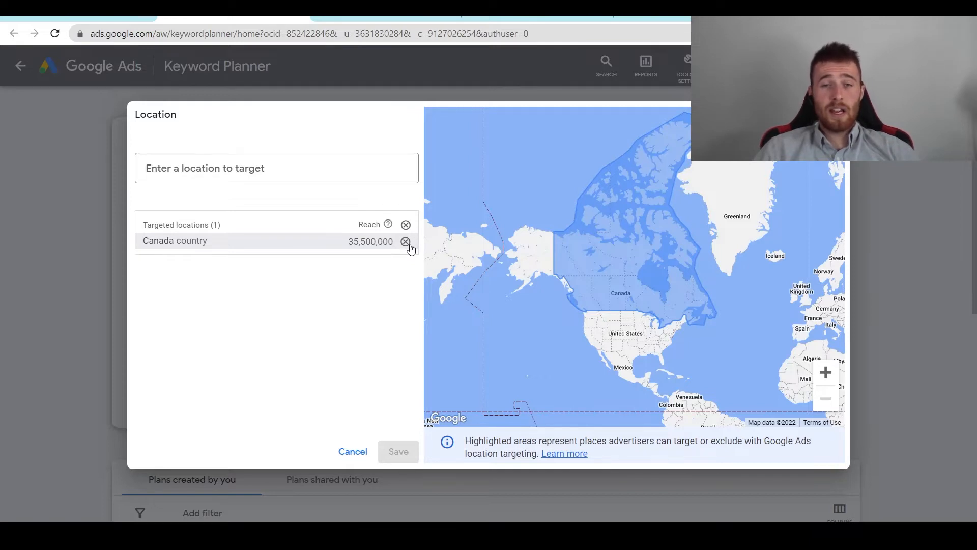
click(406, 242)
click(317, 170)
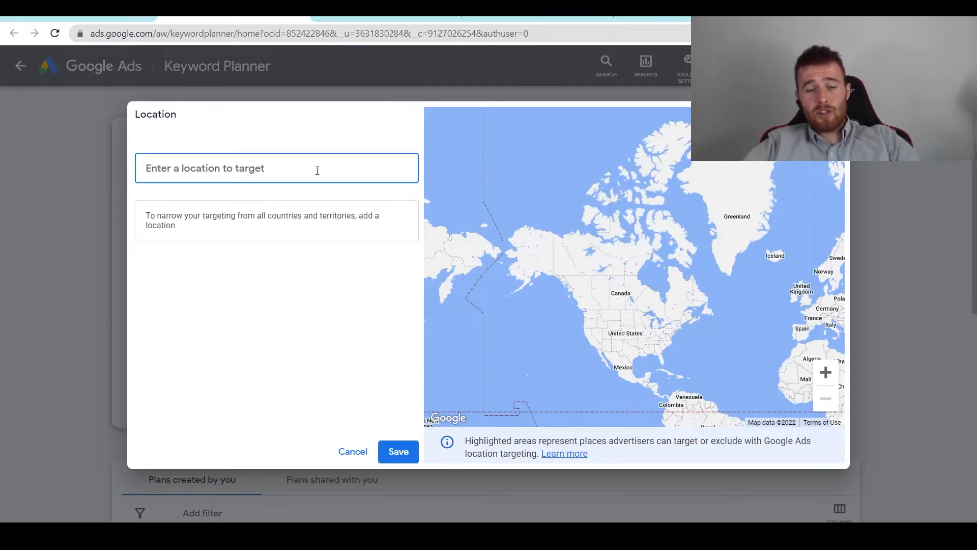
text(hamitl)
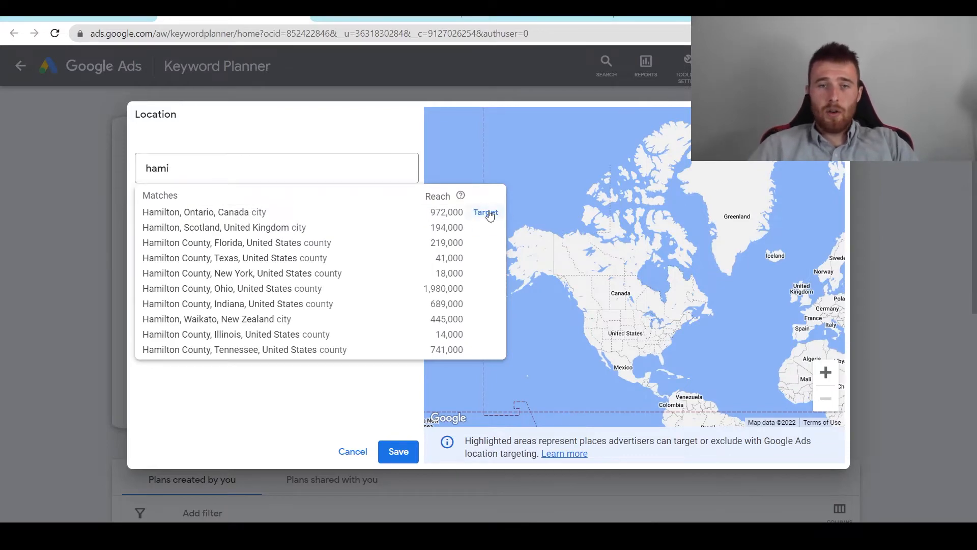
click(486, 212)
Step: Add Mississauga and Toronto, Ontario, Canada to the targeted locations and save the location settings
text(missi)
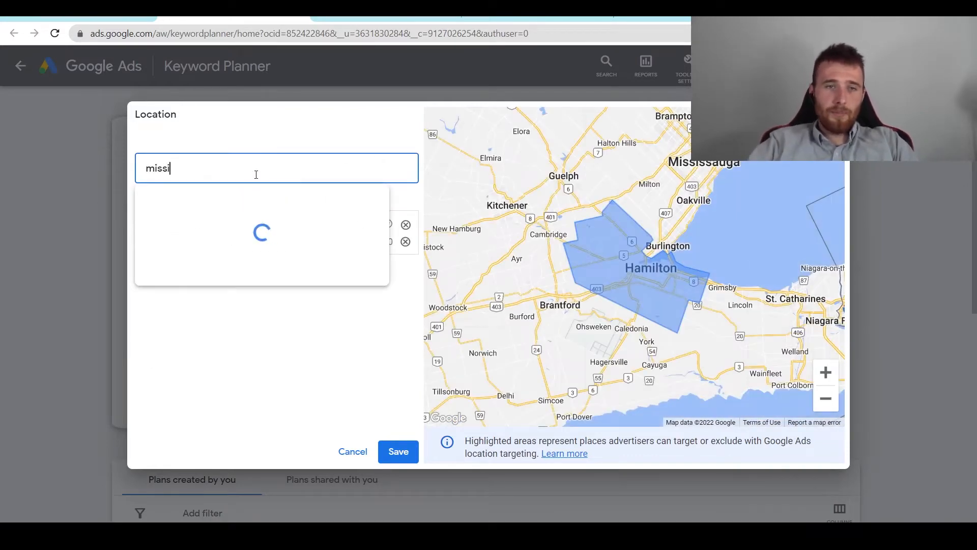
click(487, 228)
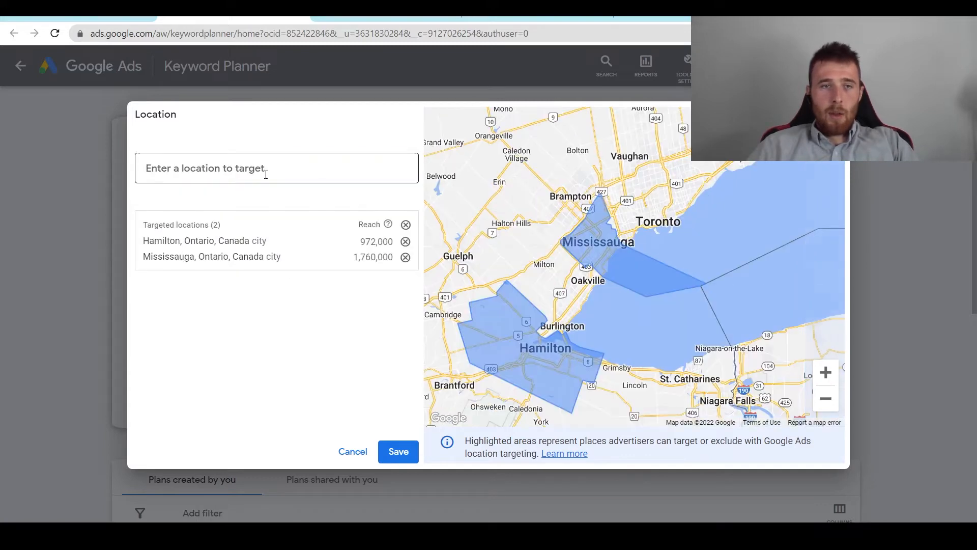
text(toro)
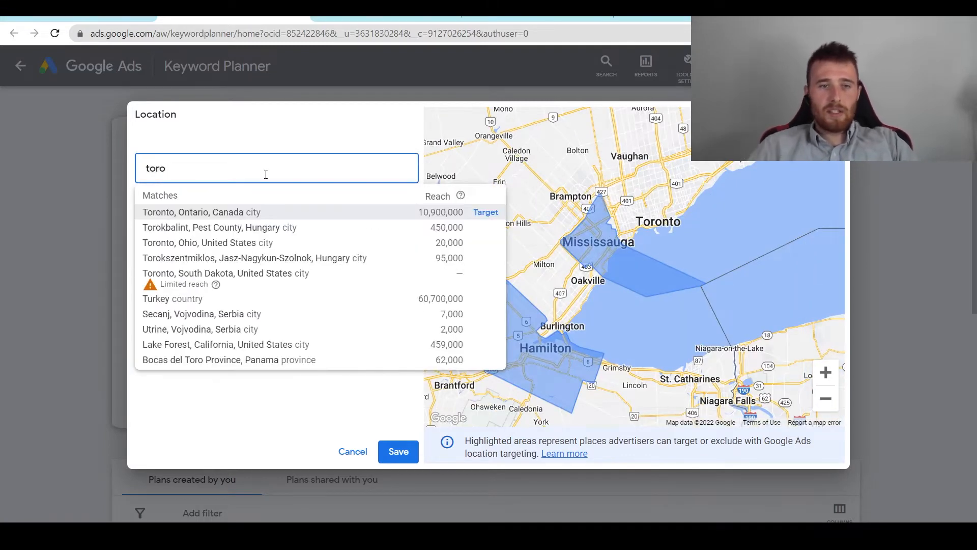
click(486, 212)
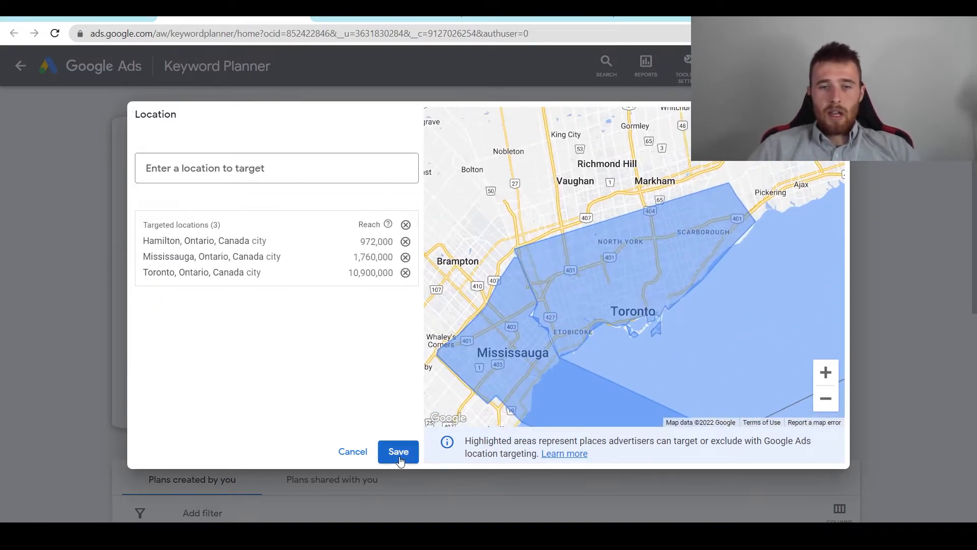
click(398, 452)
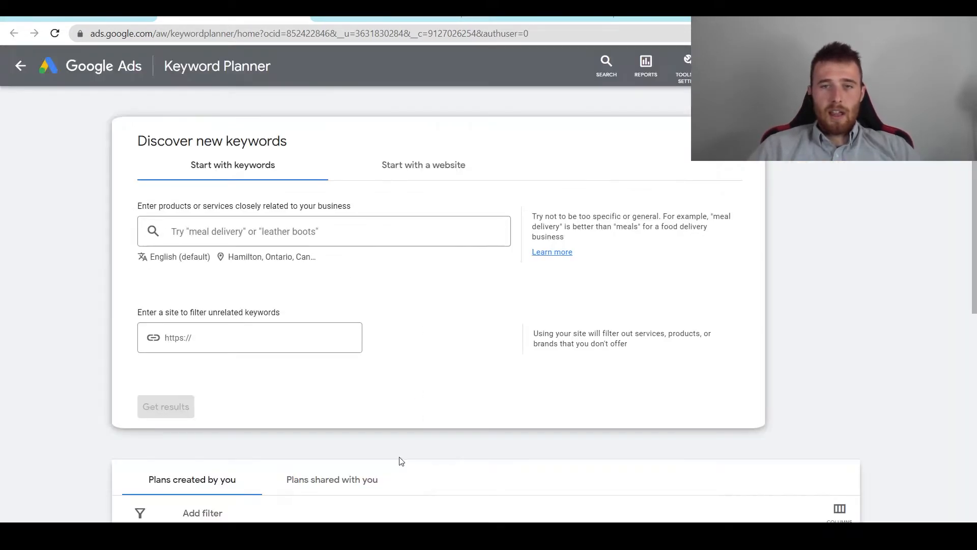
Step: Add "pool installation" and "fiberglass pool installation" as seed keywords for the keyword search
click(255, 231)
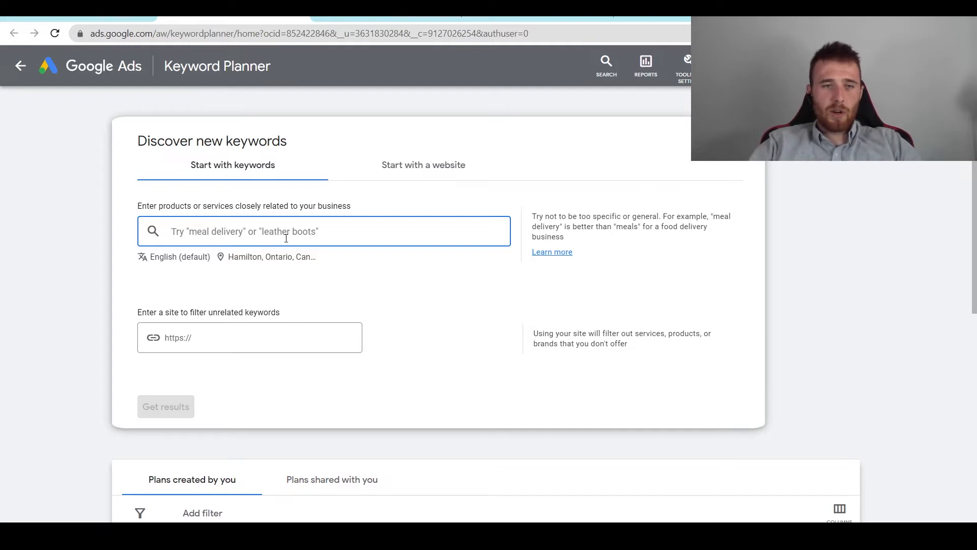
text(pool installati)
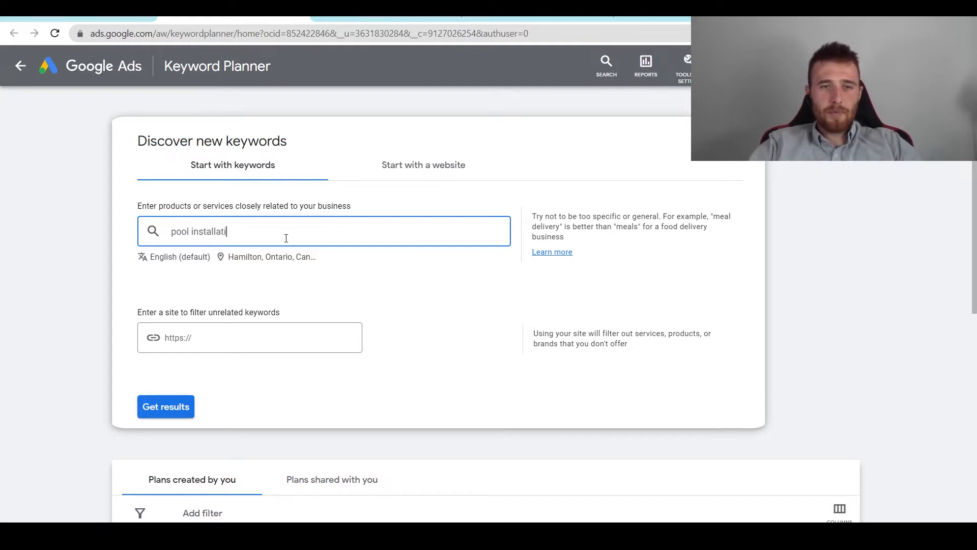
text(on)
key(Return)
text(fiberg)
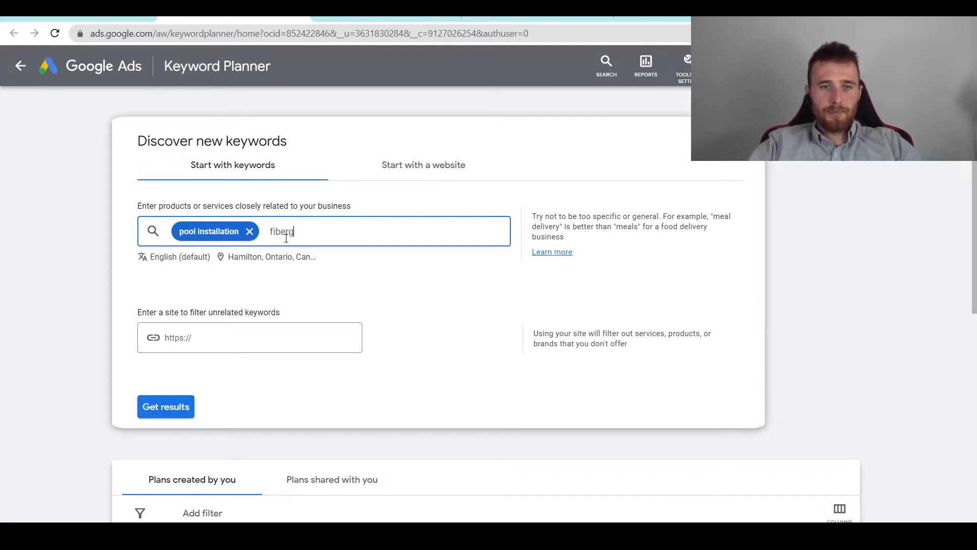
text(lass pool ins)
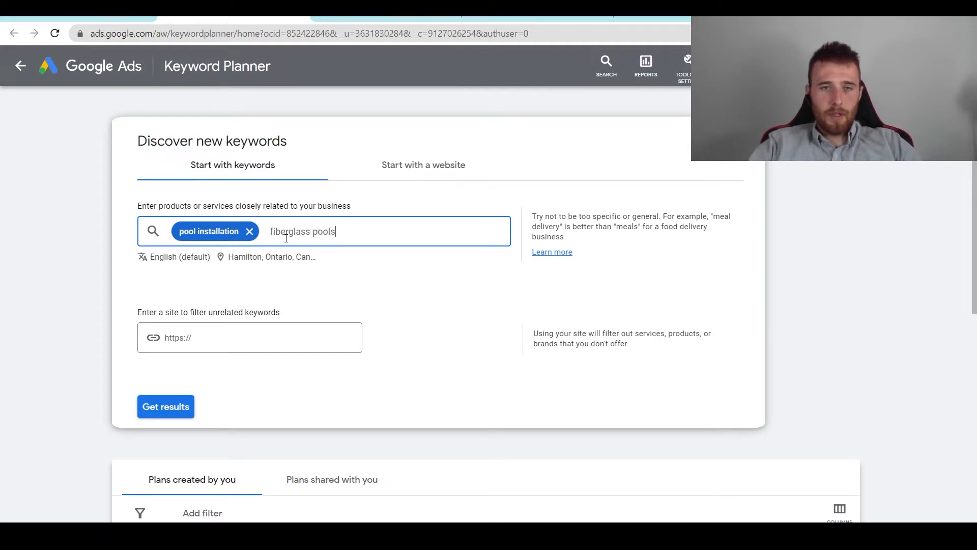
text(tallation)
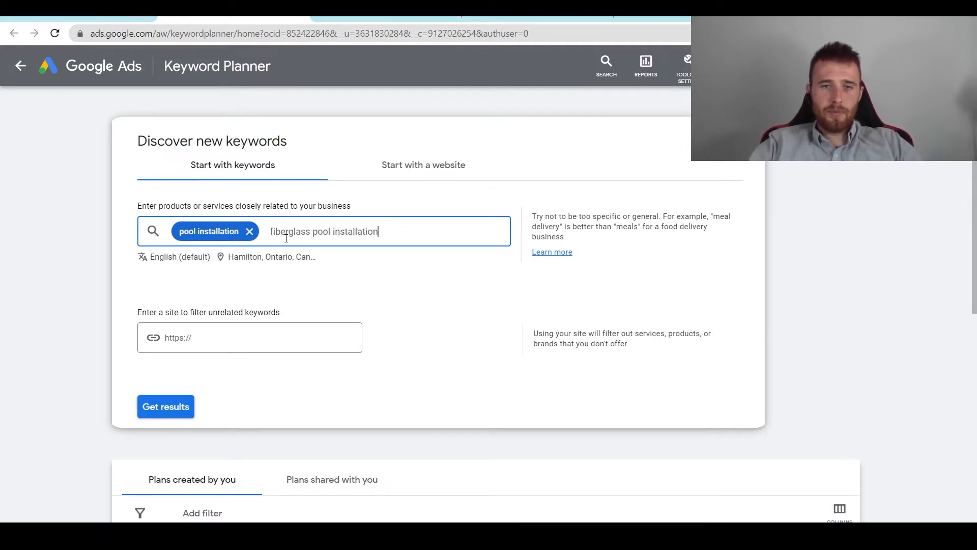
key(Return)
Step: Add "vinyl pool installation" as another seed keyword and get the keyword results
text(vinyl)
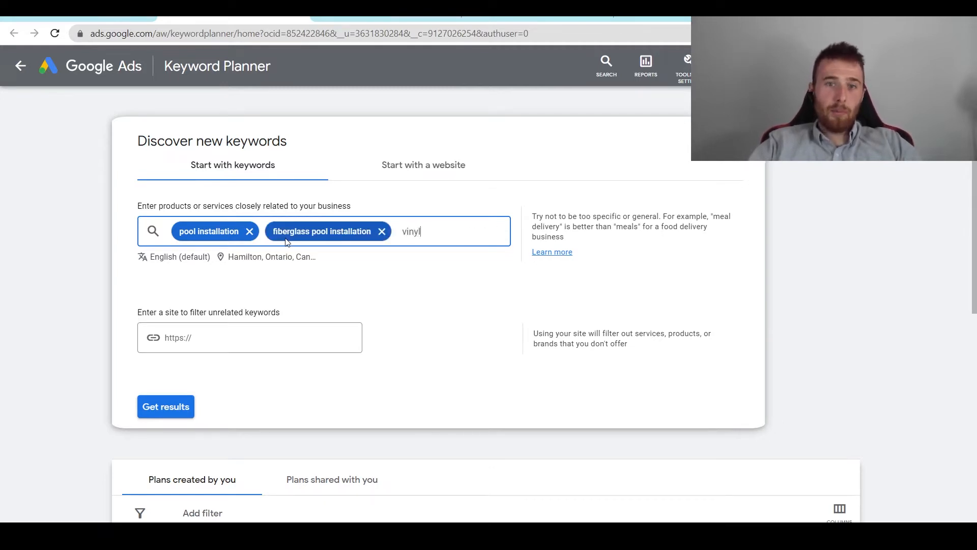
text( pool installation)
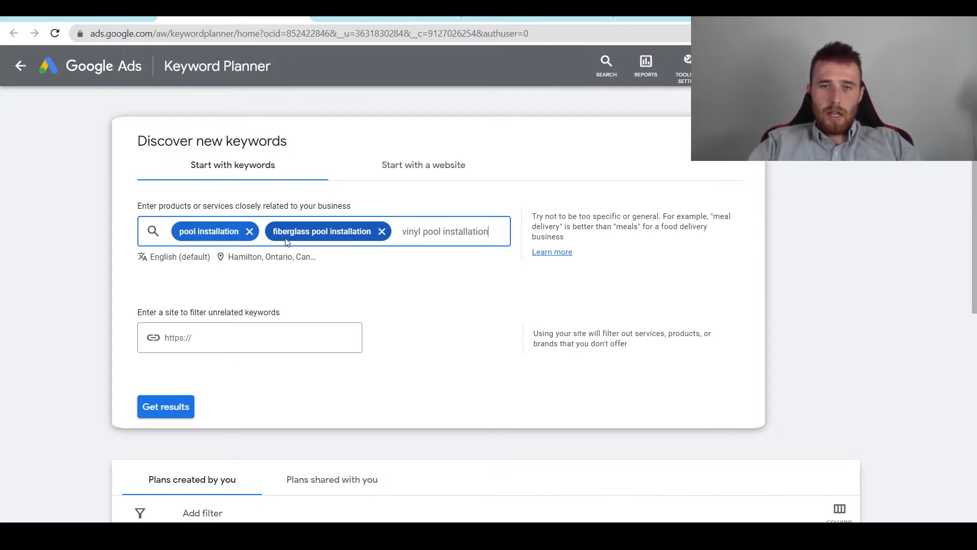
key(Return)
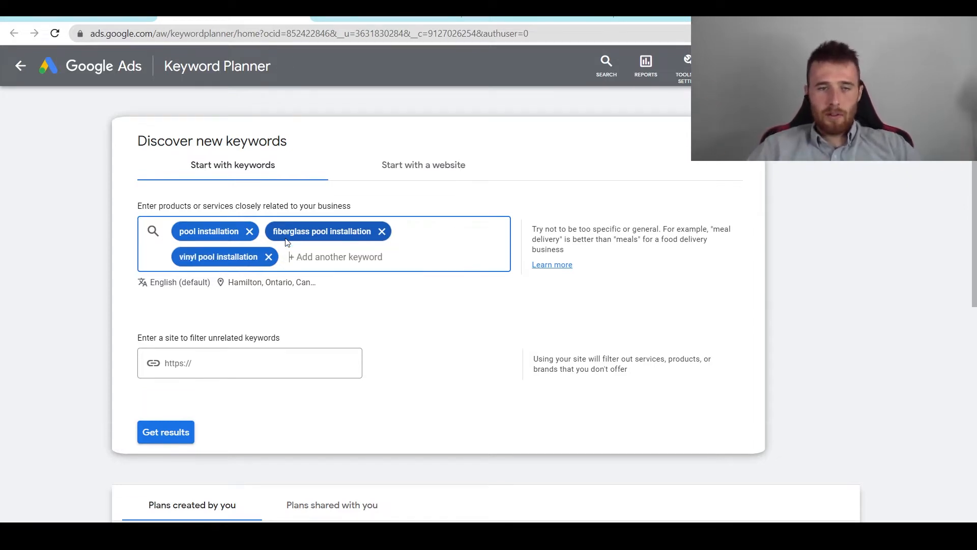
click(367, 292)
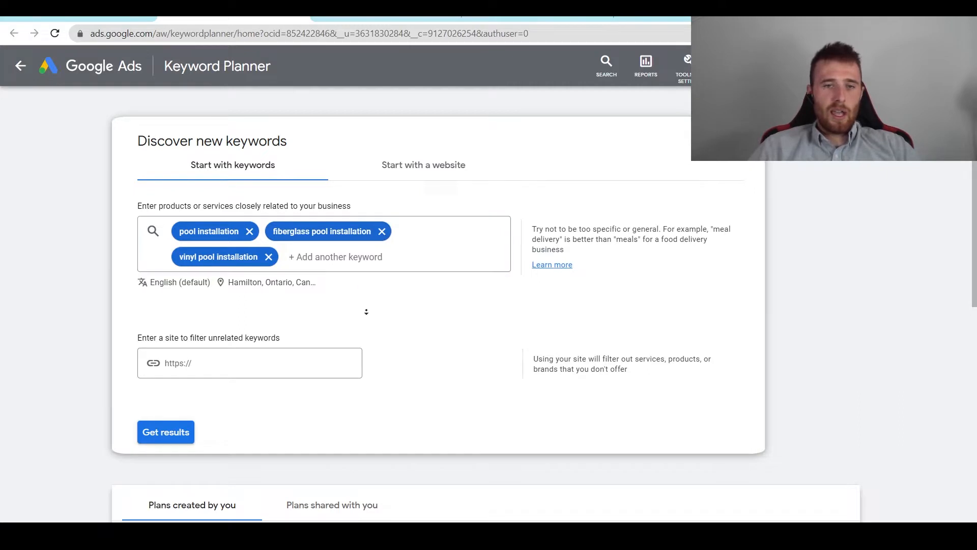
scroll(367, 312, down, 1)
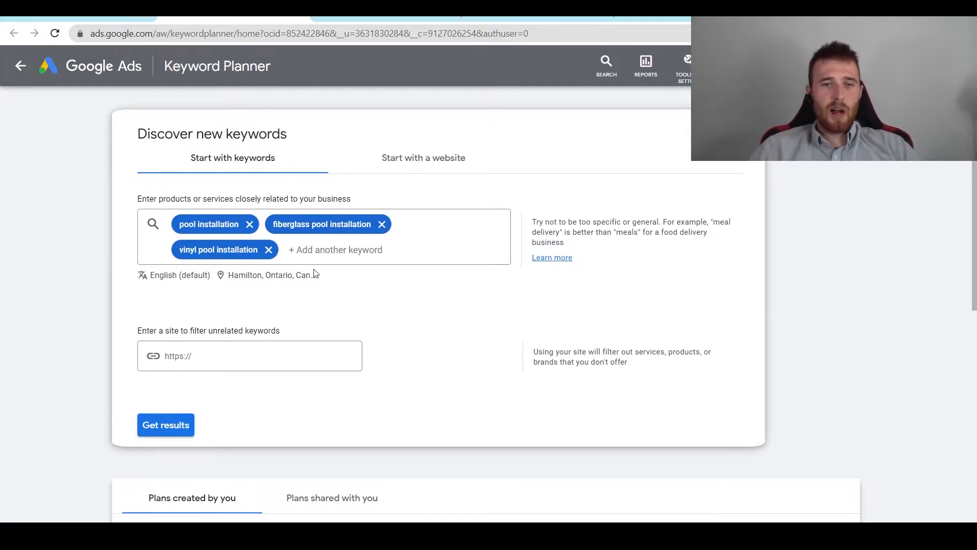
scroll(195, 358, down, 1)
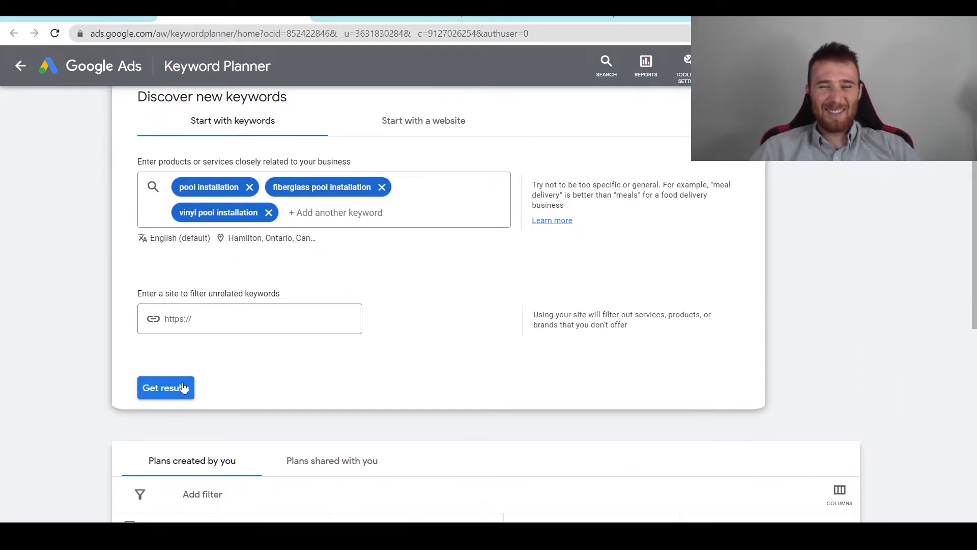
click(185, 388)
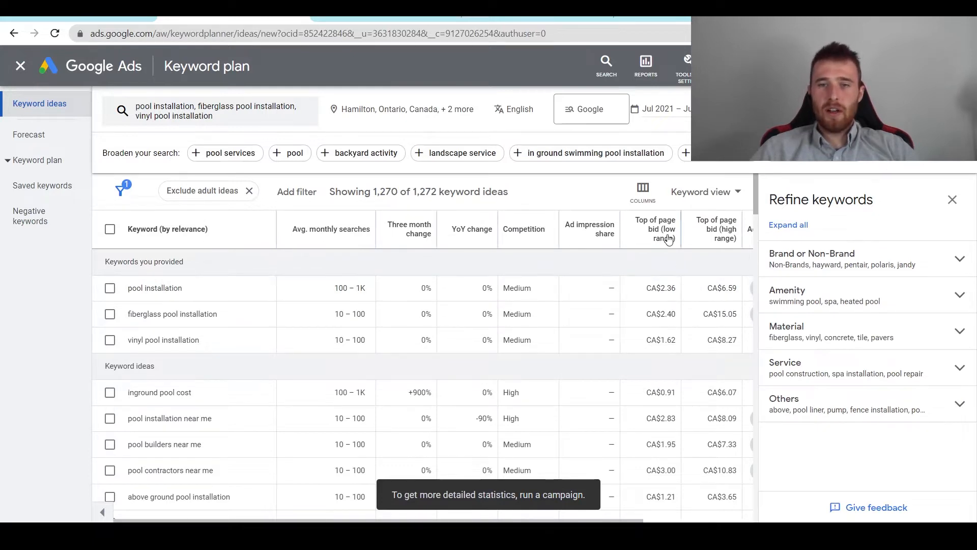
Step: Examine the average monthly searches and the low and high top of page bids for the pool installation keywords
mouse_move(665, 233)
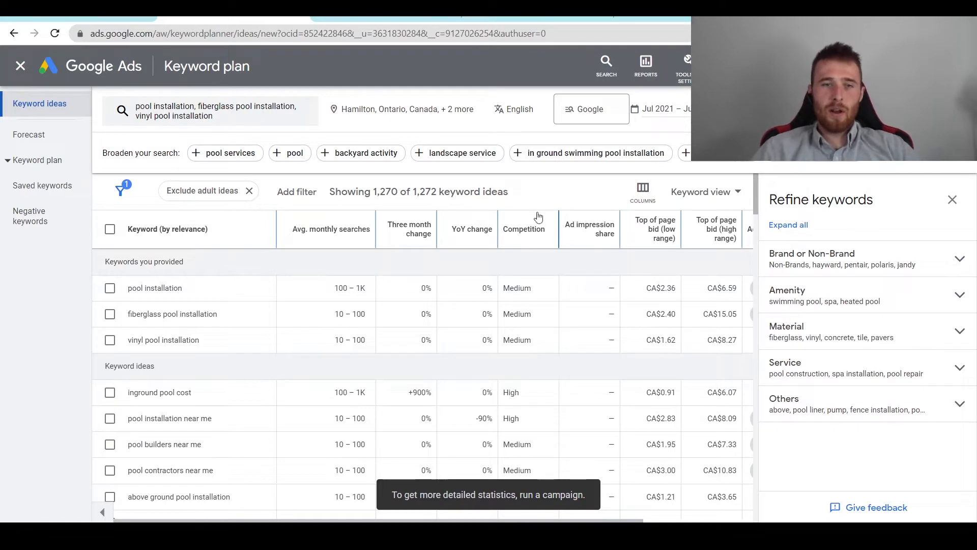
mouse_move(325, 237)
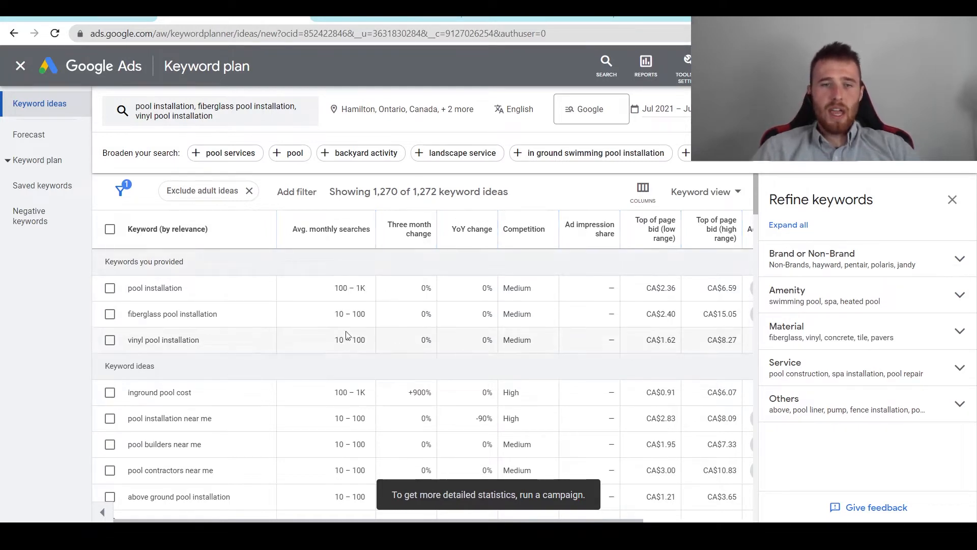
scroll(358, 320, down, 1)
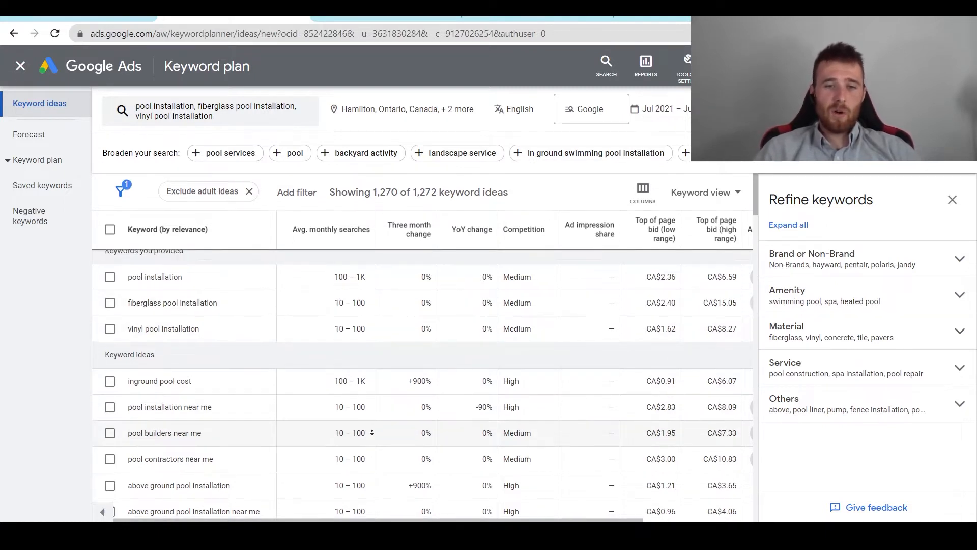
scroll(359, 402, down, 1)
scroll(362, 379, up, 1)
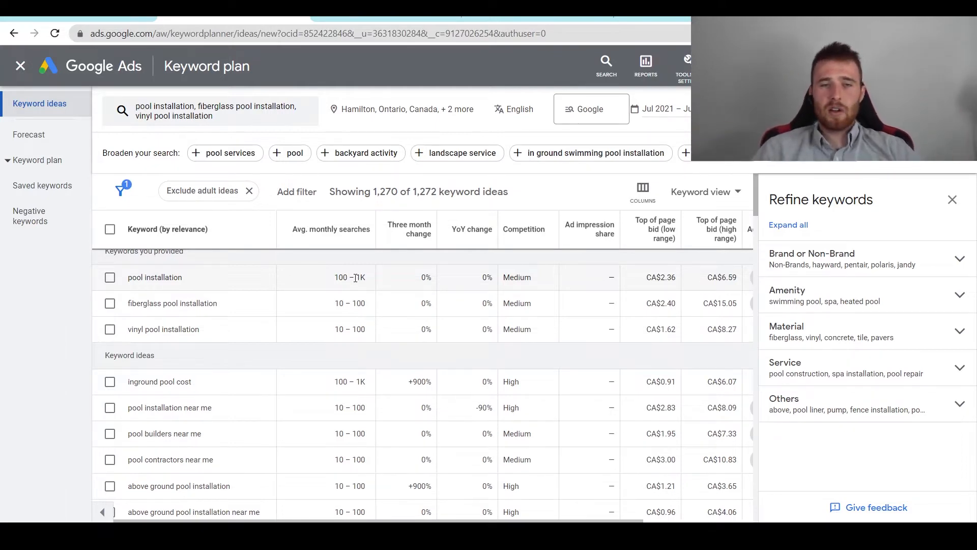
drag(334, 277, 392, 306)
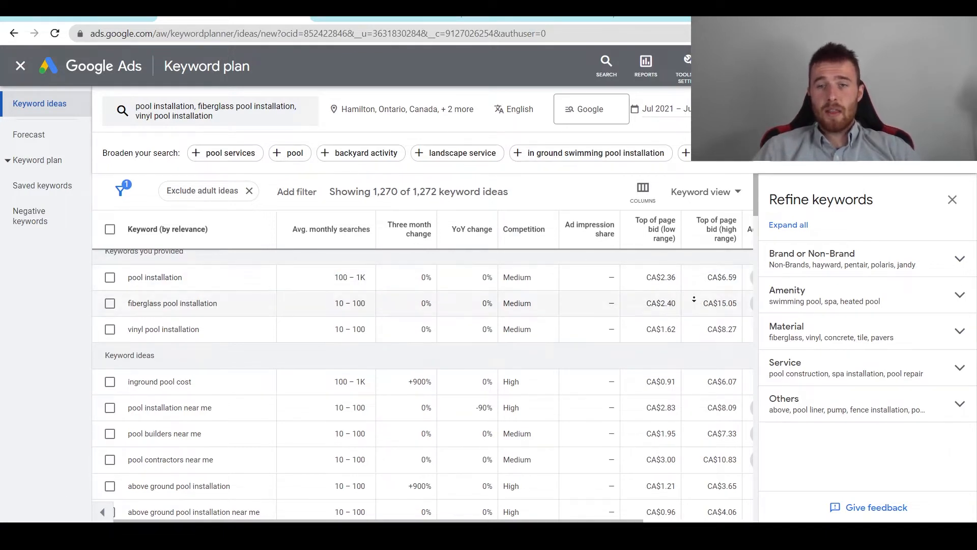
scroll(689, 275, down, 1)
scroll(689, 267, up, 1)
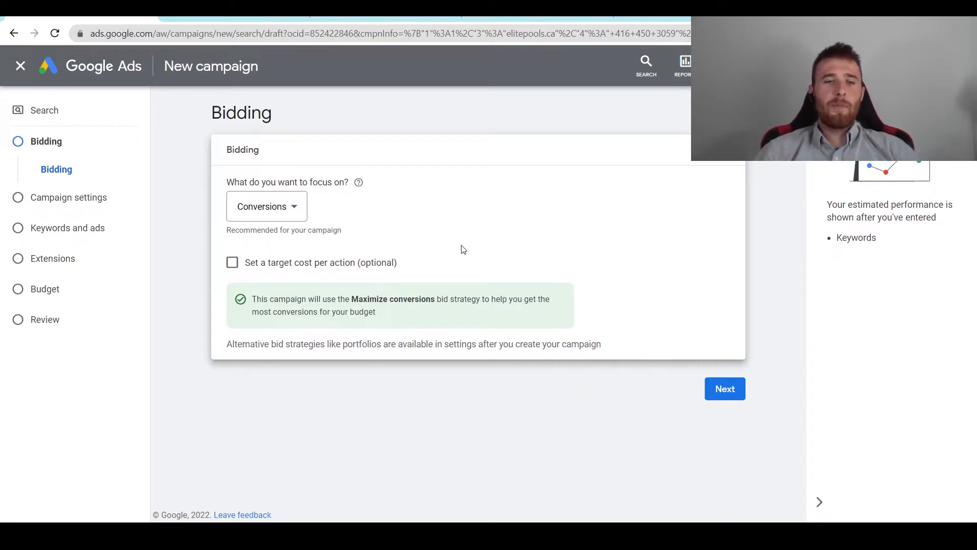
Step: In the campaign draft, focus bidding on Clicks and set a maximum CPC bid limit of CA$10
click(263, 206)
click(278, 325)
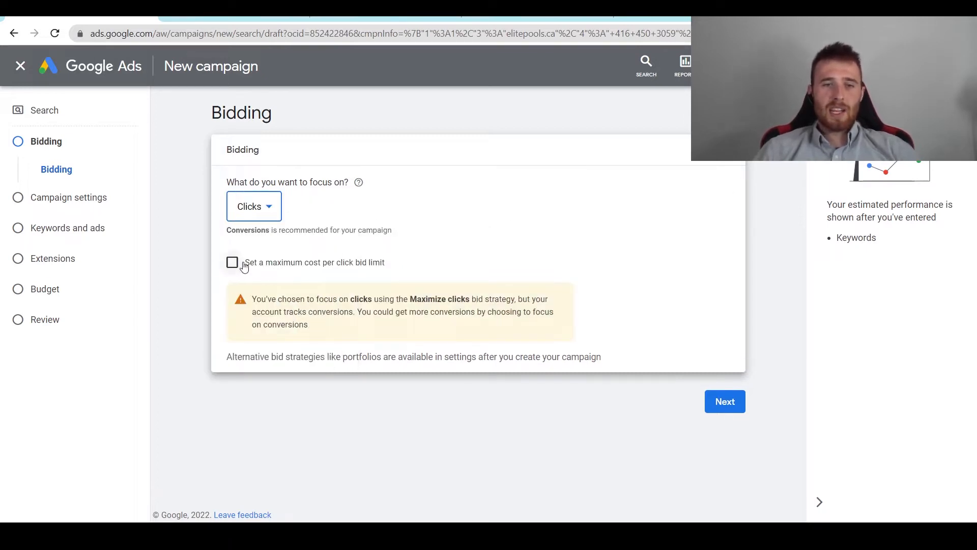
click(244, 266)
scroll(485, 224, down, 1)
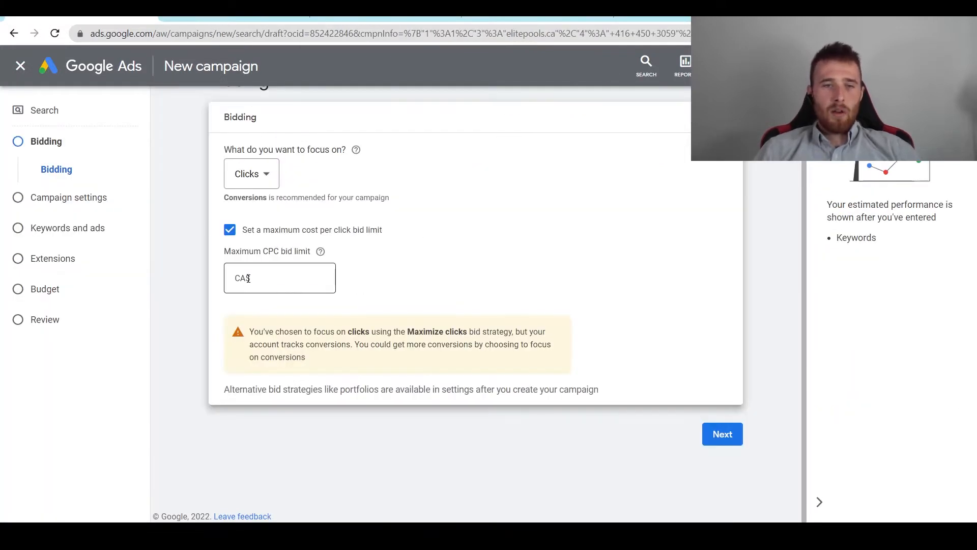
click(248, 279)
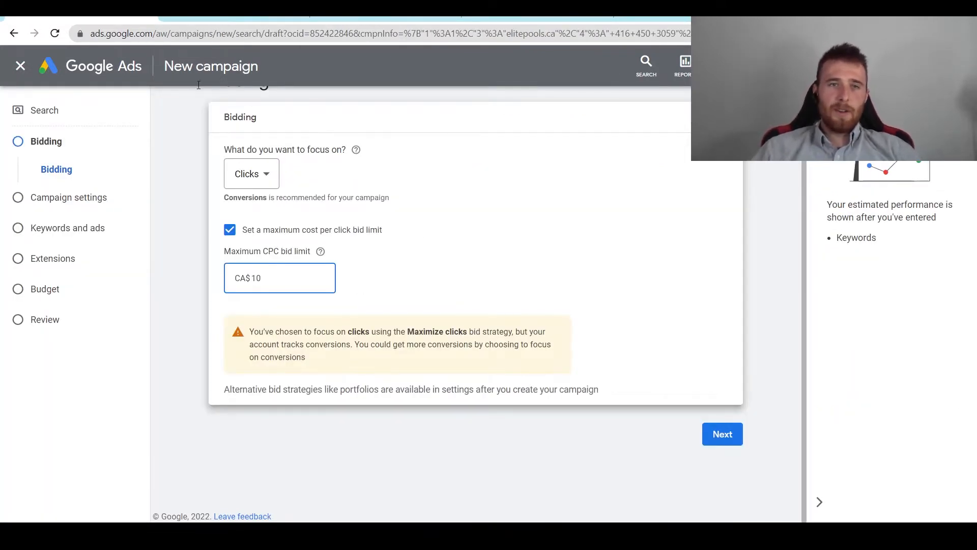
Step: Return to the Keyword Planner results and compare the top of page bid ranges across the keyword ideas
click(203, 19)
scroll(679, 310, up, 1)
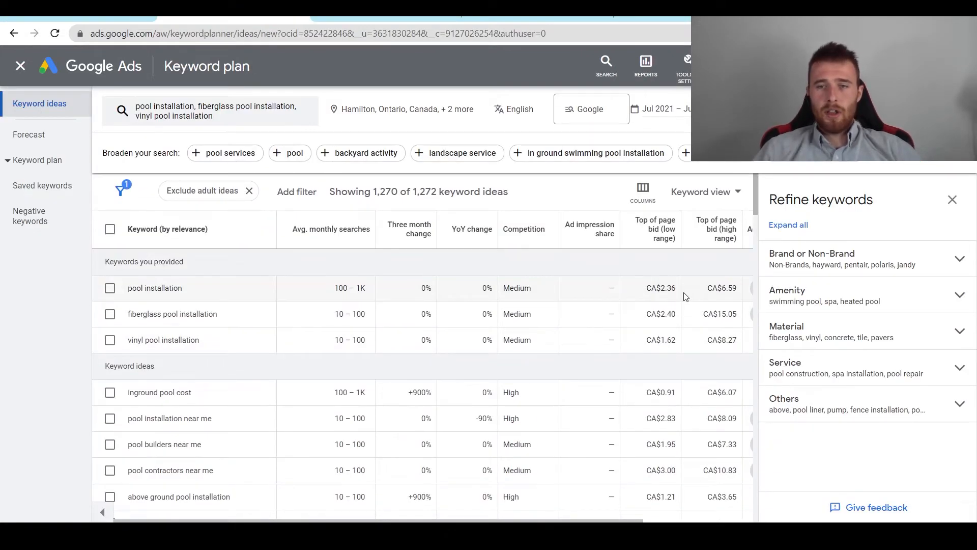
scroll(683, 292, down, 3)
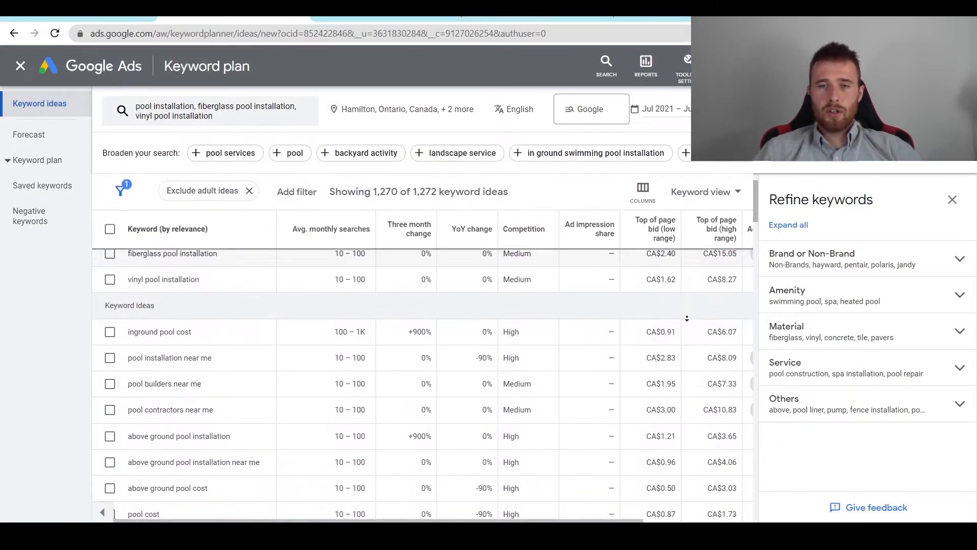
scroll(687, 318, down, 2)
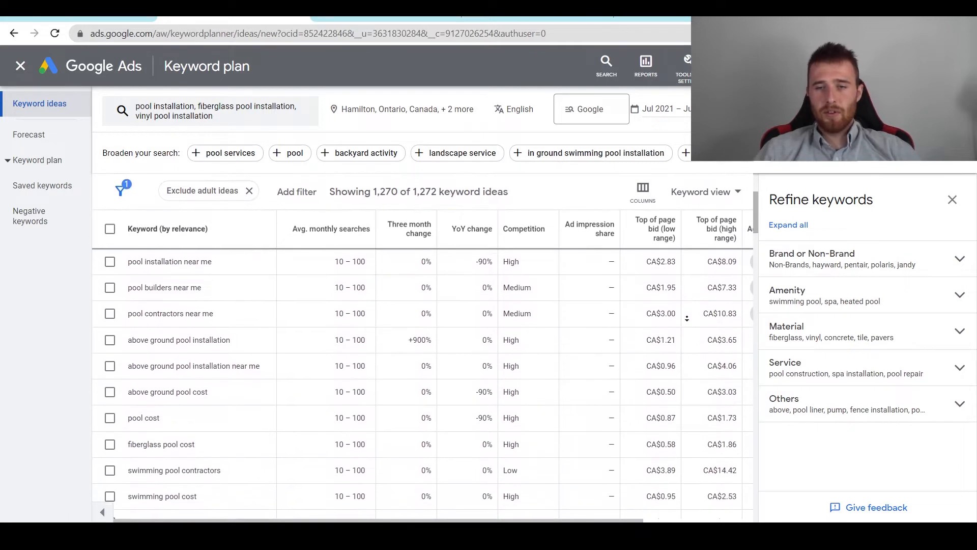
Step: Review the high-range top of page bids of the provided pool installation keywords and the related keyword ideas
scroll(687, 318, down, 3)
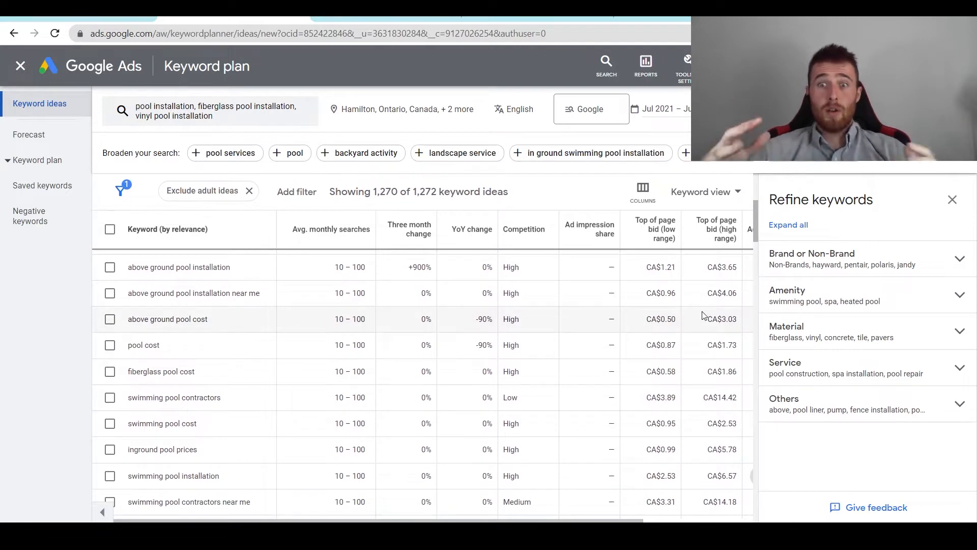
scroll(703, 315, up, 8)
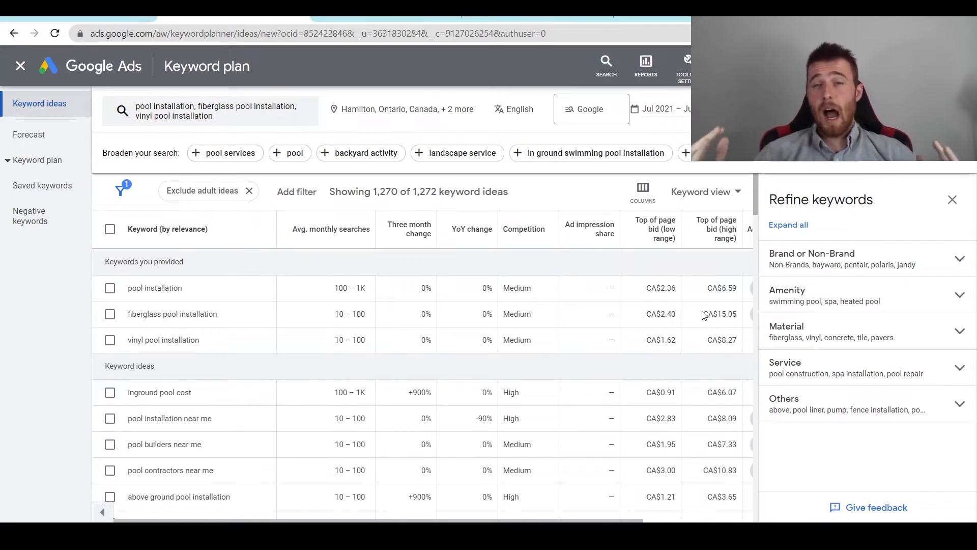
scroll(706, 315, down, 3)
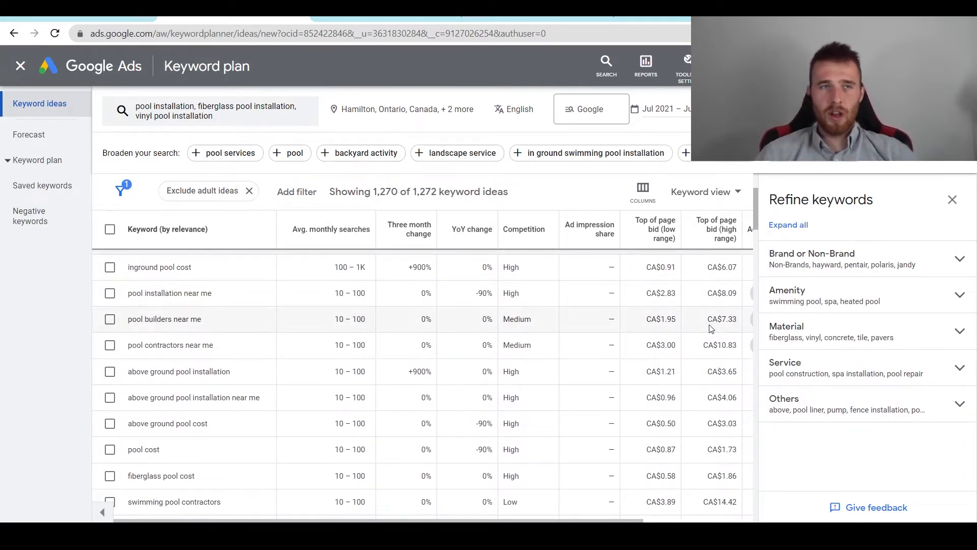
scroll(715, 356, down, 1)
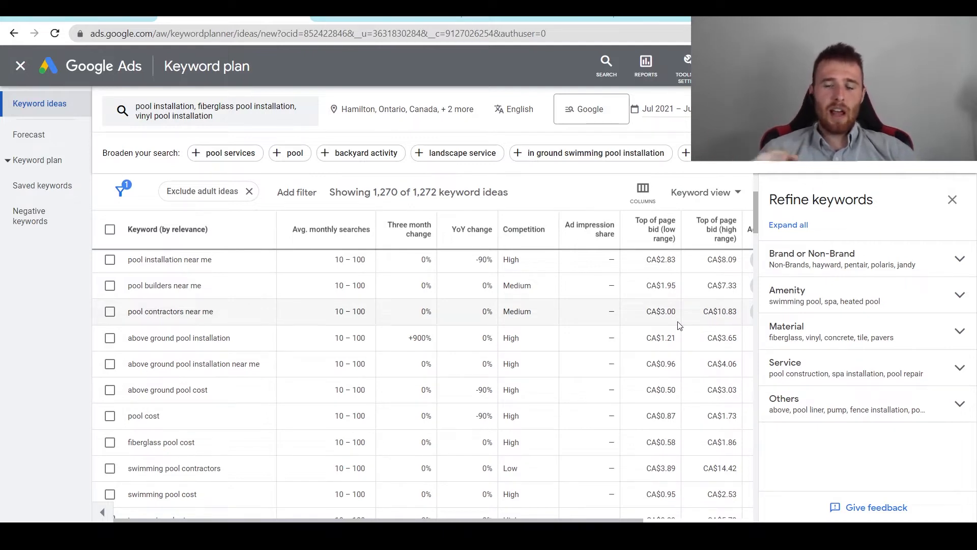
scroll(664, 351, down, 1)
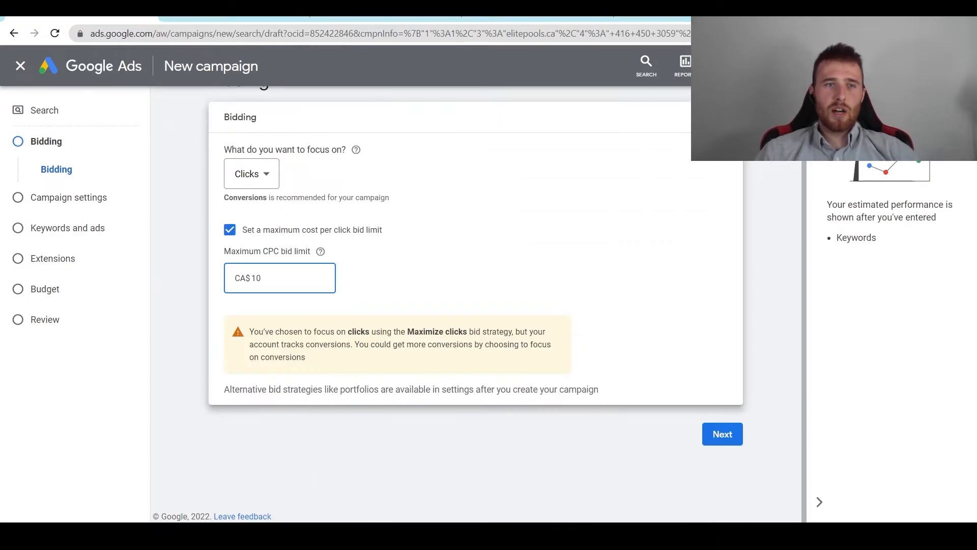
Step: In the campaign draft's bidding settings, complete the maximum CPC bid limit as CA$10.00
text(.00)
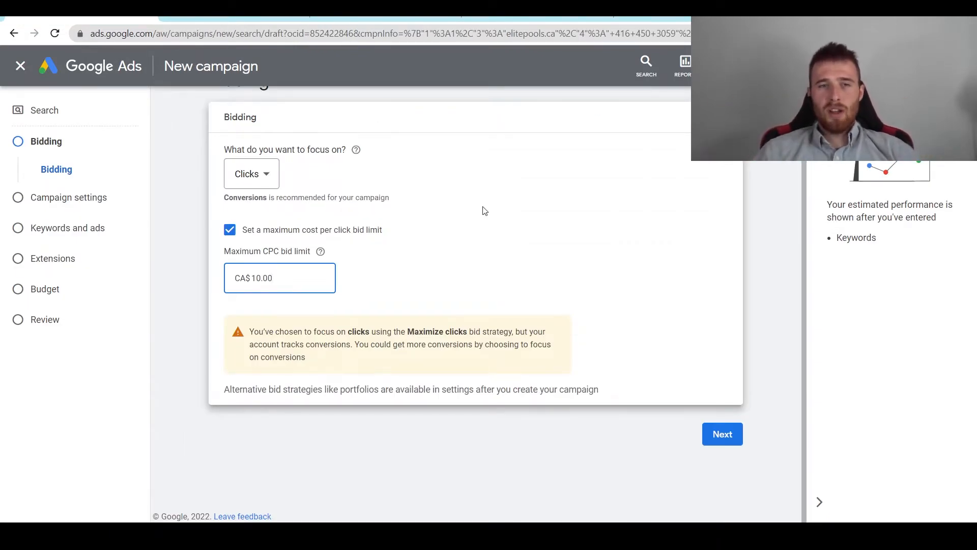
click(396, 206)
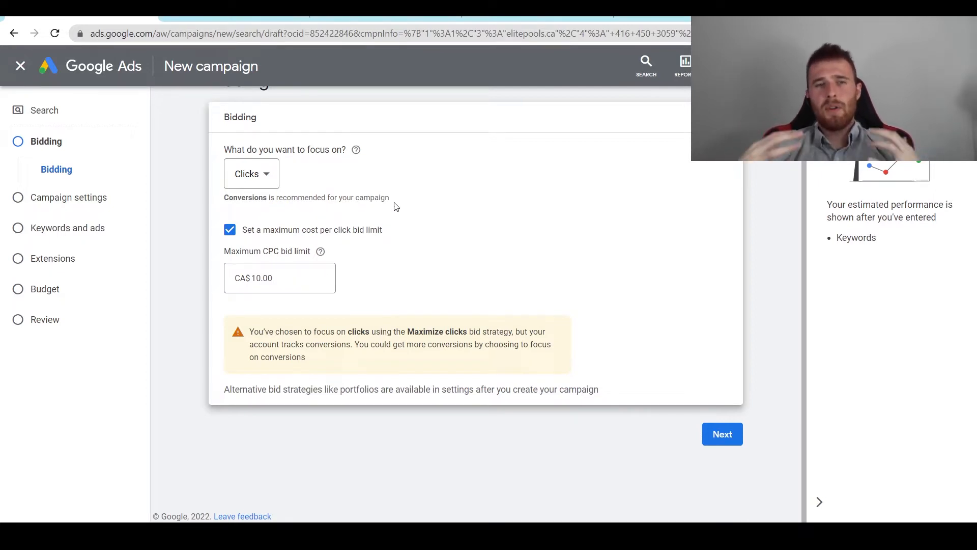
scroll(562, 316, up, 1)
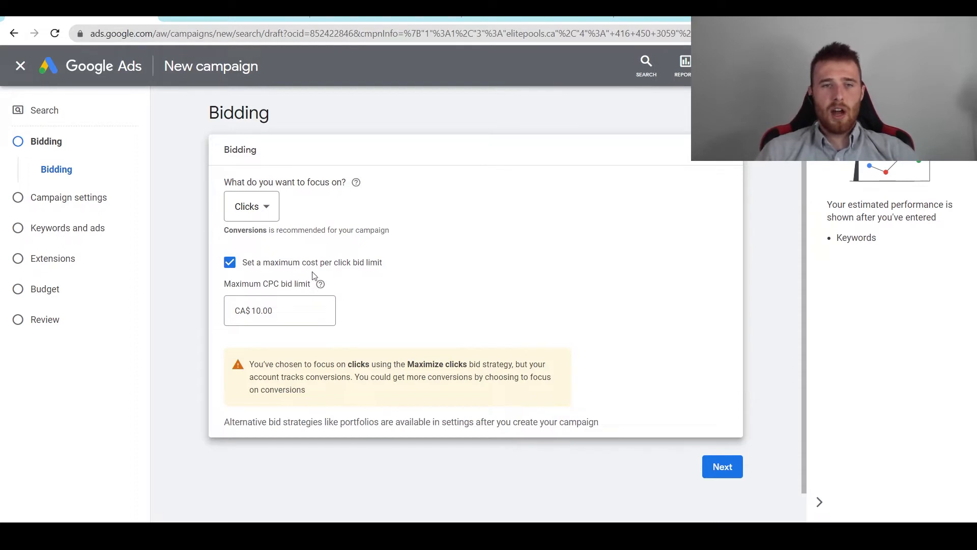
Step: Try the Conversions bidding focus with a target cost per action enabled, and switch the focus back to Clicks
click(253, 214)
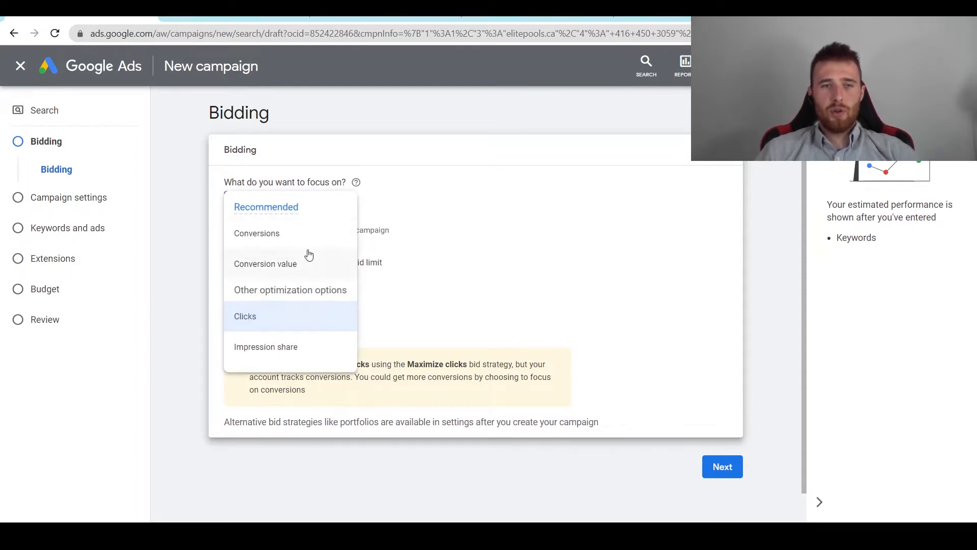
click(261, 246)
click(230, 262)
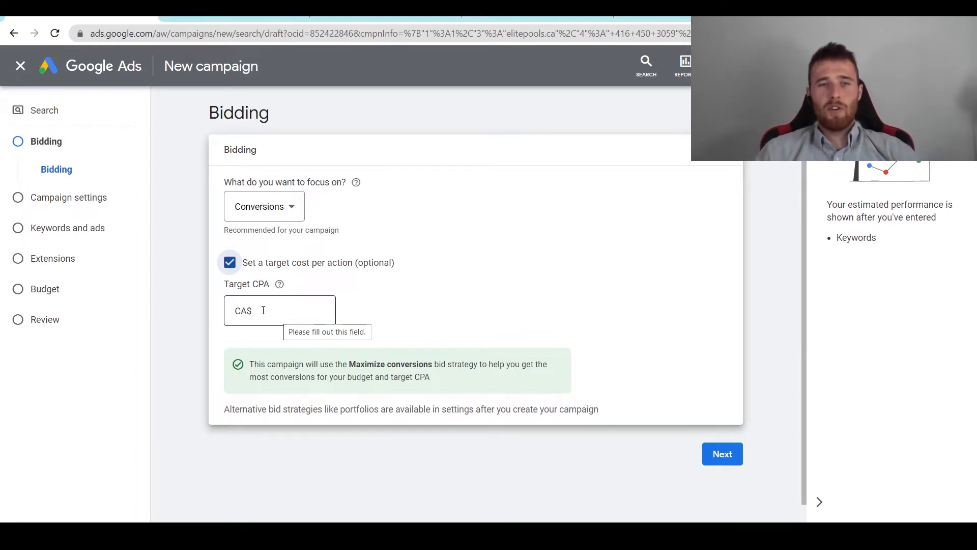
click(261, 210)
click(302, 322)
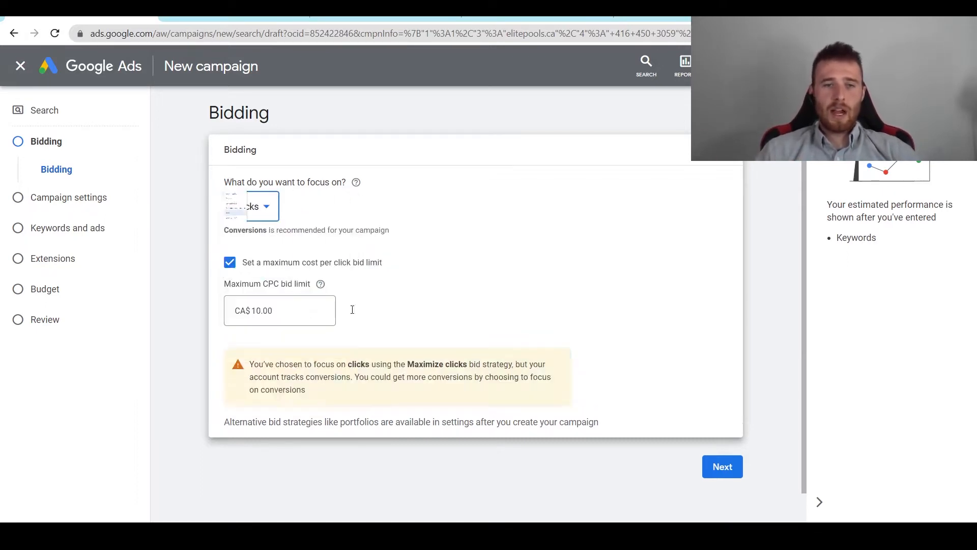
Step: Keep the maximum CPC bid limit, accept the bidding settings and continue to the campaign settings
drag(326, 310, 218, 312)
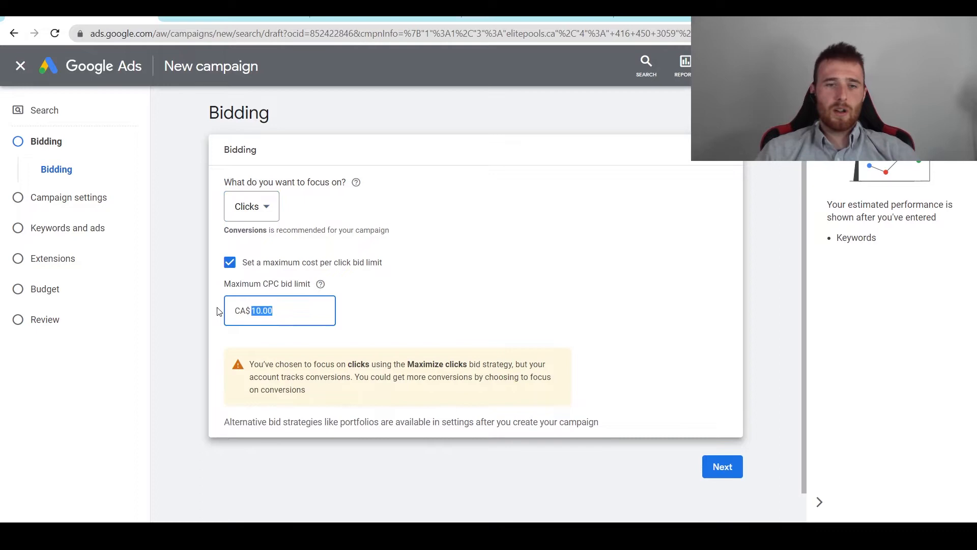
click(438, 312)
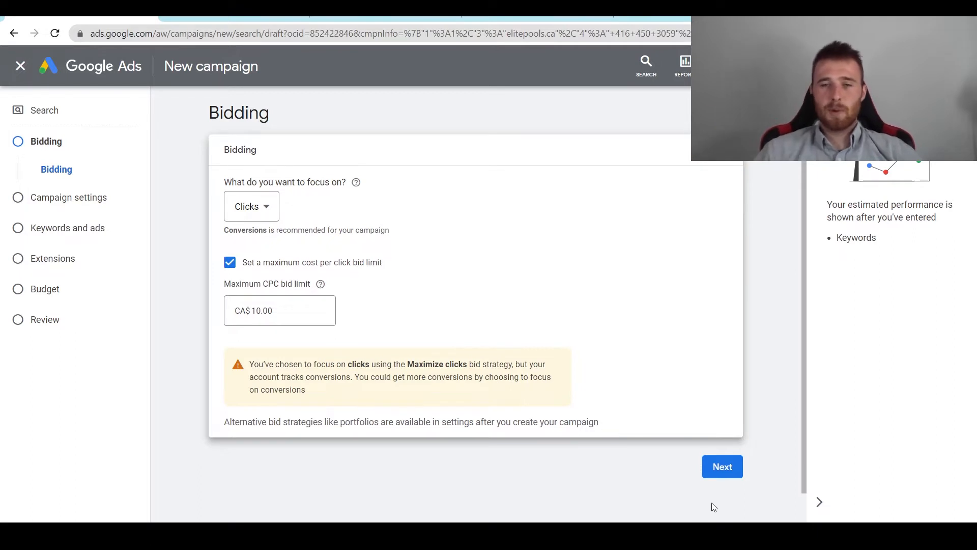
click(723, 466)
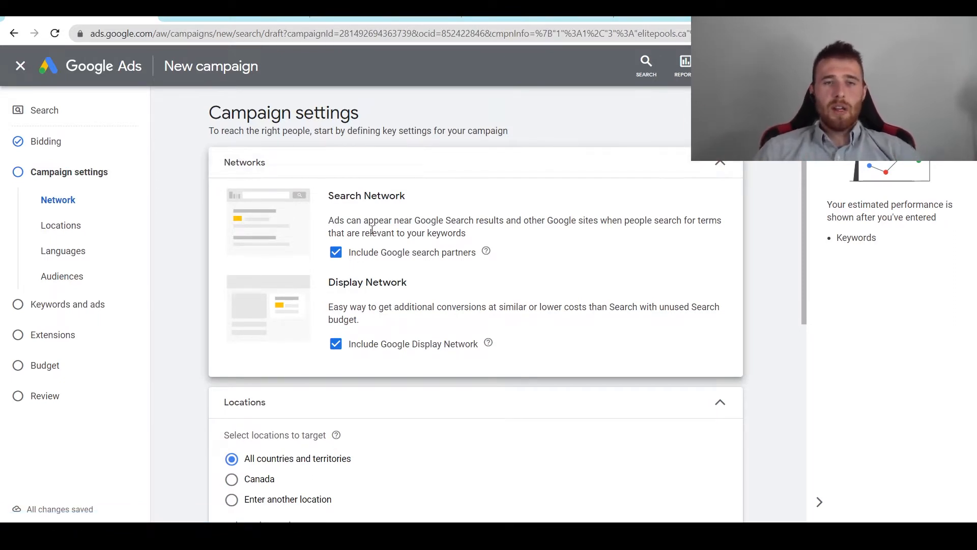
Step: Exclude Google search partners and the Google Display Network from the campaign's networks
scroll(535, 239, down, 1)
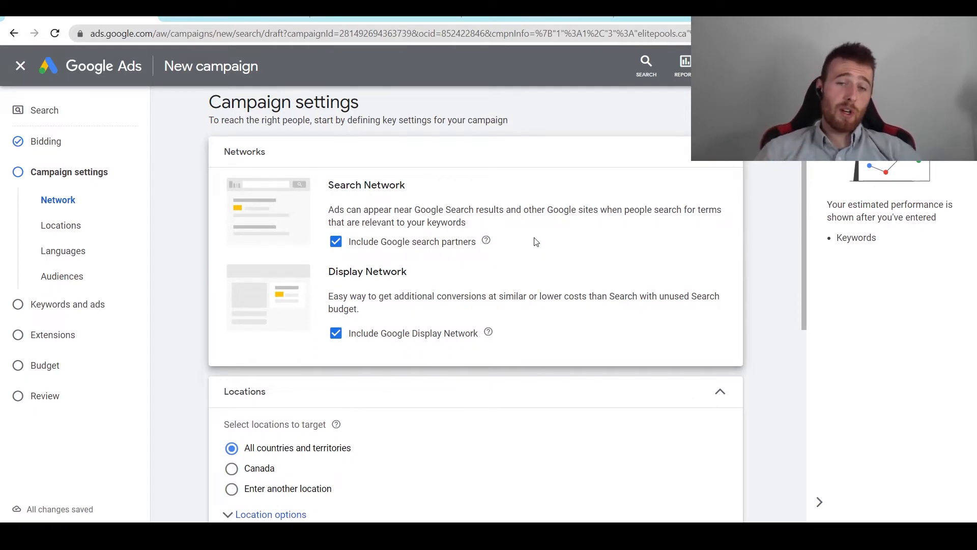
click(347, 247)
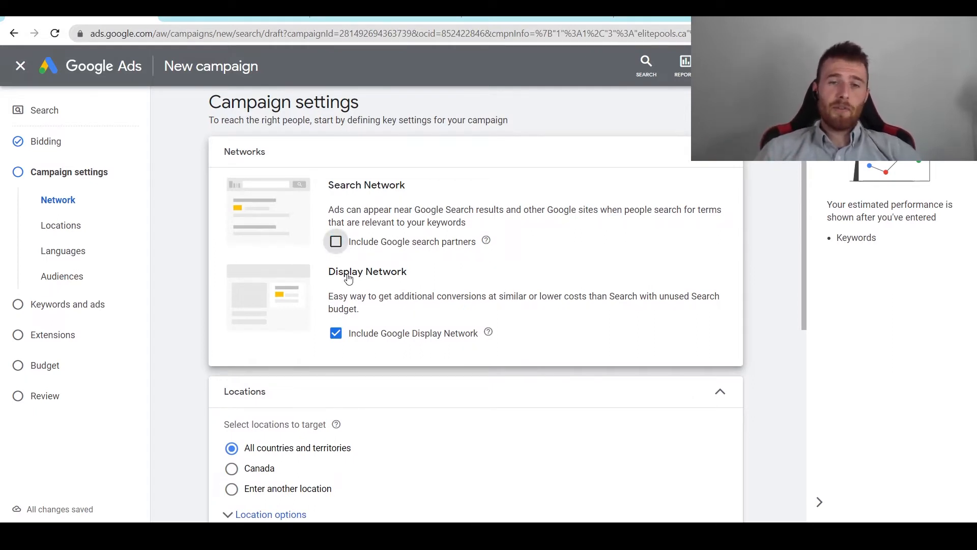
click(336, 333)
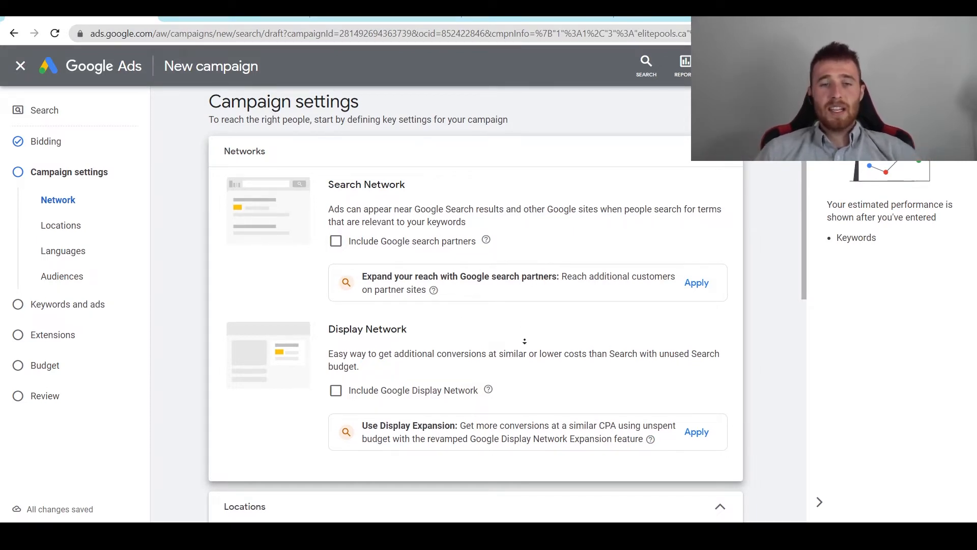
Step: Expand the location options, choose to enter another location for targeting, and open the advanced location search
scroll(527, 346, down, 1)
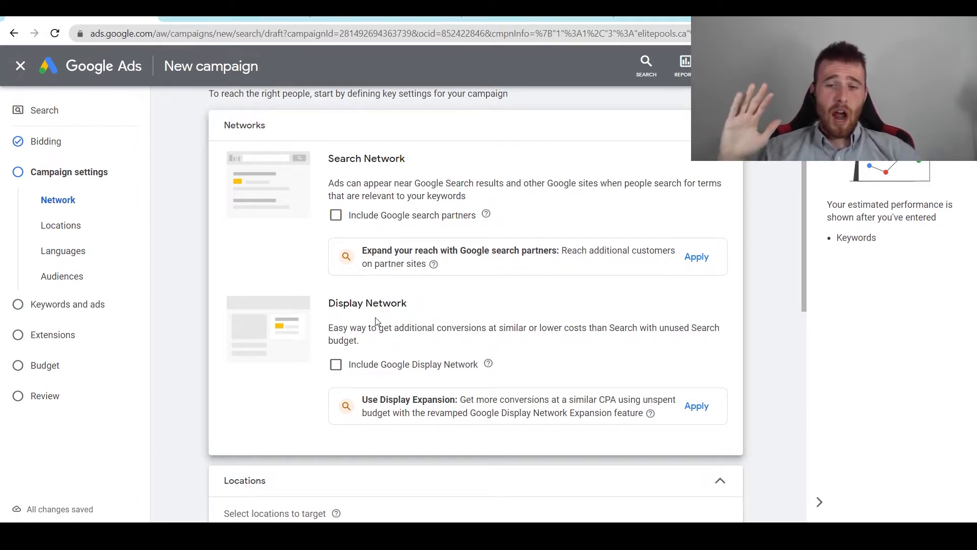
scroll(526, 319, down, 3)
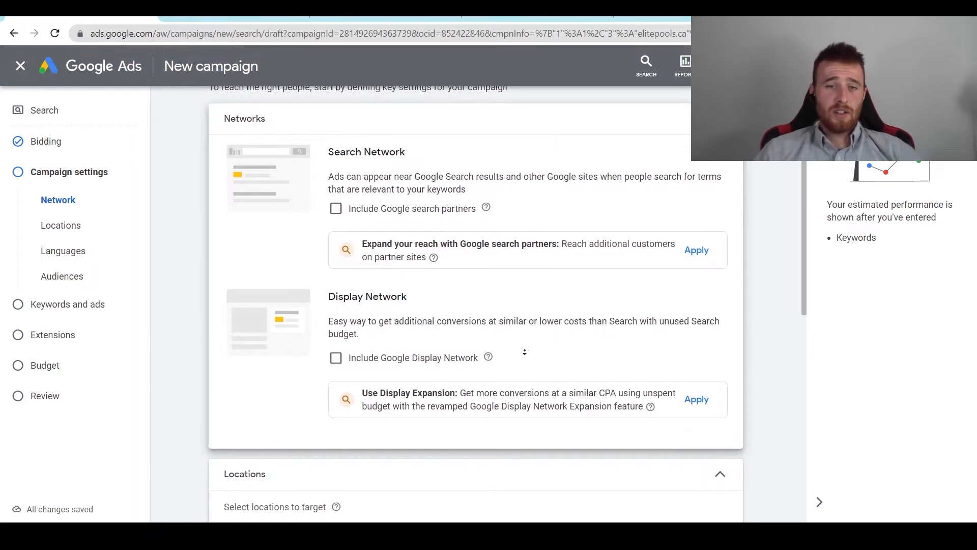
scroll(515, 349, down, 2)
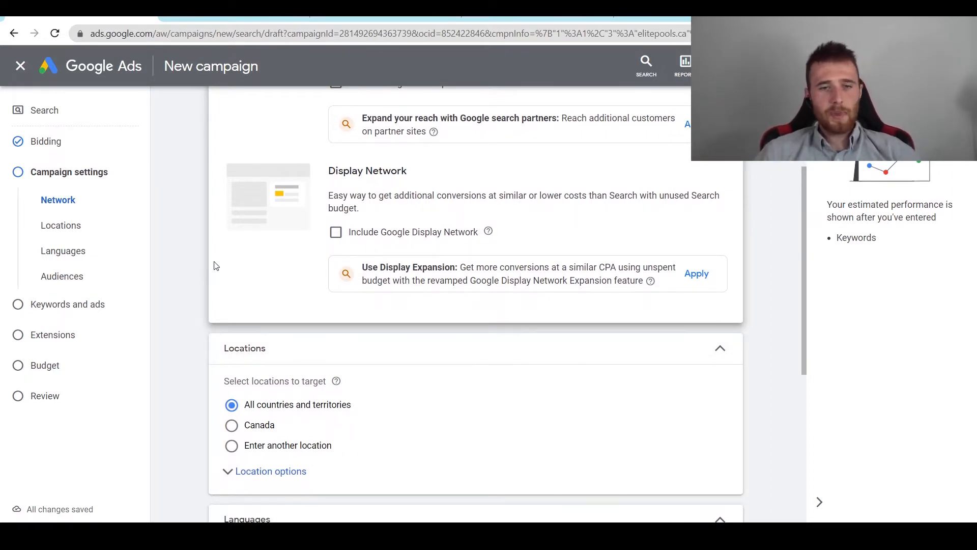
scroll(194, 232, down, 3)
scroll(195, 274, down, 3)
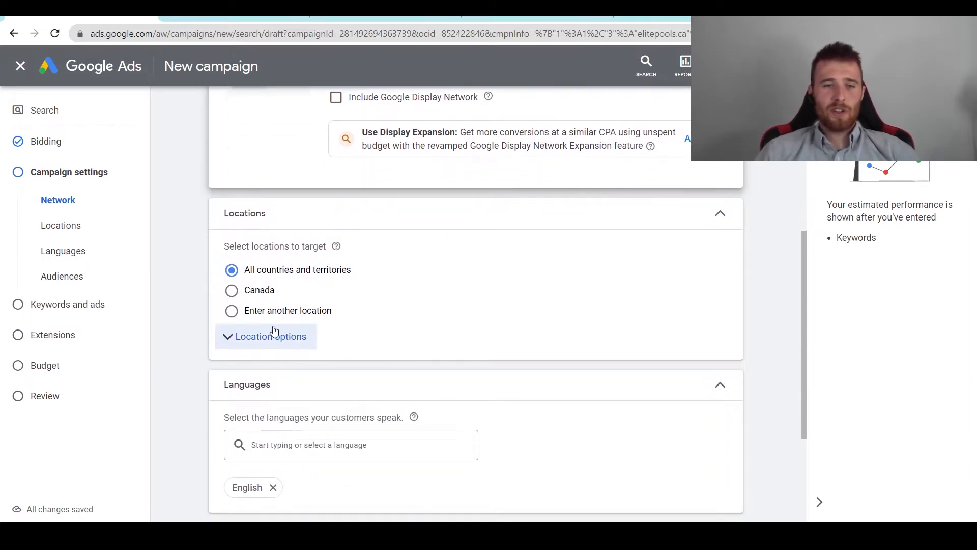
click(235, 345)
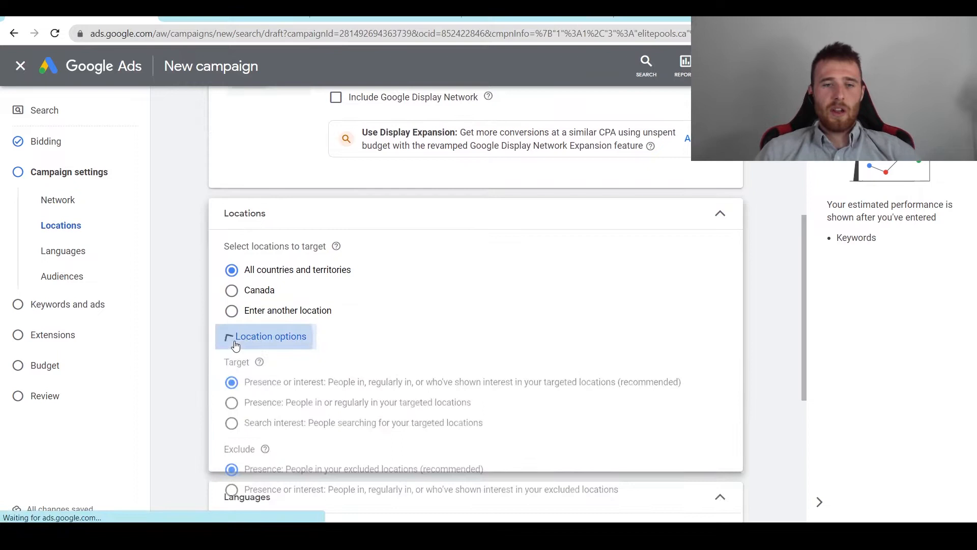
click(233, 311)
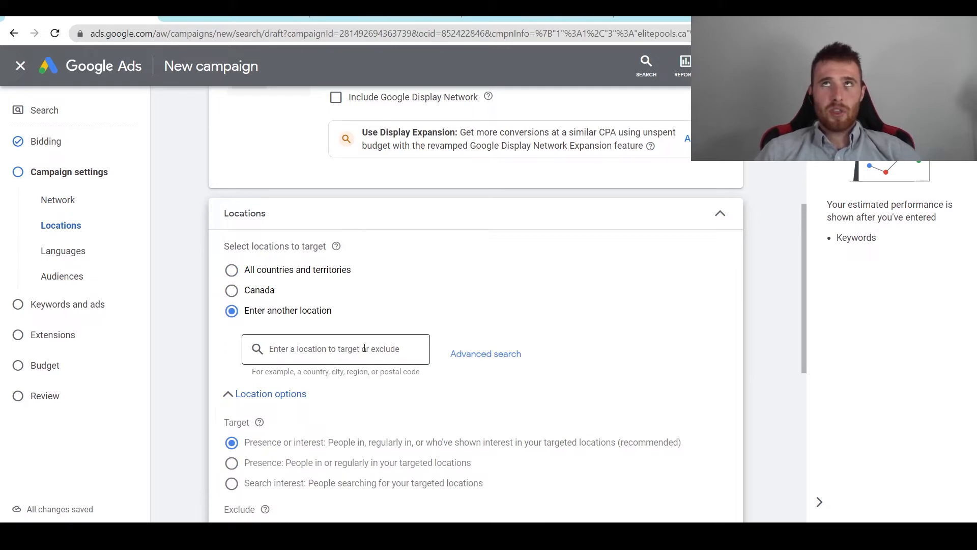
click(478, 355)
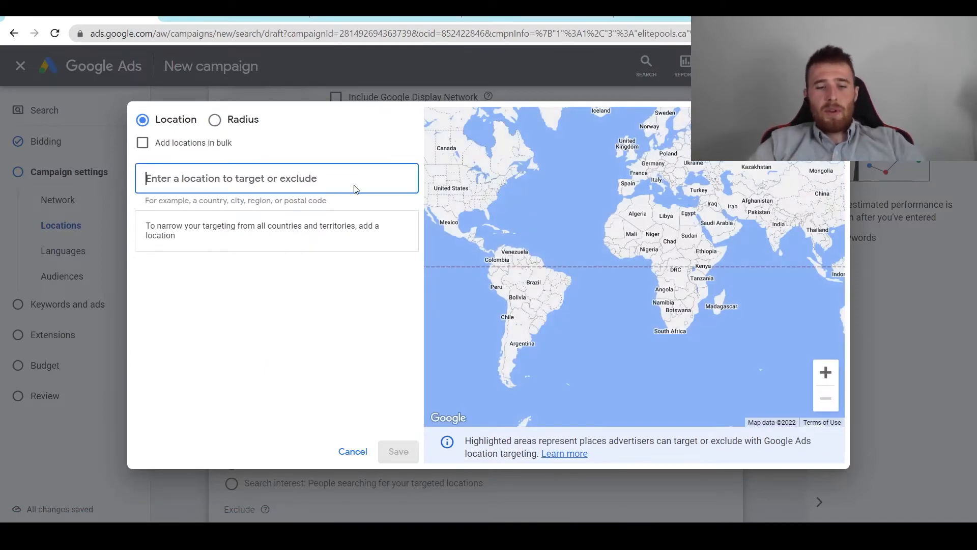
Step: Search for Hamilton, Ontario, list its nearby locations and target Burlington, Ontario, Canada
text(hamil)
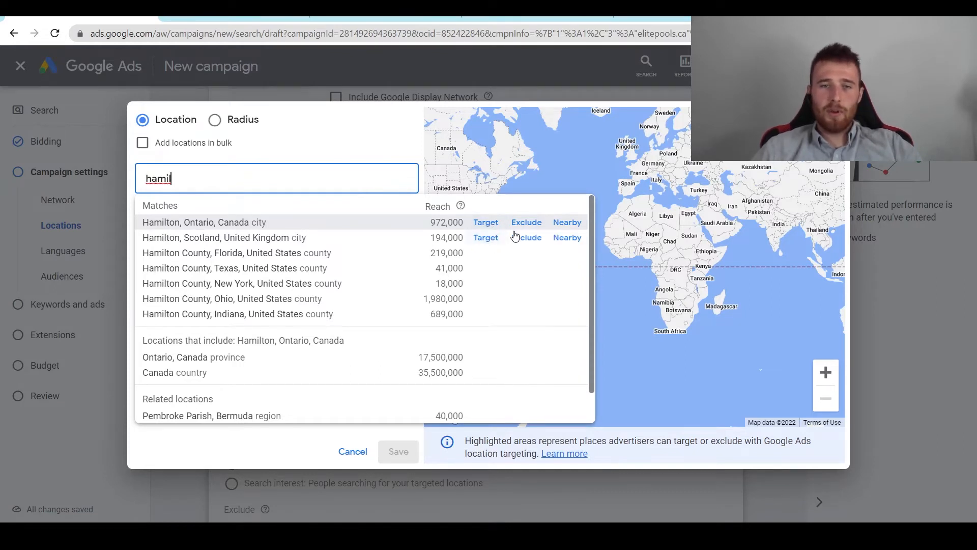
click(566, 224)
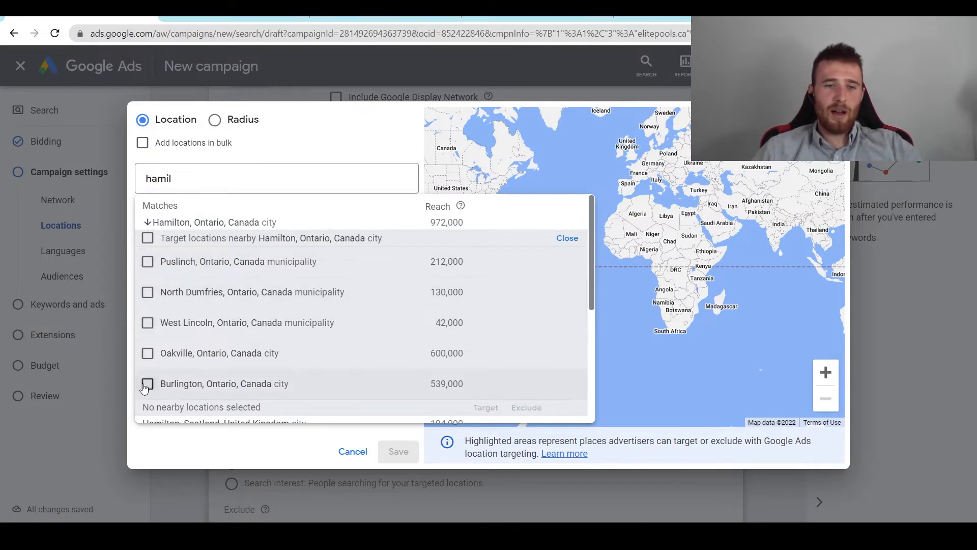
click(148, 384)
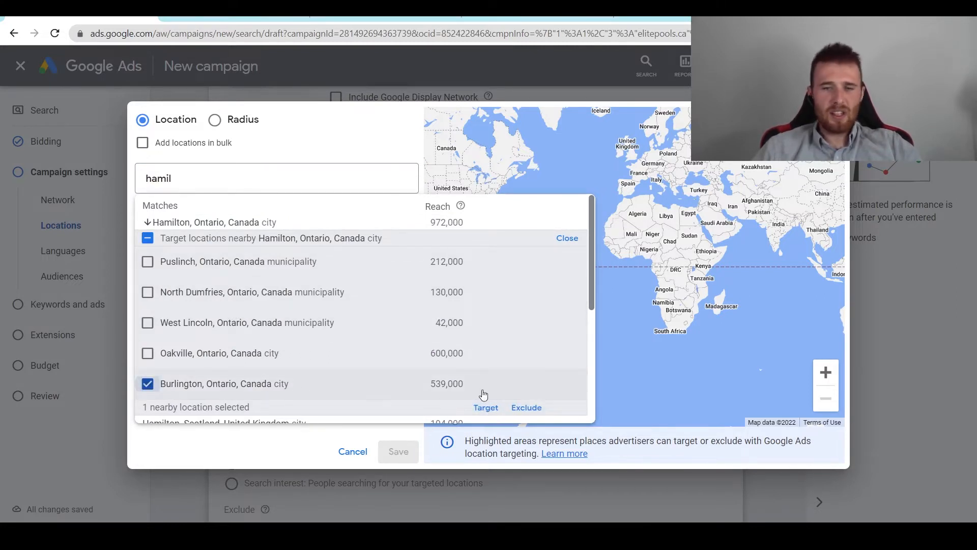
click(492, 410)
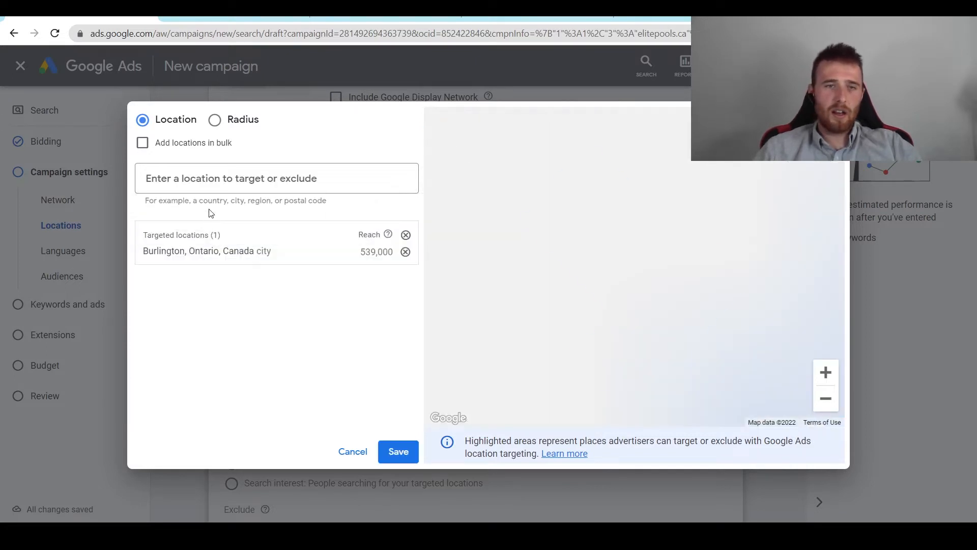
Step: Add Hamilton, Mississauga and Toronto in Ontario, Canada as targeted locations and check the covered area on the map
text(hamilt)
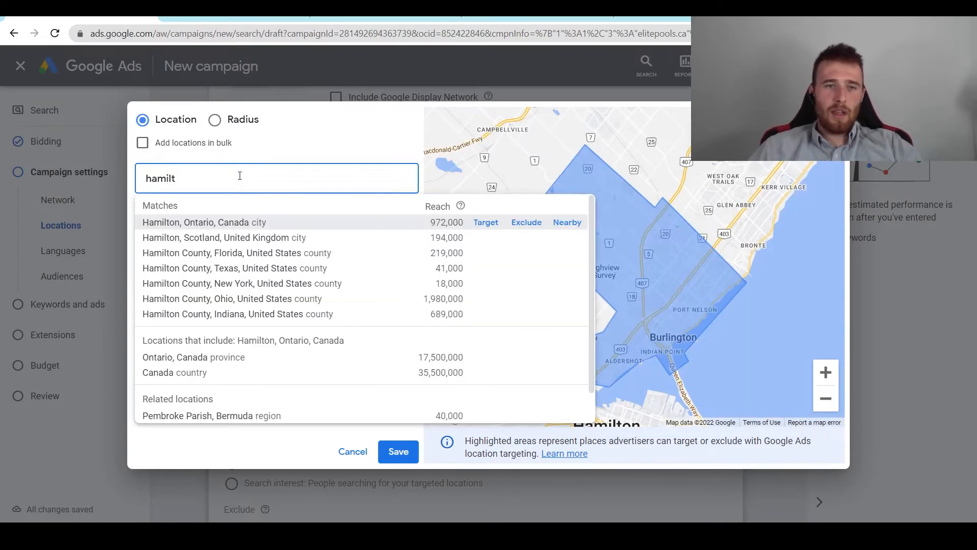
click(486, 224)
text(missi)
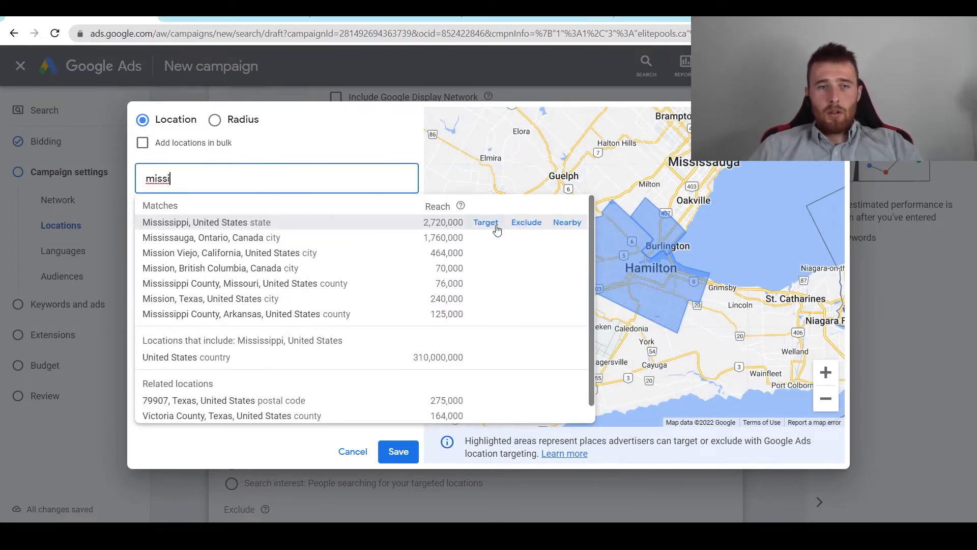
click(487, 238)
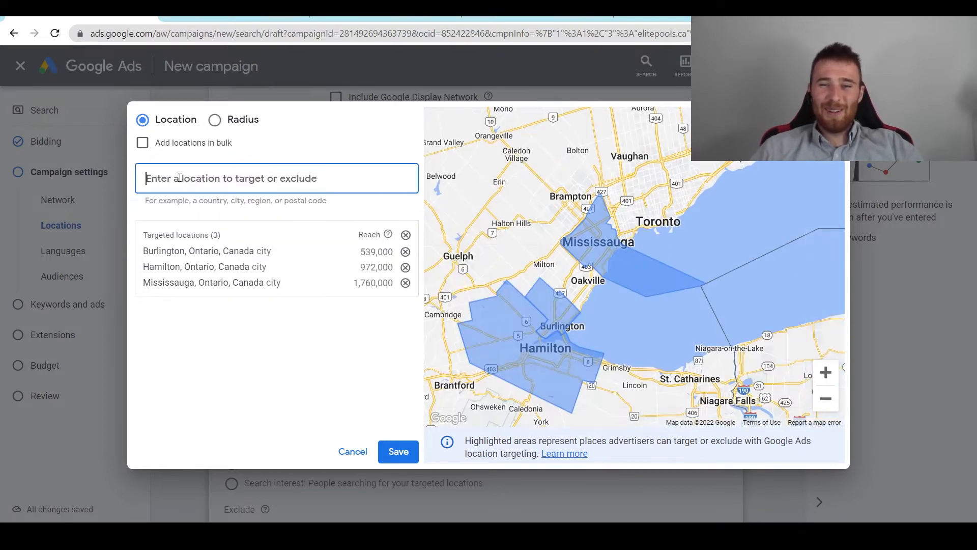
text(toro)
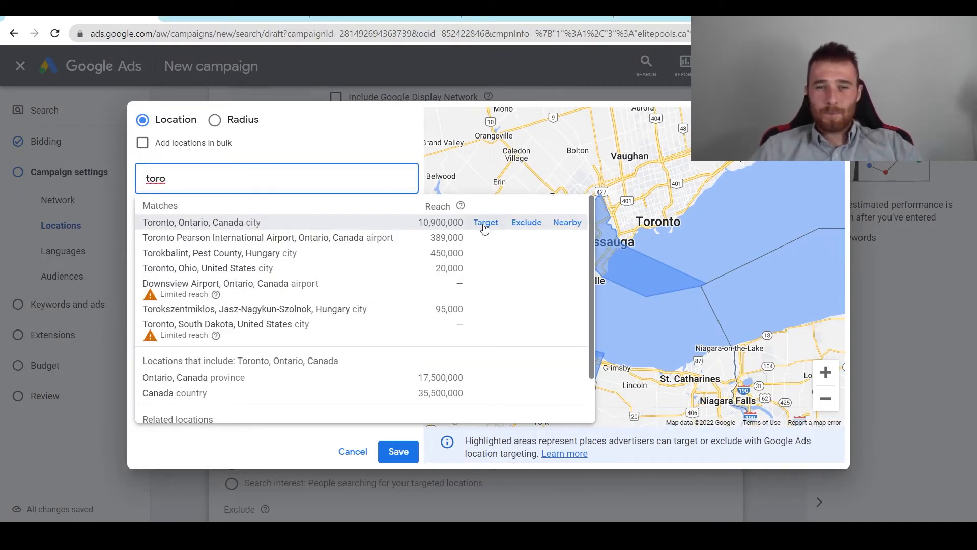
click(485, 224)
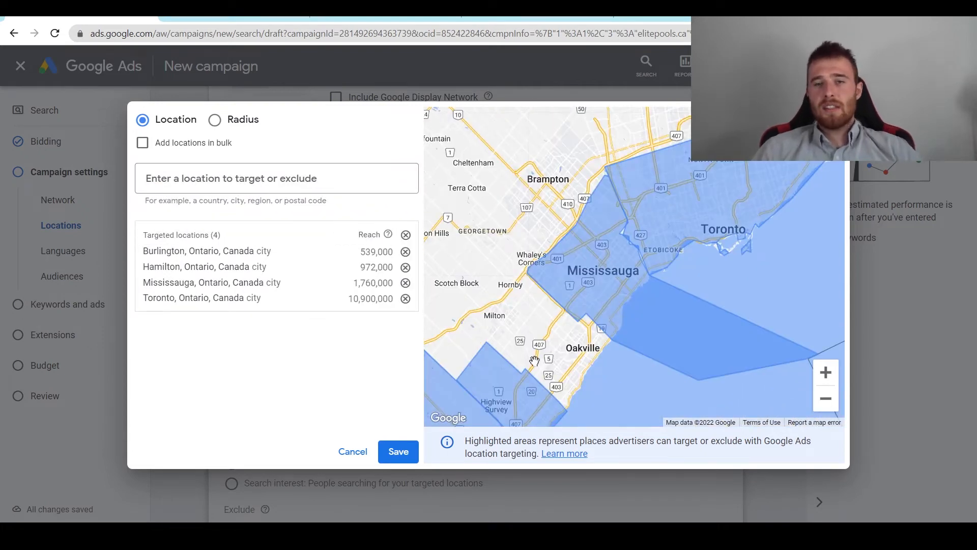
drag(484, 272, 507, 216)
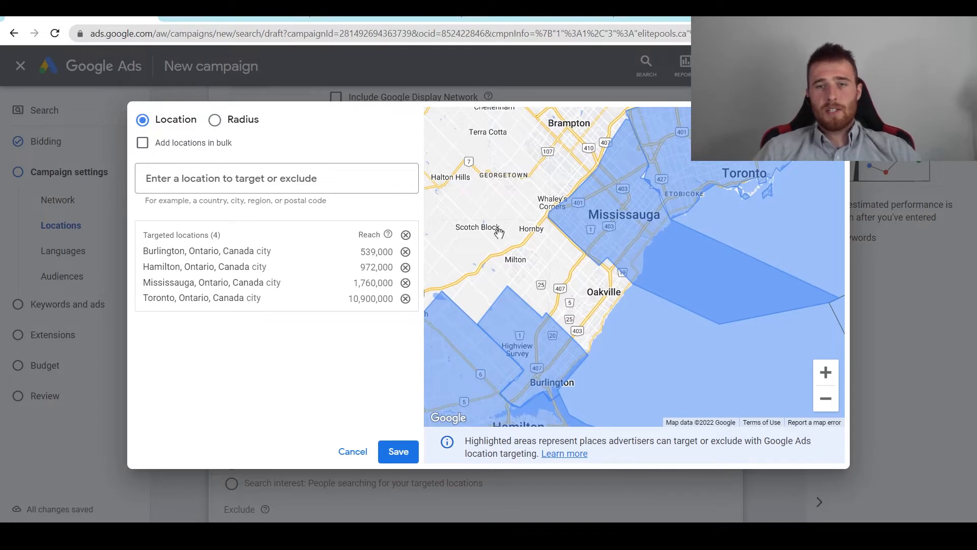
drag(512, 235, 494, 308)
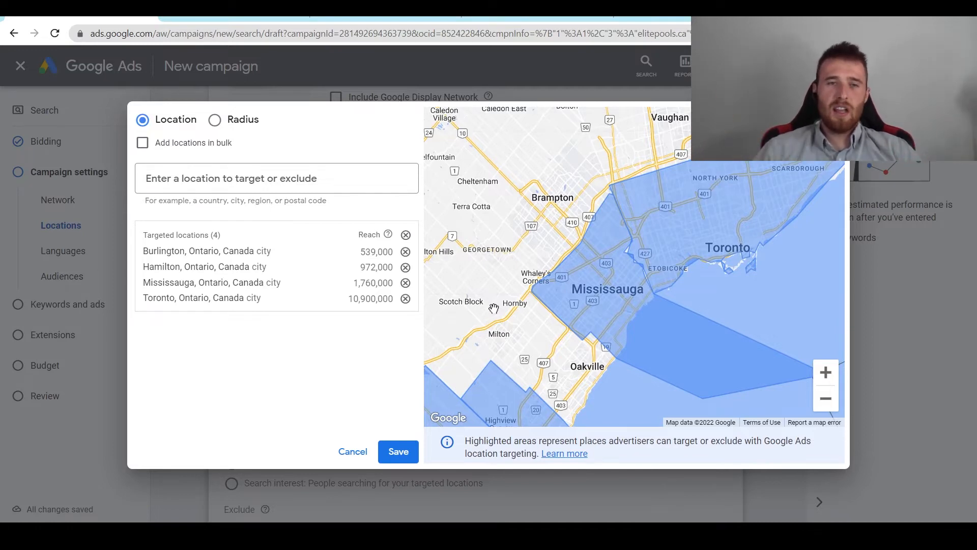
Step: Target a 20 mi radius around Toronto, ON
click(215, 120)
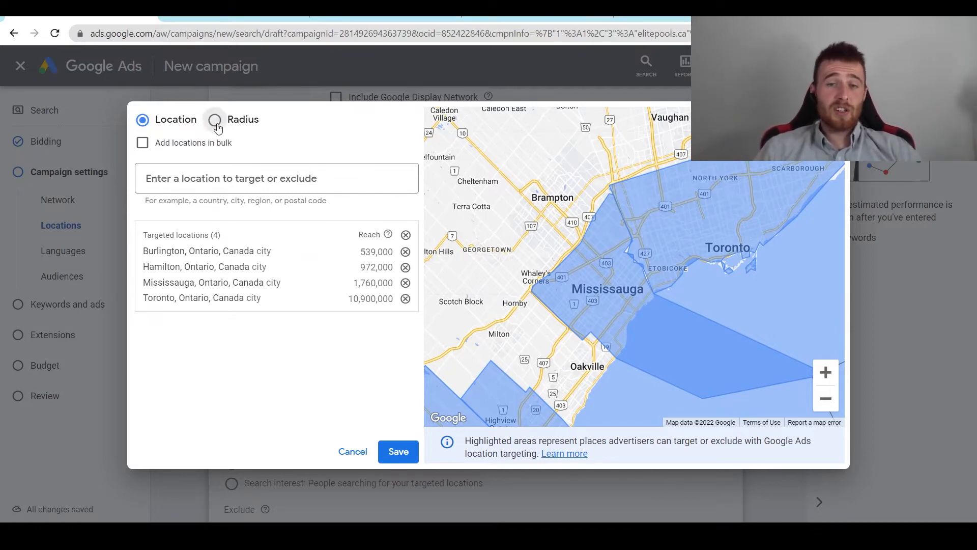
drag(598, 210, 513, 232)
click(260, 180)
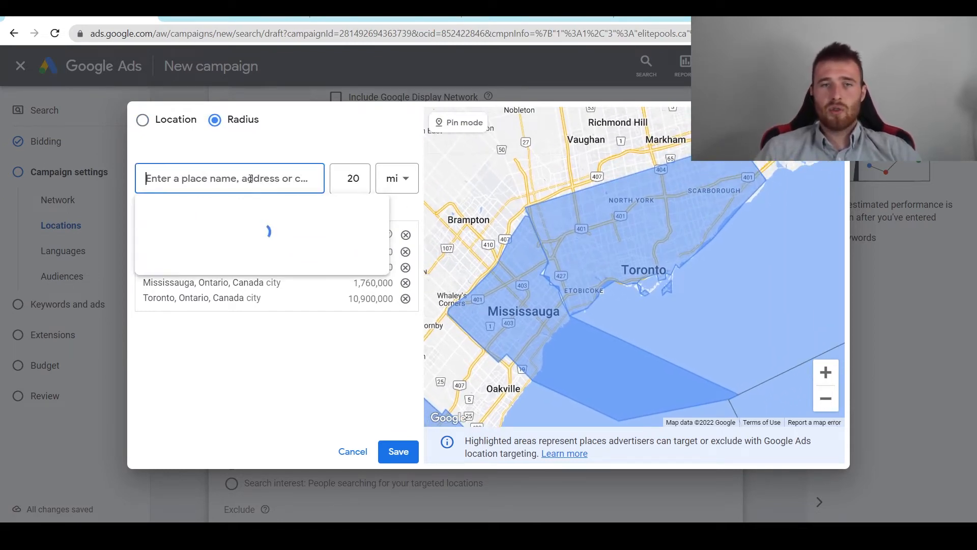
text(tor)
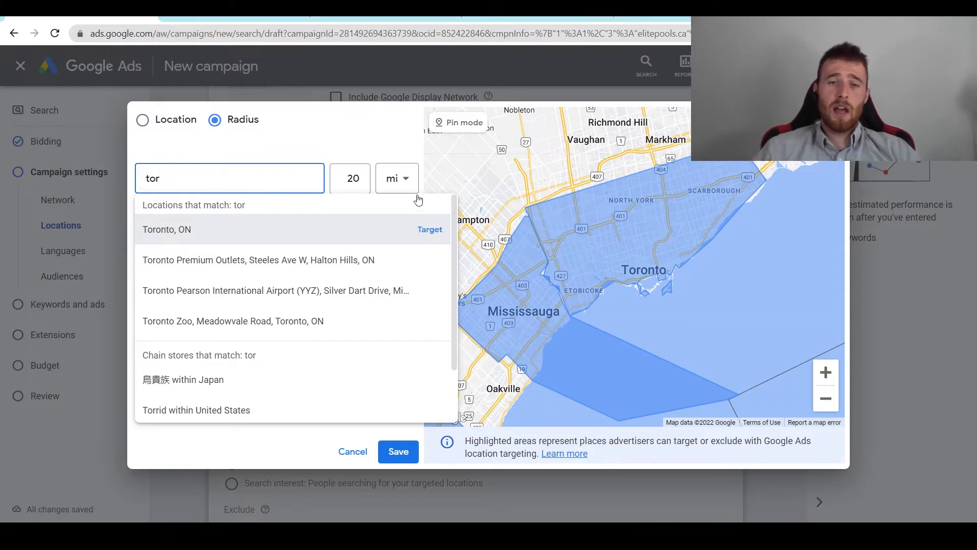
click(429, 230)
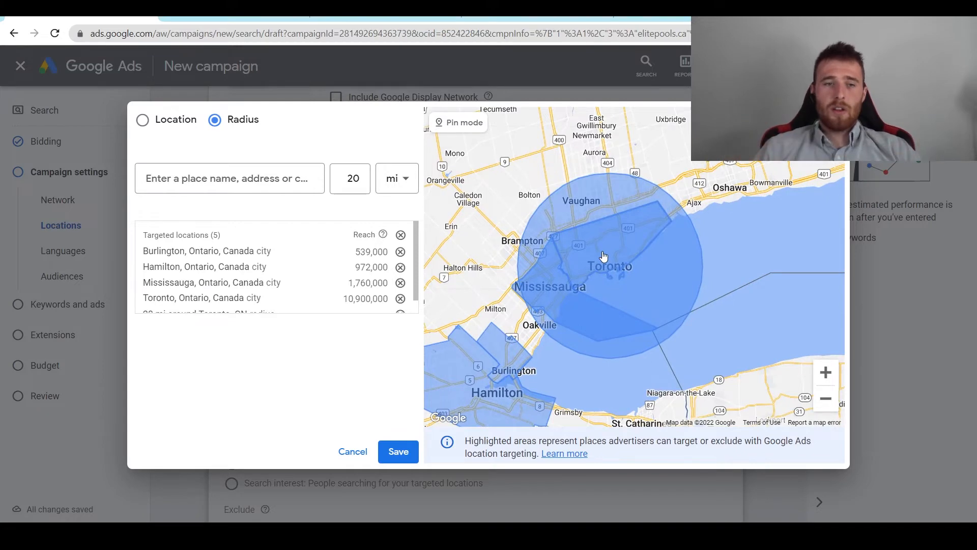
Step: Return to targeting by location and exclude Barrie, Ontario, Canada from the campaign
click(153, 120)
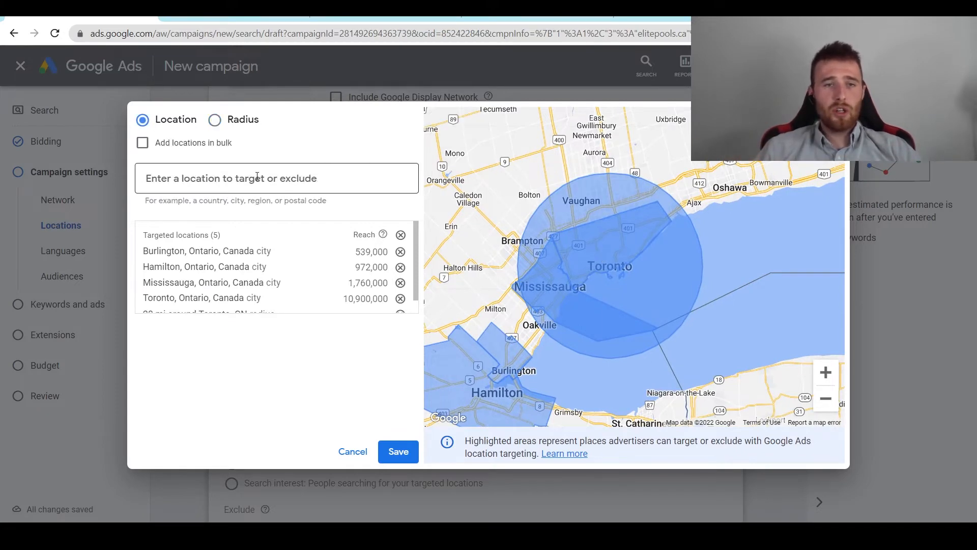
click(257, 177)
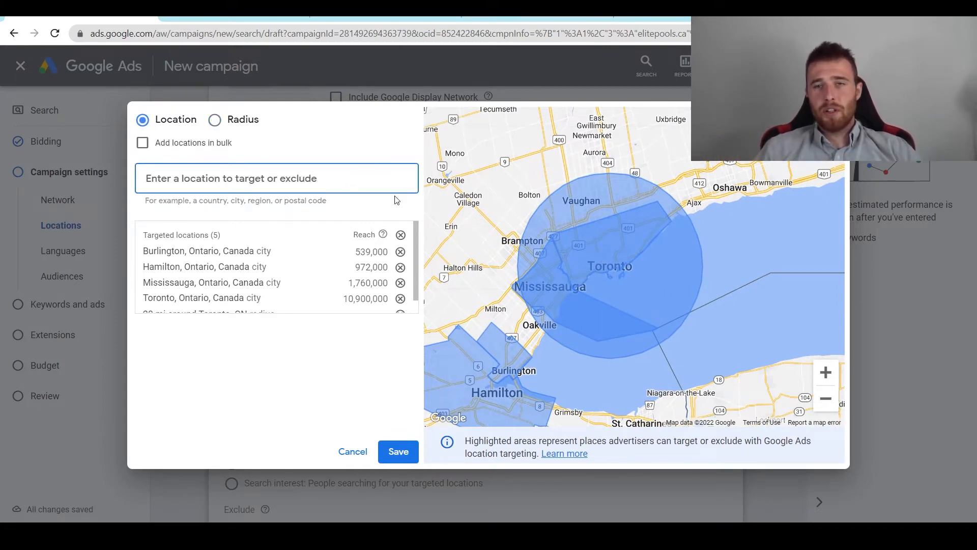
drag(769, 269, 792, 351)
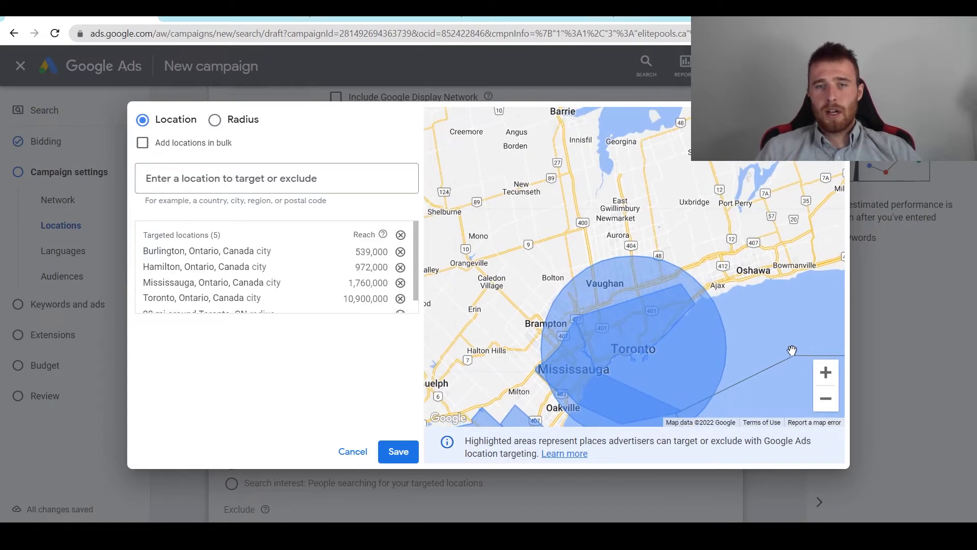
click(313, 179)
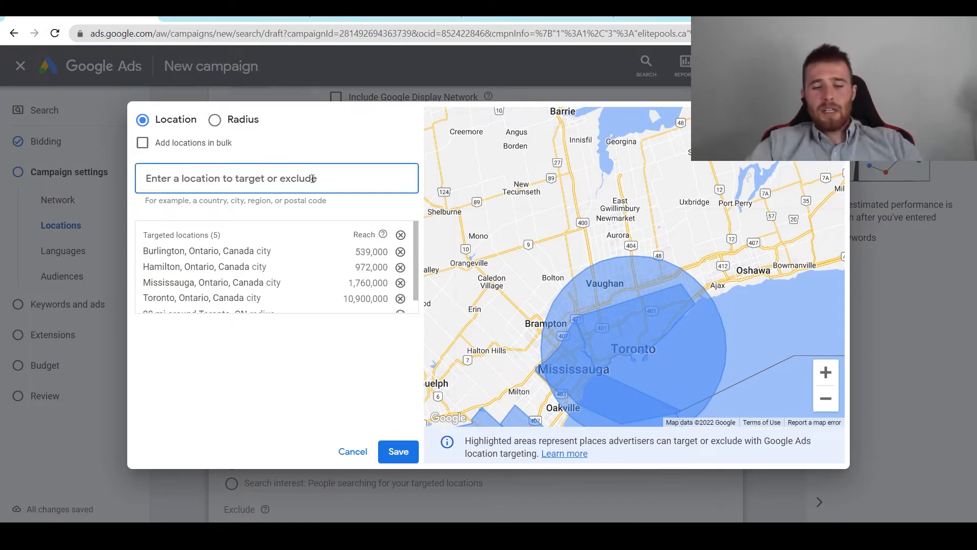
text(barr)
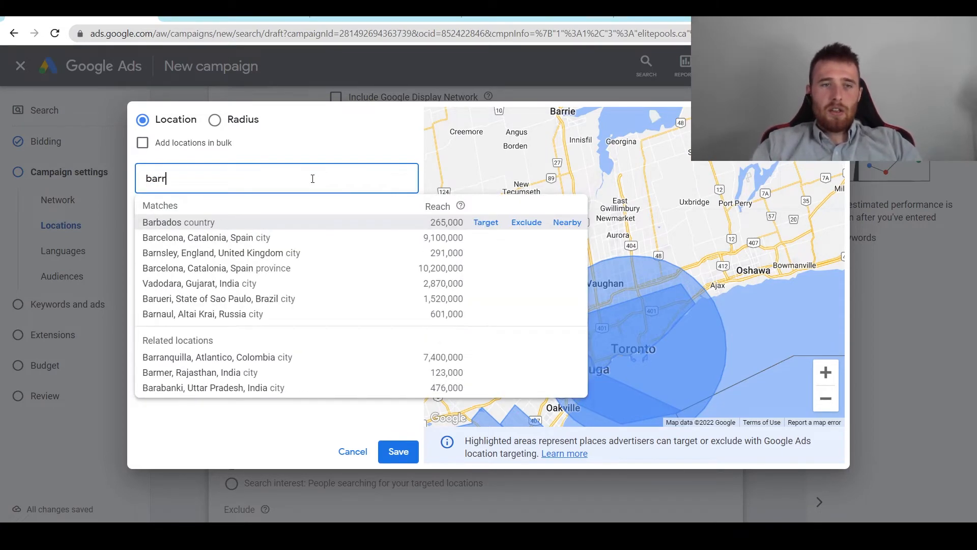
text(ie)
click(533, 227)
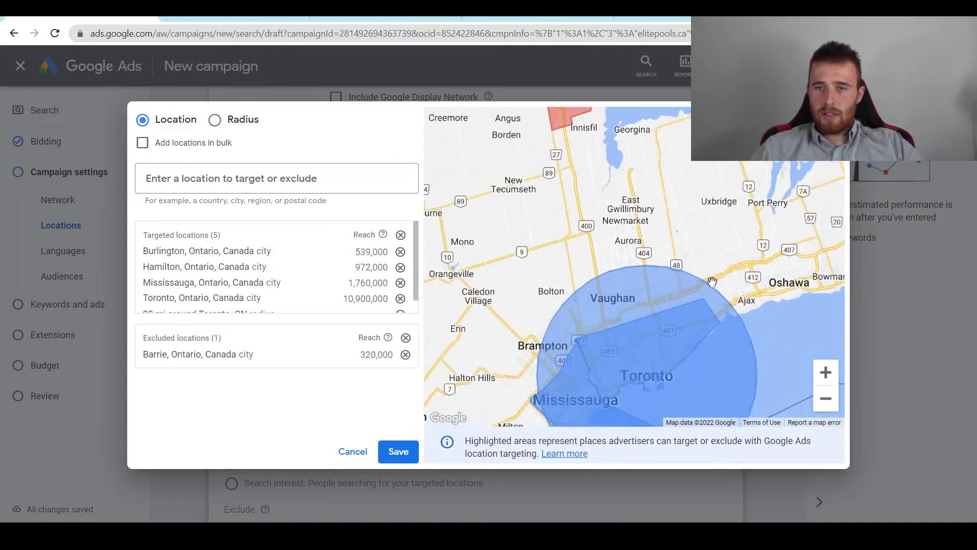
Step: Exclude Oshawa, Ontario, Canada from the campaign's locations
click(318, 181)
text(osh)
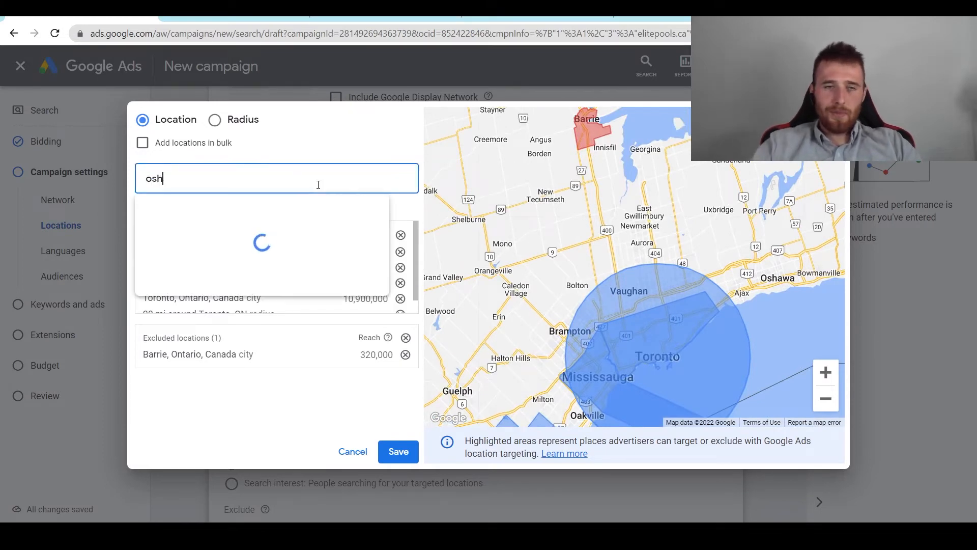
text(awa)
click(532, 224)
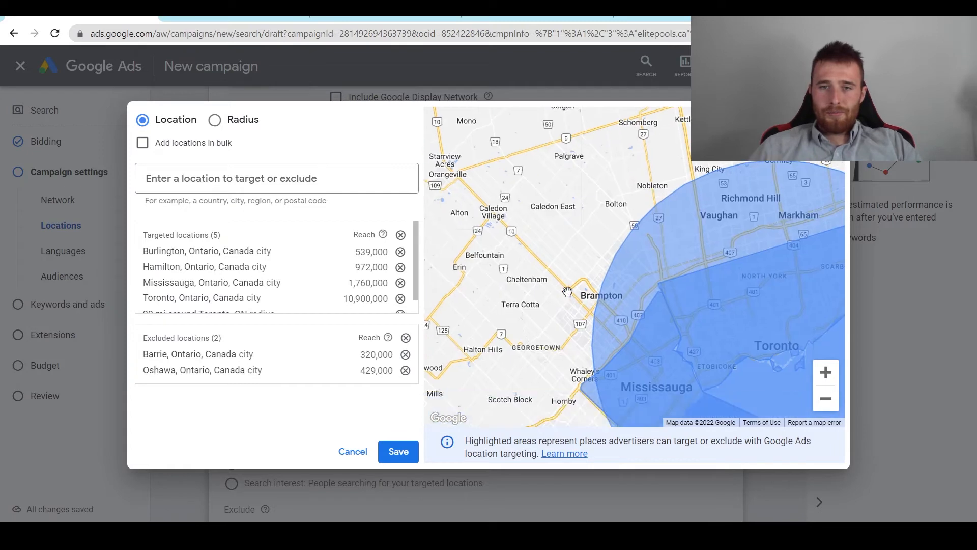
Step: Exclude Guelph, Ontario, Canada as well and save the targeted and excluded locations
scroll(567, 291, down, 1)
click(345, 182)
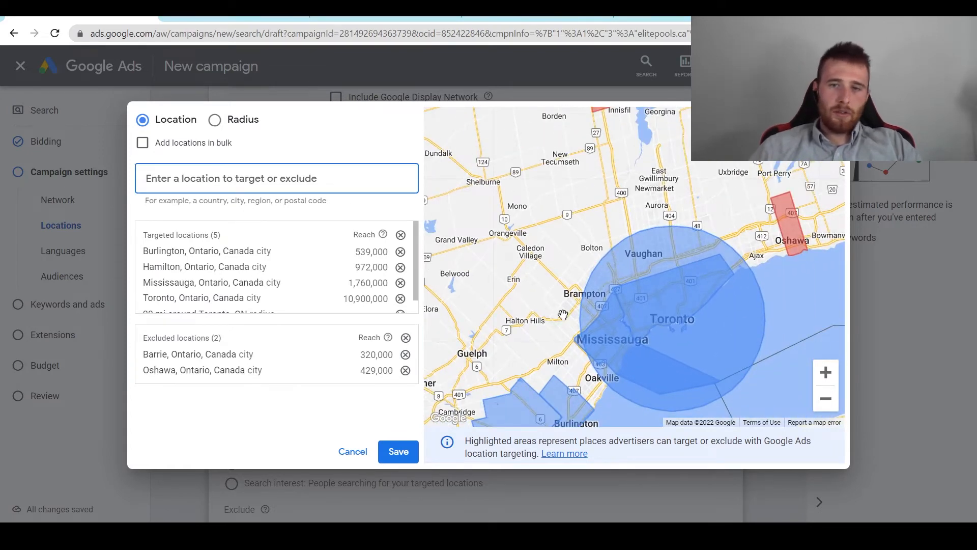
drag(563, 314, 580, 250)
click(249, 179)
text(gu)
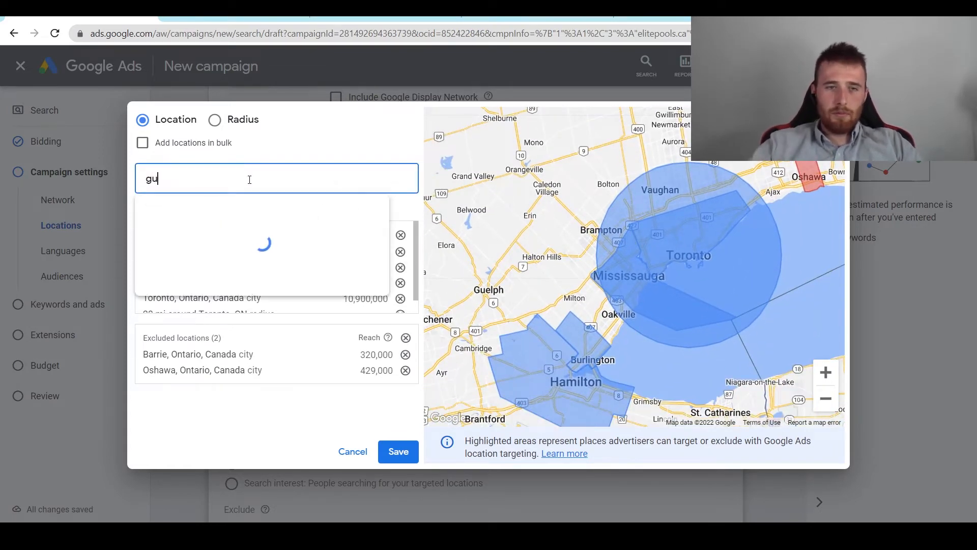
text(elph)
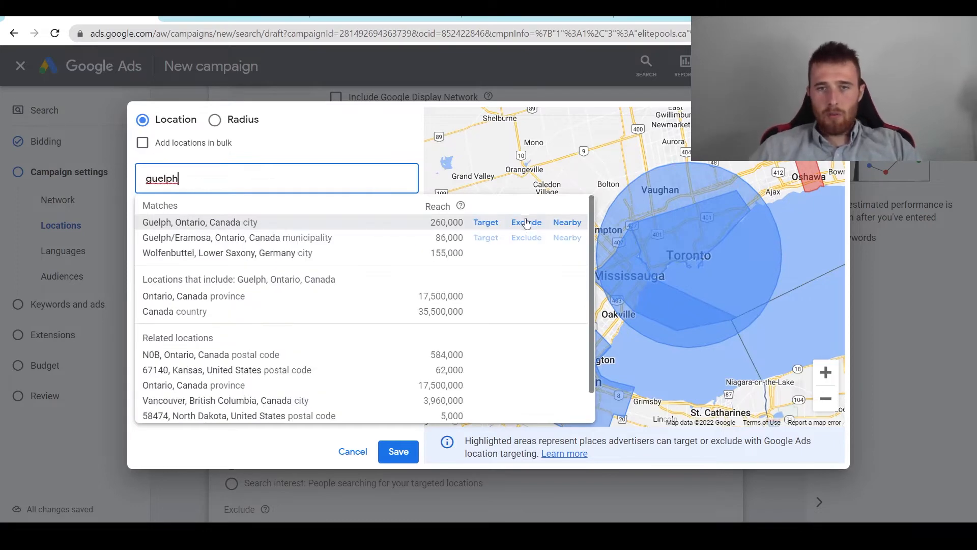
click(527, 223)
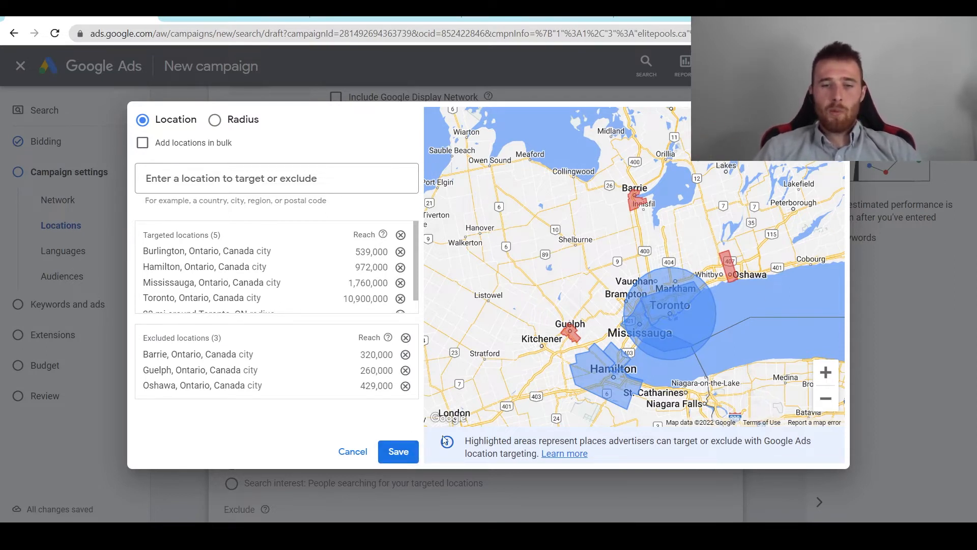
click(390, 452)
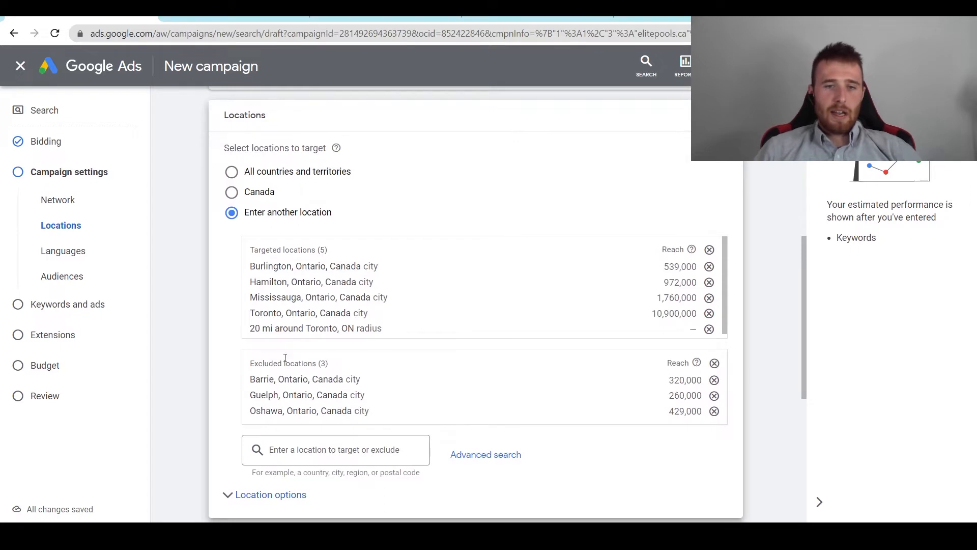
Step: Set the location options to target by presence only and to exclude by presence or interest
scroll(212, 333, down, 3)
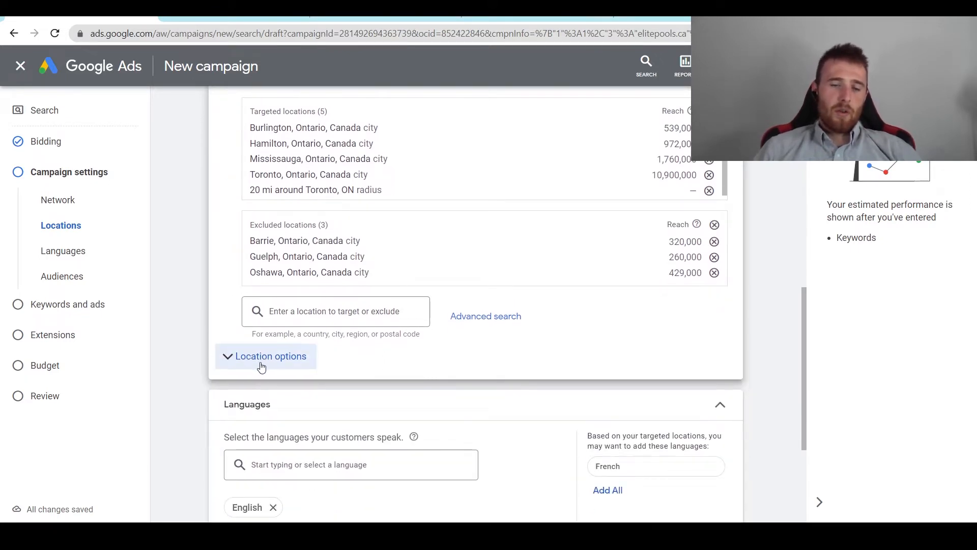
click(261, 359)
scroll(206, 329, down, 2)
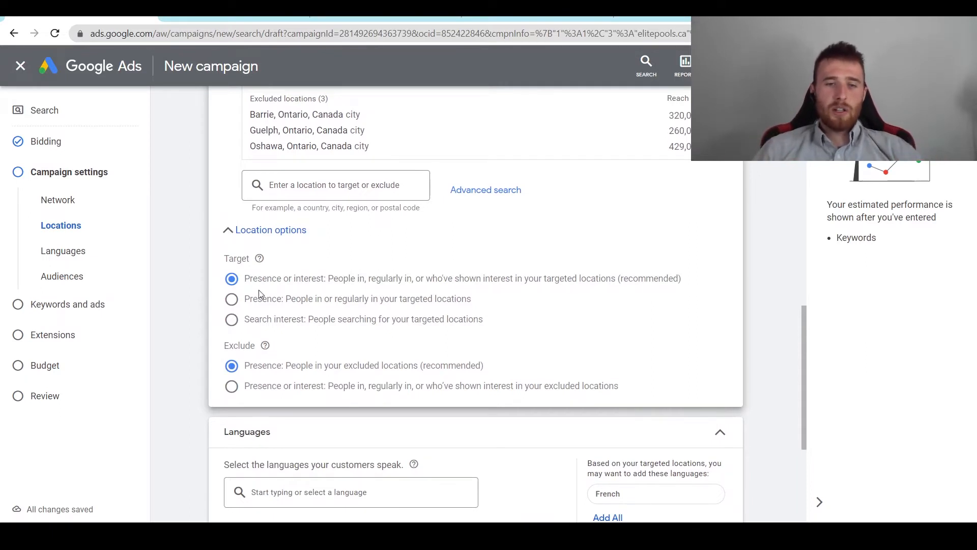
click(232, 300)
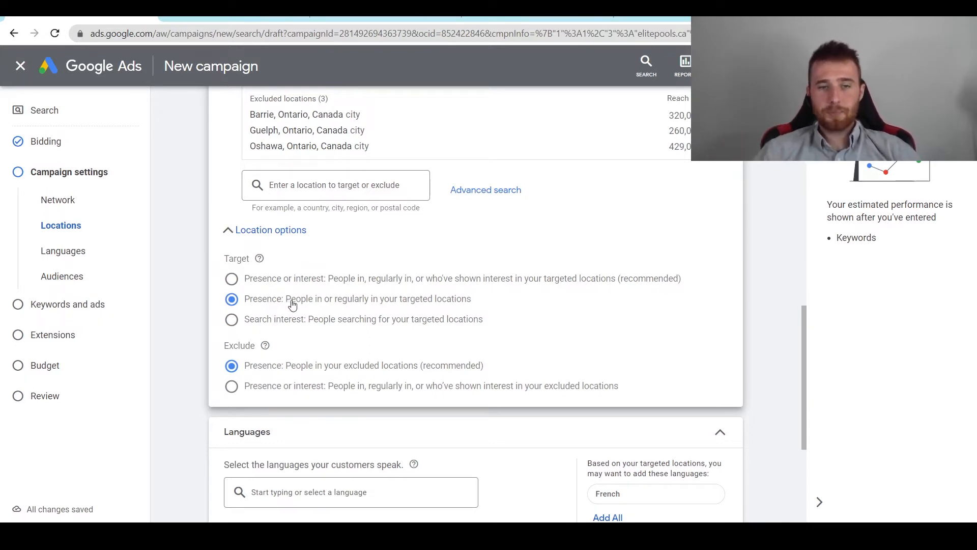
scroll(591, 334, down, 1)
scroll(590, 357, down, 2)
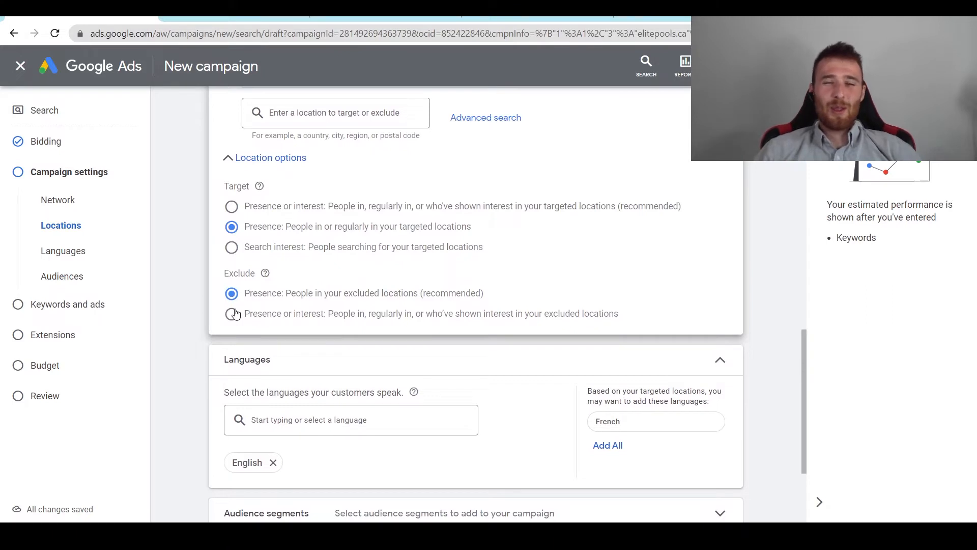
click(245, 318)
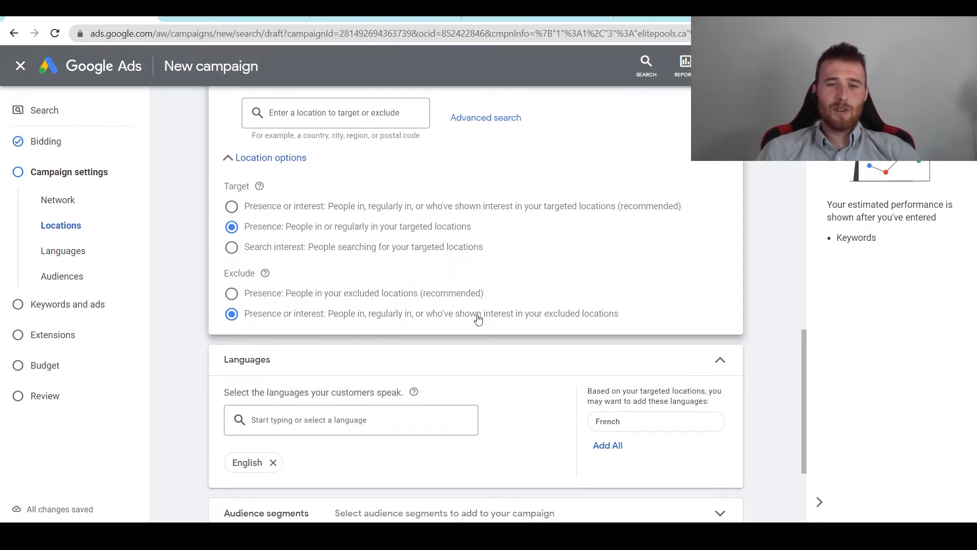
Step: Try adding Croatian to the campaign's languages and remove it from the selection
scroll(540, 300, down, 1)
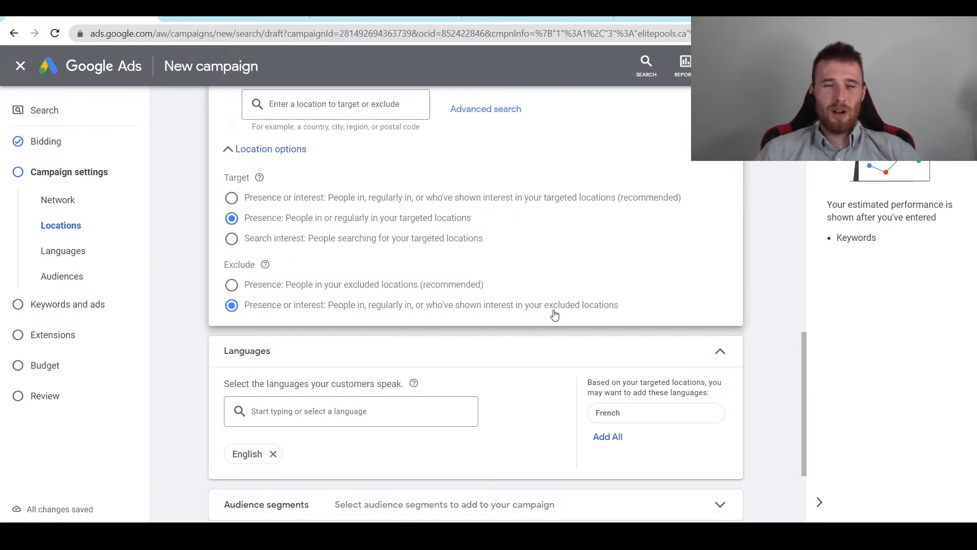
scroll(567, 320, down, 2)
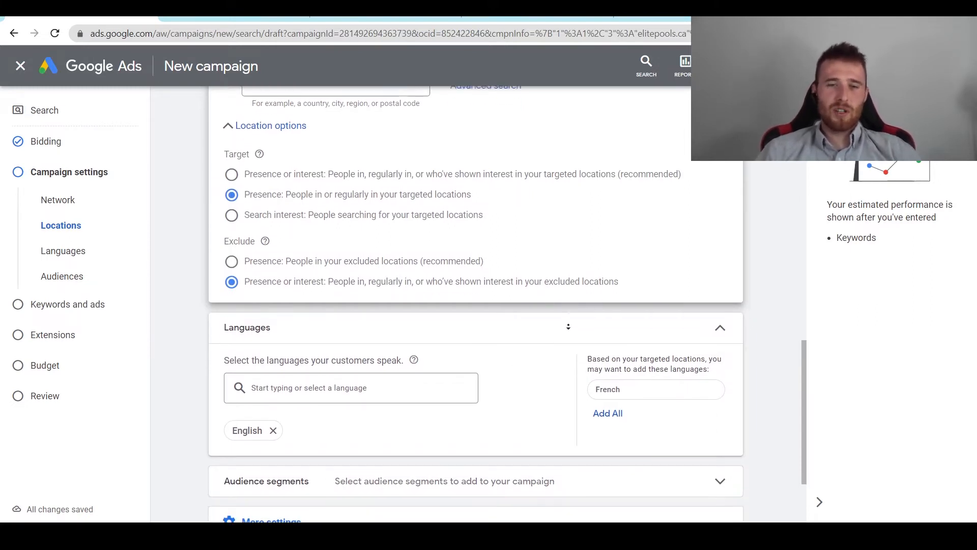
scroll(559, 321, down, 1)
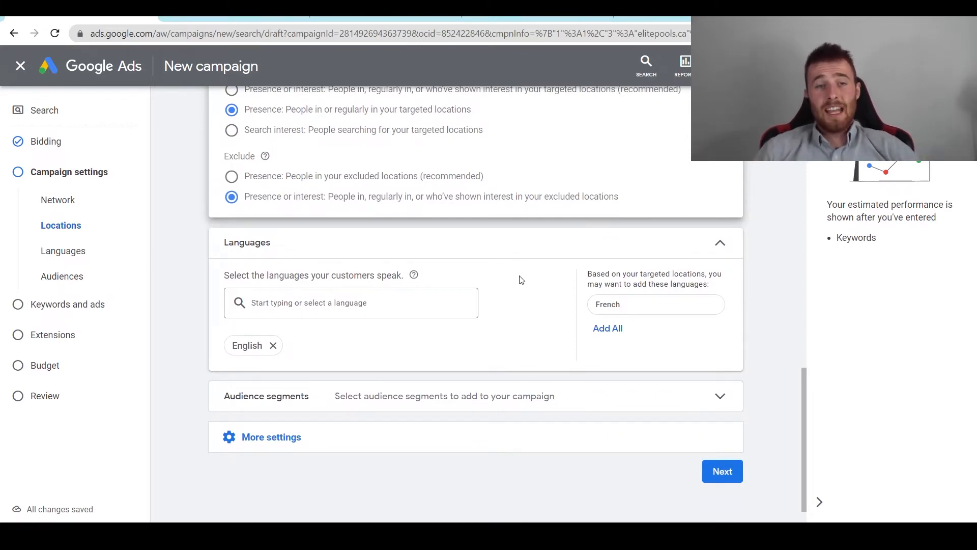
click(316, 304)
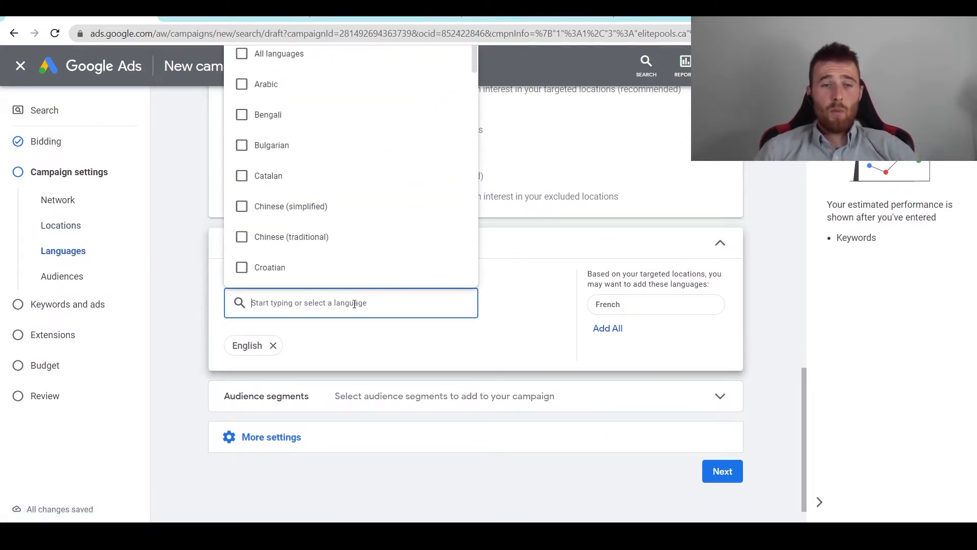
click(242, 153)
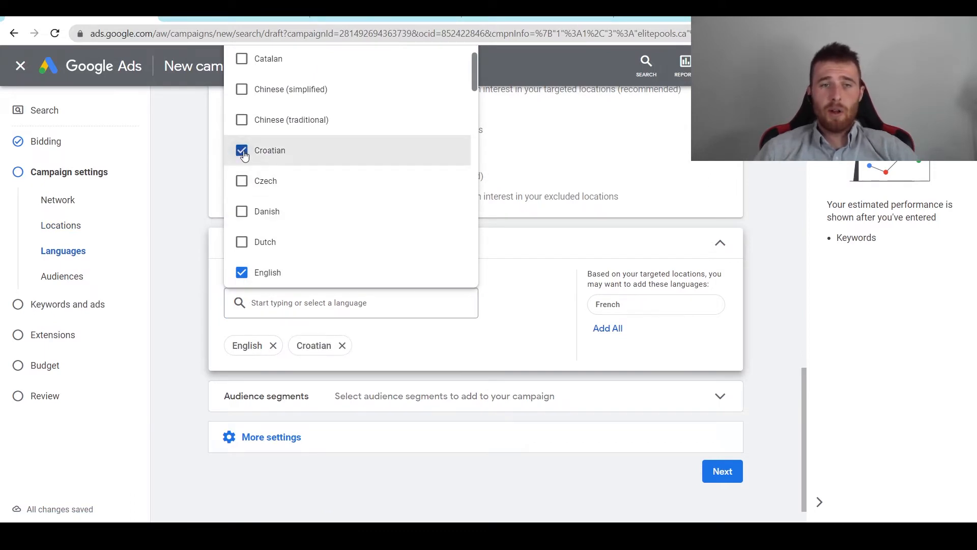
click(243, 154)
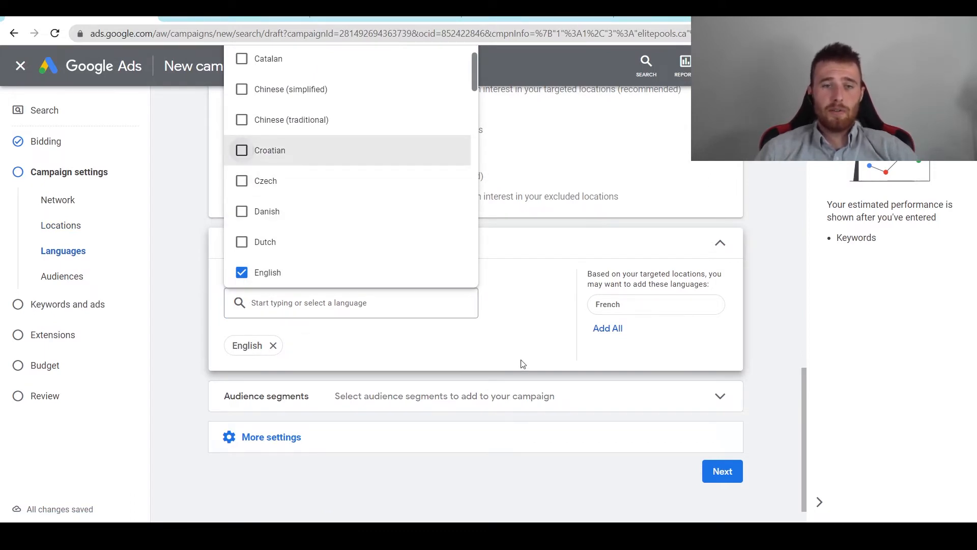
click(509, 317)
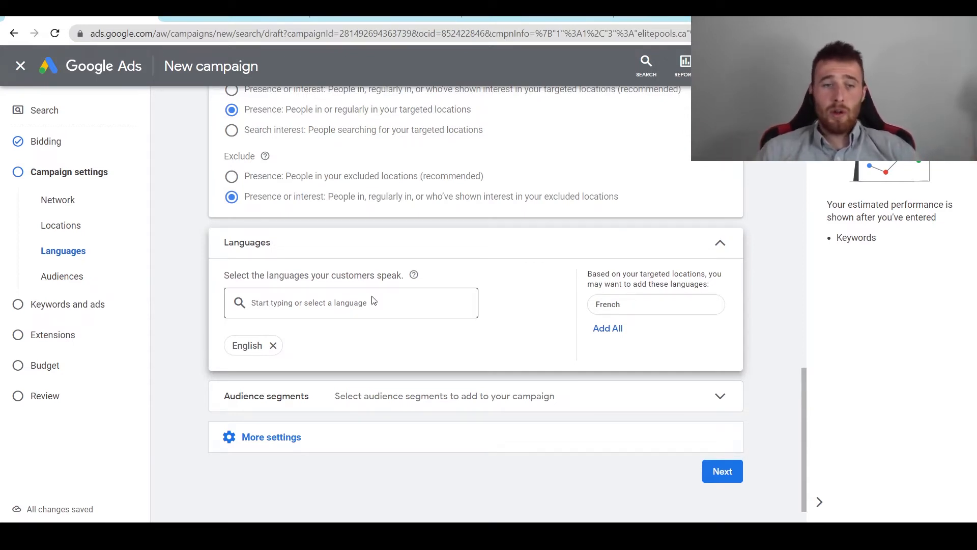
click(334, 303)
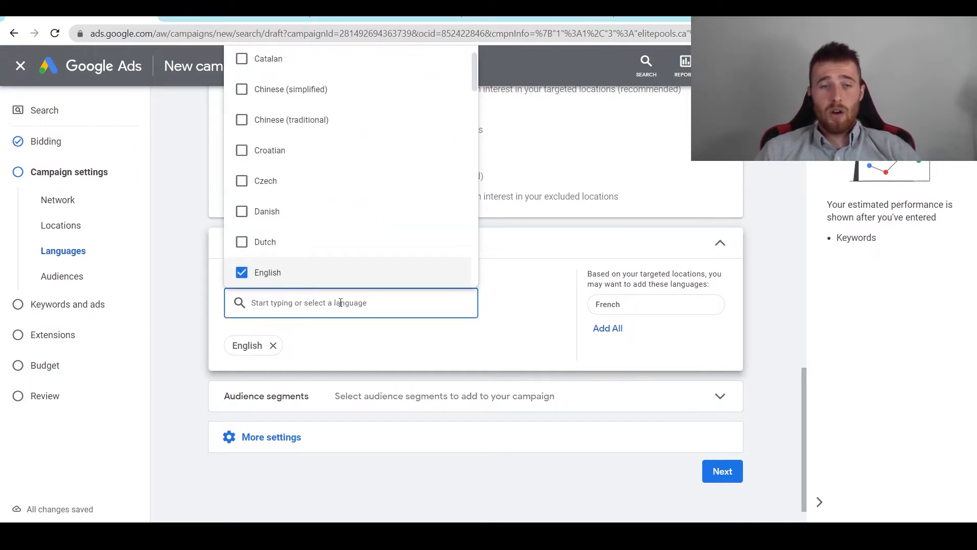
click(446, 353)
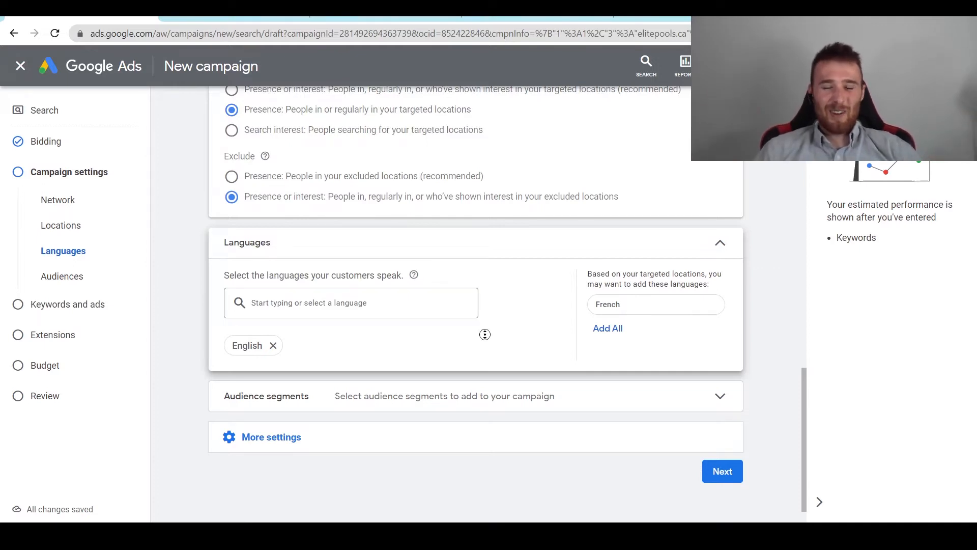
Step: Add the Pools & Spas and Swimming Enthusiasts audience segments to the campaign
scroll(485, 339, down, 1)
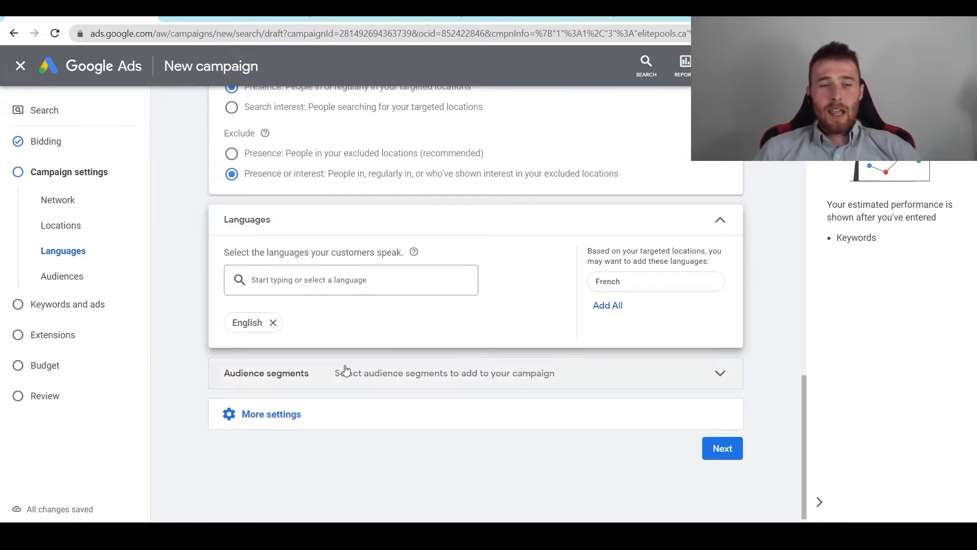
click(348, 383)
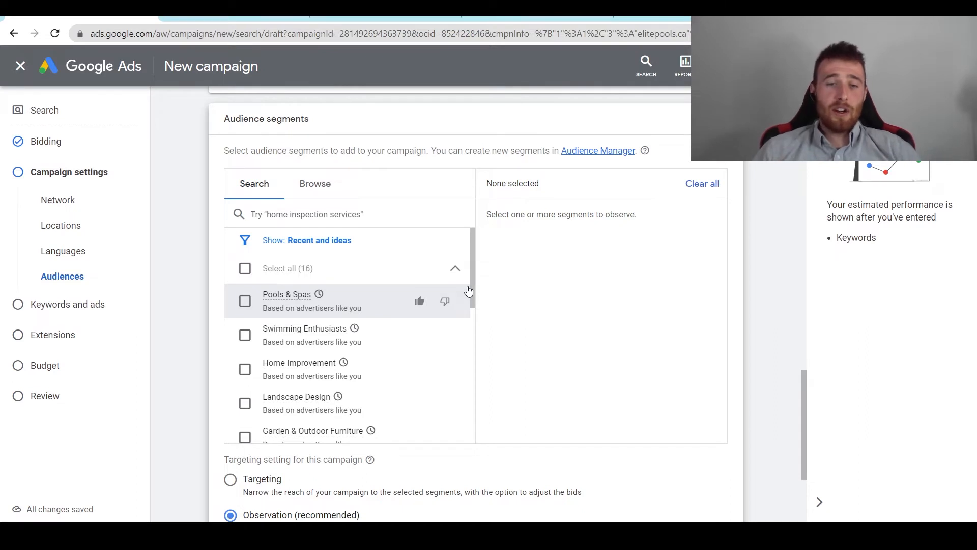
click(245, 304)
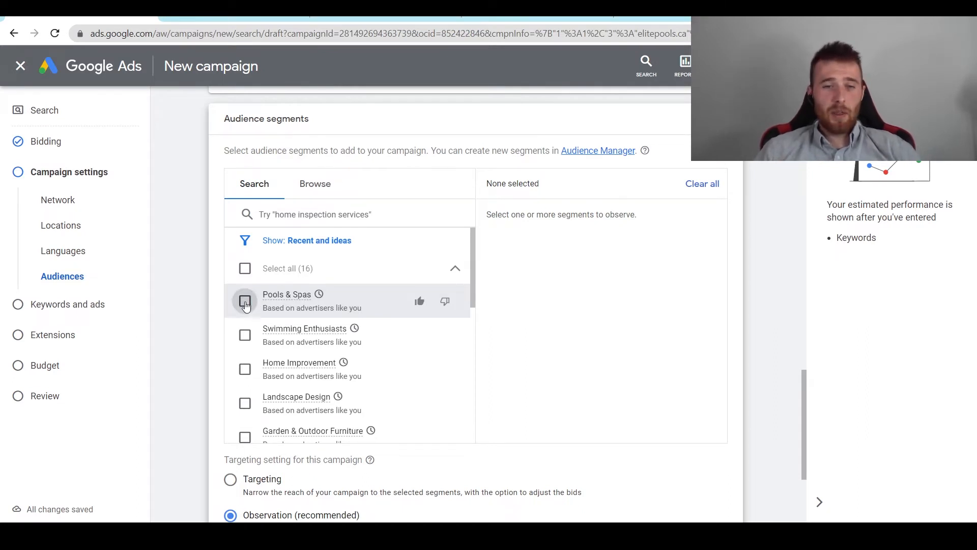
click(244, 335)
Step: Add the Home Improvement, Landscape Design, Garden & Outdoor Furniture and first Home & Garden audience segments as well
drag(474, 285, 478, 313)
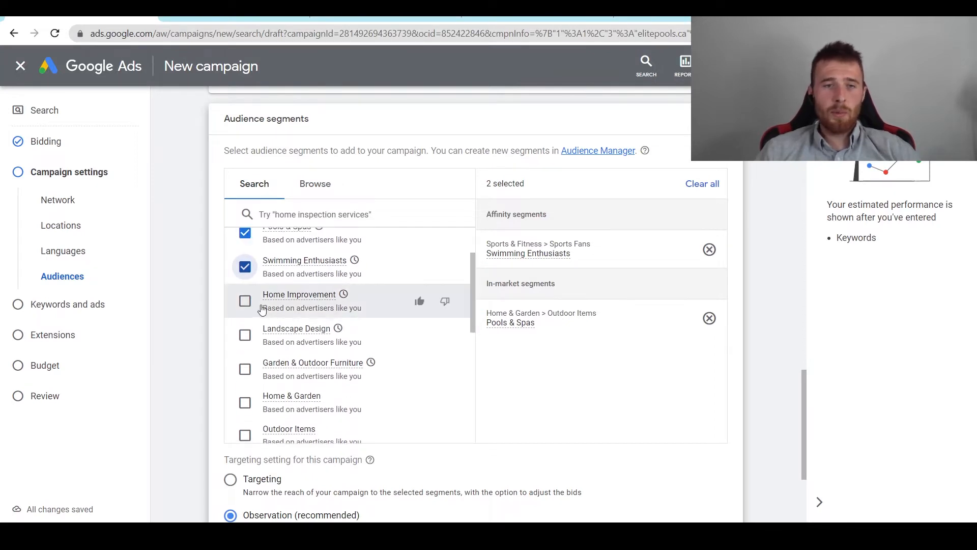
click(245, 301)
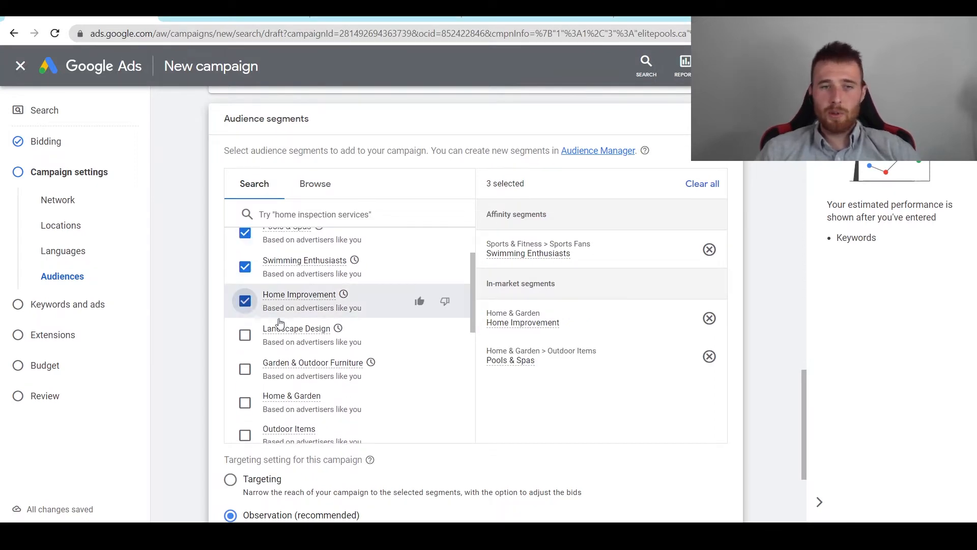
click(246, 336)
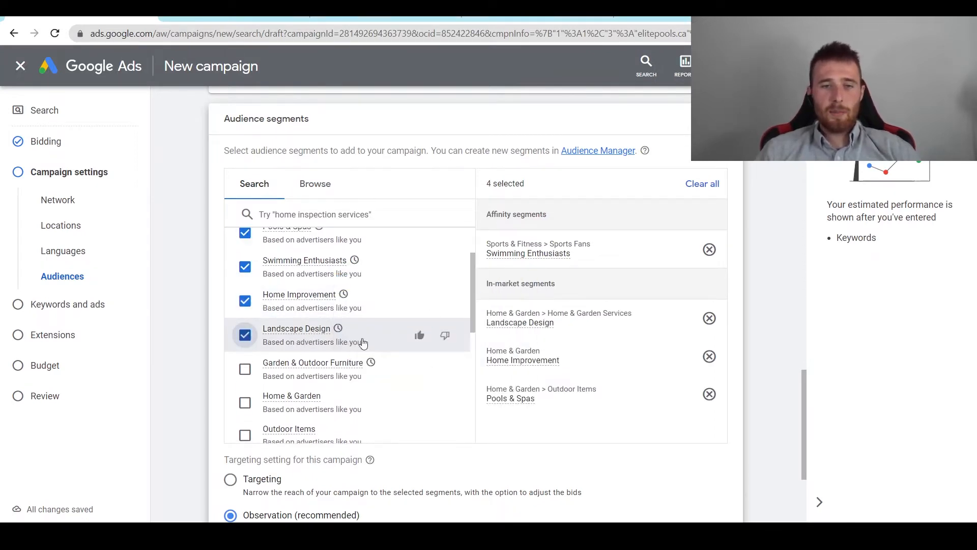
click(245, 369)
scroll(264, 393, down, 2)
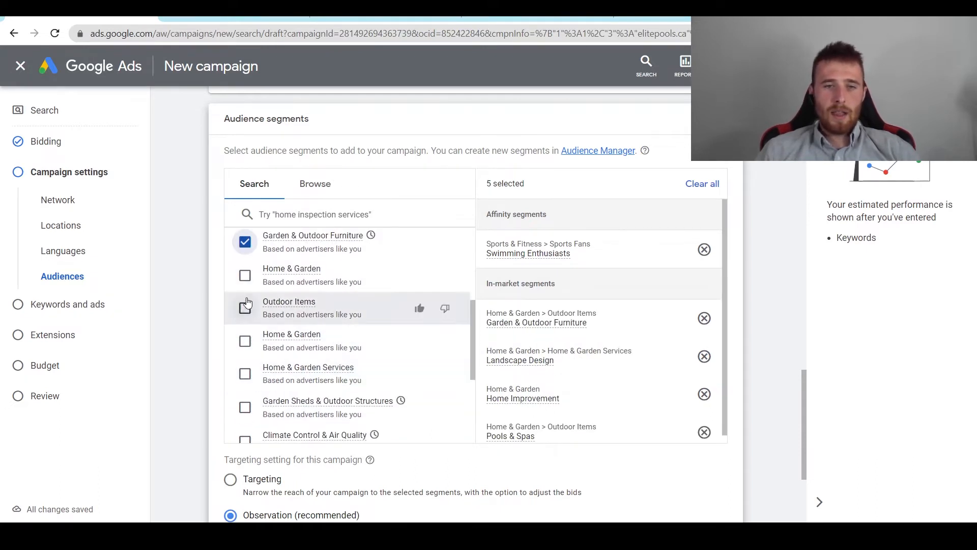
click(245, 280)
mouse_move(350, 375)
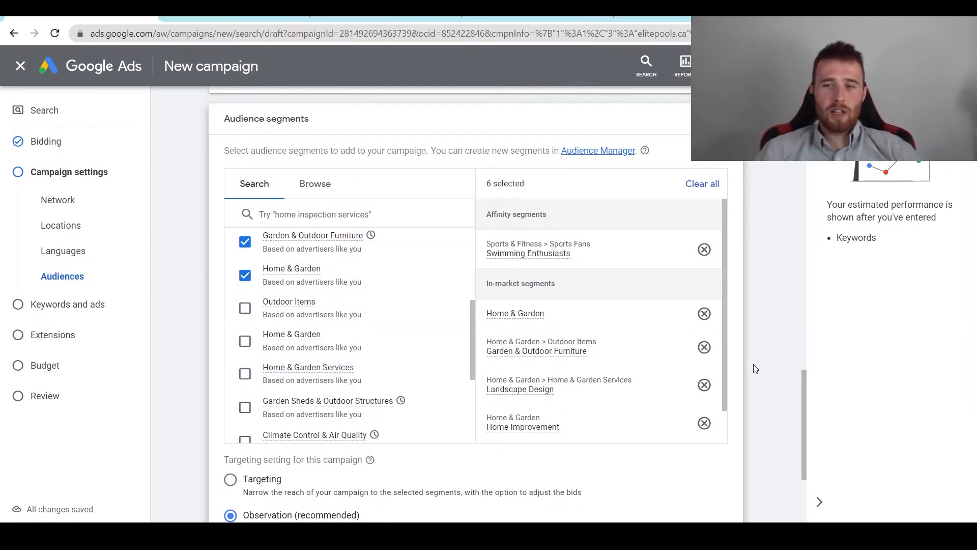
Step: Expand the additional campaign settings and review the ad rotation options
scroll(514, 428, down, 3)
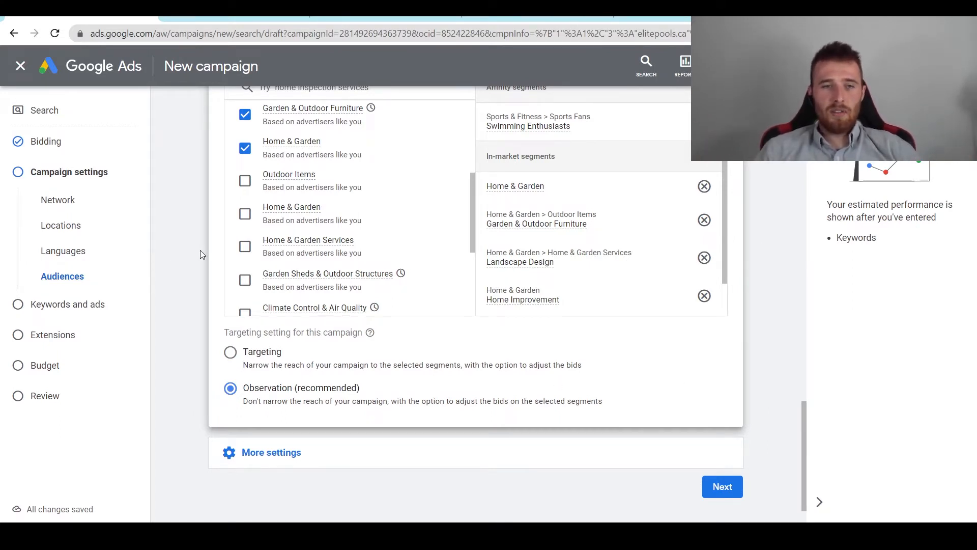
scroll(202, 275, down, 1)
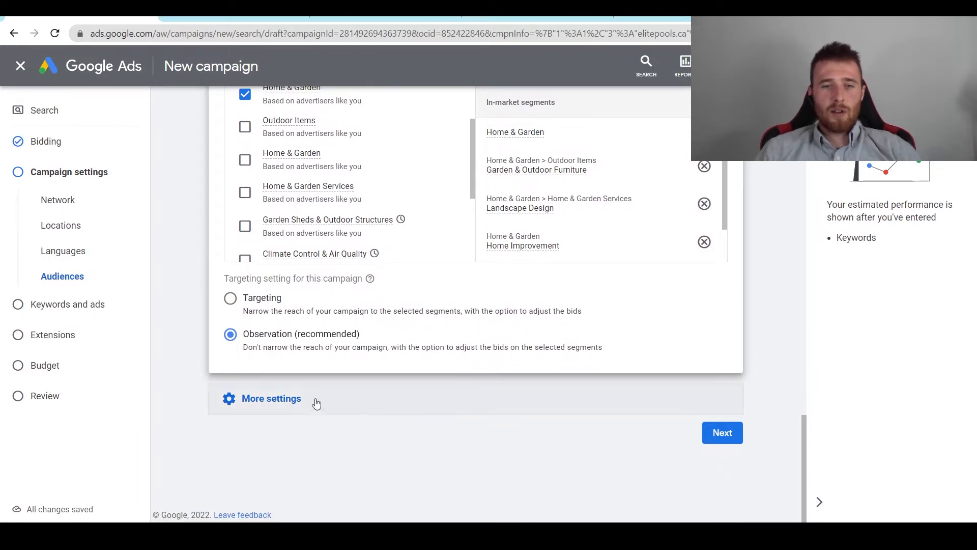
click(273, 399)
scroll(203, 323, down, 1)
scroll(202, 323, down, 2)
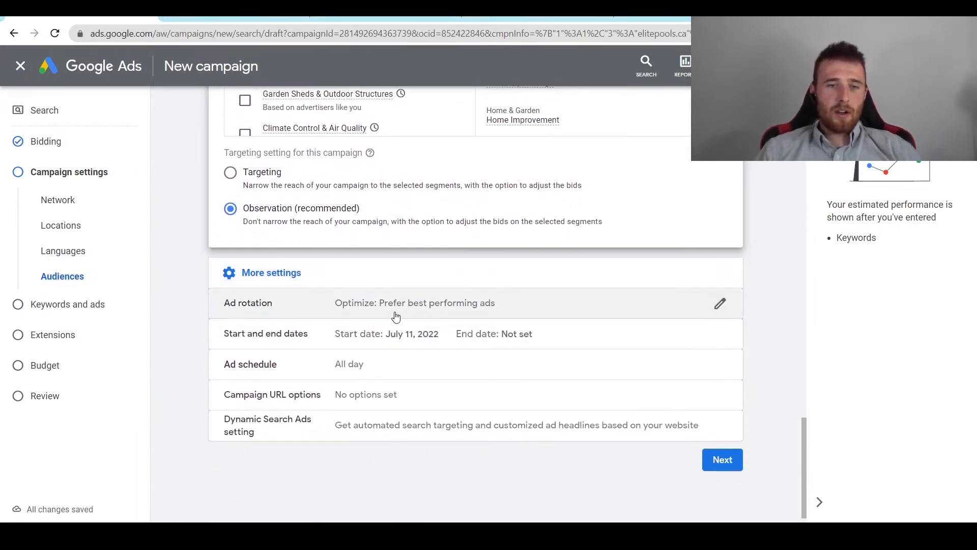
click(438, 316)
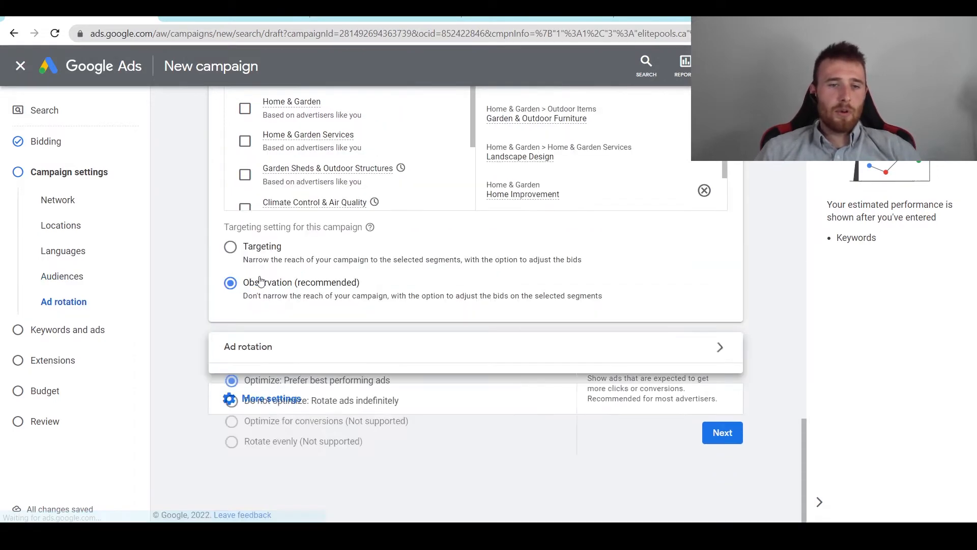
scroll(201, 289, down, 1)
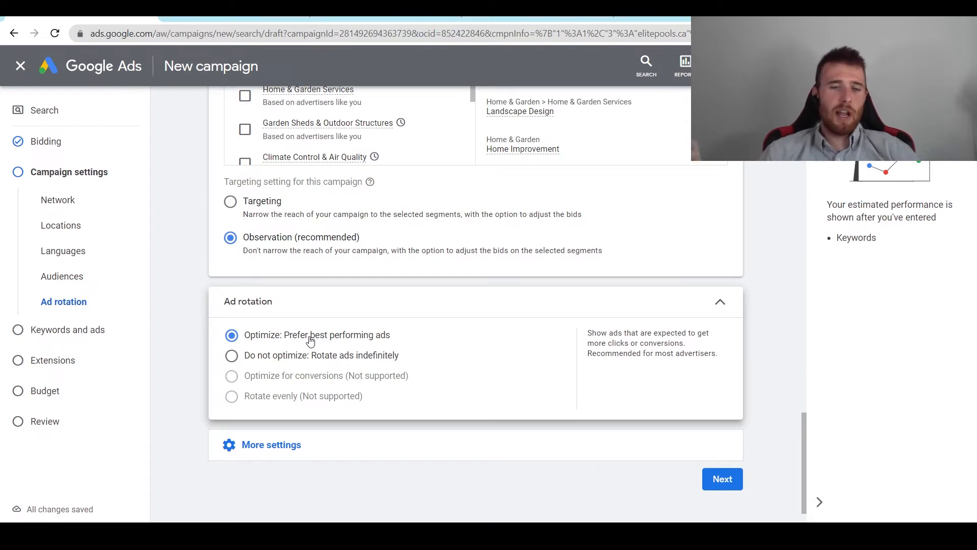
Step: Open the campaign's start and end dates and check the start date choices
click(259, 448)
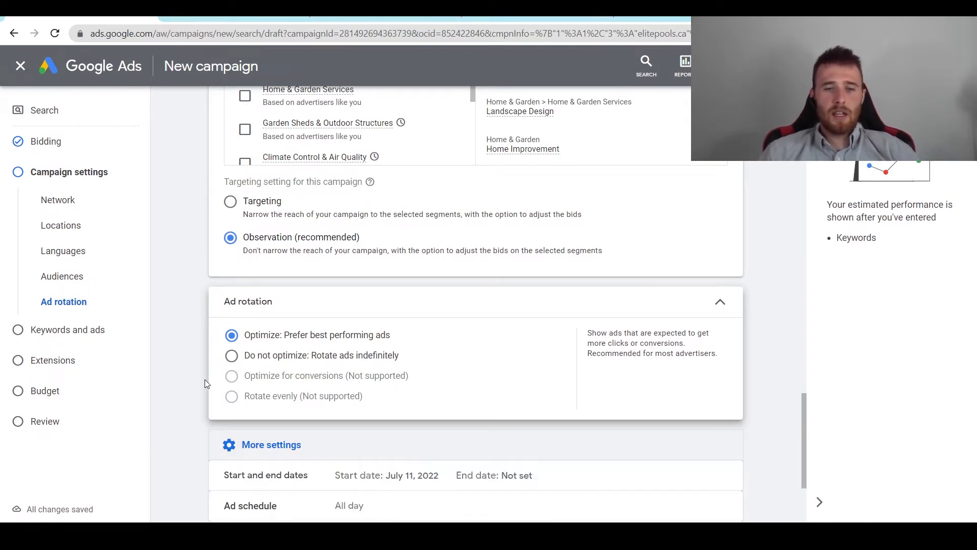
scroll(197, 357, down, 3)
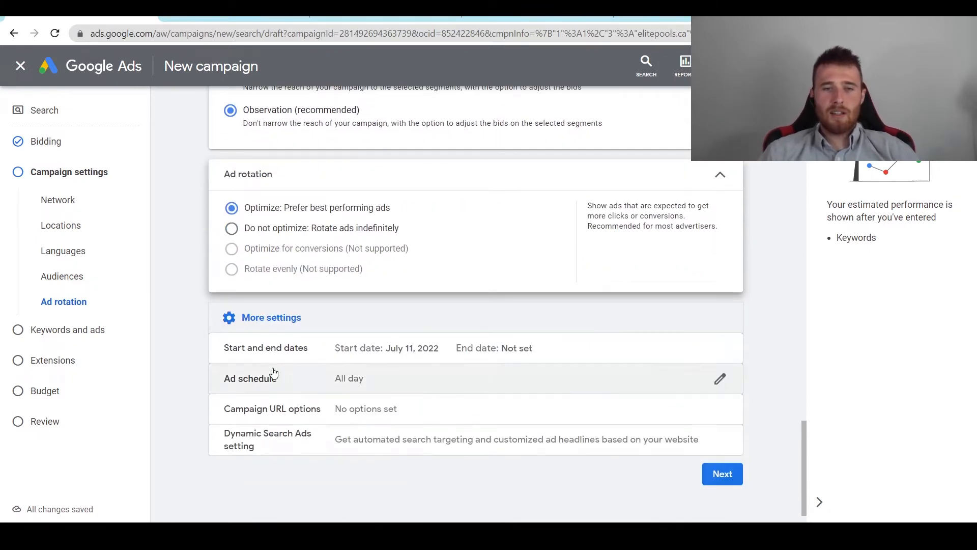
click(305, 356)
scroll(200, 308, down, 2)
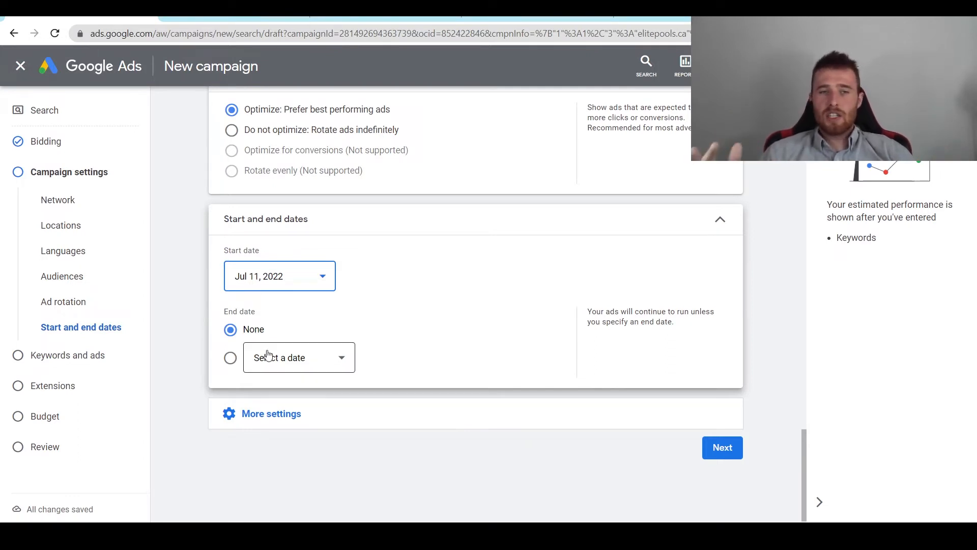
click(314, 279)
click(258, 399)
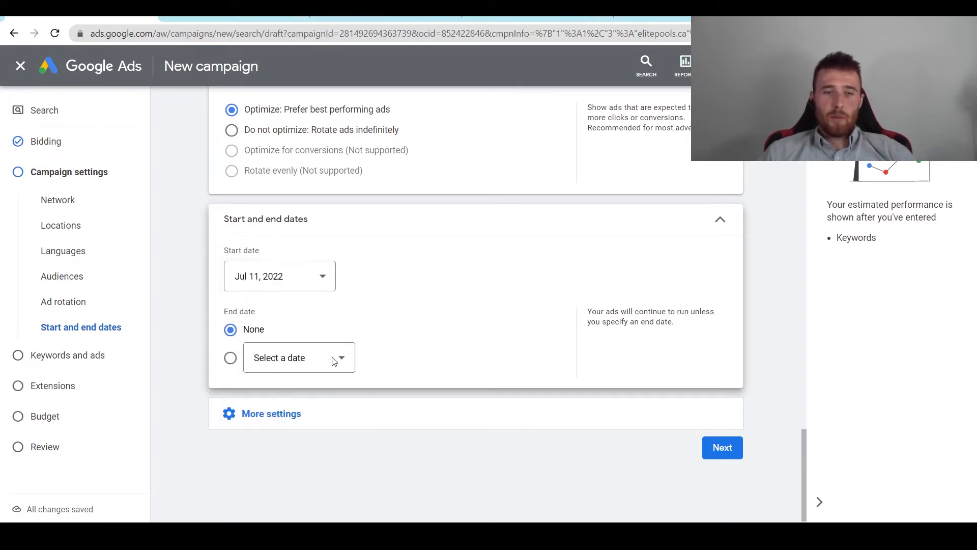
Step: Try an end date of Jul 13, 2022 and return the end date to None
click(230, 358)
click(333, 366)
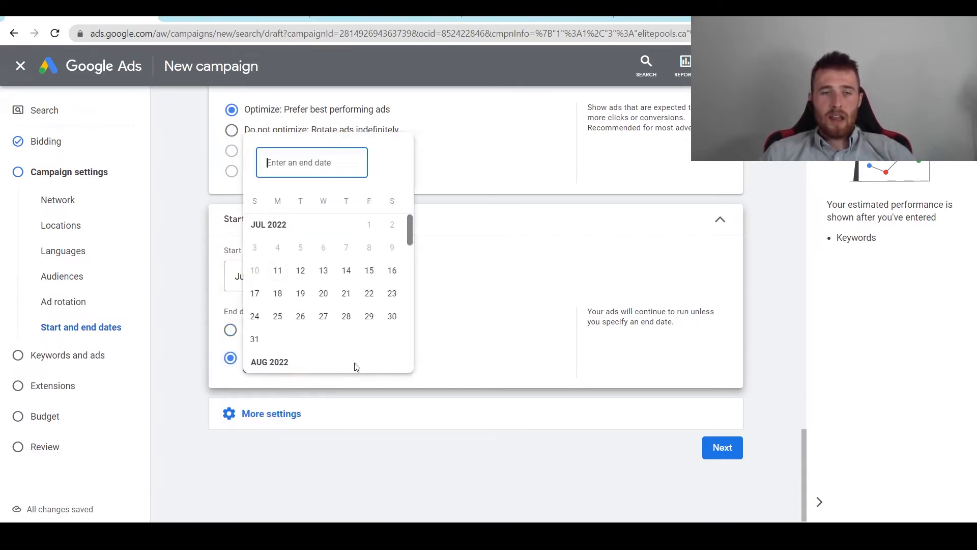
click(324, 270)
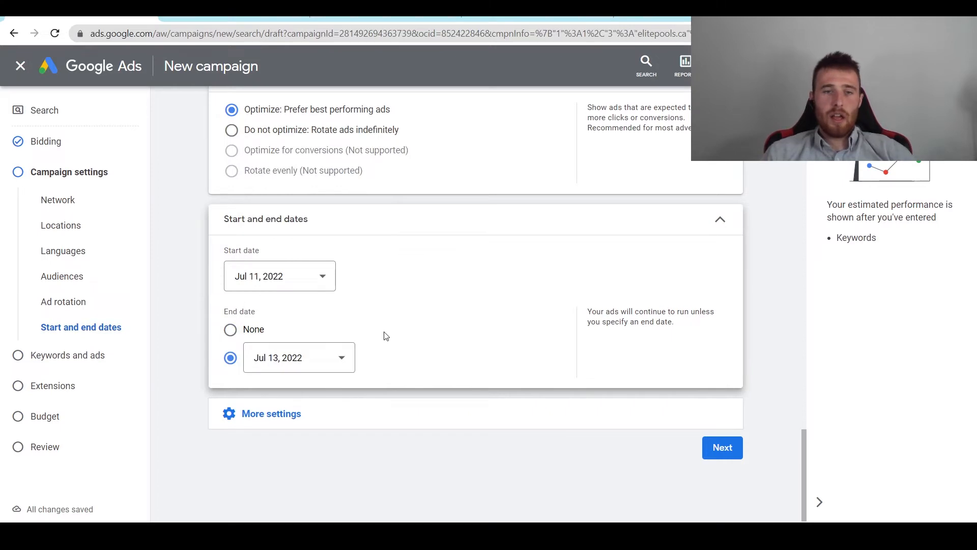
click(232, 330)
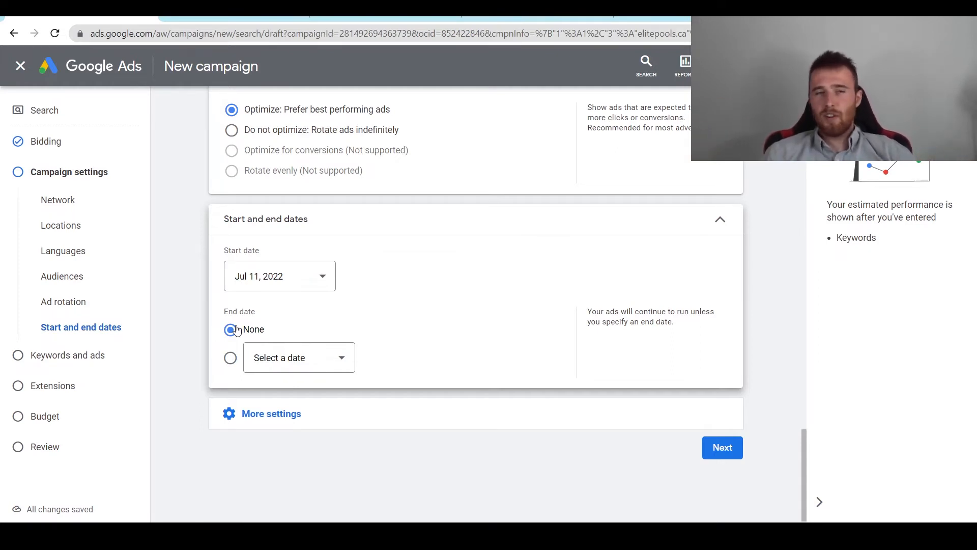
Step: Open the ad schedule and set its days to Mondays - Fridays
click(327, 426)
scroll(224, 354, down, 2)
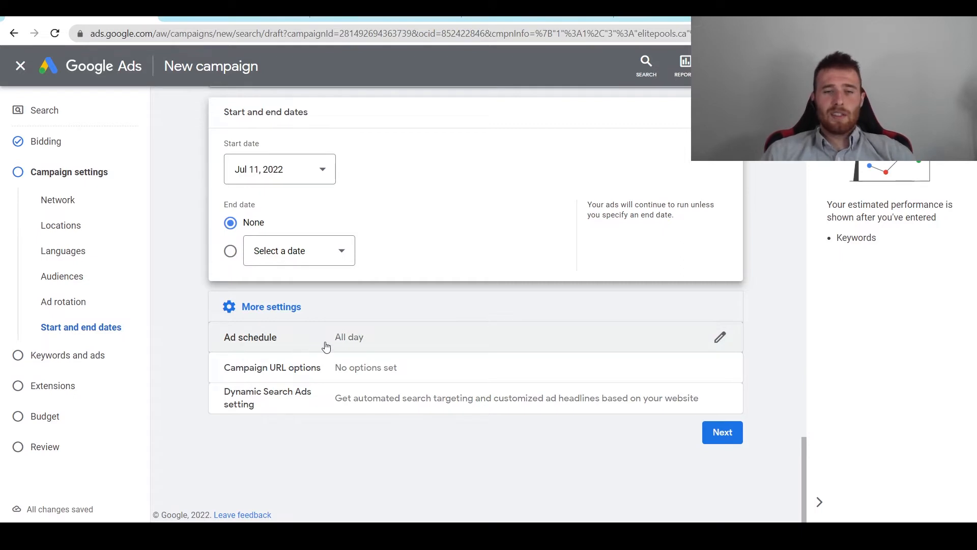
click(375, 346)
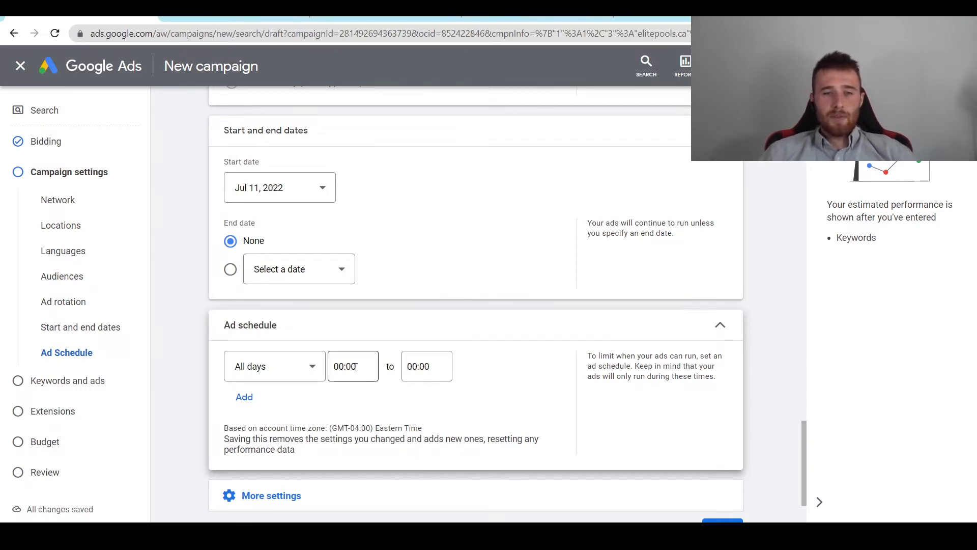
click(298, 374)
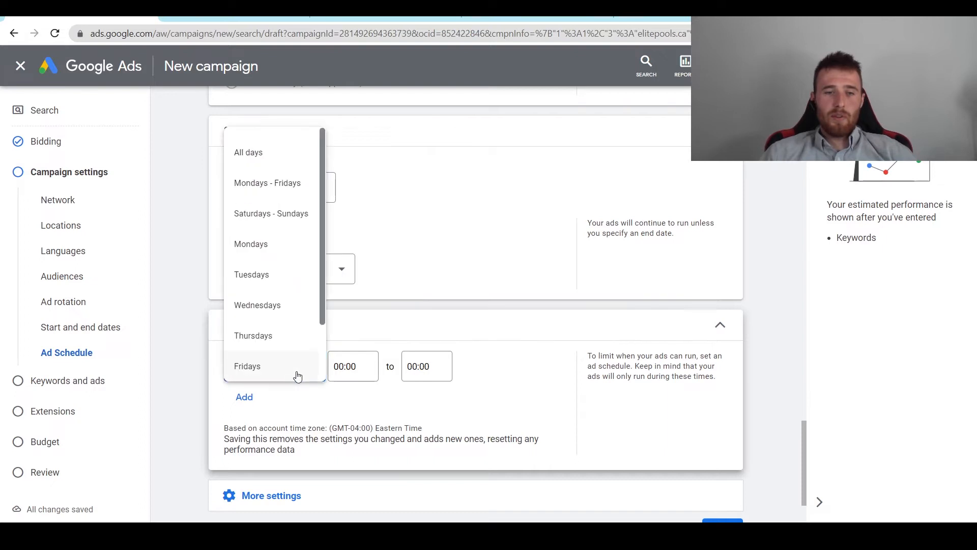
click(247, 193)
Step: Set the weekday ad schedule to run from 08:00 to 17:00
click(360, 367)
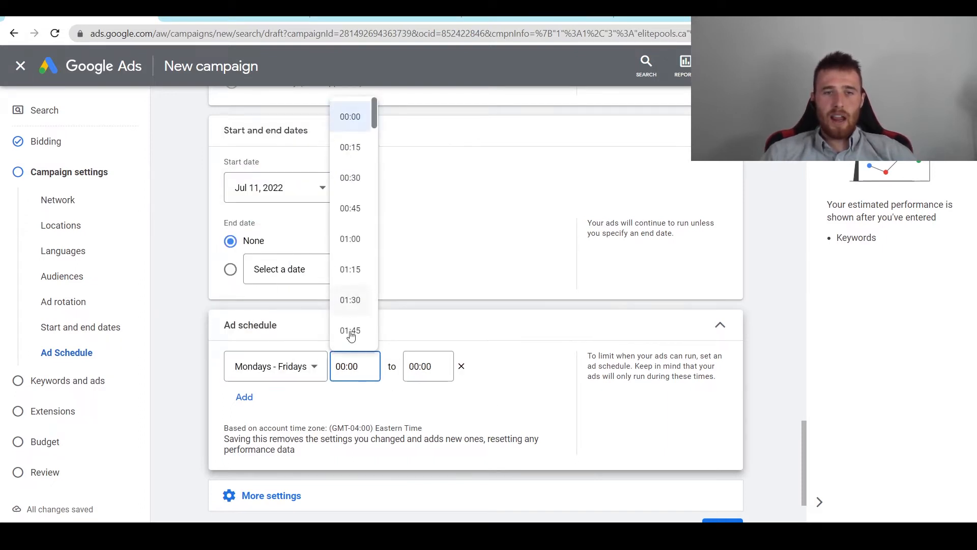
scroll(353, 332, down, 10)
scroll(359, 285, down, 5)
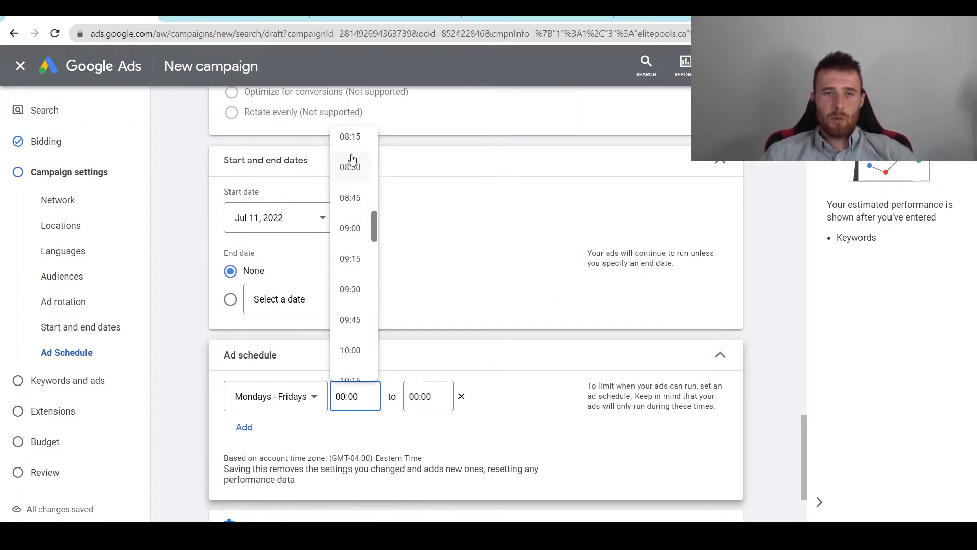
scroll(366, 269, down, 2)
click(358, 239)
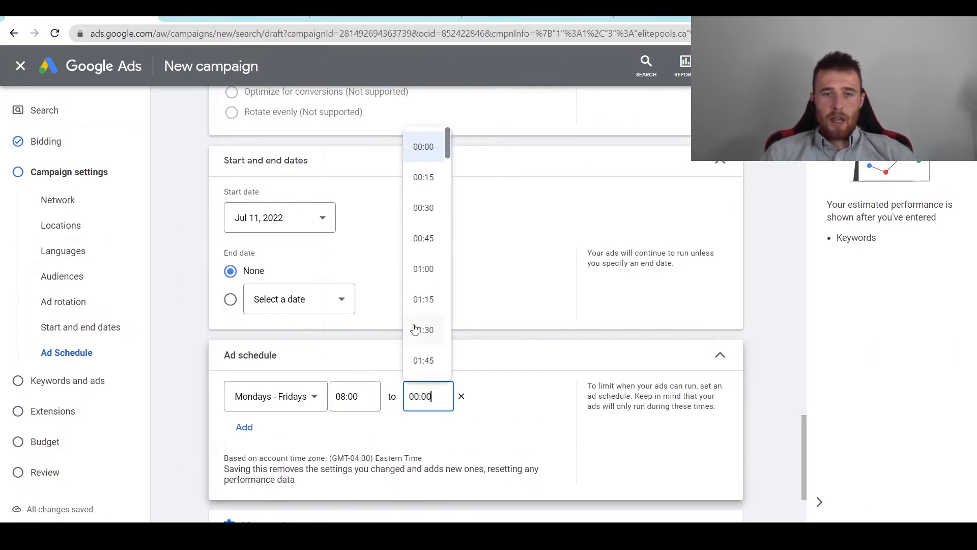
scroll(430, 318, down, 18)
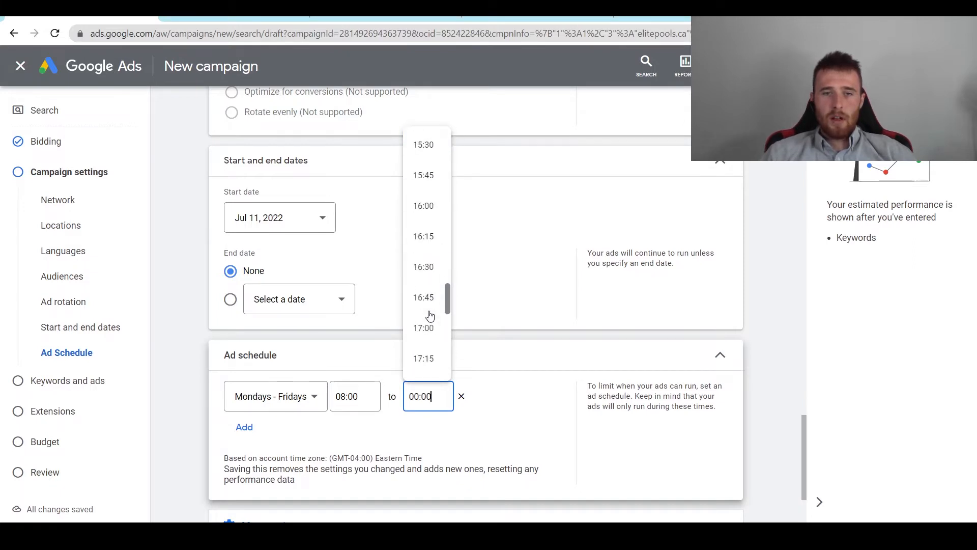
click(428, 327)
scroll(498, 413, down, 3)
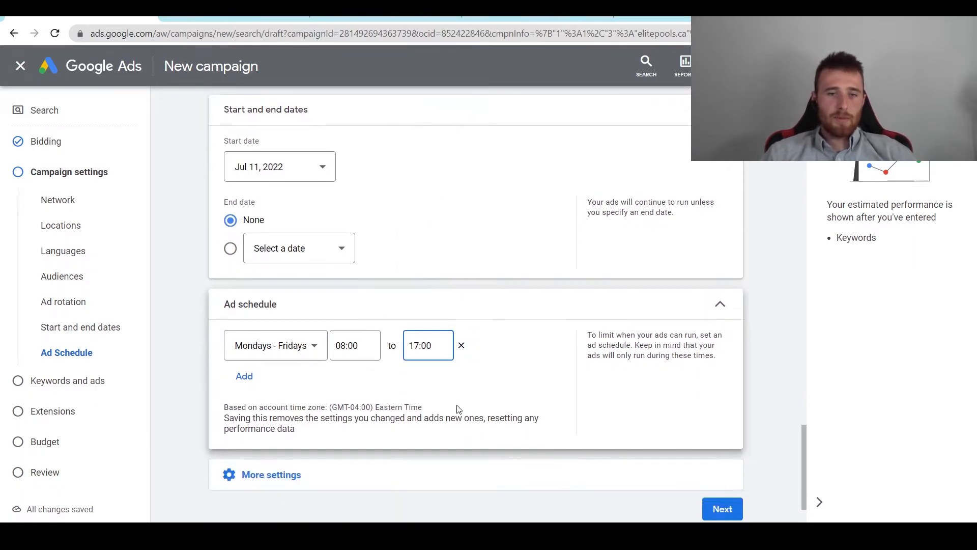
Step: Open the Campaign URL options and review the tracking template, final URL suffix and custom parameter fields
click(244, 399)
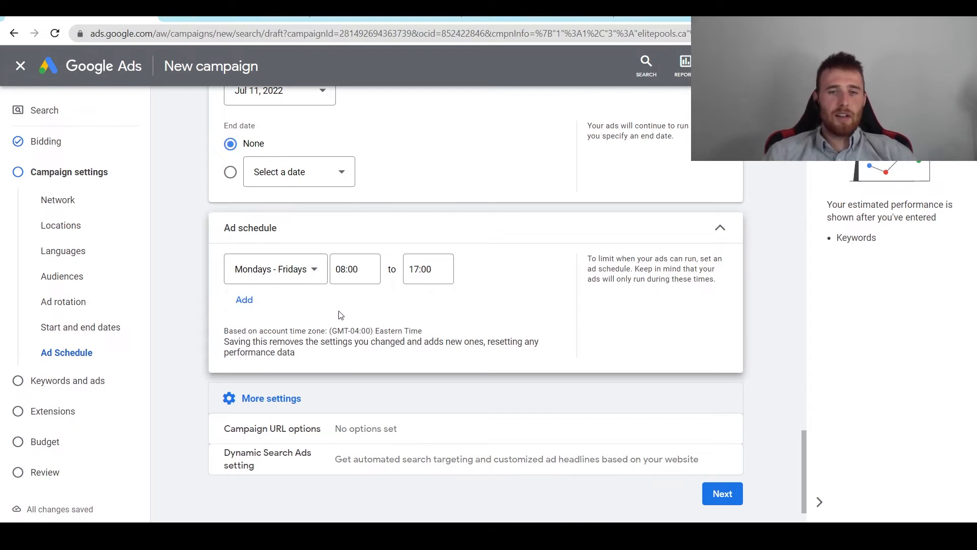
scroll(445, 338, down, 1)
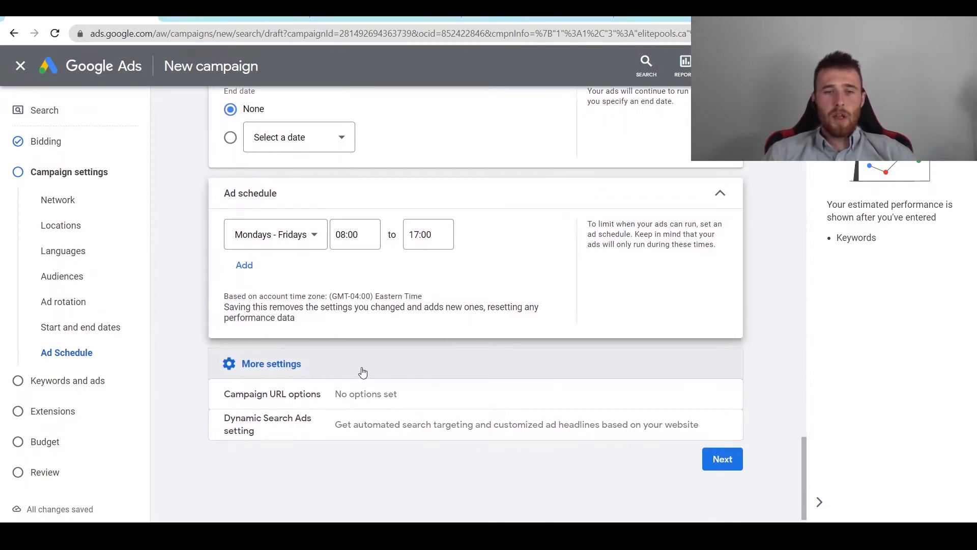
click(278, 374)
click(284, 409)
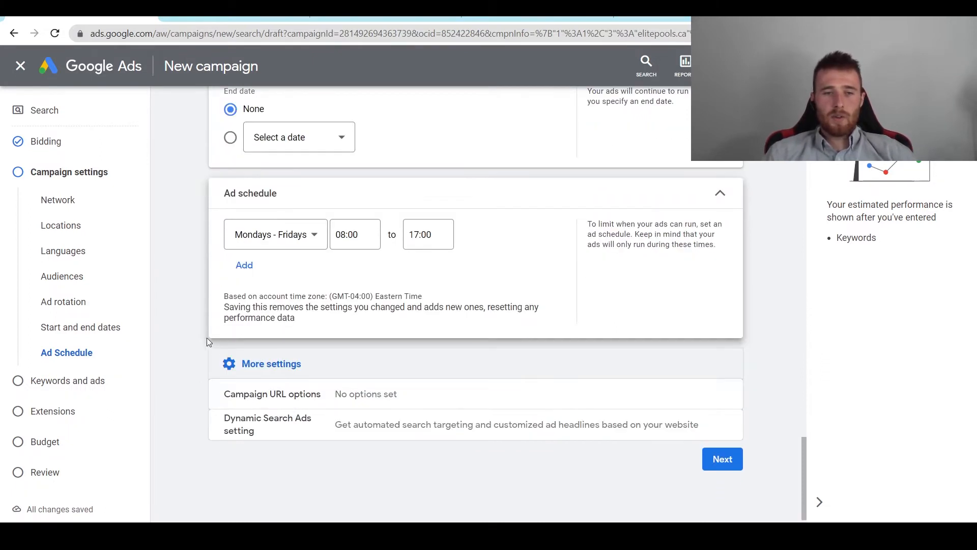
click(390, 384)
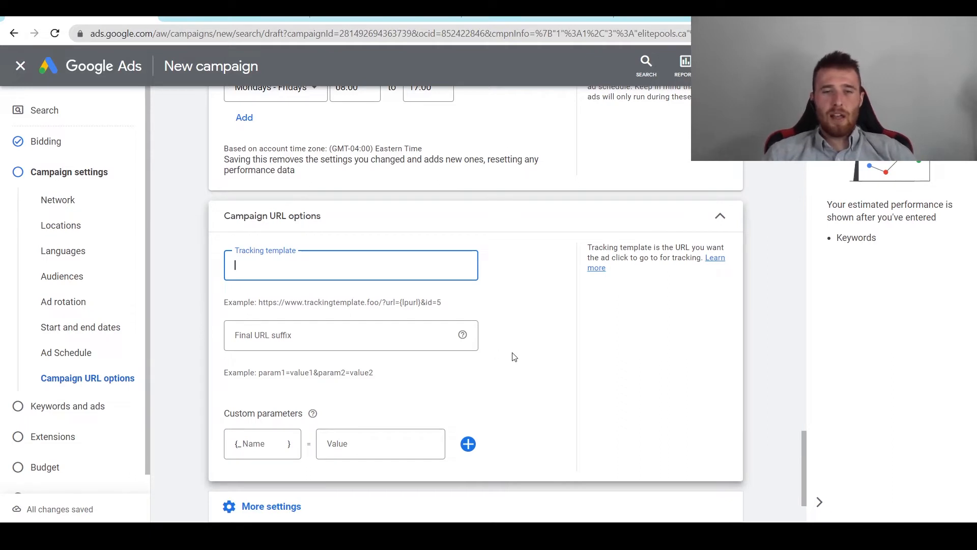
click(575, 352)
scroll(577, 360, down, 1)
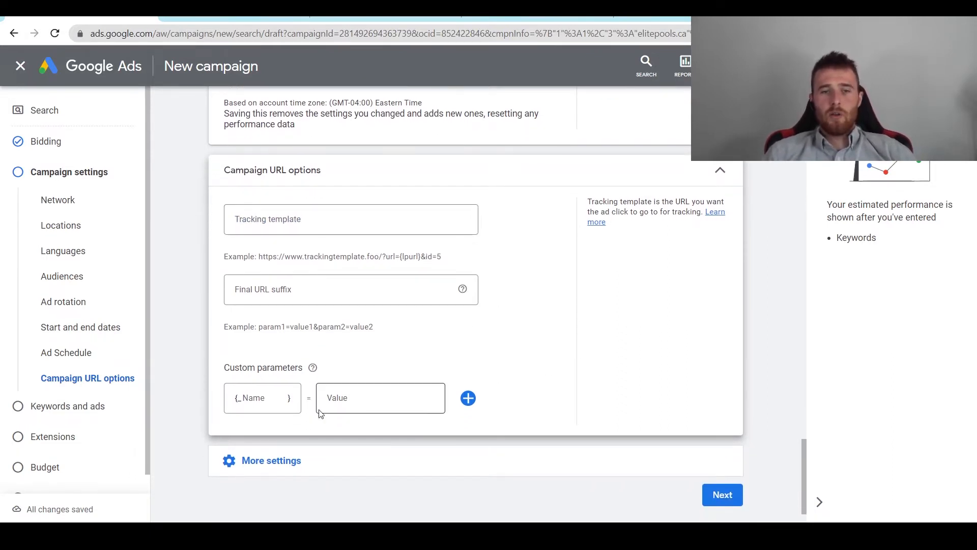
Step: Reveal the Dynamic Search Ads setting among the remaining additional settings
click(281, 451)
scroll(560, 458, down, 1)
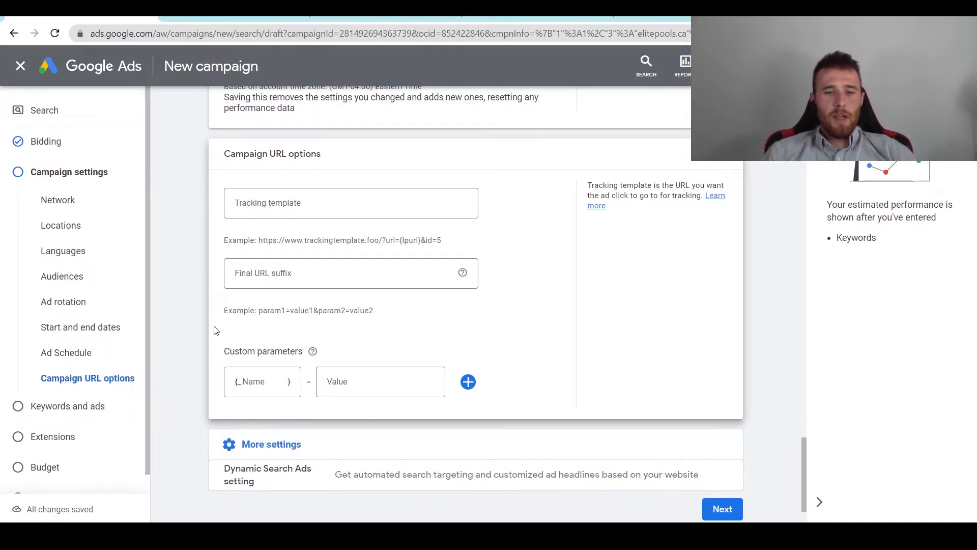
scroll(211, 357, down, 2)
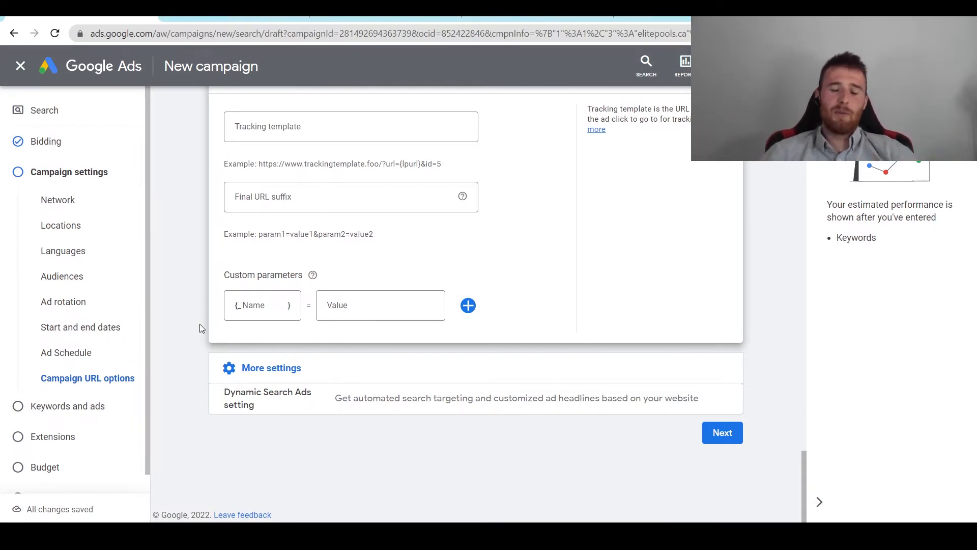
Step: Continue to the keywords and ads stage and rename the ad group as Fiberglass Pool Installation
click(720, 436)
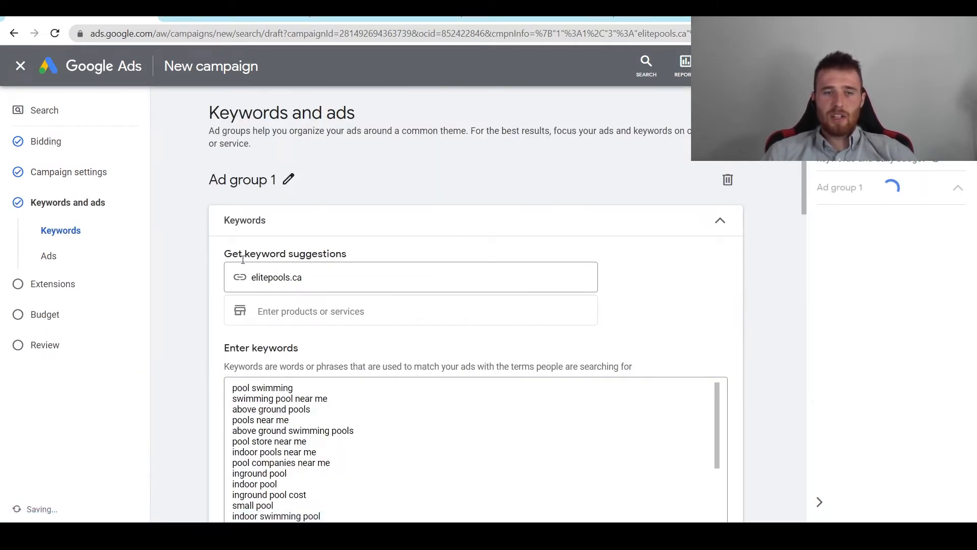
click(290, 182)
drag(305, 185, 221, 186)
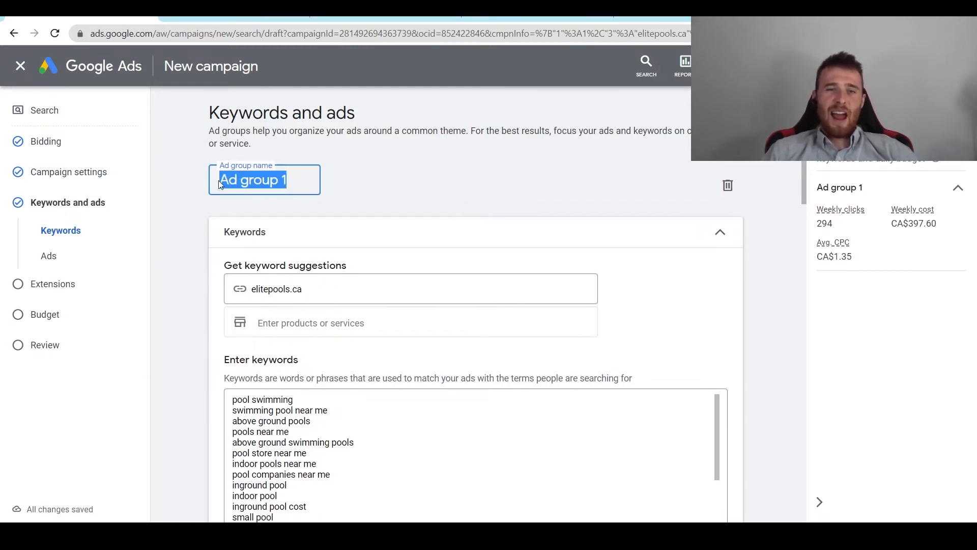
click(410, 194)
click(290, 181)
drag(288, 181, 223, 180)
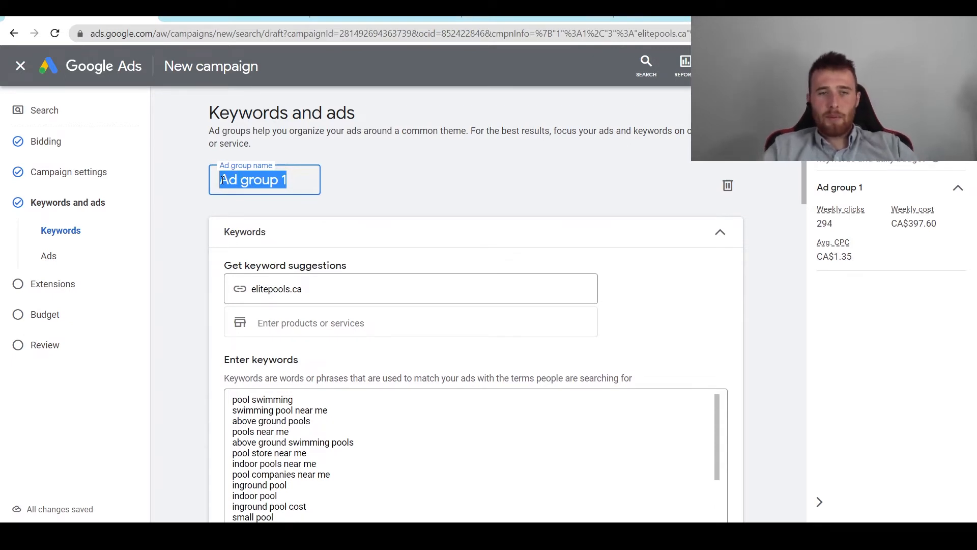
text(Fiberglass Po)
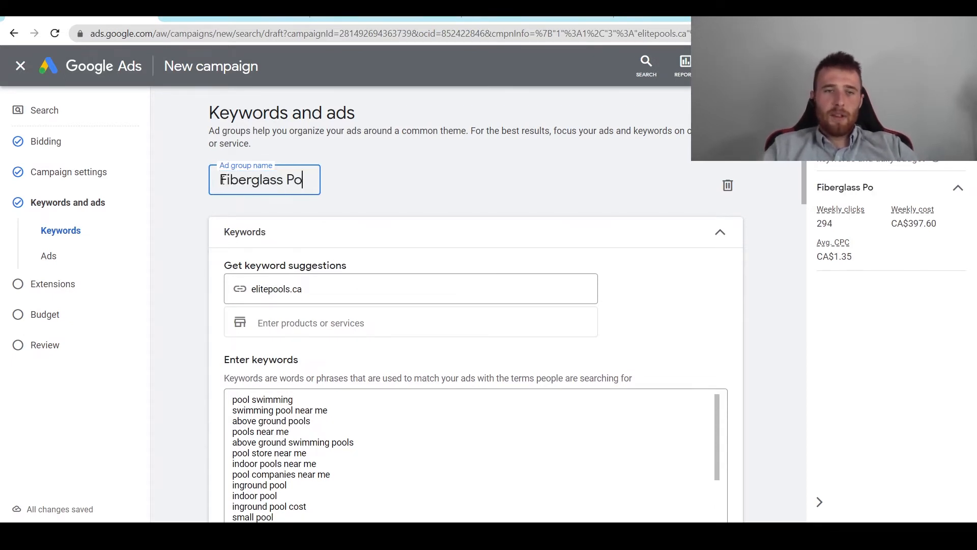
text(ols)
key(BackSpace)
text(Installatin)
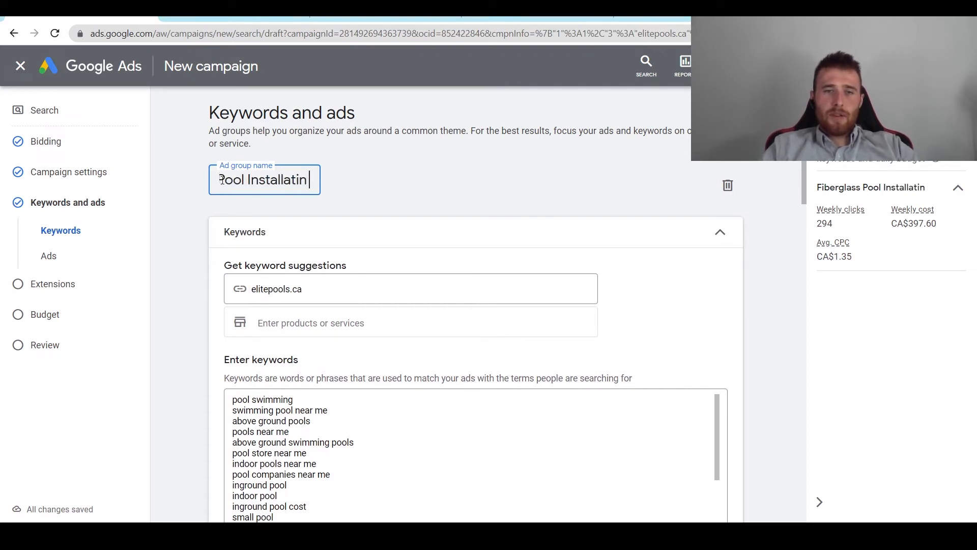
key(BackSpace)
text(on)
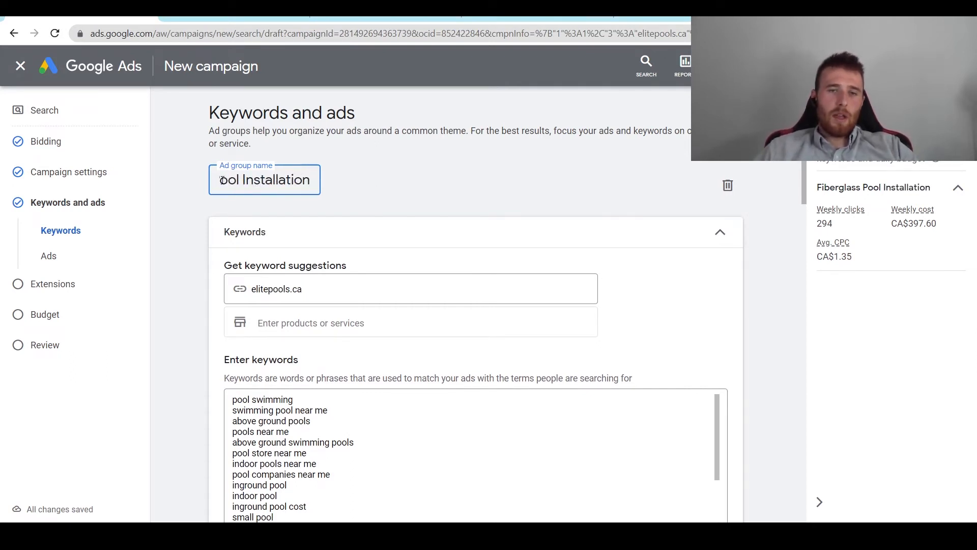
click(361, 291)
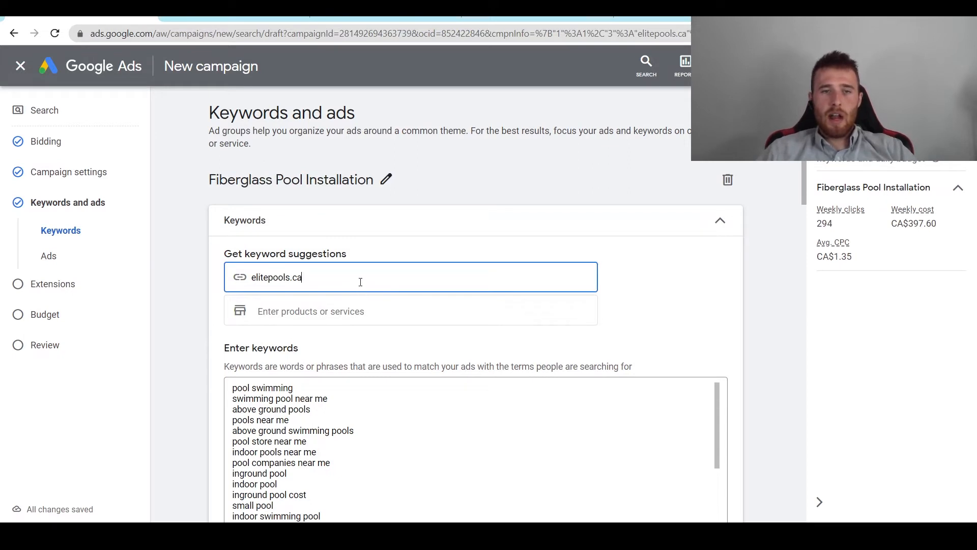
Step: Update the keyword suggestions using "fiberglass pool installation" as the product or service alongside the elitepools.ca website
triple_click(360, 282)
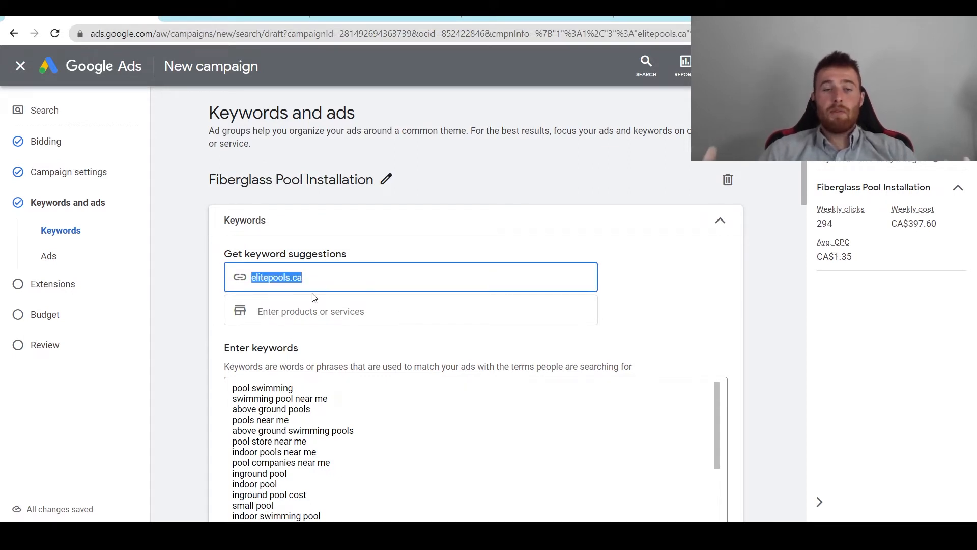
click(632, 312)
scroll(632, 326, down, 1)
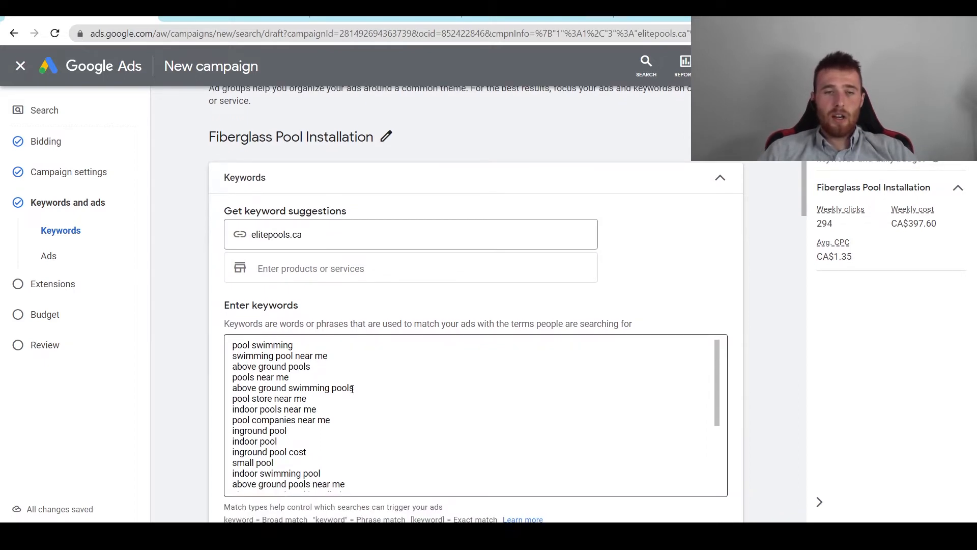
click(328, 267)
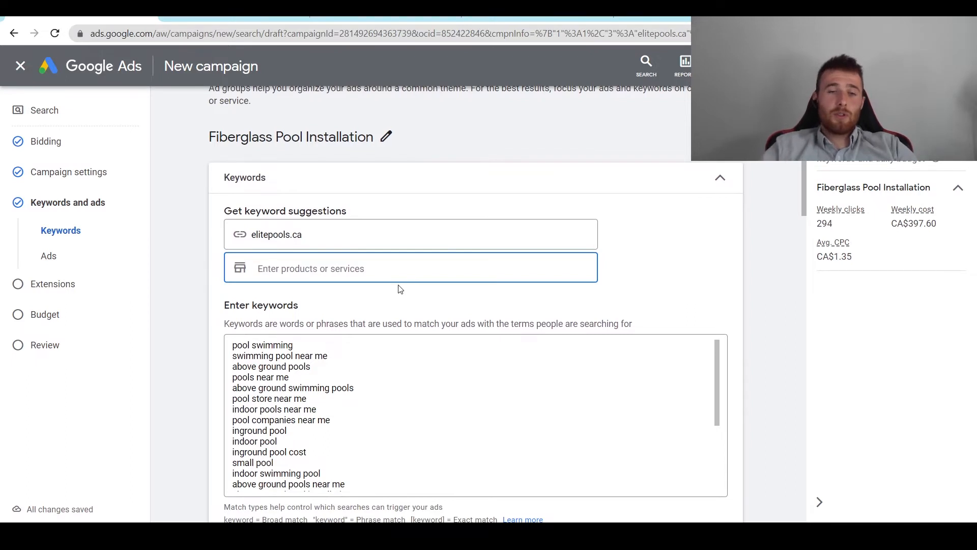
text(pool)
key(BackSpace)
key(BackSpace)
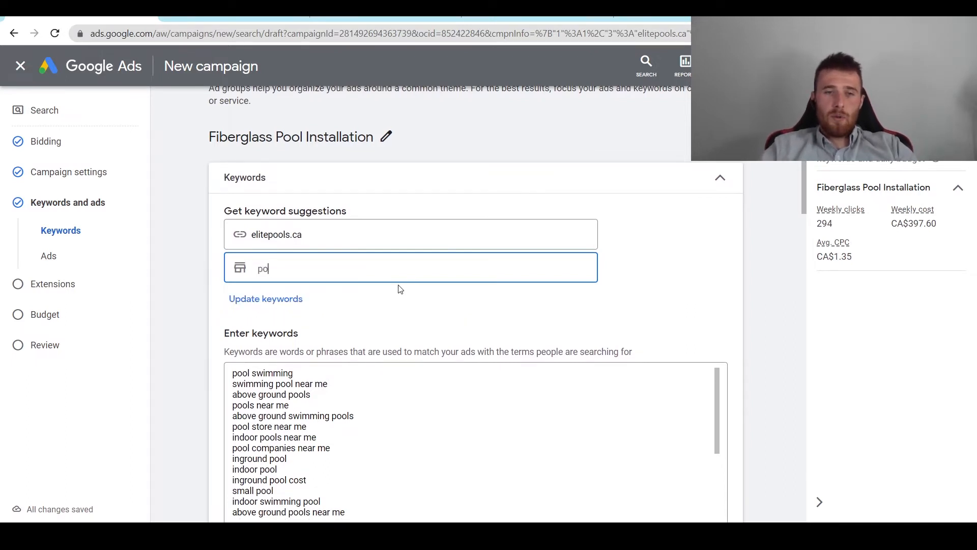
key(BackSpace)
key(BackSpace)
text(fiberglasas)
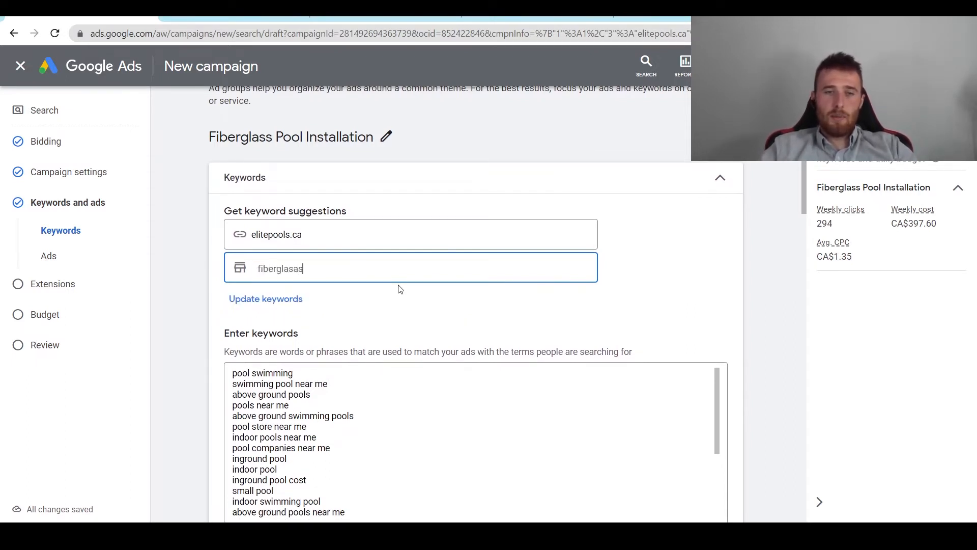
key(BackSpace)
text(s )
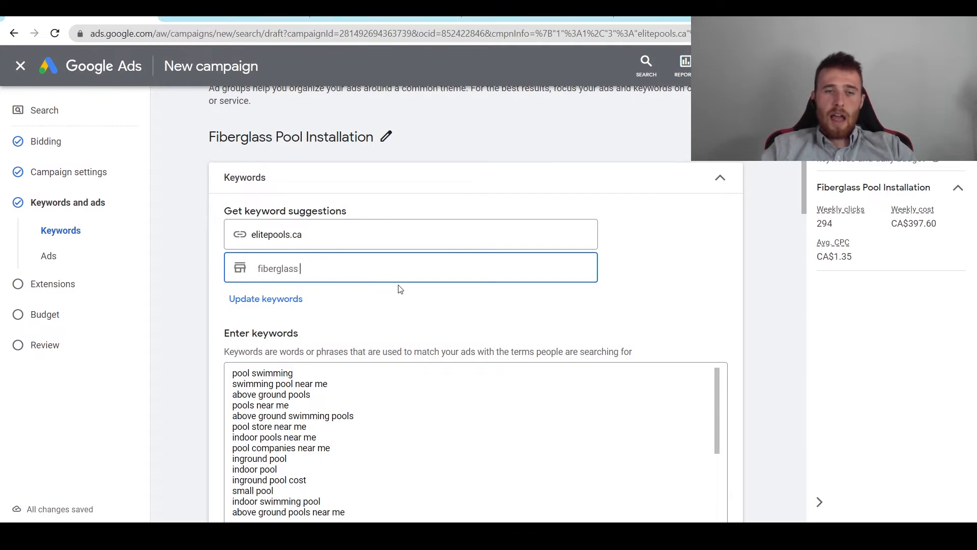
text(poo)
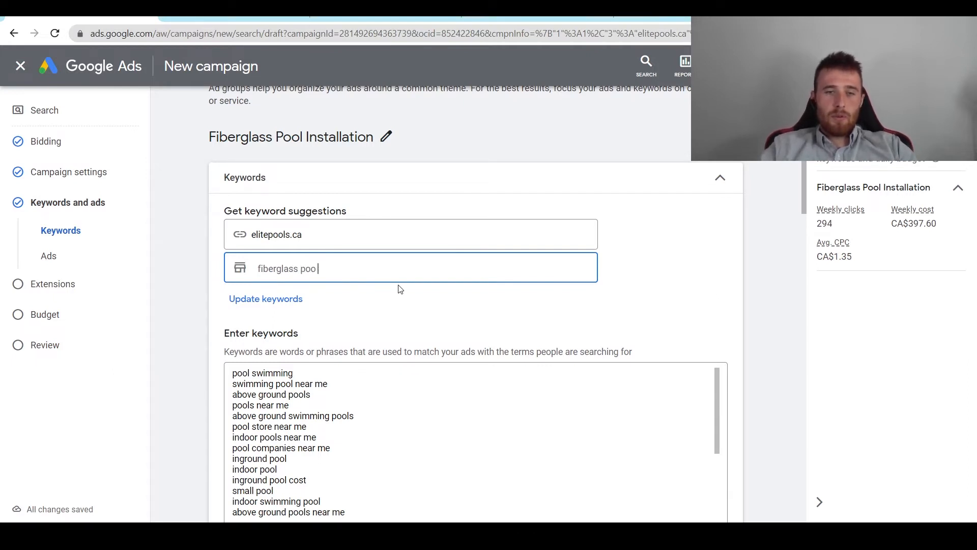
text(l installation)
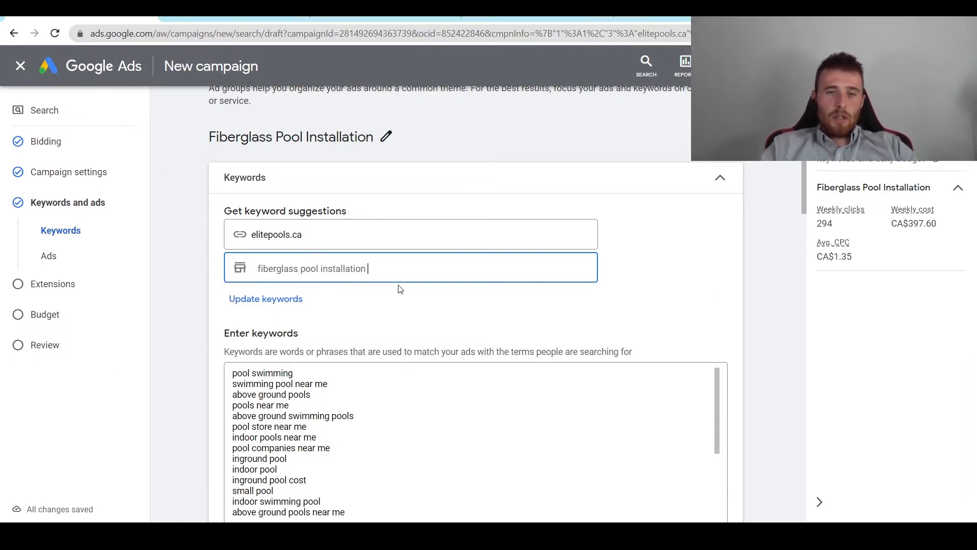
click(279, 300)
click(611, 331)
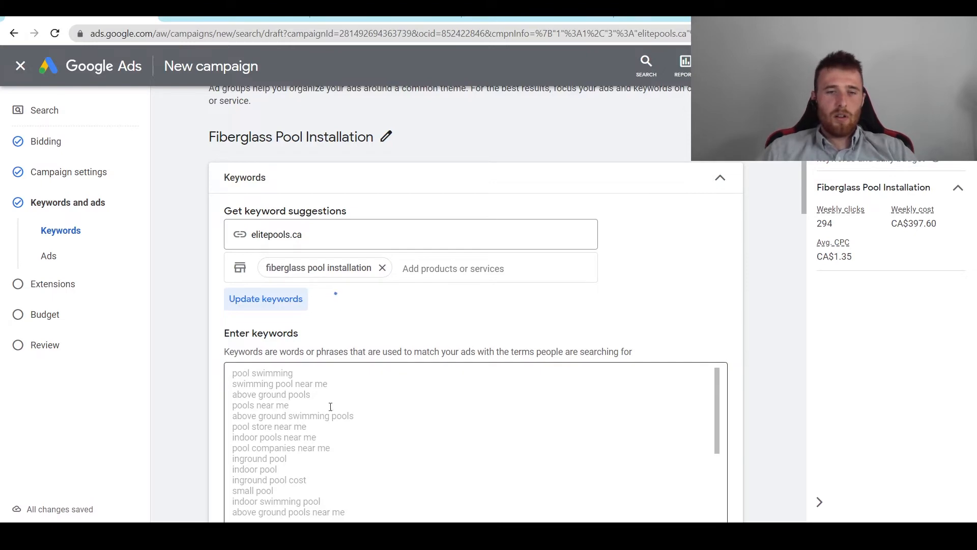
Step: Review the suggested keywords and delete "fiberglass pool cost" from the start of the list
scroll(272, 339, down, 3)
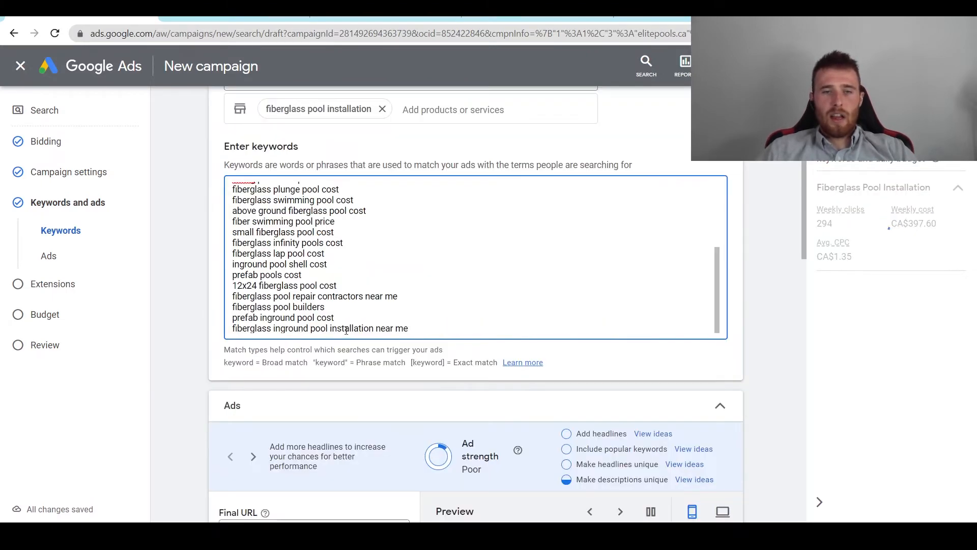
middle_click(219, 276)
middle_click(214, 248)
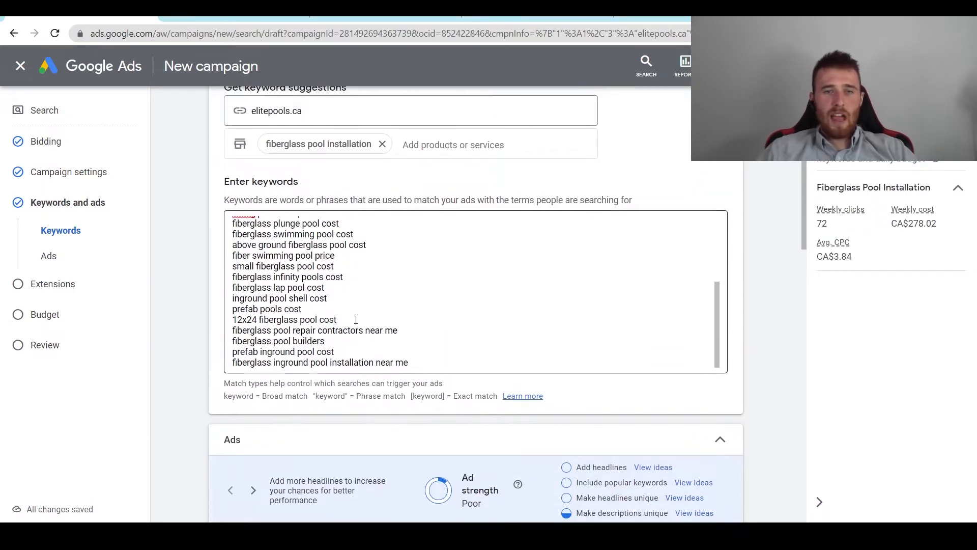
scroll(356, 321, up, 6)
scroll(243, 284, down, 3)
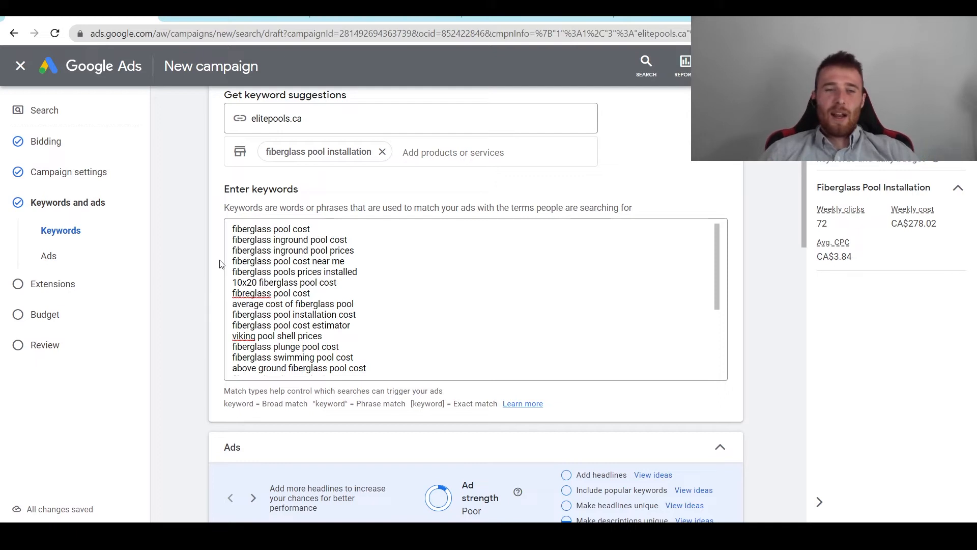
triple_click(270, 230)
key(BackSpace)
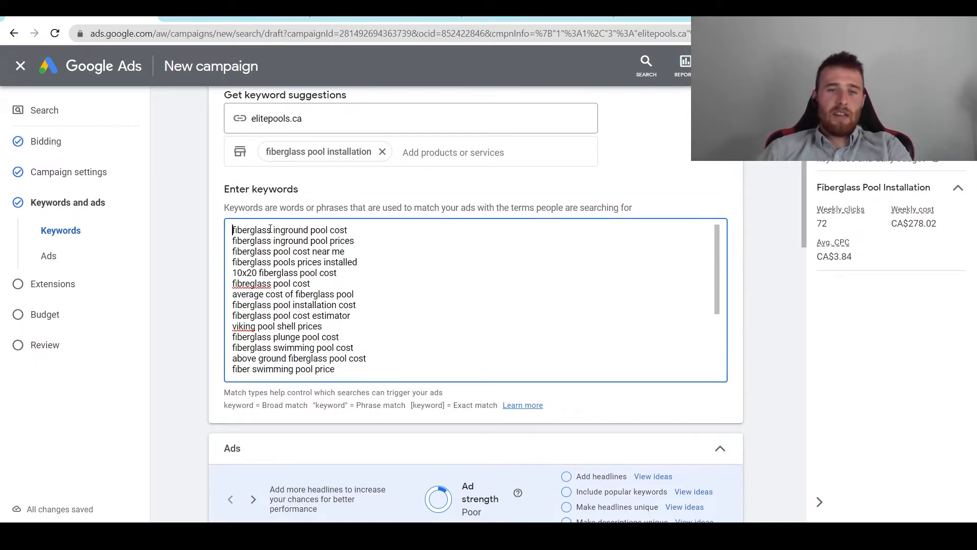
Step: Change the "fiberglass inground pool cost" keyword to "fiberglass inground pool installation"
double_click(274, 230)
click(275, 231)
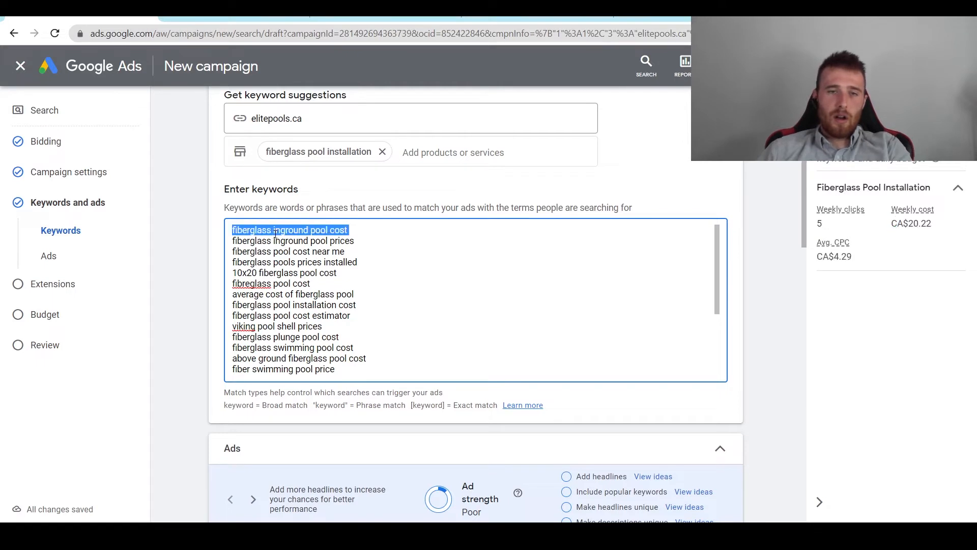
click(353, 230)
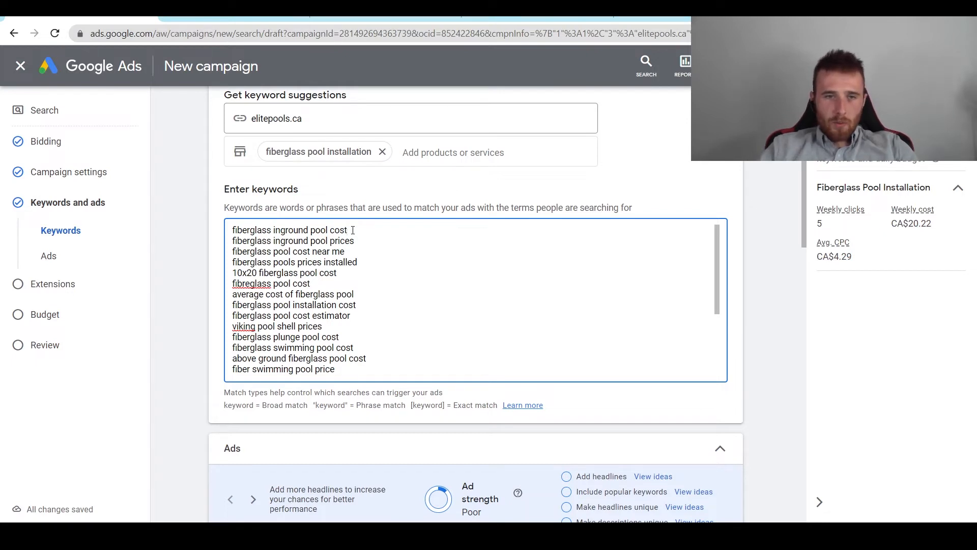
key(BackSpace)
key(BackSpace)
key(BackSpace)
key(BackSpace)
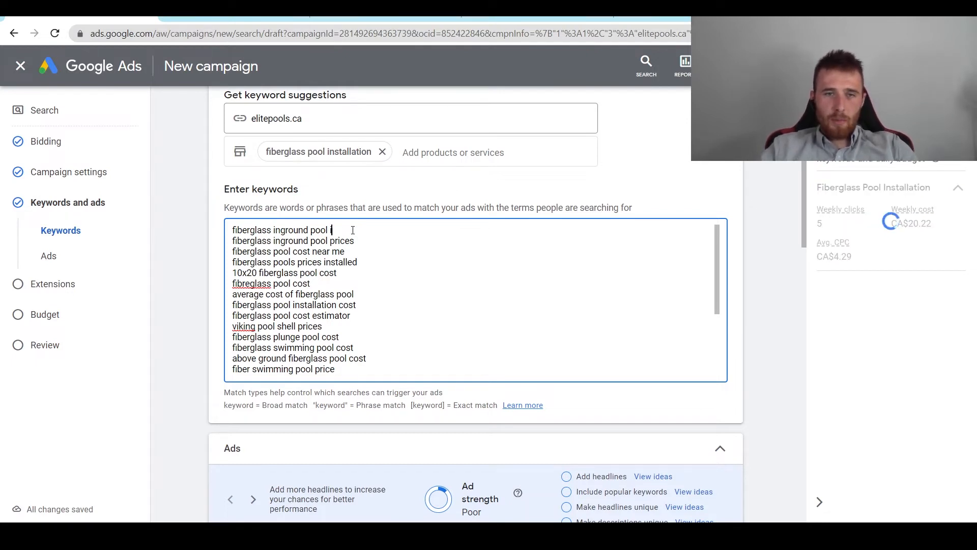
text(installatio)
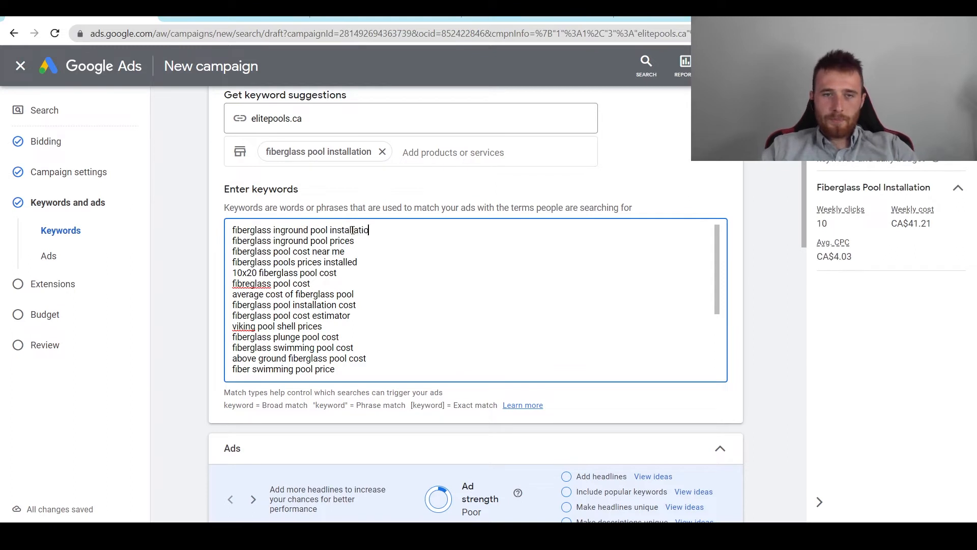
text(n)
Step: Change the next two keywords to "fiberglass inground pool company" and "fiberglass pool installation"
double_click(341, 246)
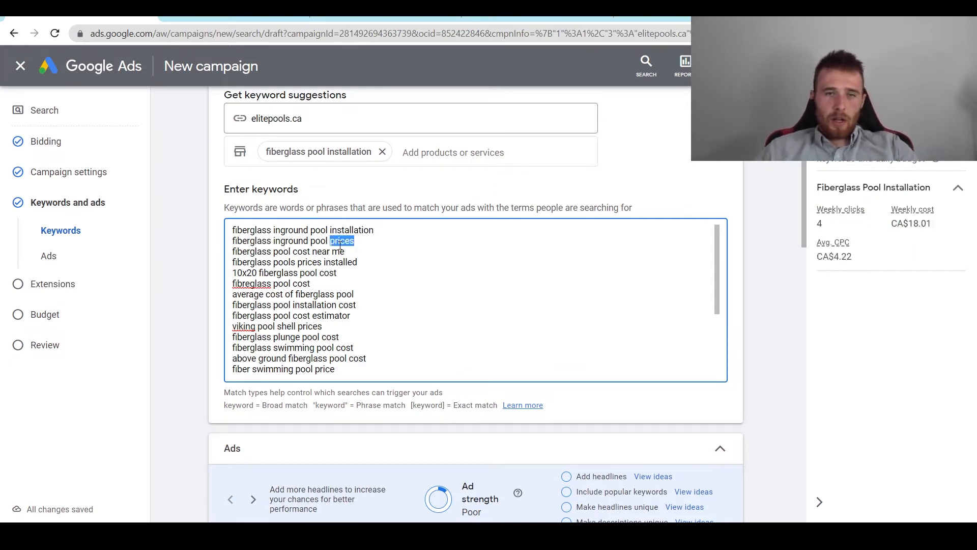
text(company)
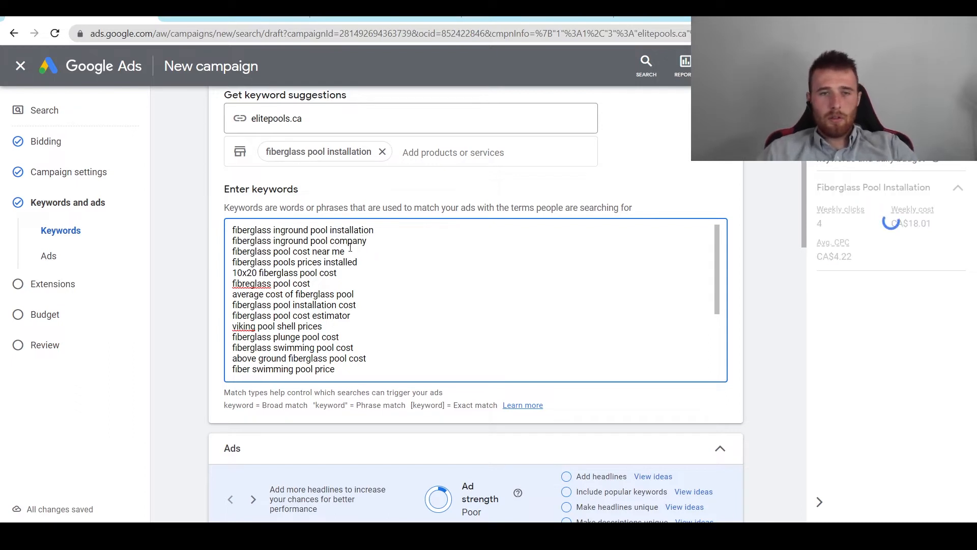
drag(346, 251, 293, 251)
text(installation)
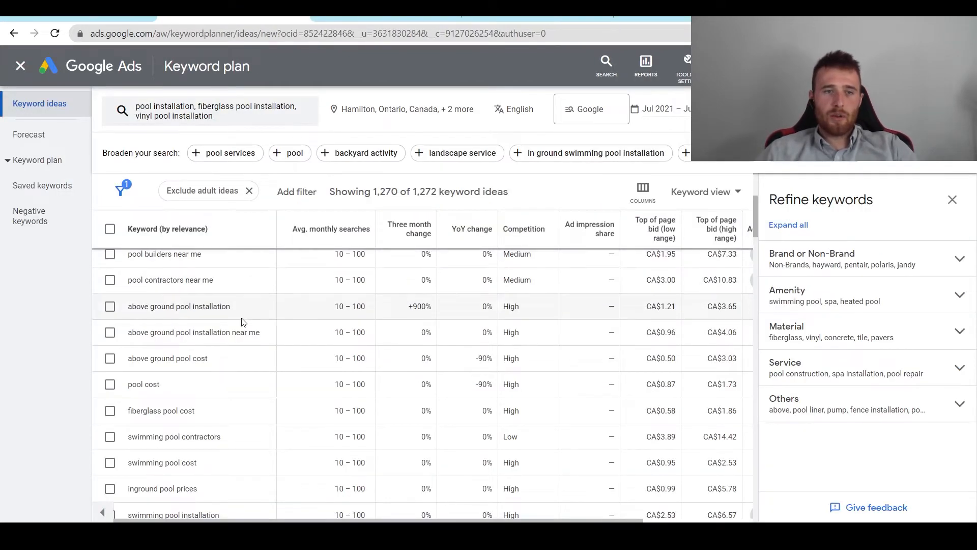
Step: Copy "fiberglass pool installers near me" from the Keyword Planner ideas and add it below "fiberglass pool installation" in the campaign's keyword list
scroll(239, 321, up, 4)
scroll(204, 331, down, 6)
scroll(214, 351, down, 5)
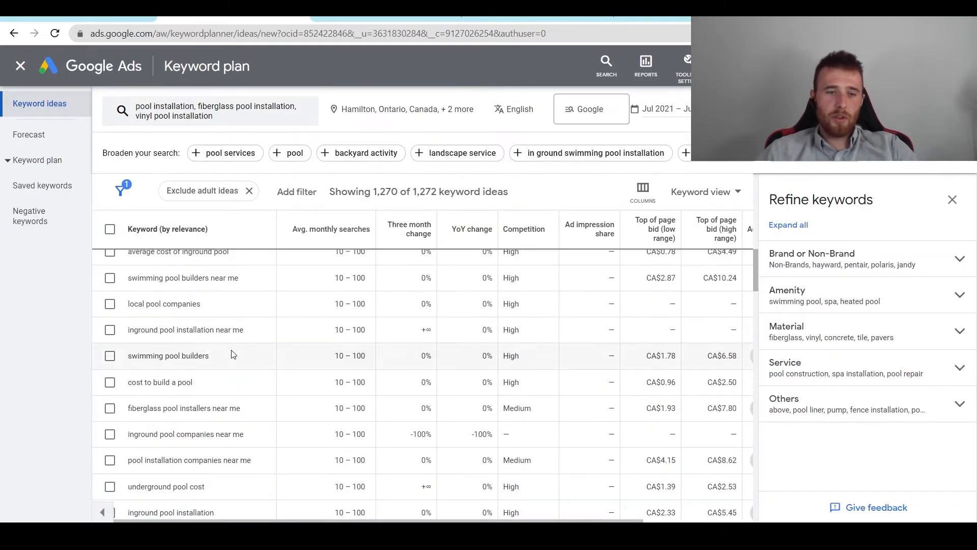
triple_click(150, 416)
right_click(146, 417)
click(165, 421)
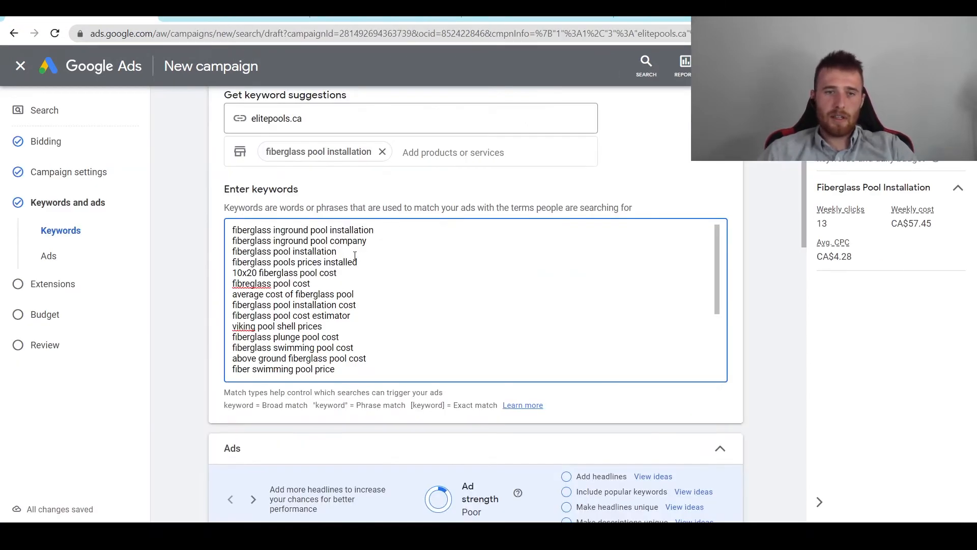
click(355, 256)
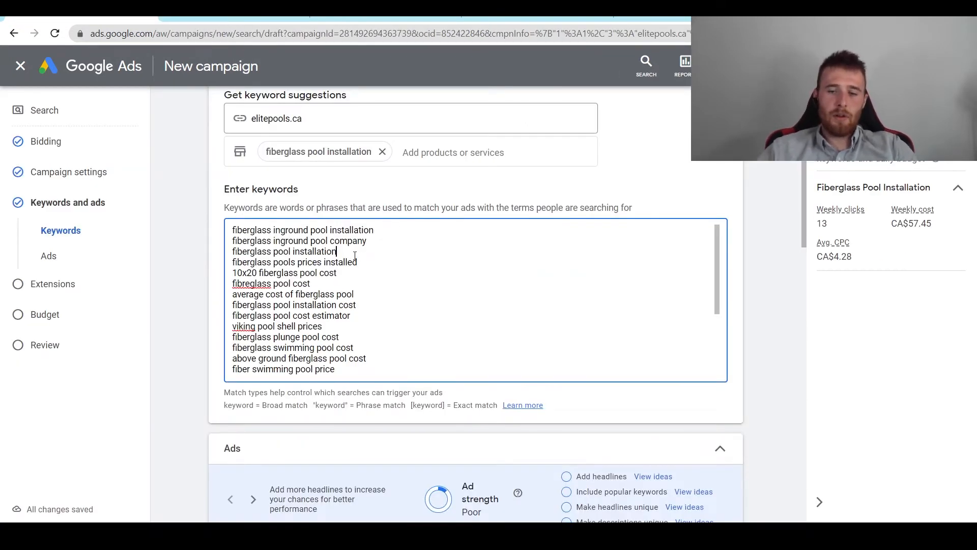
key(Return)
key(ctrl+v)
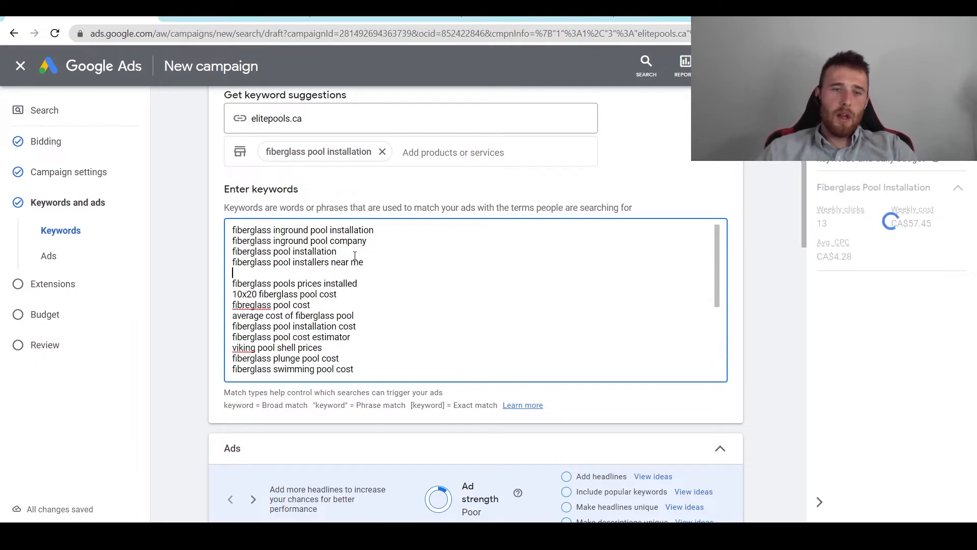
Step: Delete "fiberglass pools prices installed" and the keywords from "10x20 fiberglass pool cost" through "viking pool shell prices"
triple_click(288, 284)
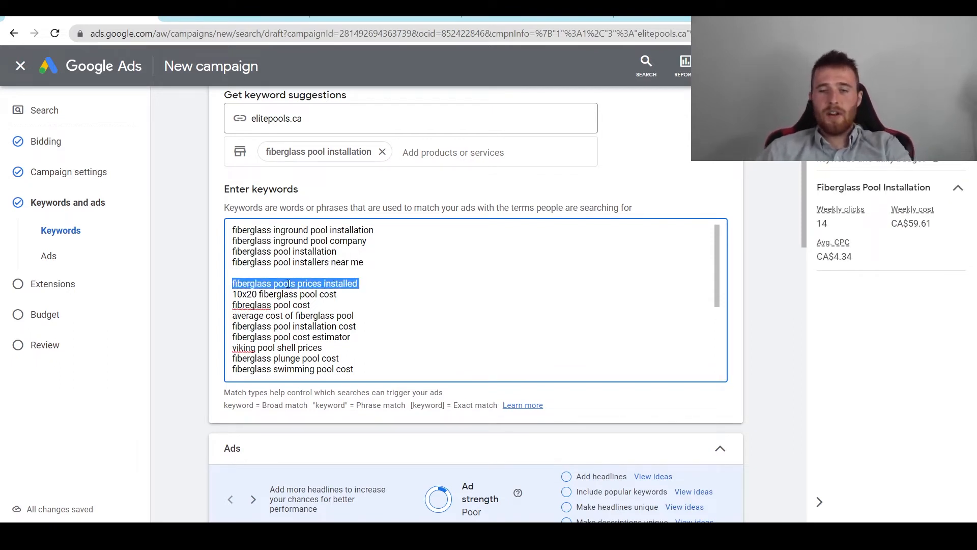
key(BackSpace)
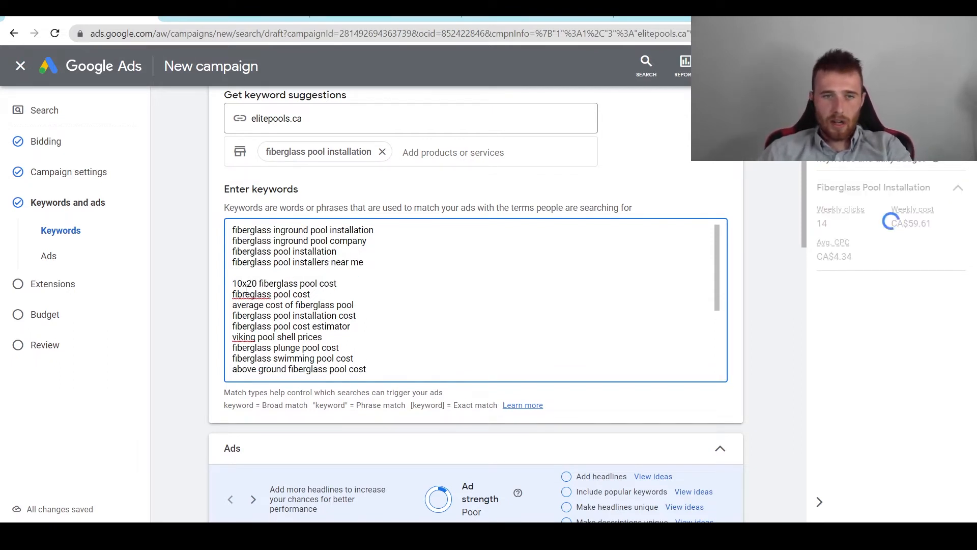
drag(234, 284, 365, 335)
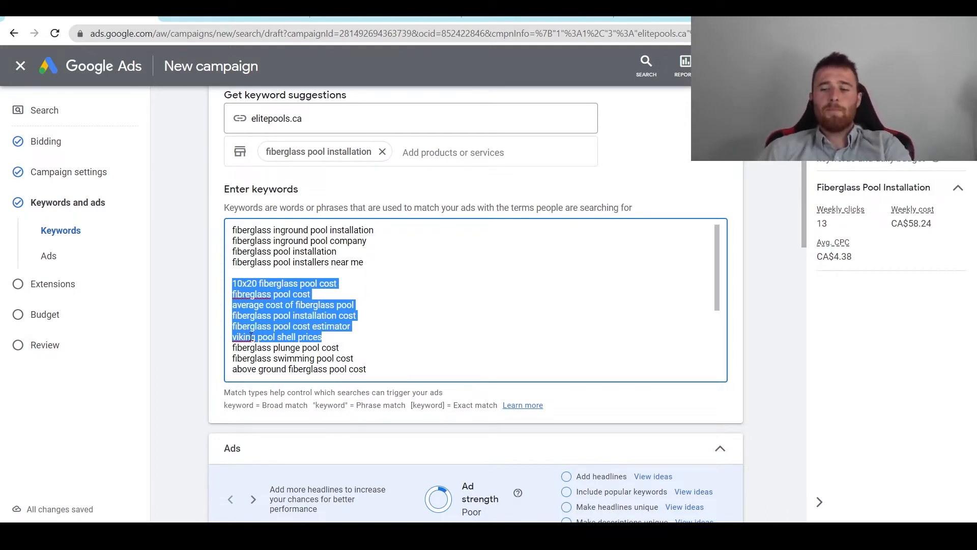
key(BackSpace)
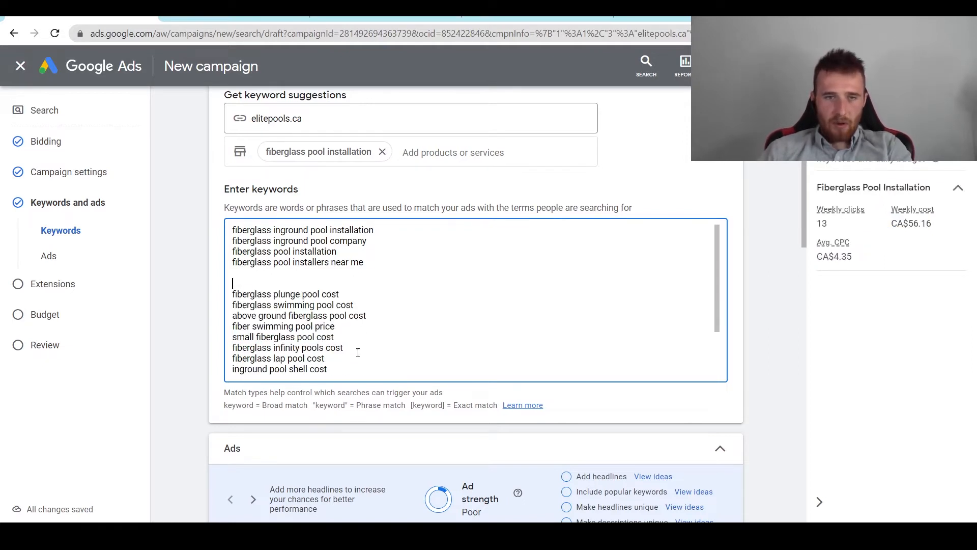
Step: Delete the keywords from "fiberglass plunge pool cost" through "12x24 fiberglass pool cost"
scroll(348, 315, down, 2)
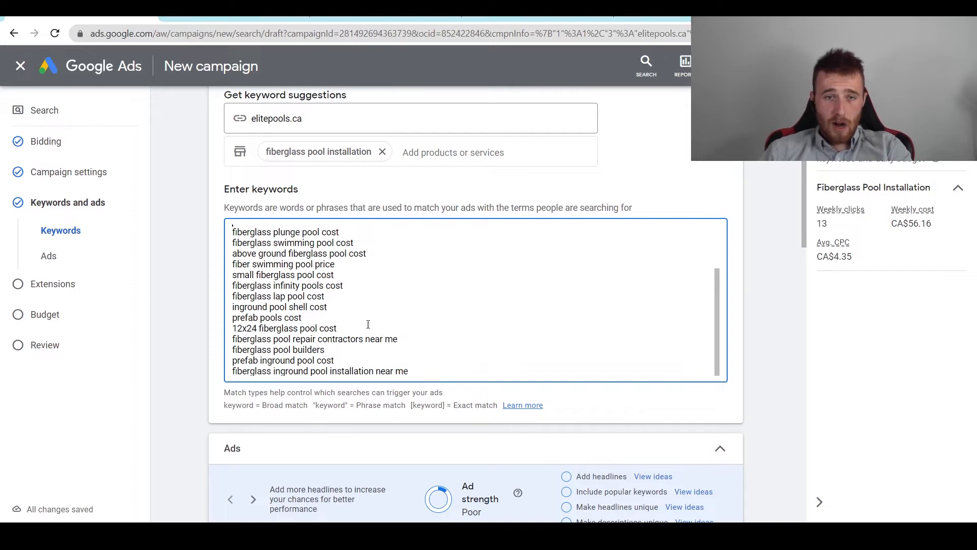
drag(369, 331, 236, 227)
scroll(236, 227, up, 1)
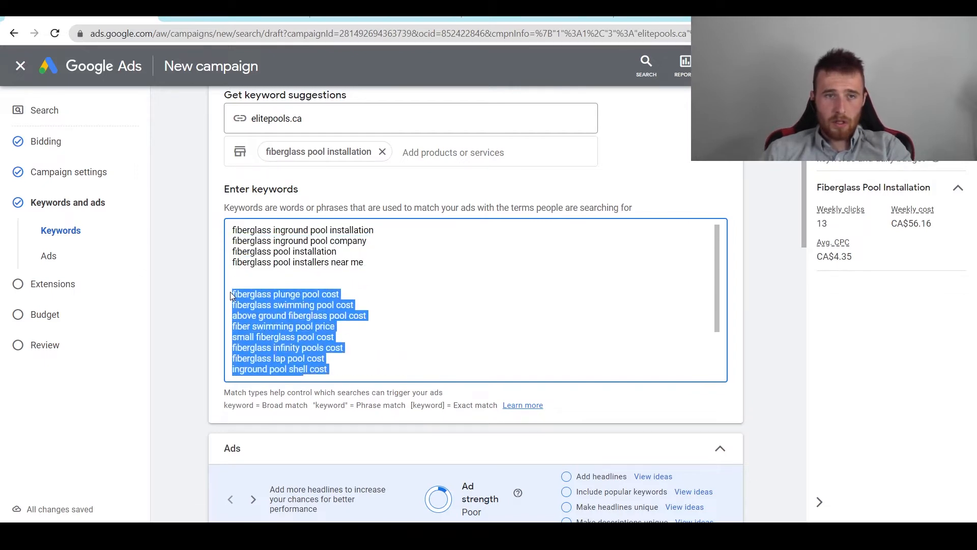
key(BackSpace)
Step: Remove "repair" from "fiberglass pool repair contractors near me" and delete "prefab inground pool cost" along with the blank lines
double_click(304, 283)
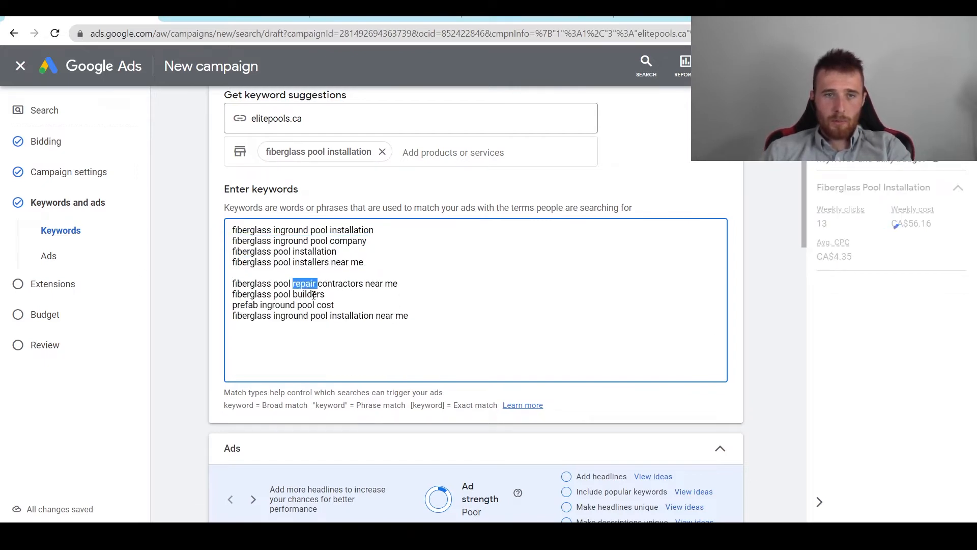
key(BackSpace)
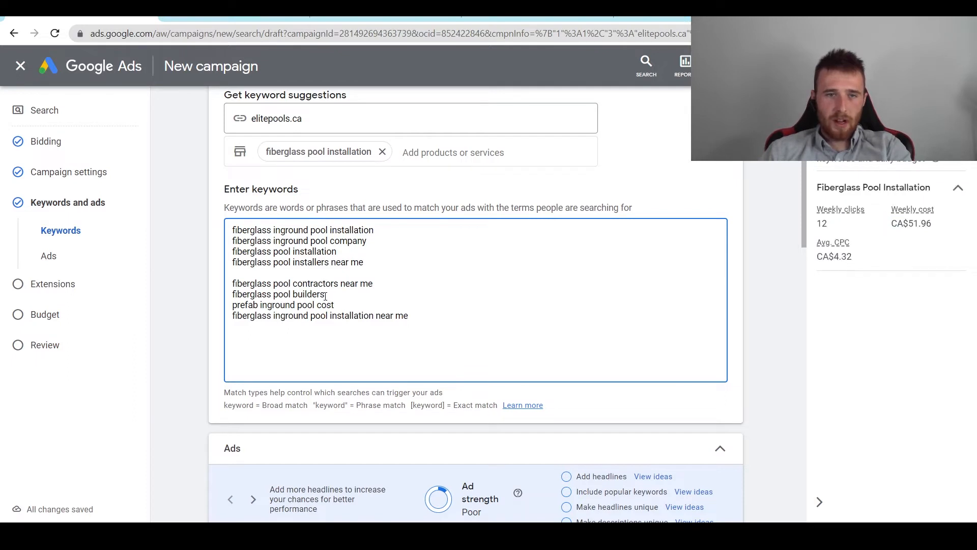
drag(340, 306, 231, 302)
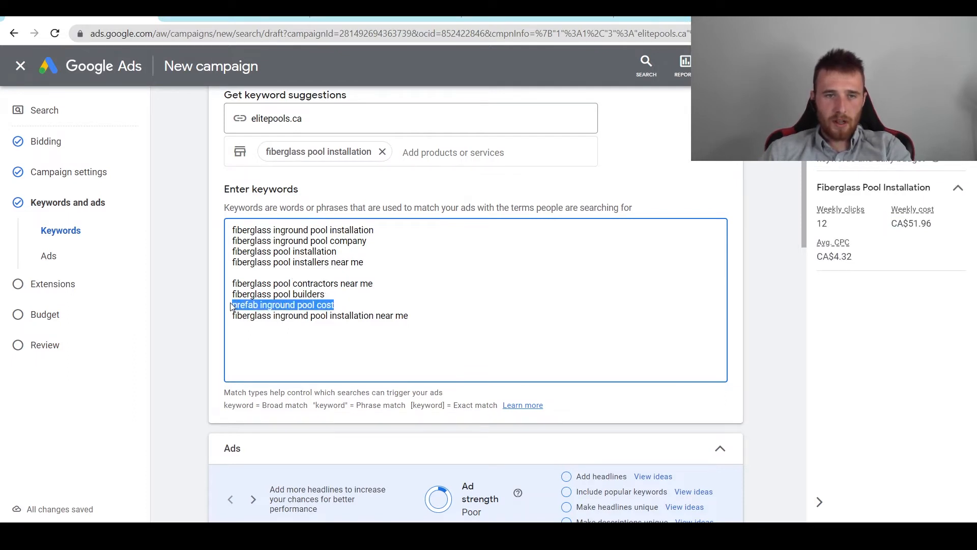
key(BackSpace)
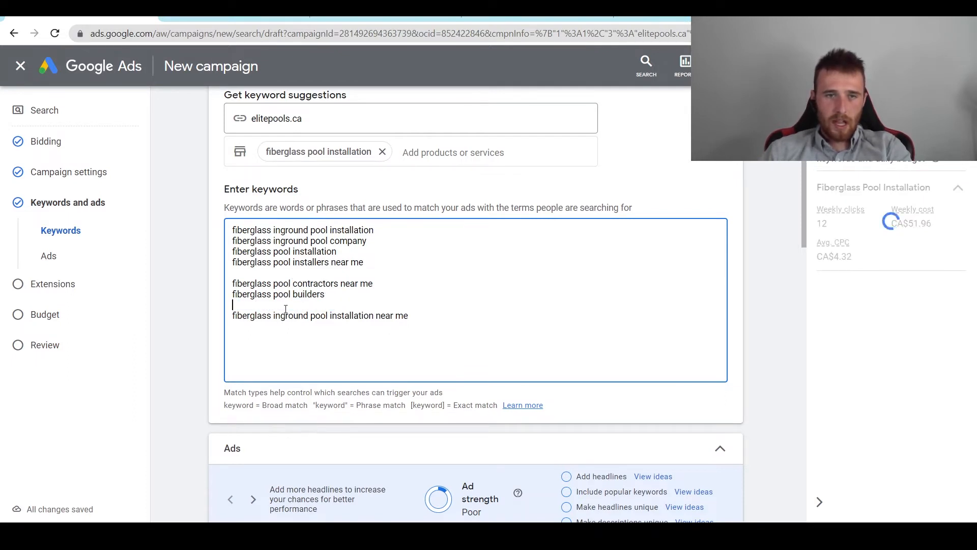
key(BackSpace)
click(237, 274)
key(BackSpace)
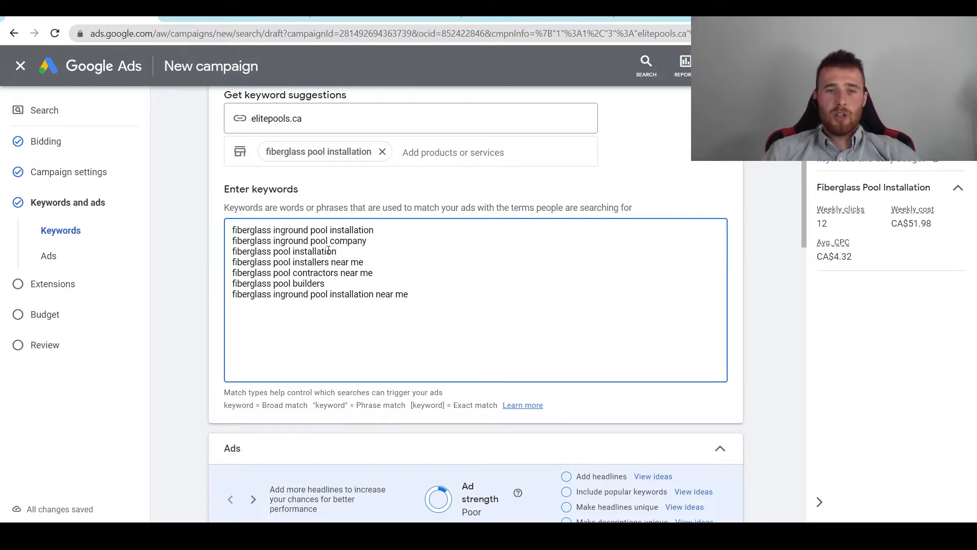
drag(321, 252, 267, 252)
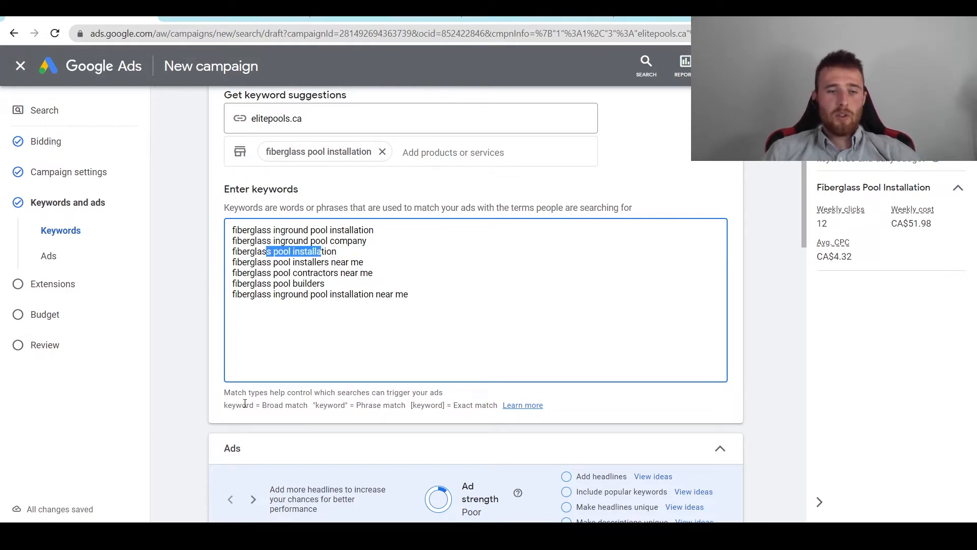
drag(263, 404, 484, 405)
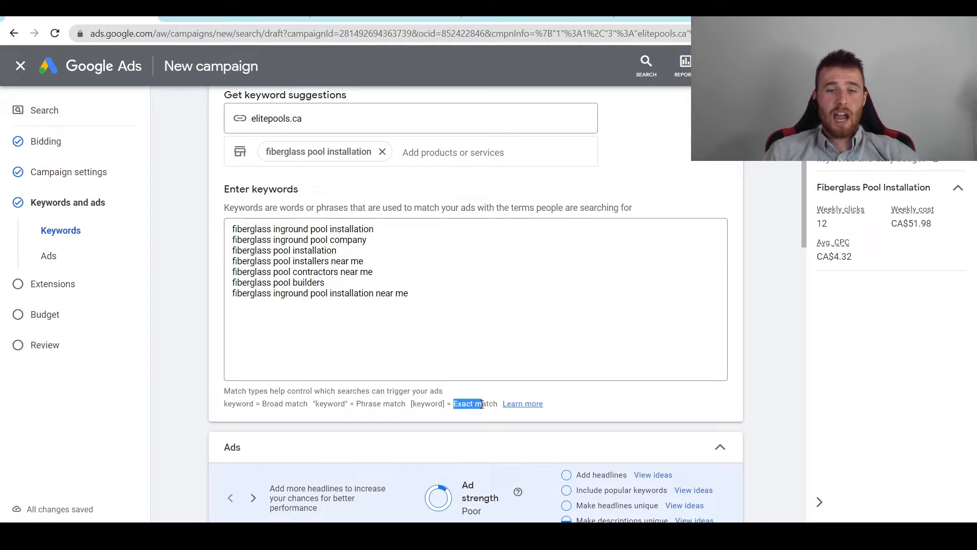
click(328, 240)
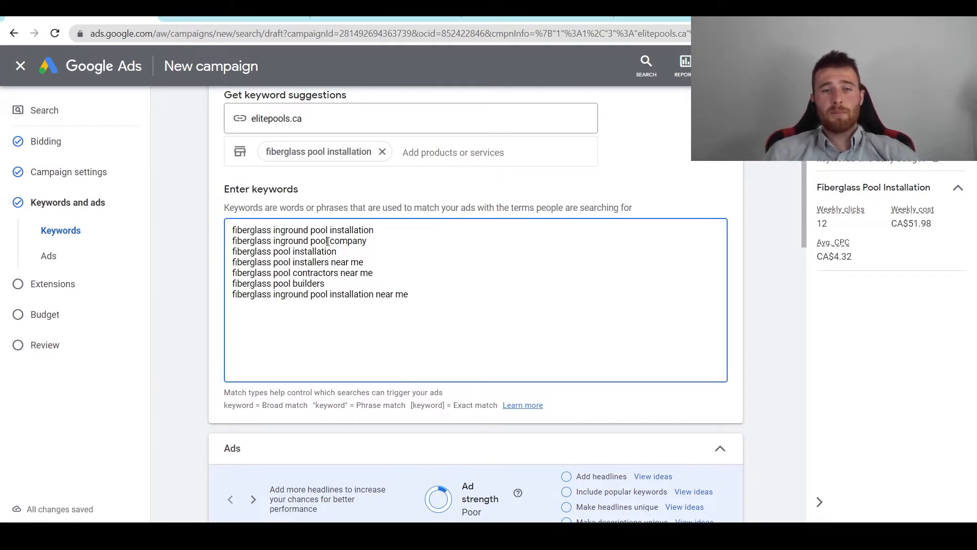
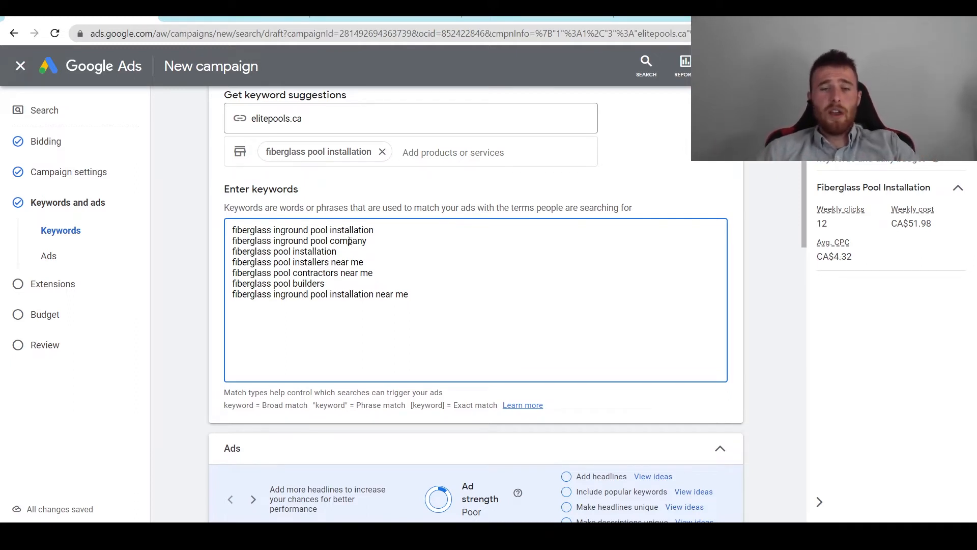
Step: Copy the whole keyword list into the AdWords Wrapper site and wrap the keywords
drag(413, 292, 233, 224)
key(ctrl+c)
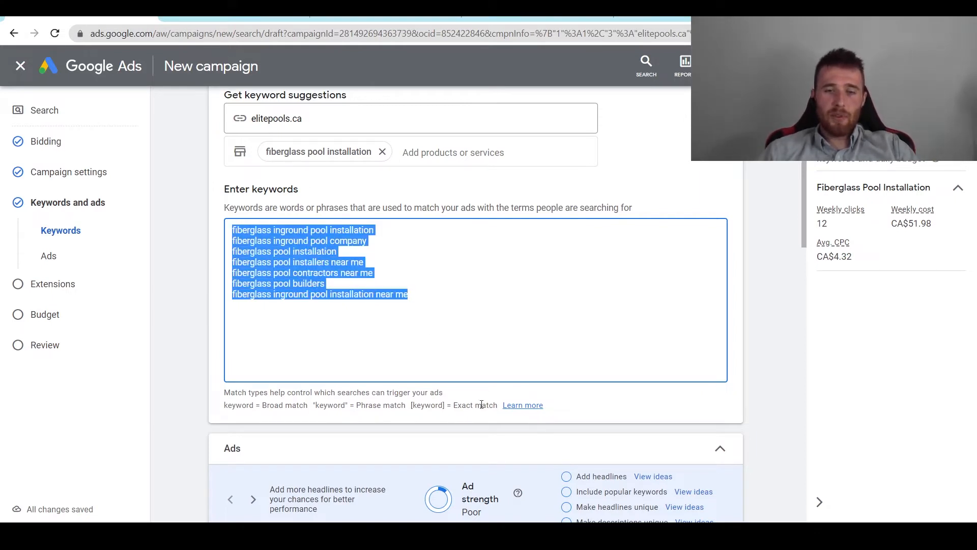
drag(410, 404, 444, 404)
click(443, 340)
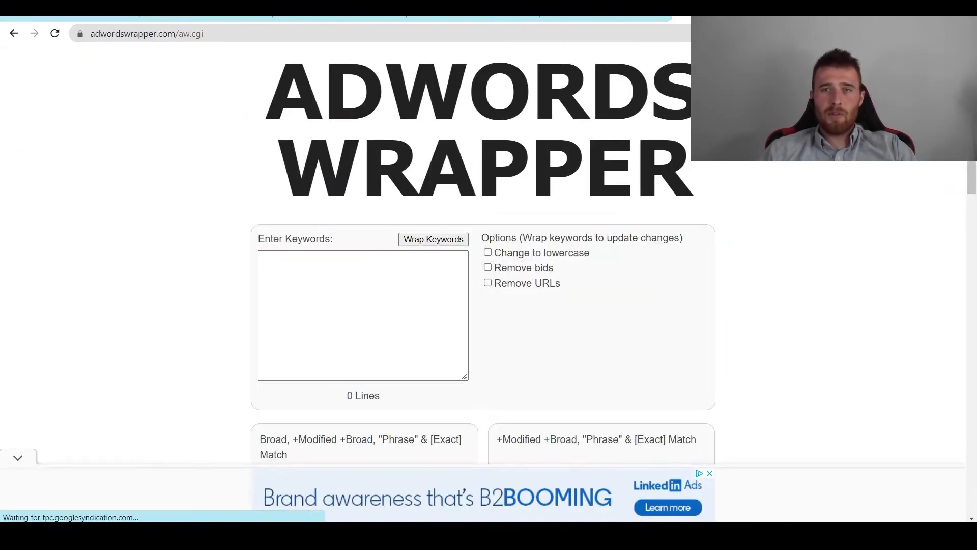
click(345, 288)
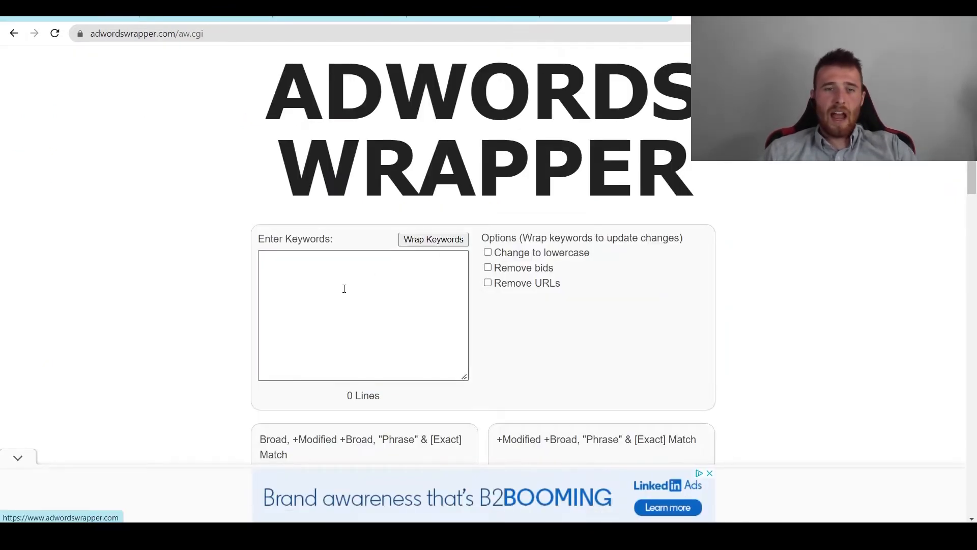
key(ctrl+v)
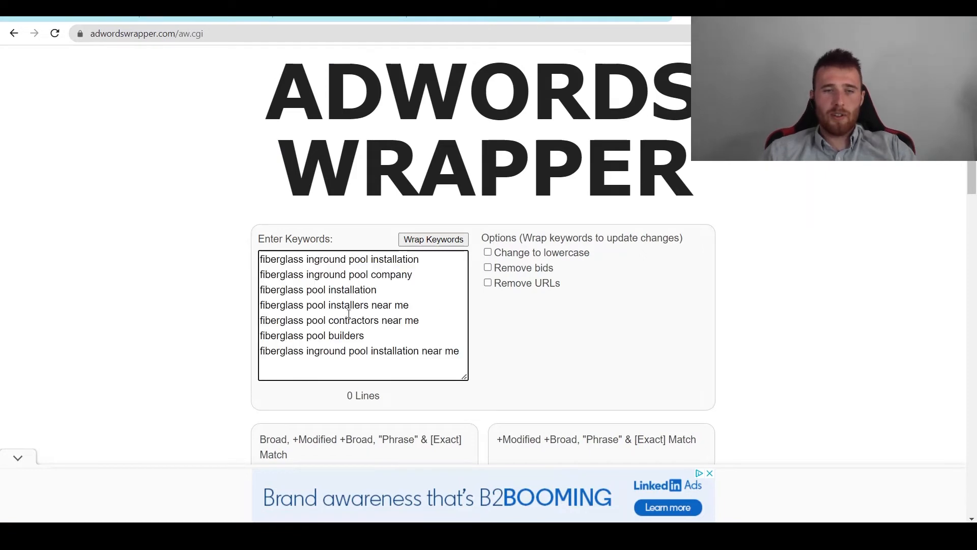
click(434, 240)
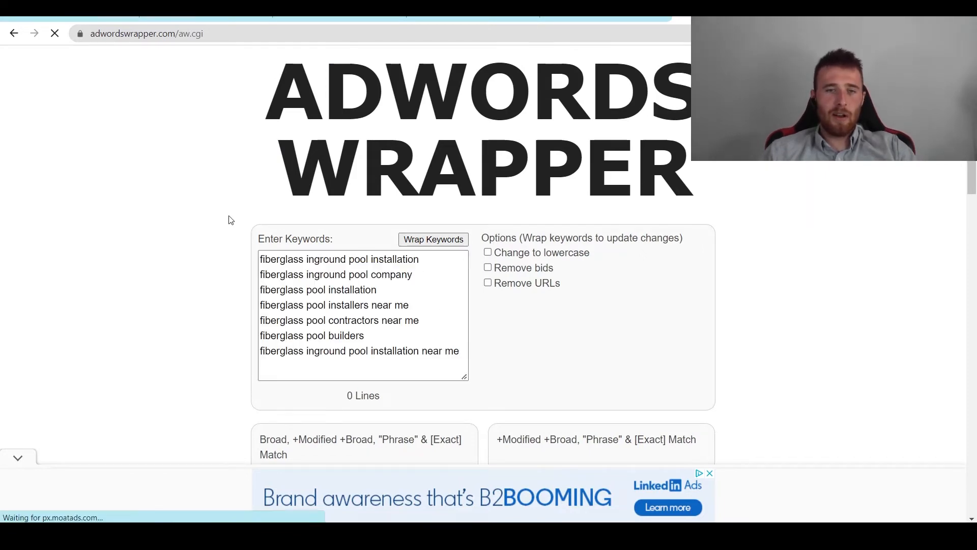
Step: Copy the [Exact Match] output and replace the keyword list in the Google Ads campaign with it
scroll(268, 255, down, 10)
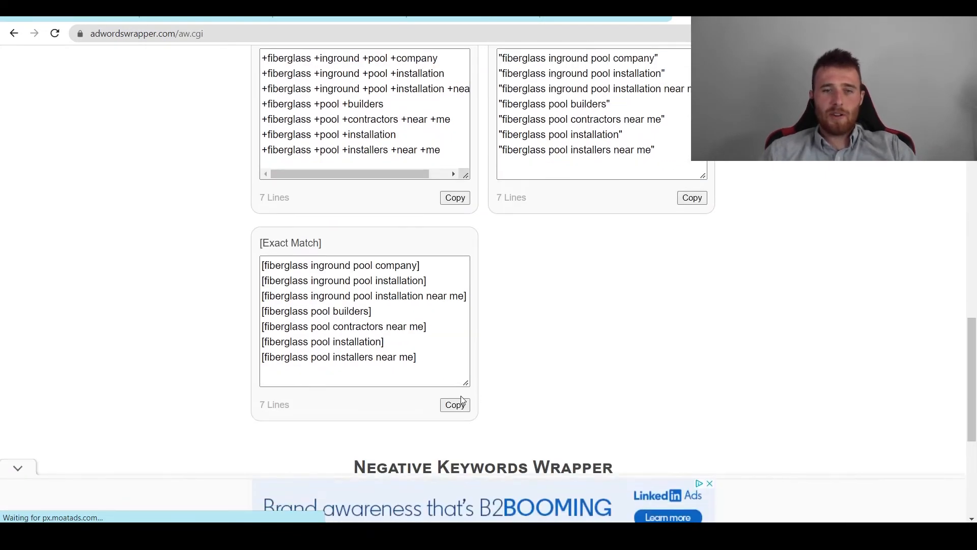
click(455, 404)
right_click(358, 357)
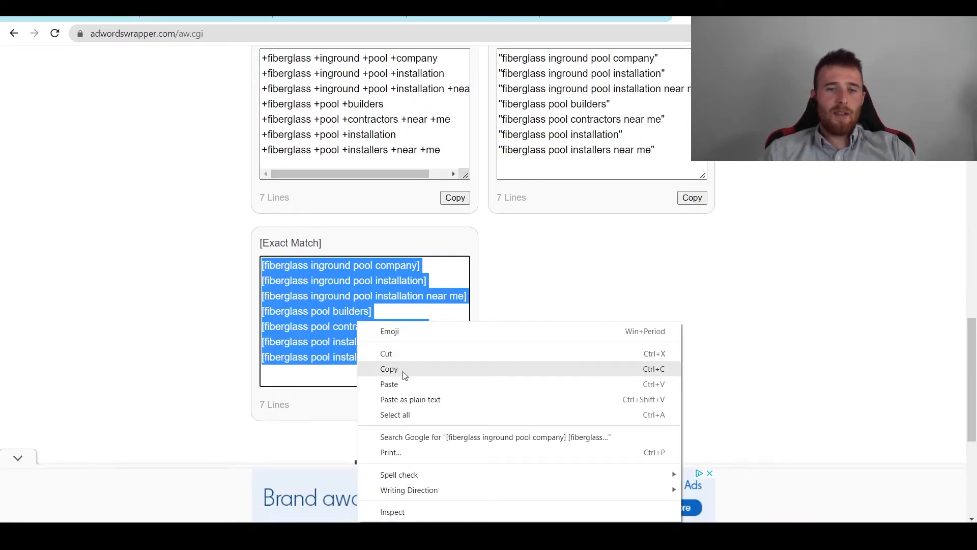
click(399, 369)
click(111, 18)
drag(477, 307, 195, 211)
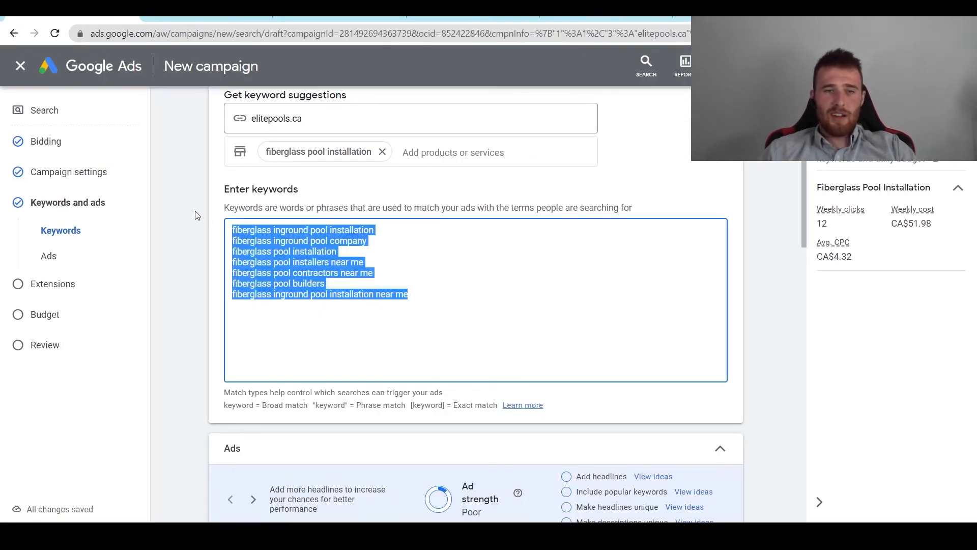
key(ctrl+v)
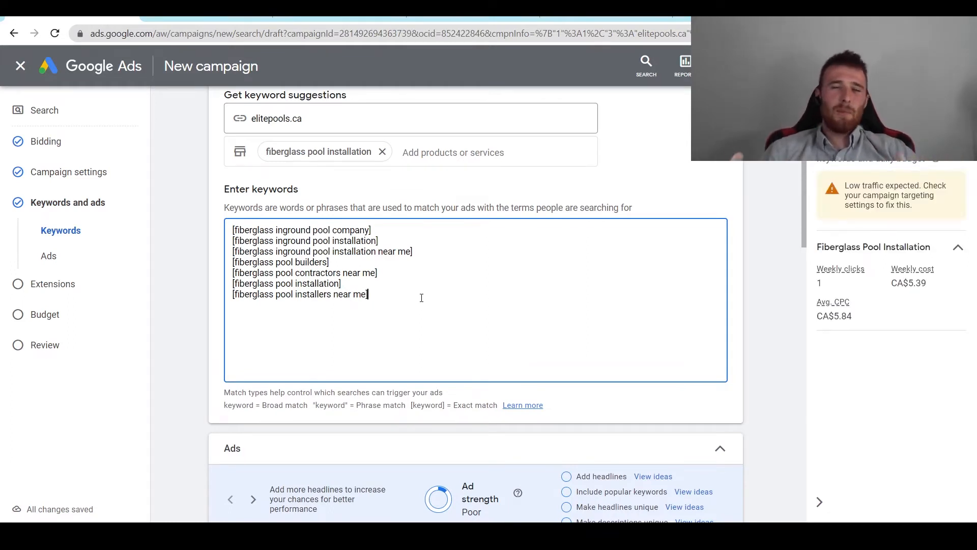
Step: Review the exact-match keyword list and the ad section of the Fiberglass Pool Installation ad group
scroll(509, 280, down, 1)
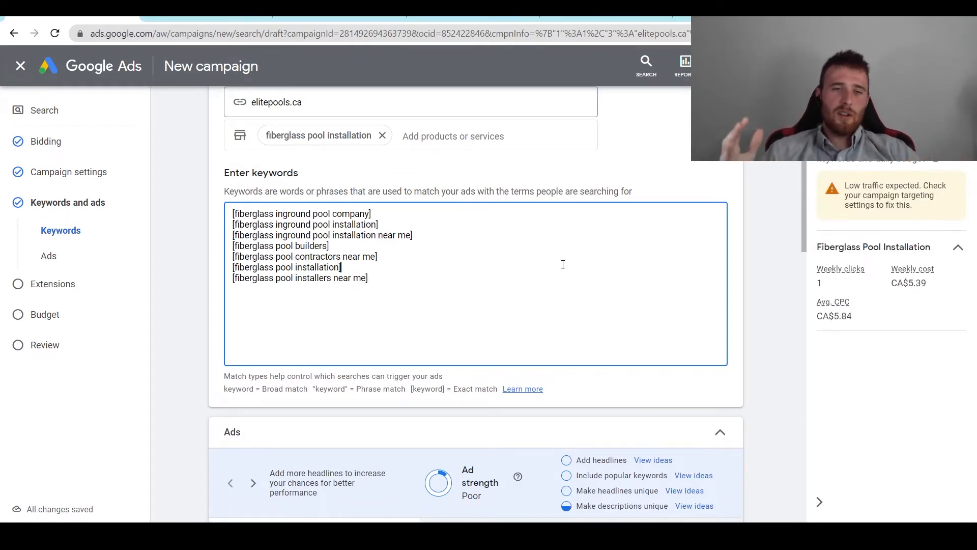
click(563, 264)
click(591, 304)
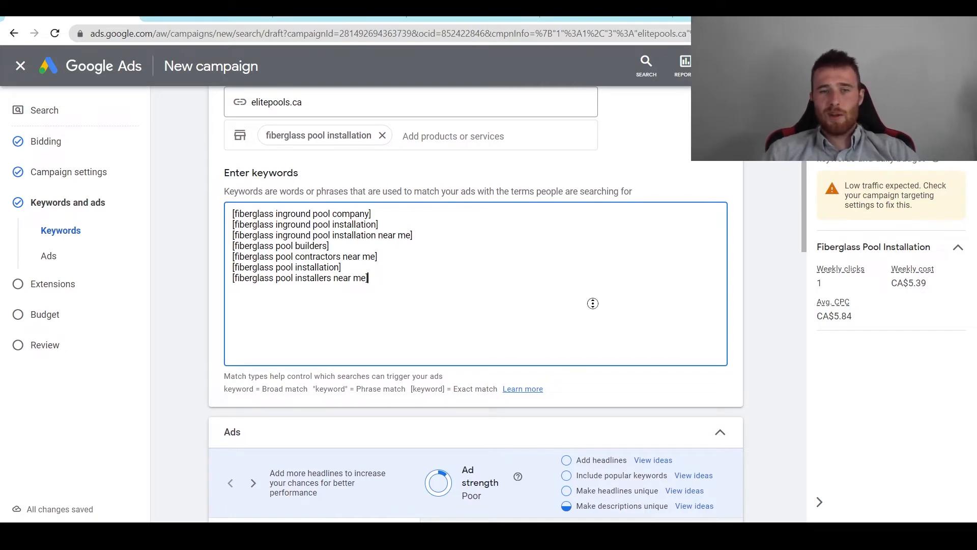
scroll(600, 323, down, 2)
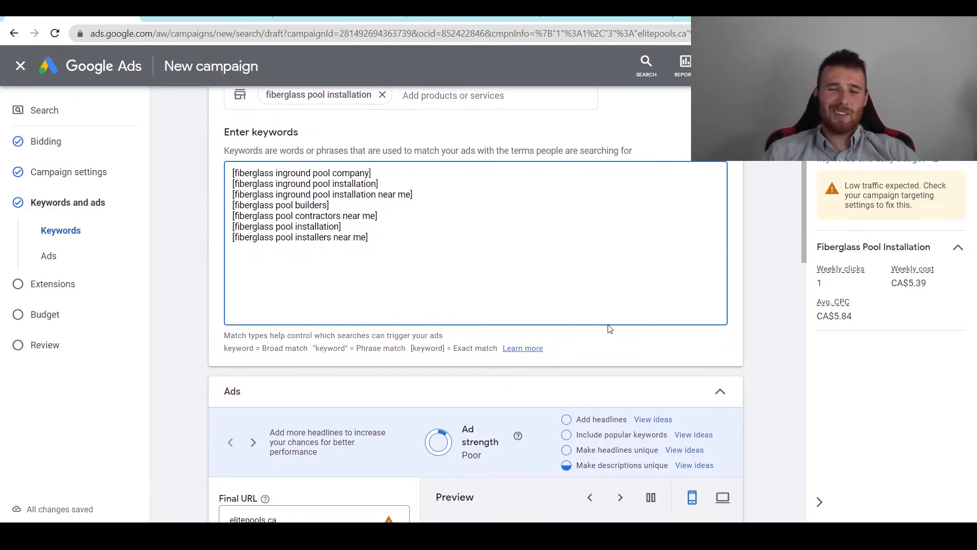
middle_click(594, 259)
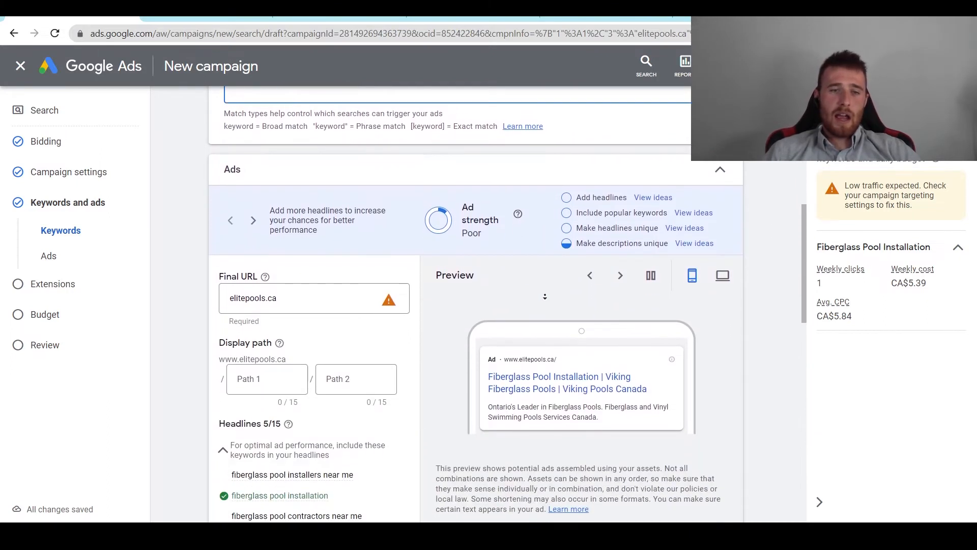
click(545, 297)
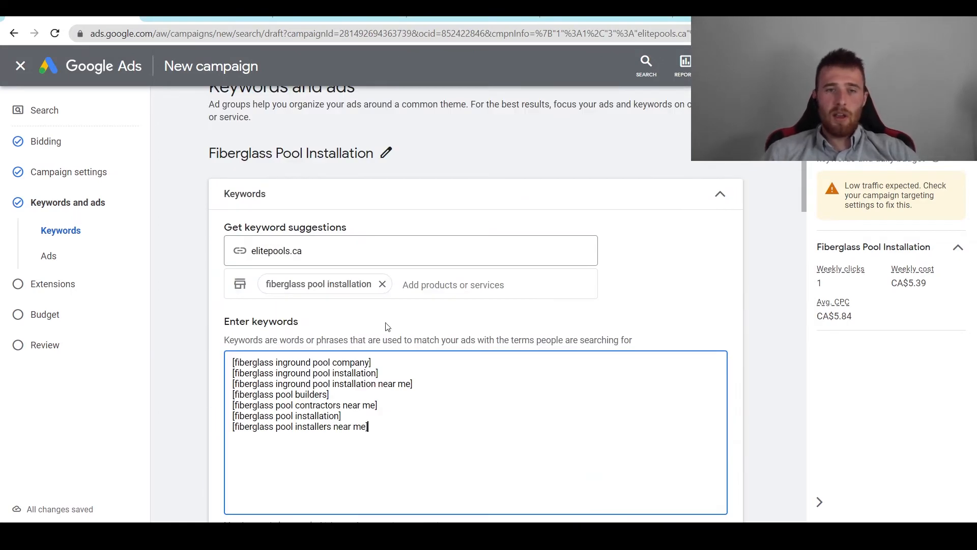
middle_click(451, 351)
scroll(458, 375, down, 2)
scroll(459, 375, down, 1)
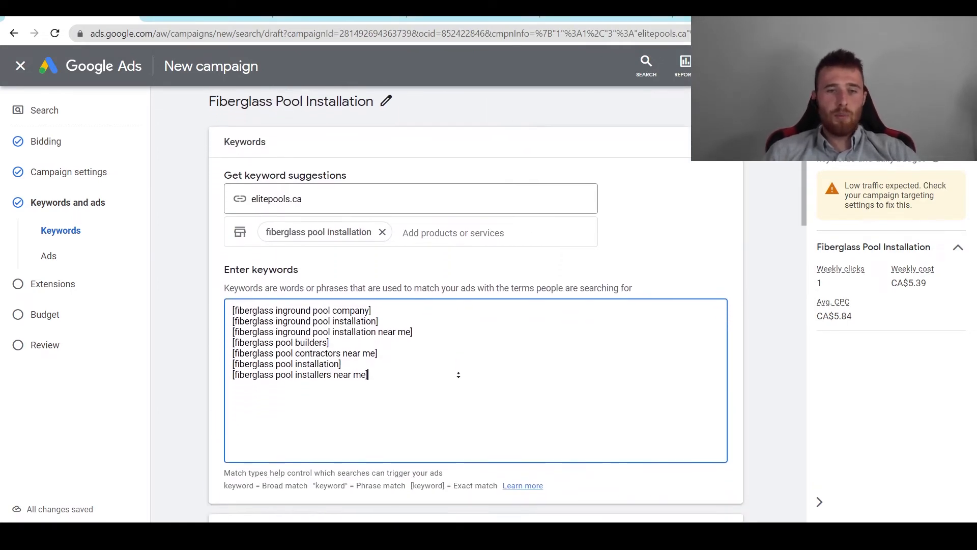
middle_click(461, 370)
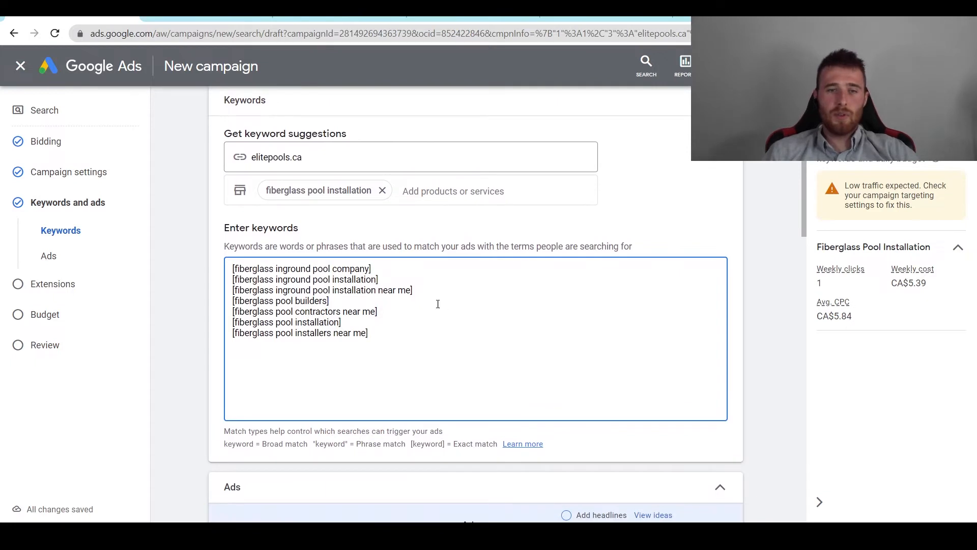
middle_click(461, 312)
scroll(469, 351, down, 3)
scroll(476, 373, down, 4)
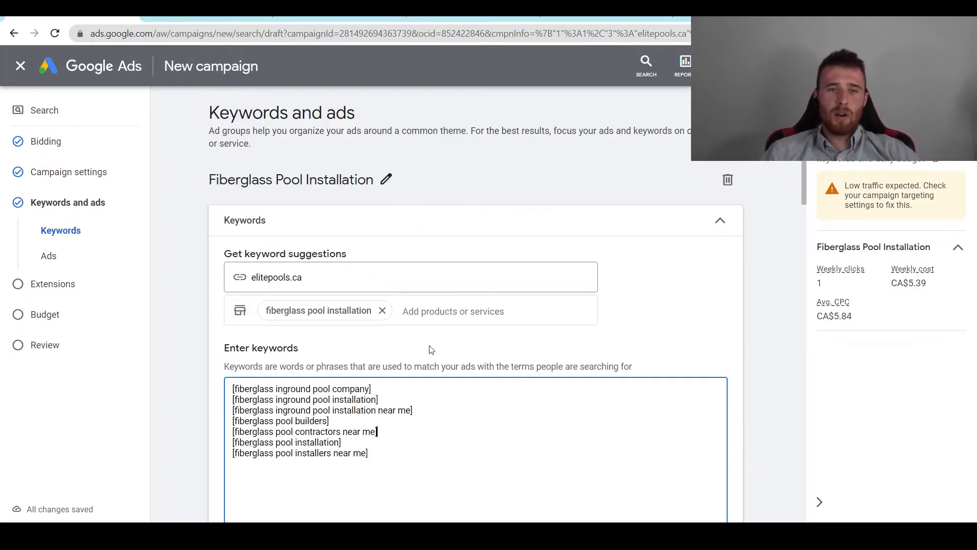
Step: Examine the ad's Final URL, the warning beside it and the display path fields
scroll(512, 377, down, 3)
scroll(511, 370, down, 6)
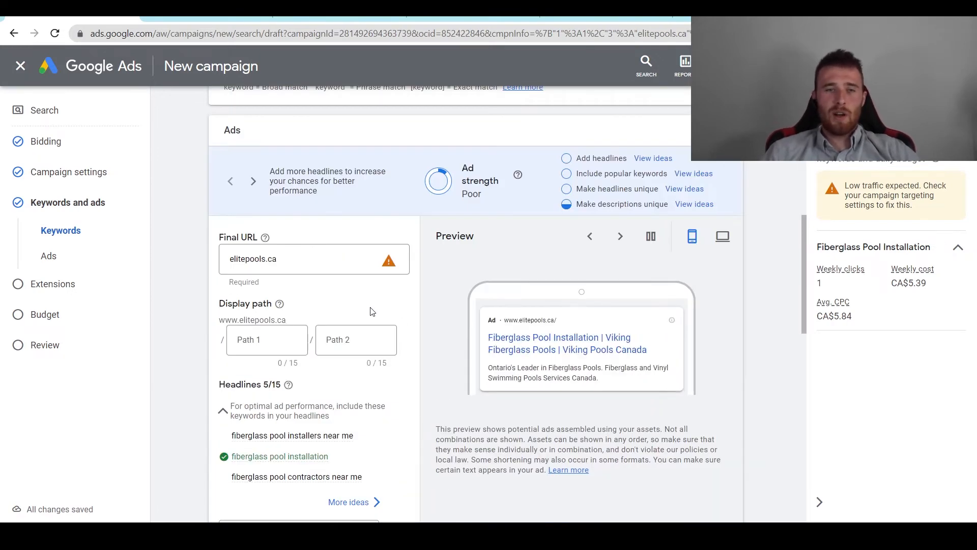
drag(306, 259, 231, 263)
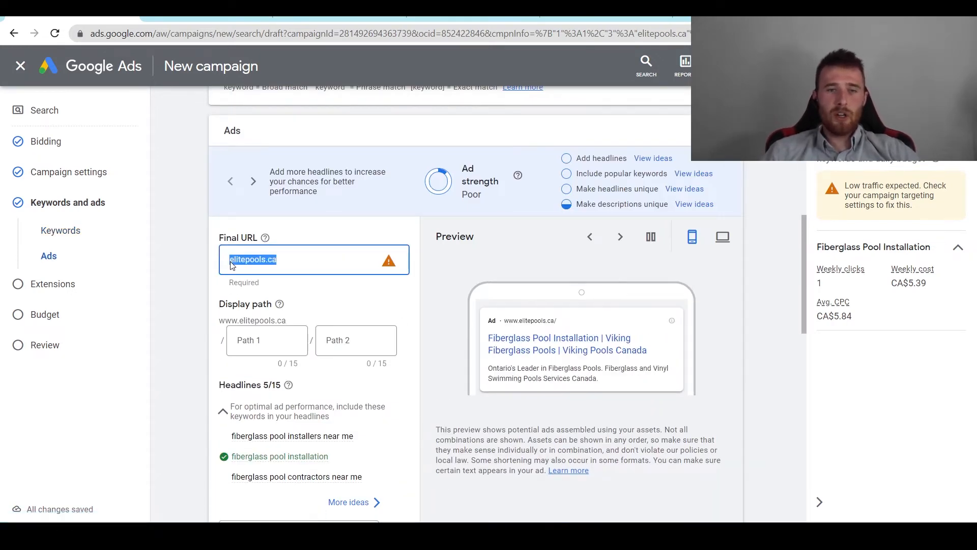
click(286, 261)
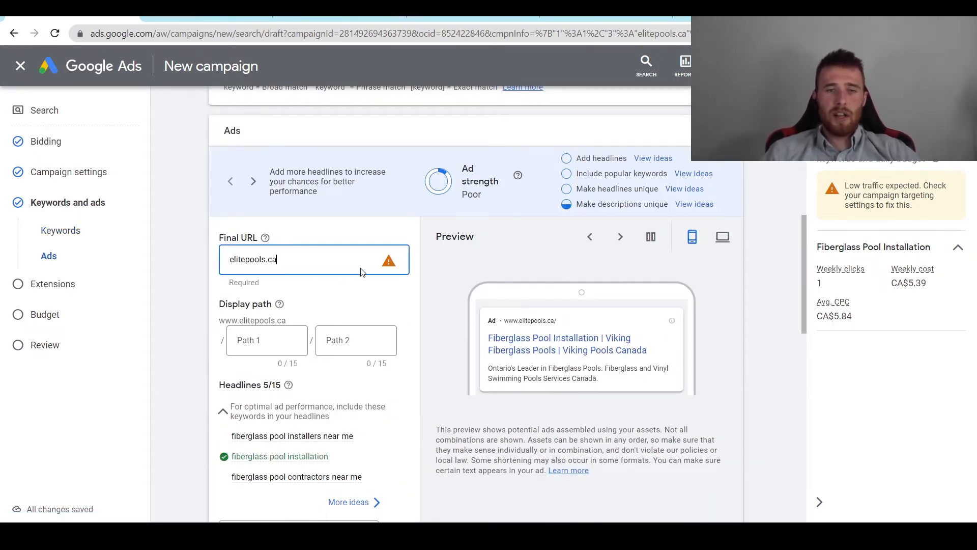
scroll(381, 247, up, 3)
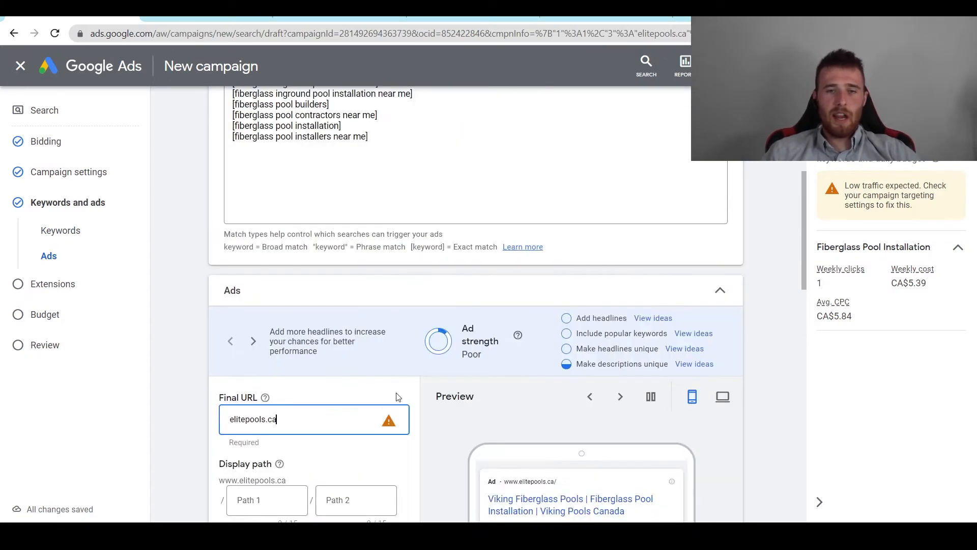
mouse_move(389, 423)
scroll(389, 423, down, 3)
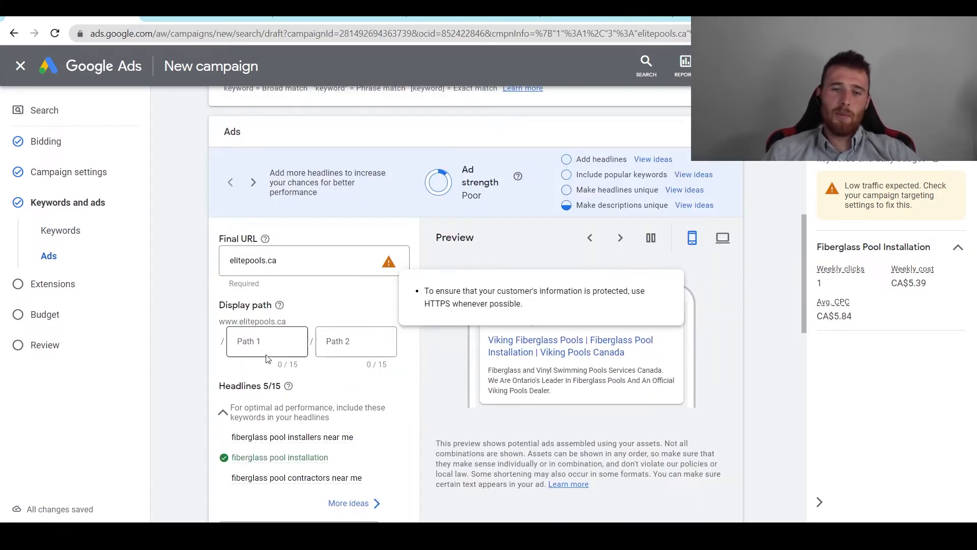
drag(284, 261, 232, 270)
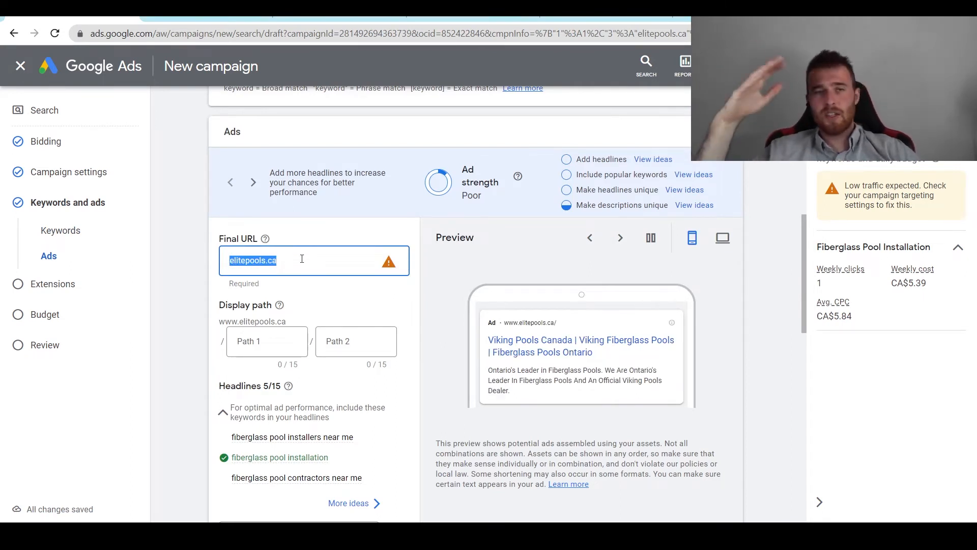
middle_click(353, 312)
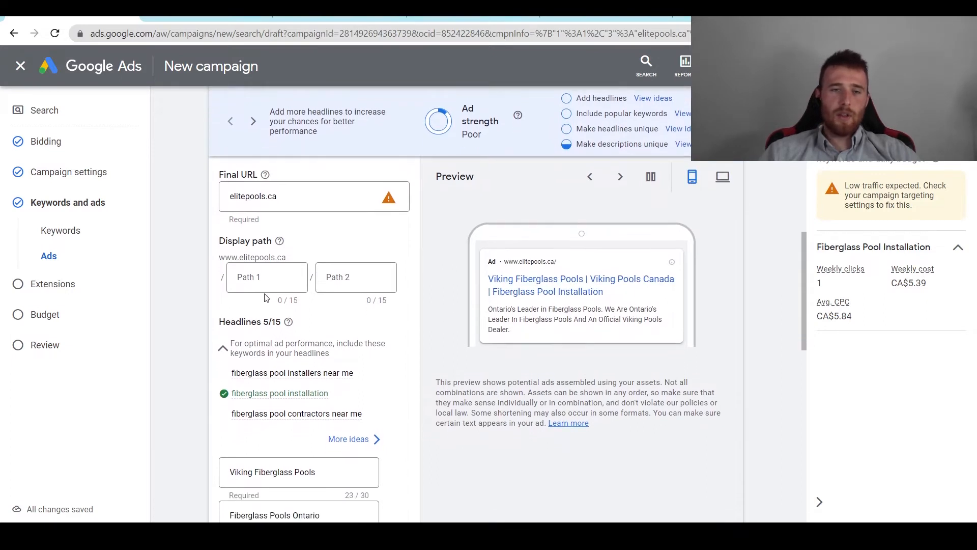
Step: Set the ad's display path to "fiberglass pool" in the first part and "installation" in the second
click(268, 276)
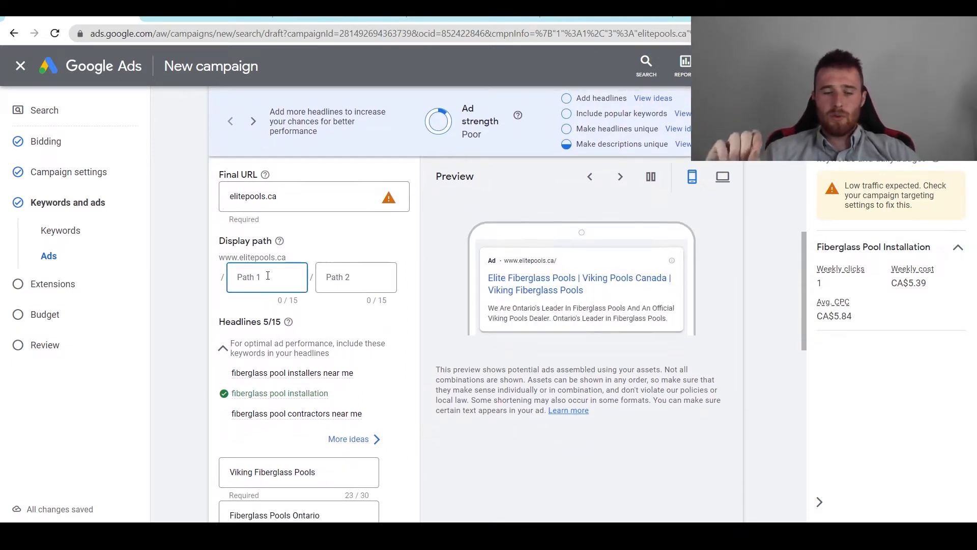
text(fiberglass)
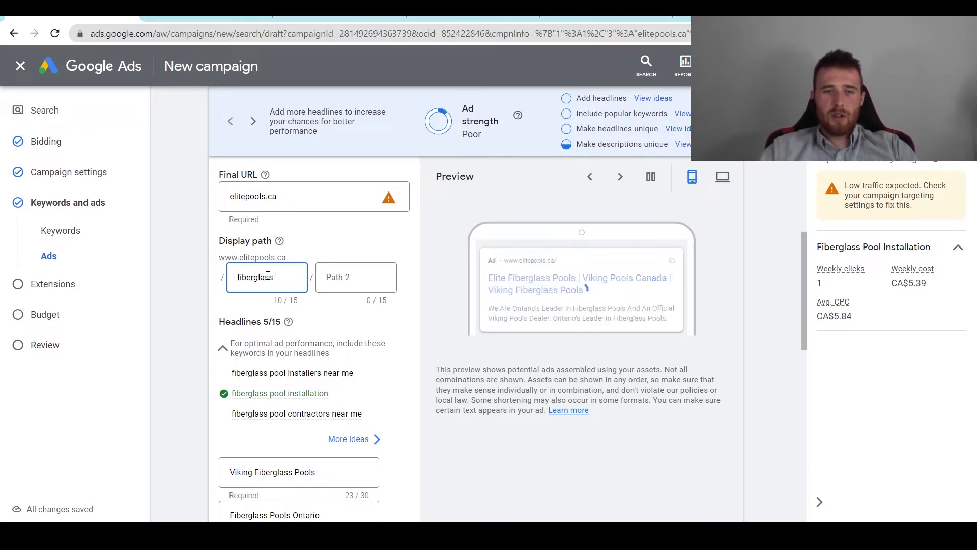
text( pool)
key(Tab)
text(installation)
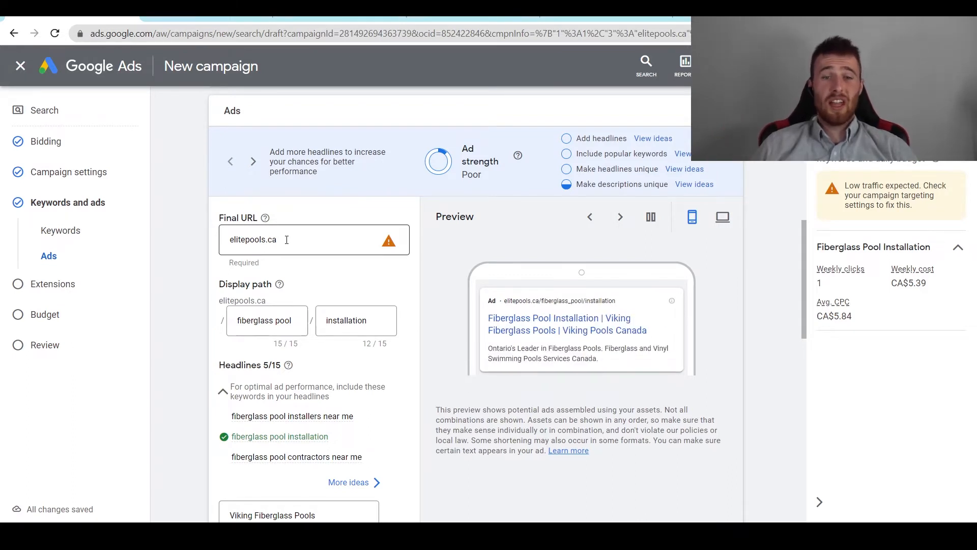
Step: Examine the ad's suggested headlines, the keyword ideas above them and the empty headline fields
scroll(431, 337, down, 1)
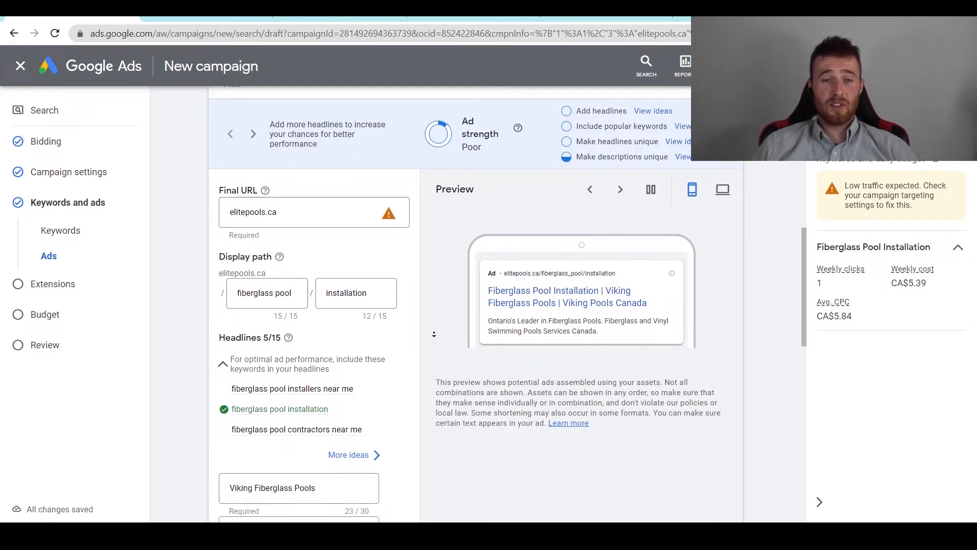
scroll(417, 326, down, 1)
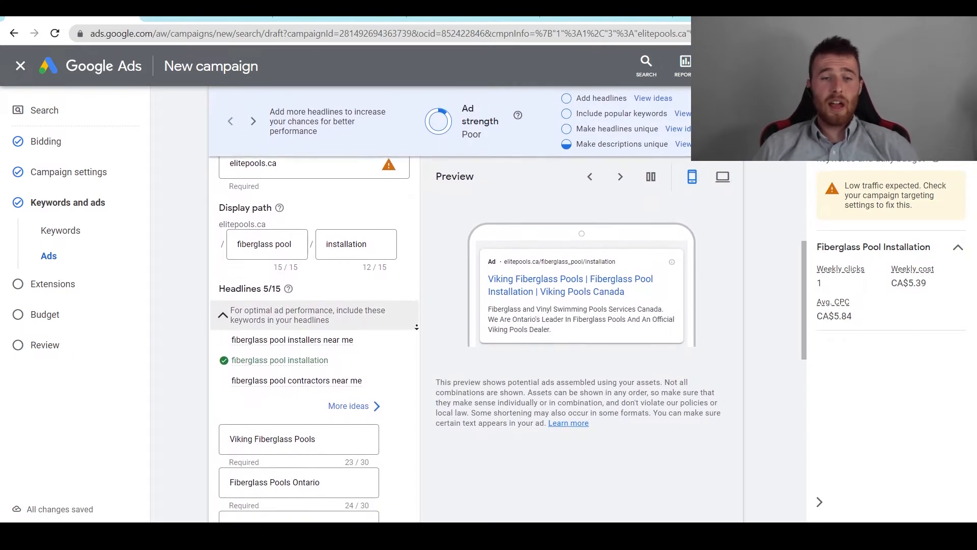
scroll(417, 327, down, 1)
scroll(416, 327, down, 6)
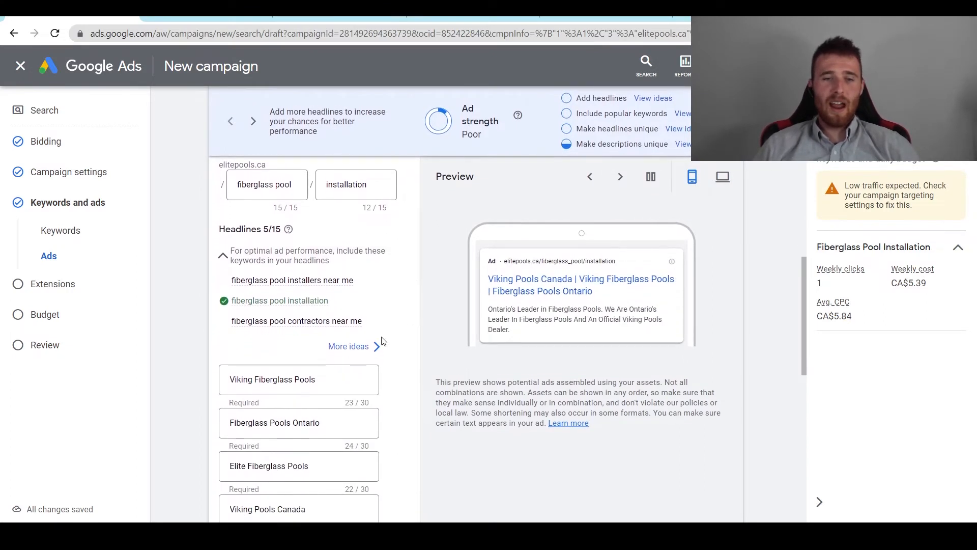
scroll(239, 334, up, 3)
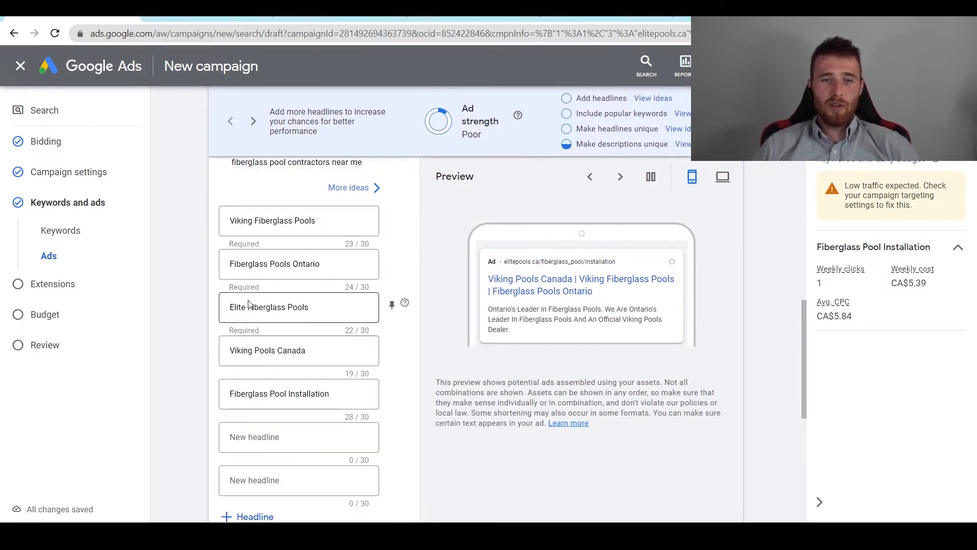
scroll(373, 260, up, 3)
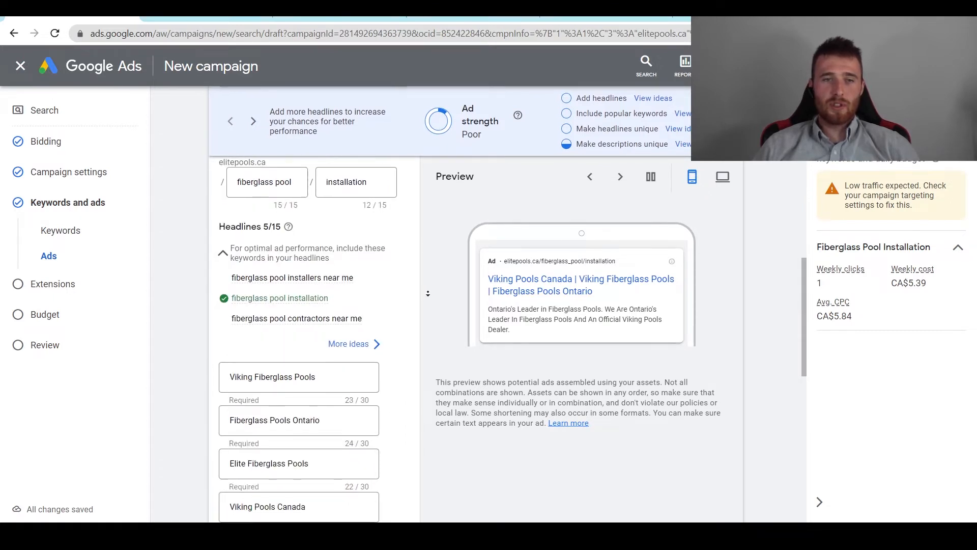
scroll(404, 295, down, 3)
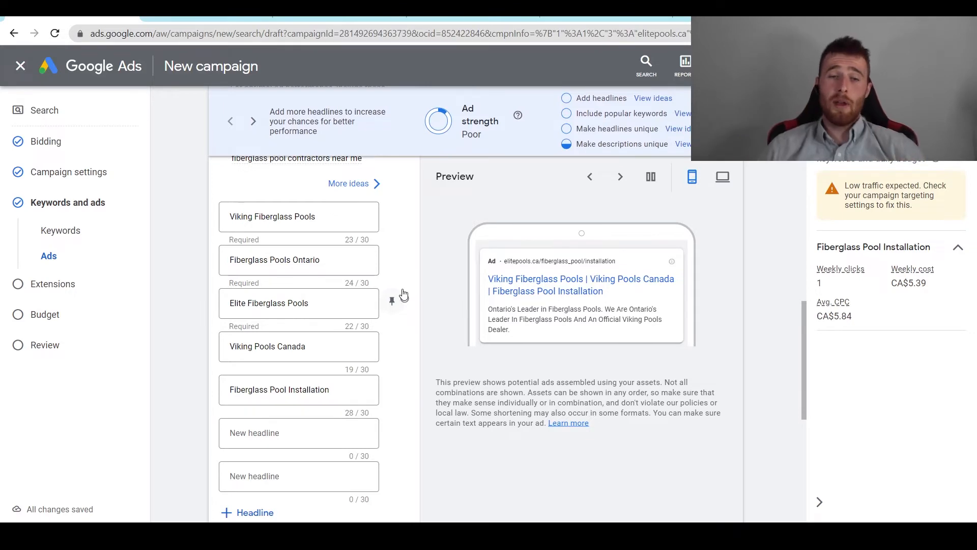
scroll(403, 294, up, 6)
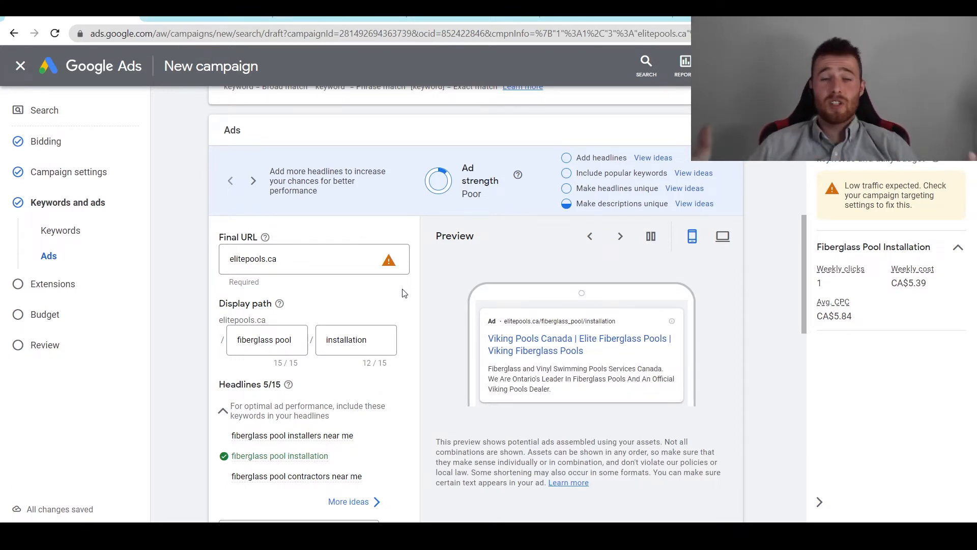
scroll(418, 352, down, 5)
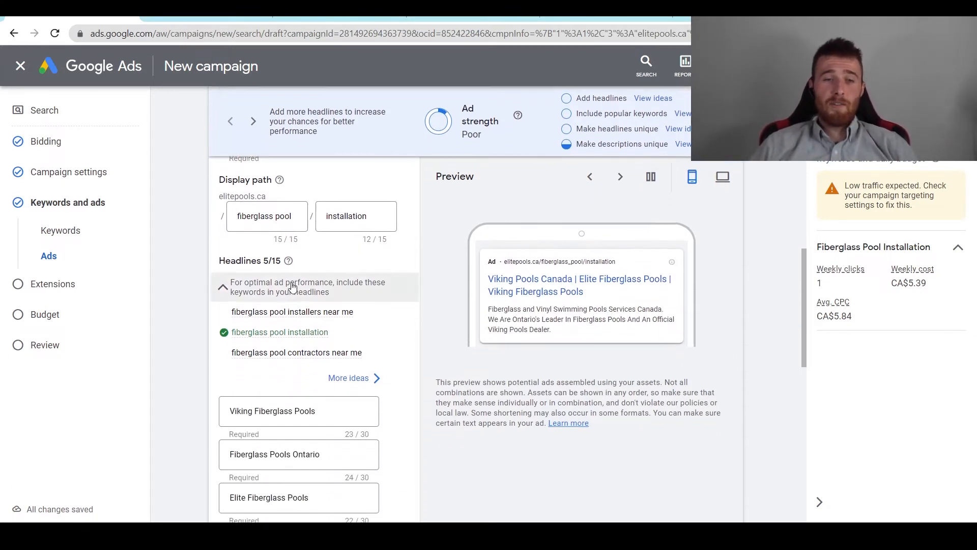
scroll(367, 329, down, 3)
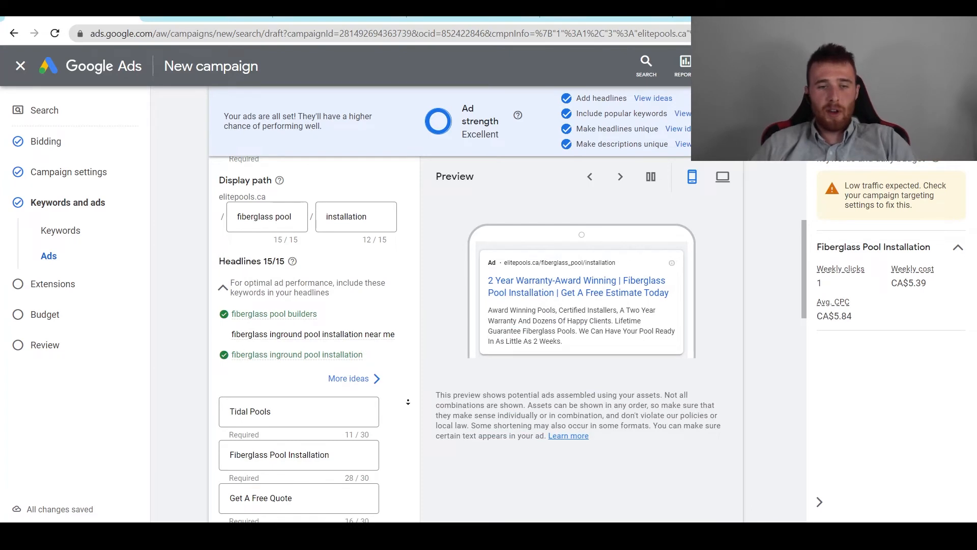
Step: Review the completed headline list from Tidal Pools onward and the suggested keywords to include in the headlines
scroll(412, 444, down, 5)
scroll(412, 444, down, 3)
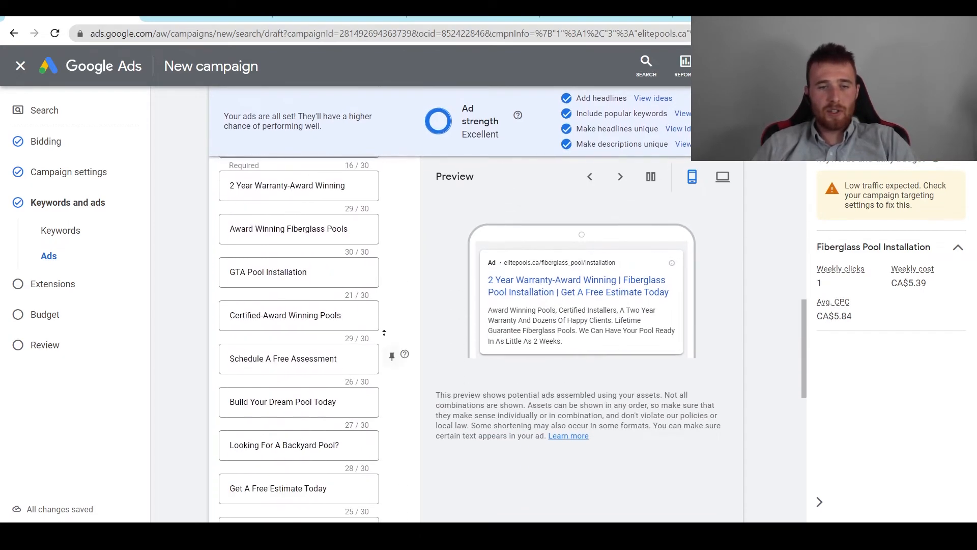
scroll(393, 353, up, 5)
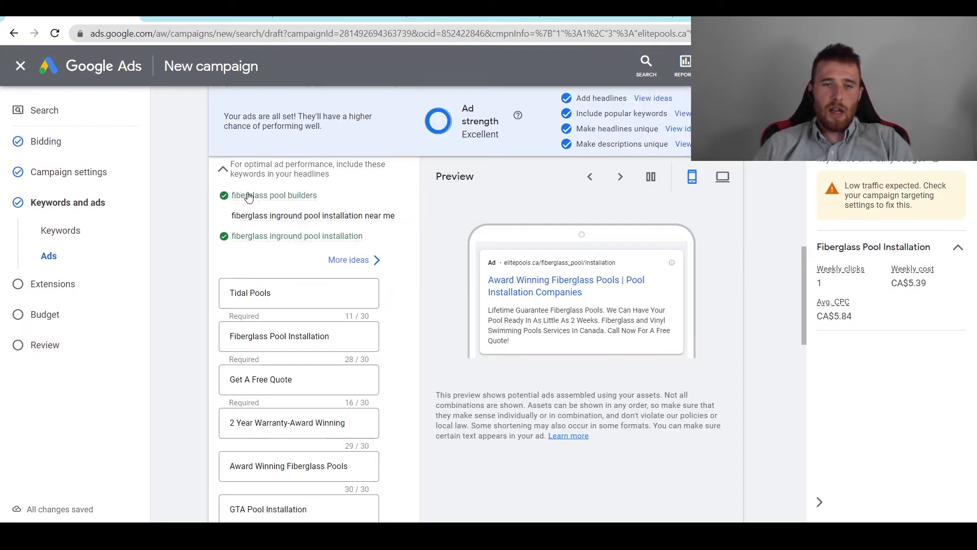
mouse_move(248, 198)
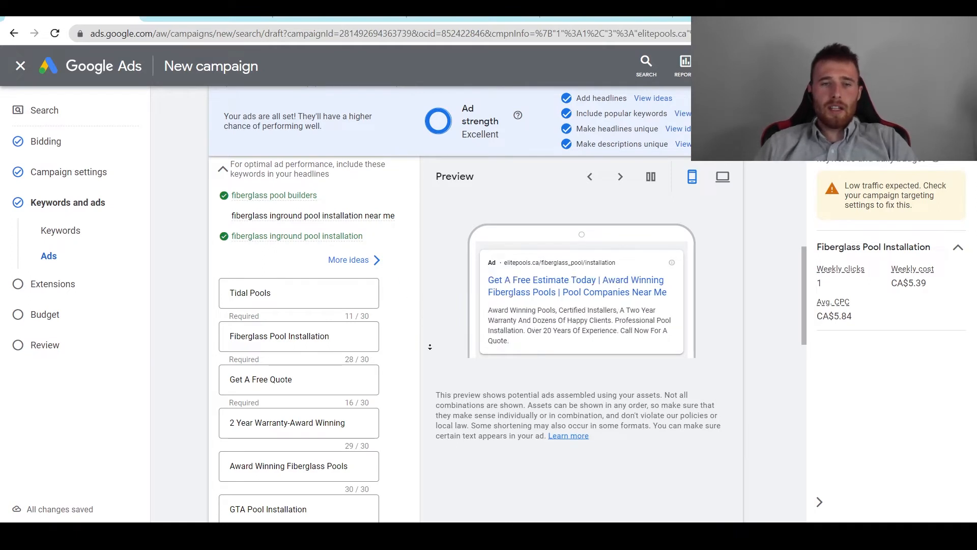
Step: Review the ad's headlines from "Elite Pools" through "Pool Companies Near Me"
scroll(423, 310, down, 1)
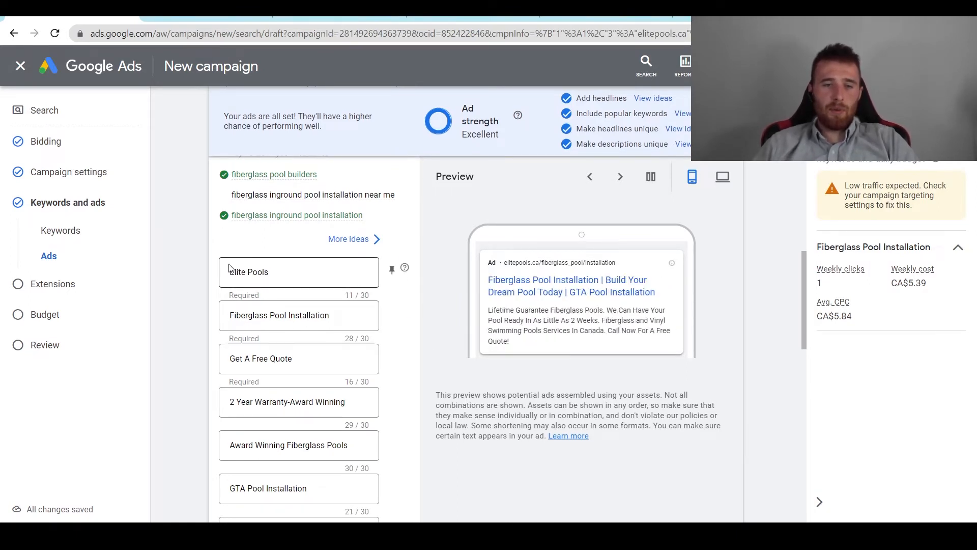
scroll(206, 255, down, 1)
scroll(211, 275, down, 1)
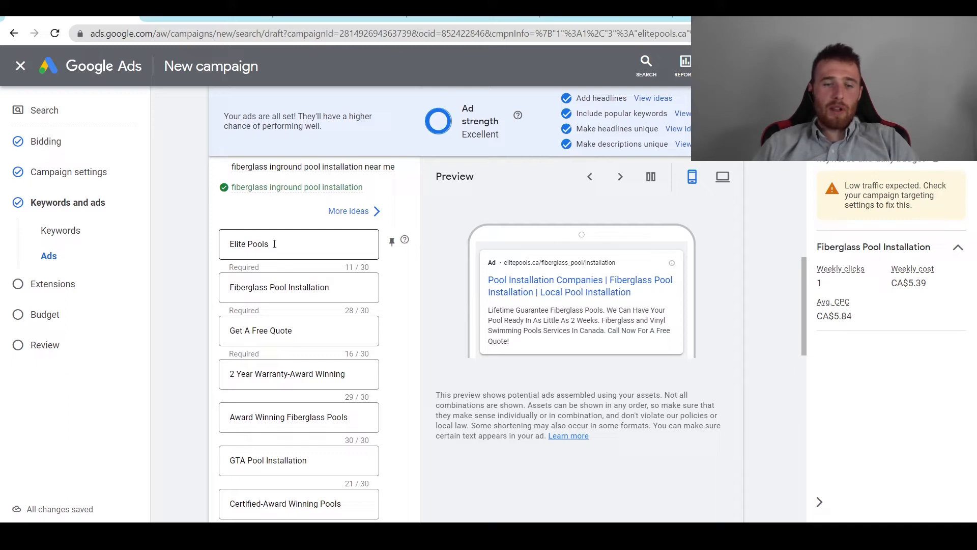
click(231, 233)
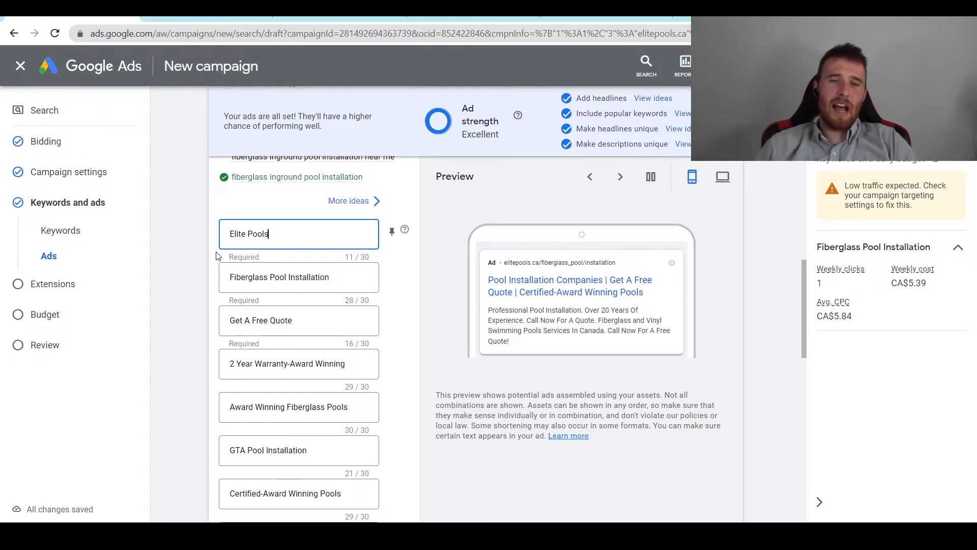
click(217, 254)
scroll(211, 270, down, 1)
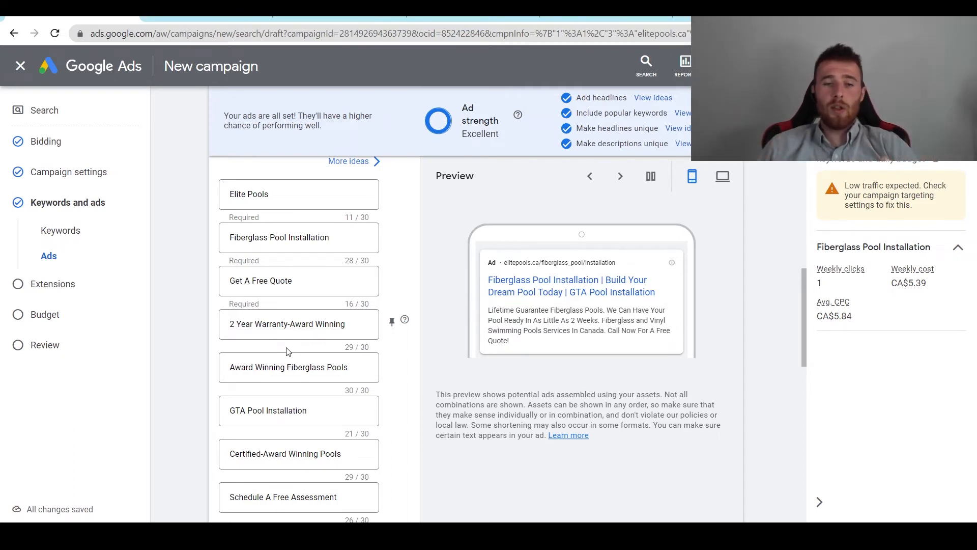
click(326, 410)
scroll(326, 428, down, 1)
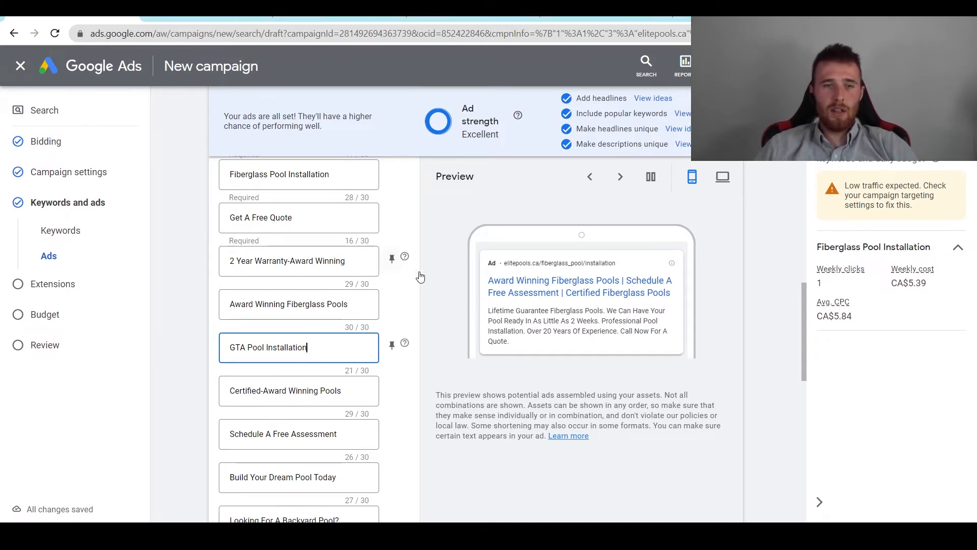
middle_click(442, 301)
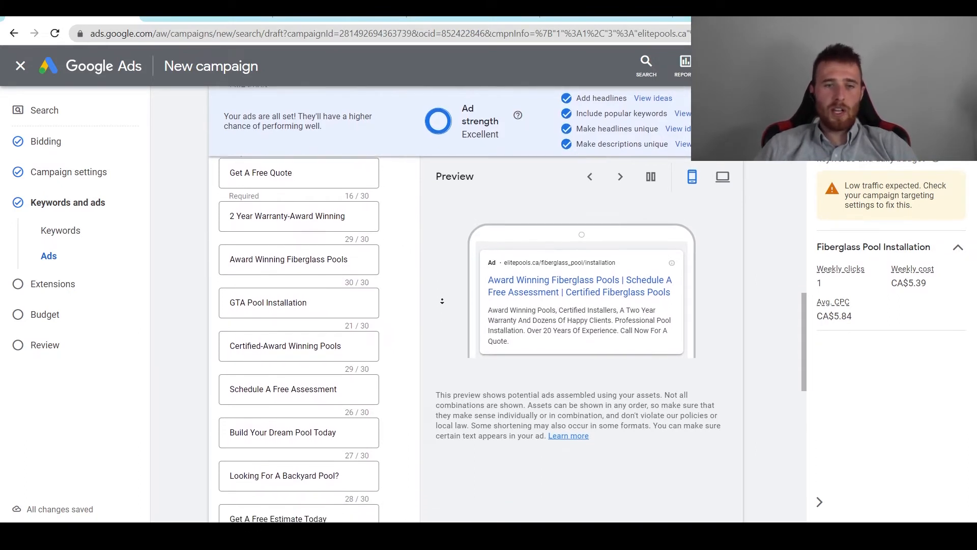
middle_click(439, 303)
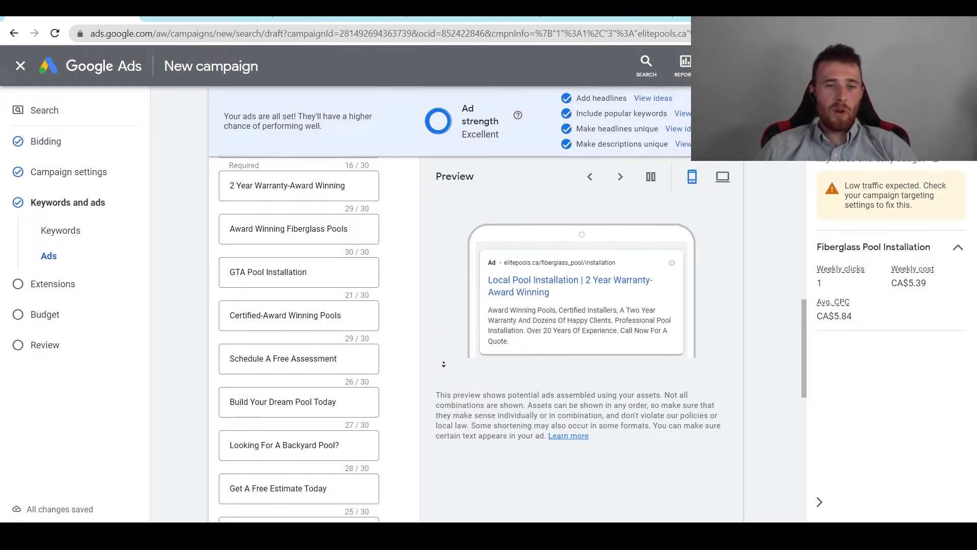
scroll(444, 364, down, 3)
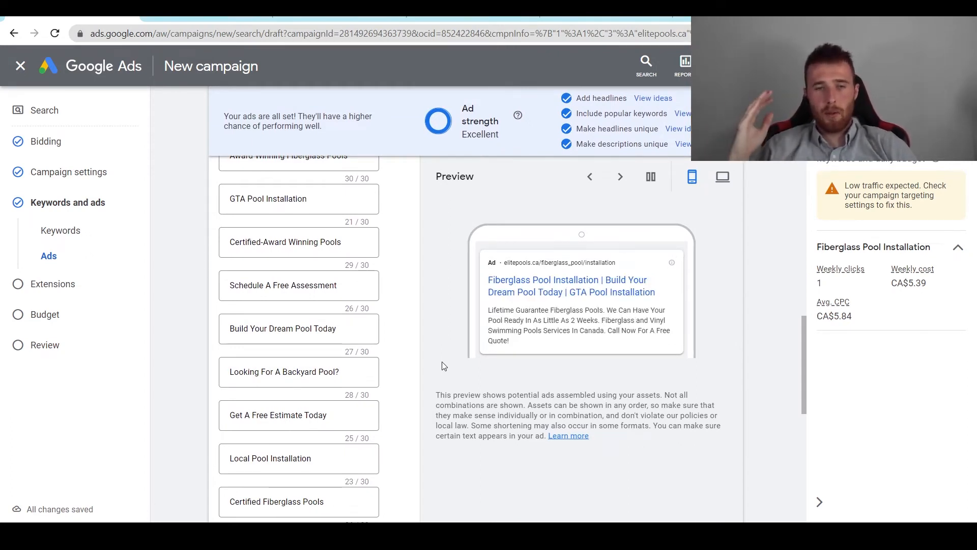
middle_click(407, 293)
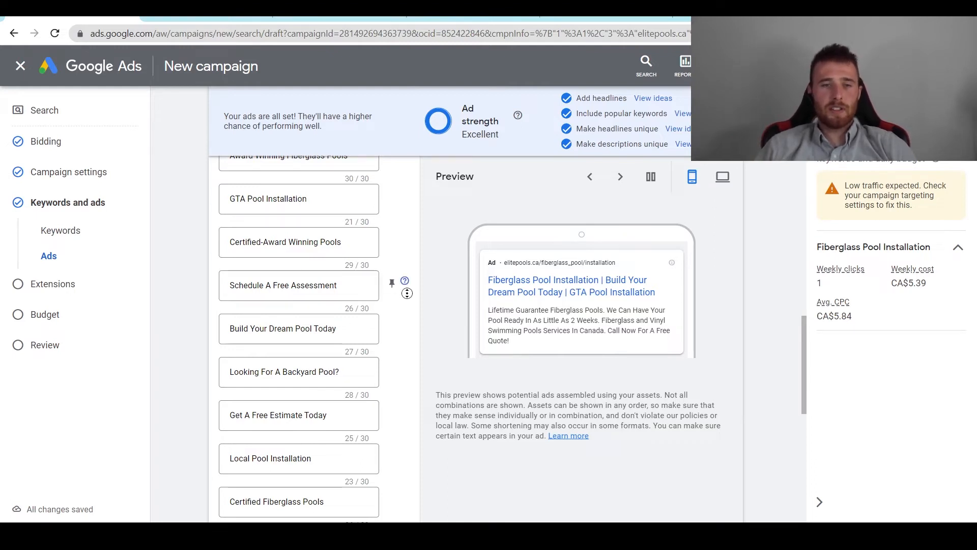
middle_click(388, 323)
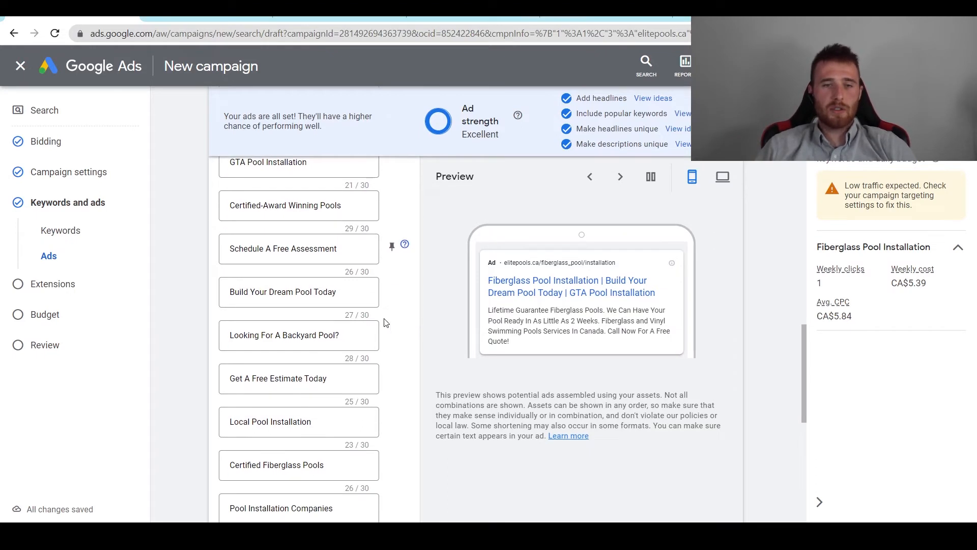
middle_click(434, 302)
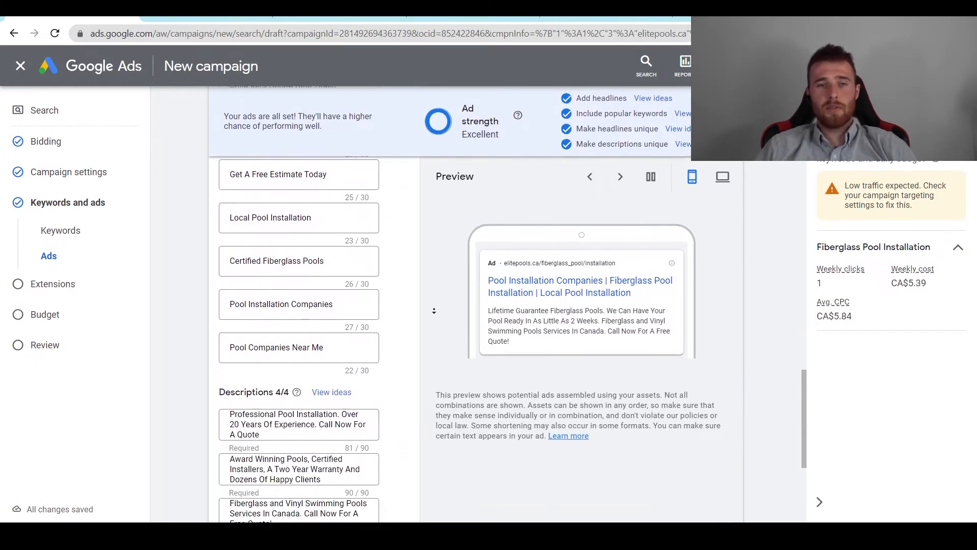
middle_click(423, 302)
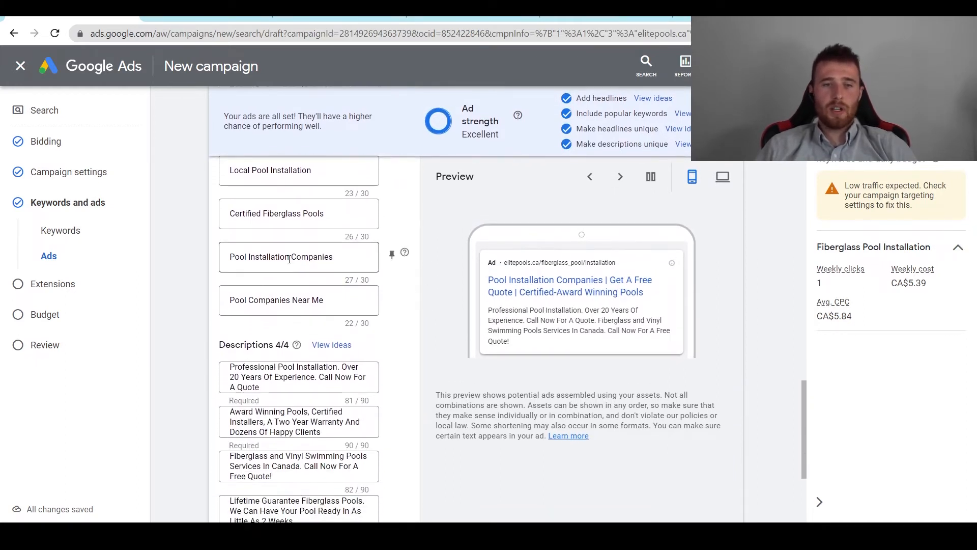
Step: Review the four ad descriptions below the headlines
middle_click(436, 296)
middle_click(434, 330)
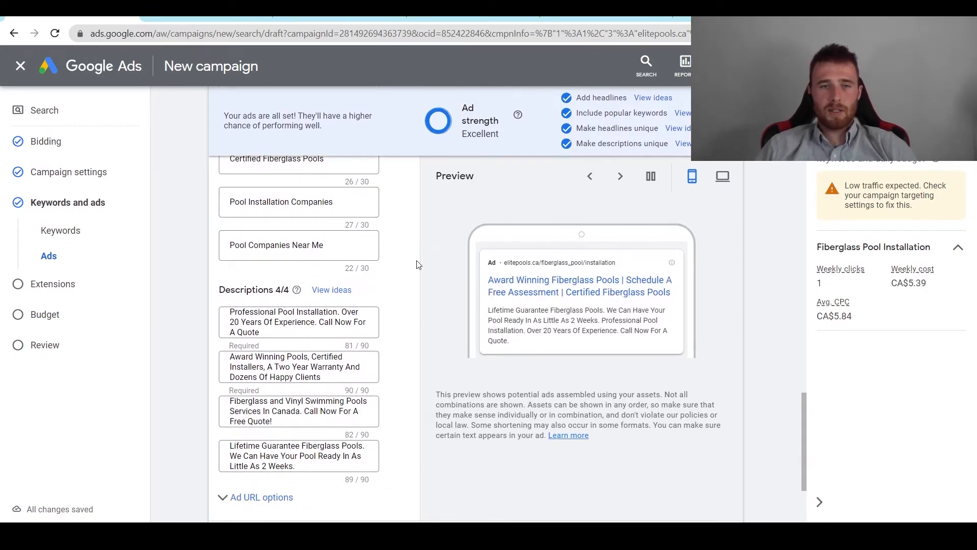
middle_click(426, 290)
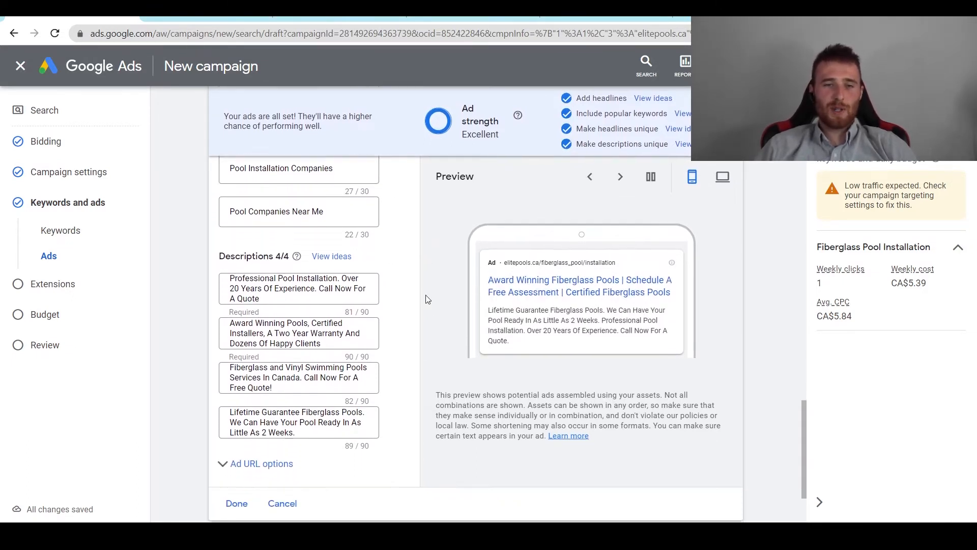
middle_click(433, 304)
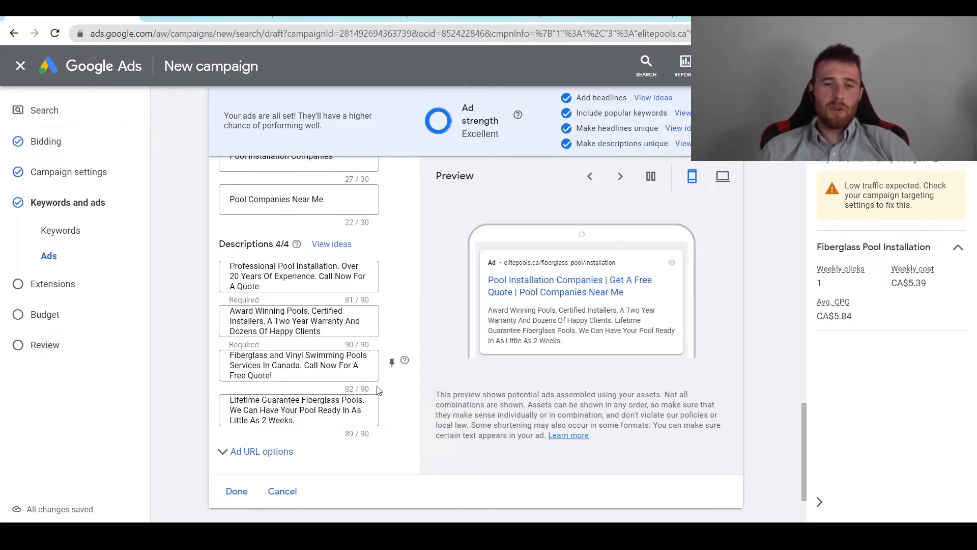
Step: Recheck the final URL, display path and full set of headlines against the ad preview
scroll(379, 387, up, 10)
scroll(379, 391, up, 3)
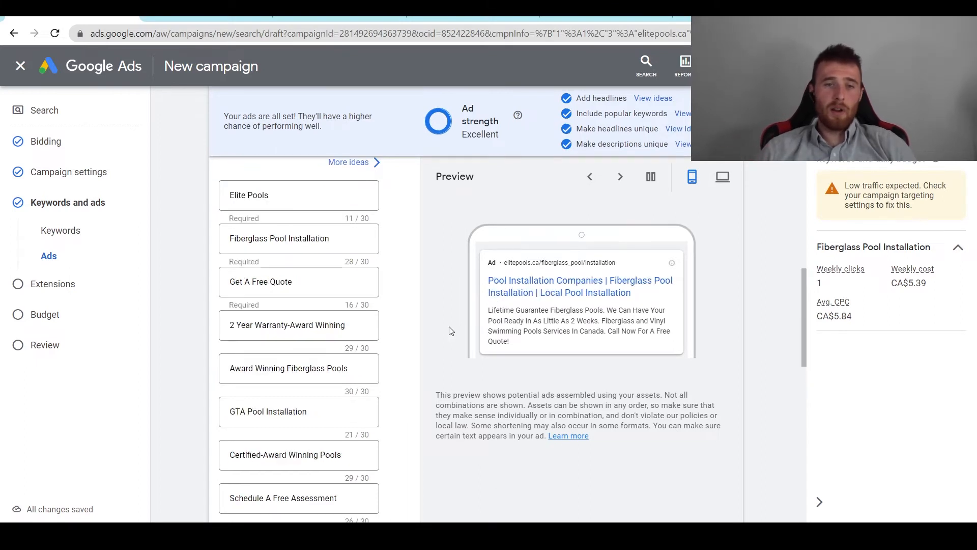
scroll(411, 316, down, 3)
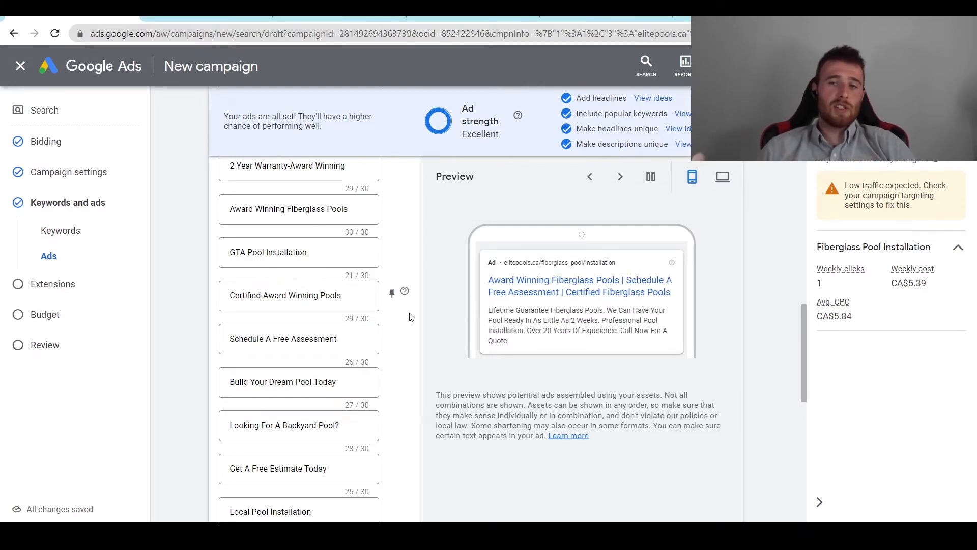
scroll(406, 283, up, 5)
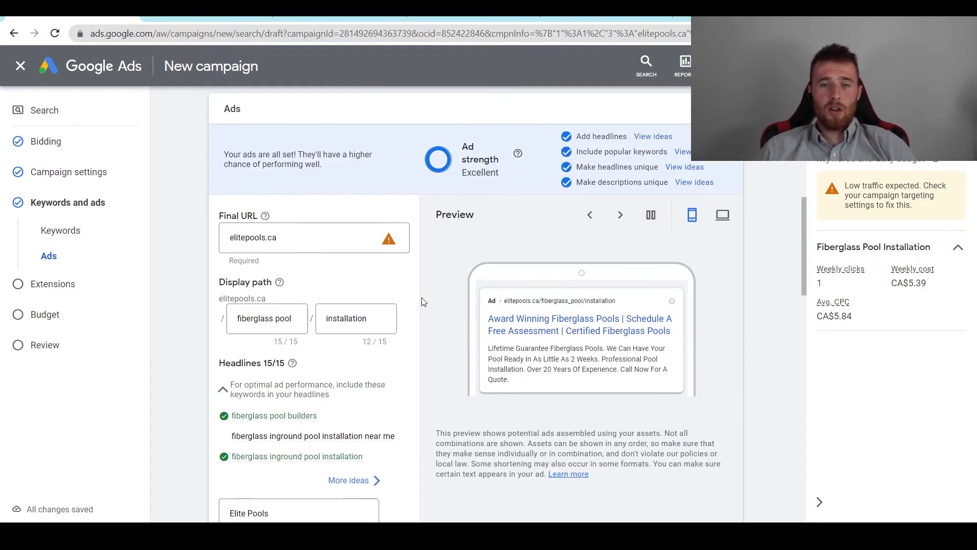
scroll(412, 286, down, 6)
scroll(418, 404, down, 13)
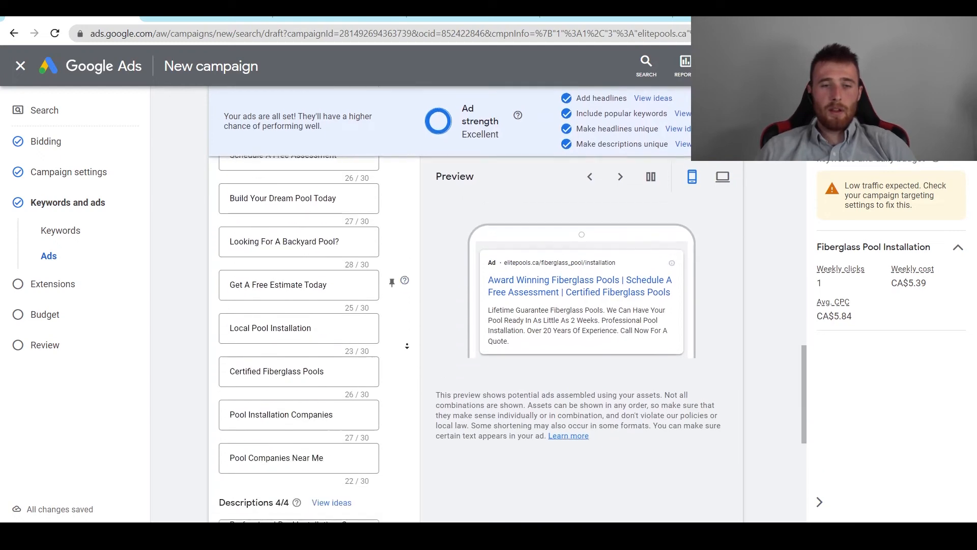
scroll(407, 280, up, 8)
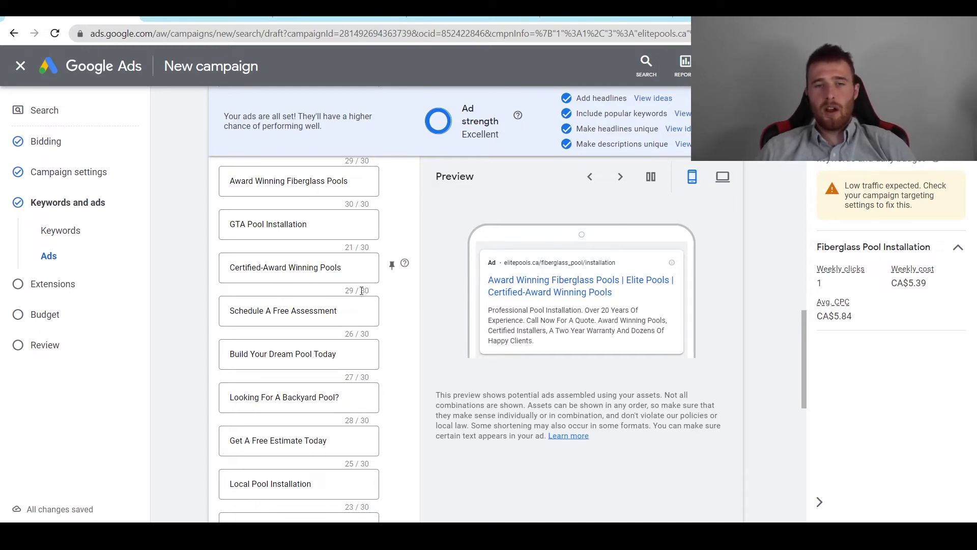
Step: Complete the ad after checking its URL options and continue to the campaign's extensions
scroll(411, 275, down, 10)
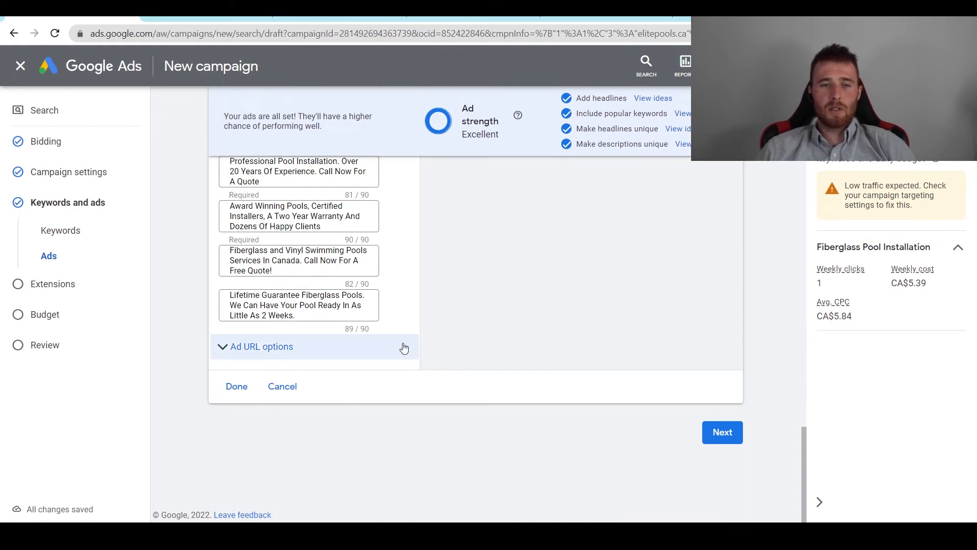
click(253, 351)
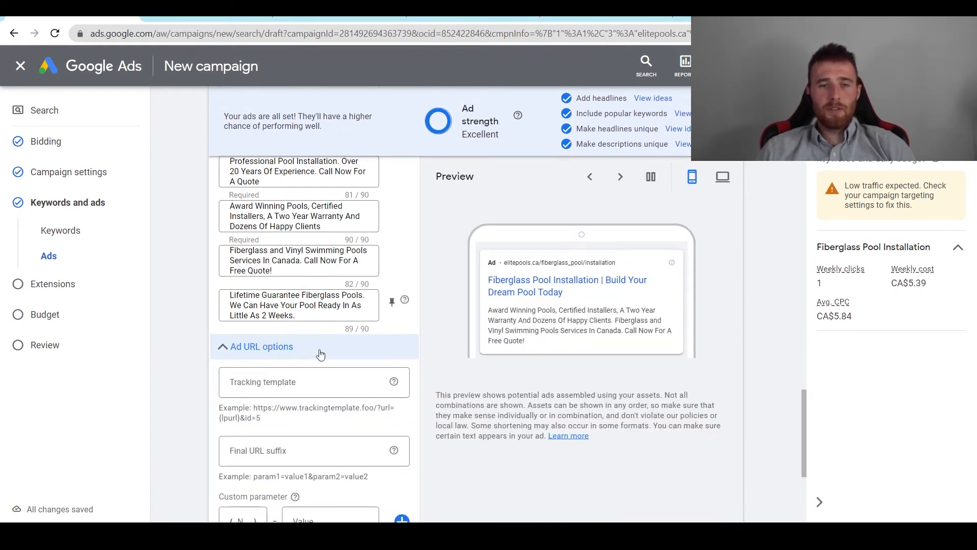
scroll(321, 351, down, 3)
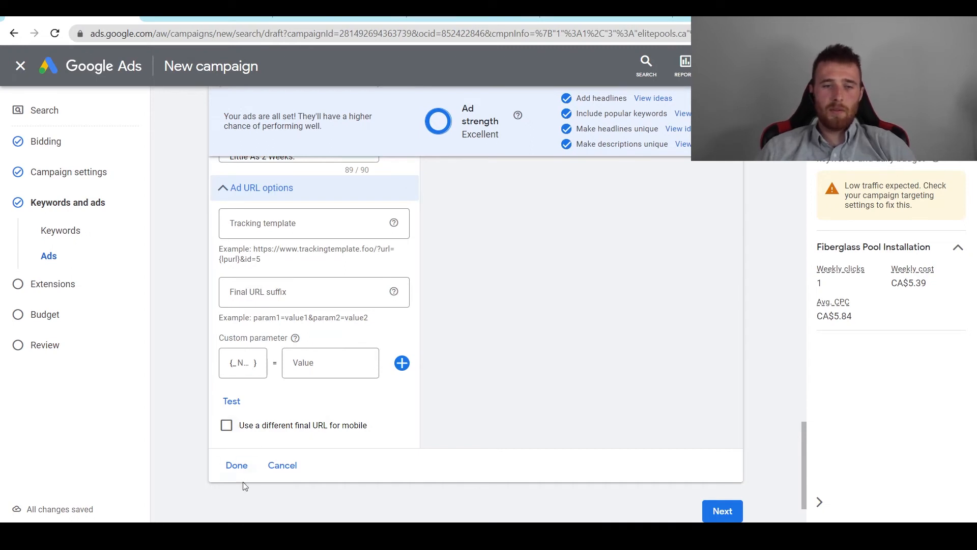
click(243, 466)
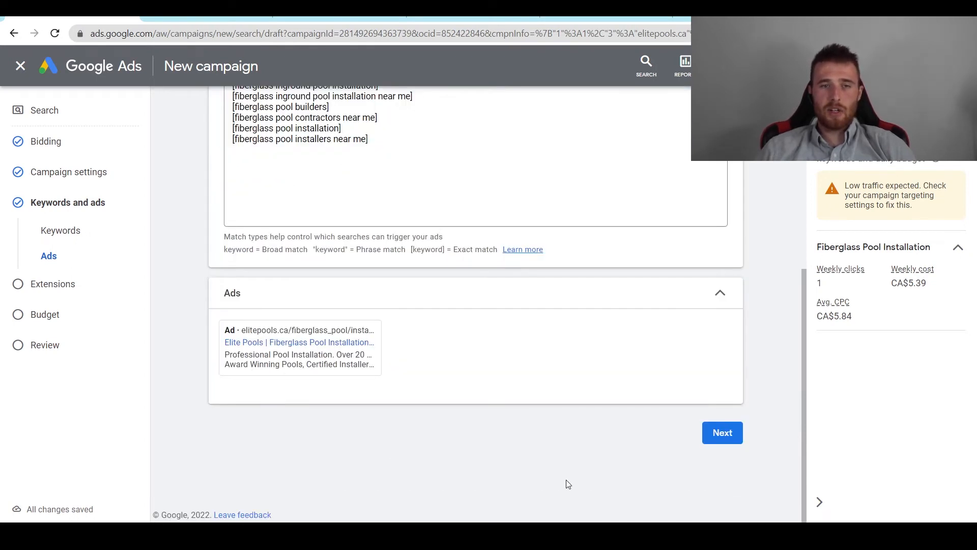
click(723, 433)
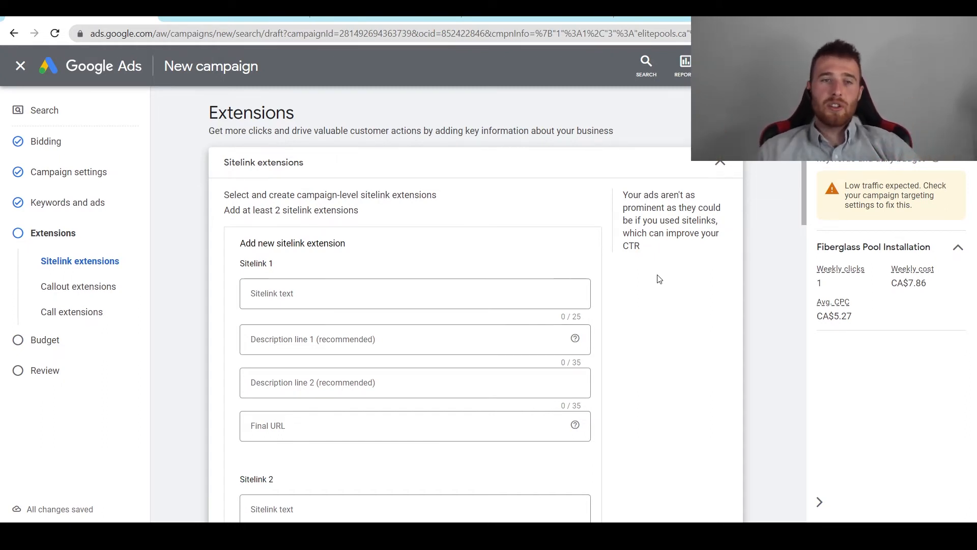
Step: Look over the available extension types, then set the text of Sitelink 1 to "Testimonials"
click(428, 169)
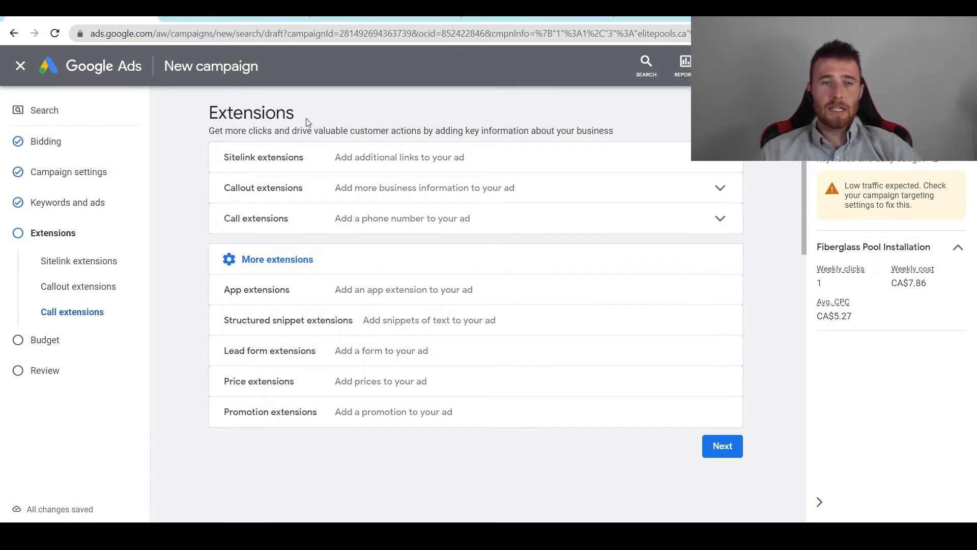
click(372, 160)
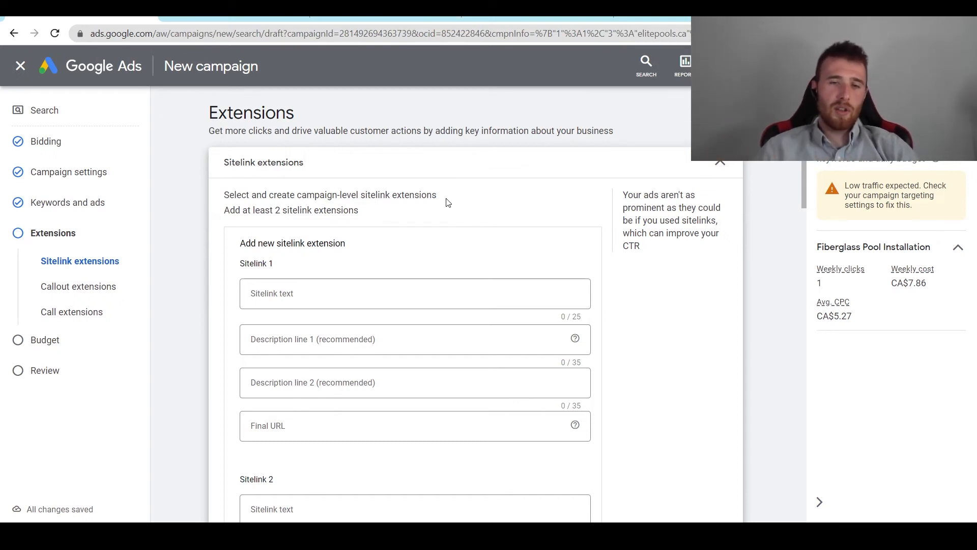
scroll(377, 244, down, 1)
click(377, 244)
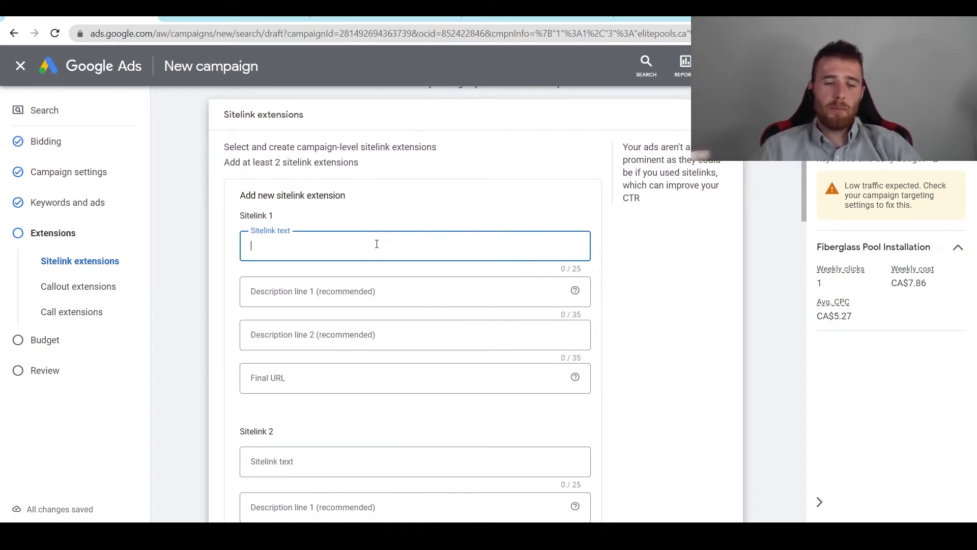
text(Testimonials)
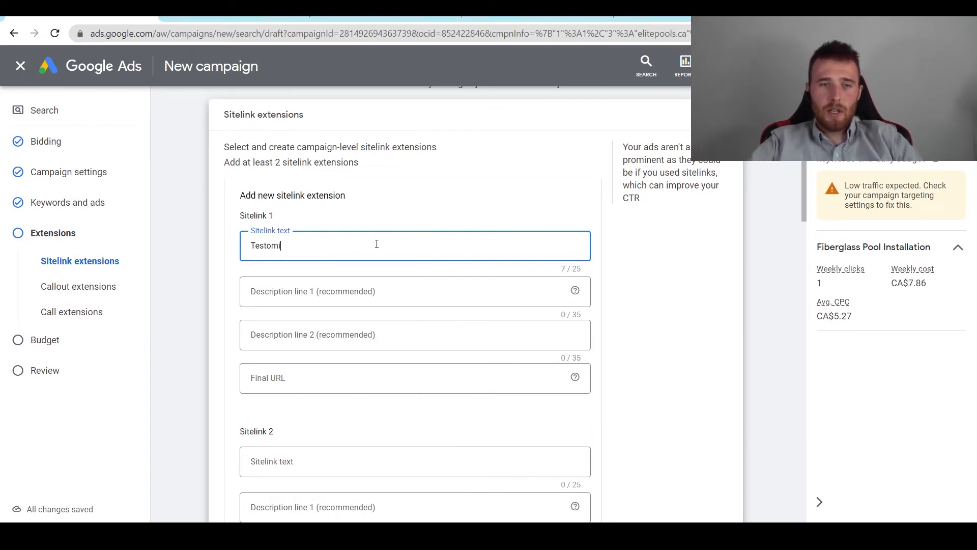
Step: Enter "1000s Of Happy Customers" as description line 1 of Sitelink 1
click(353, 286)
click(410, 289)
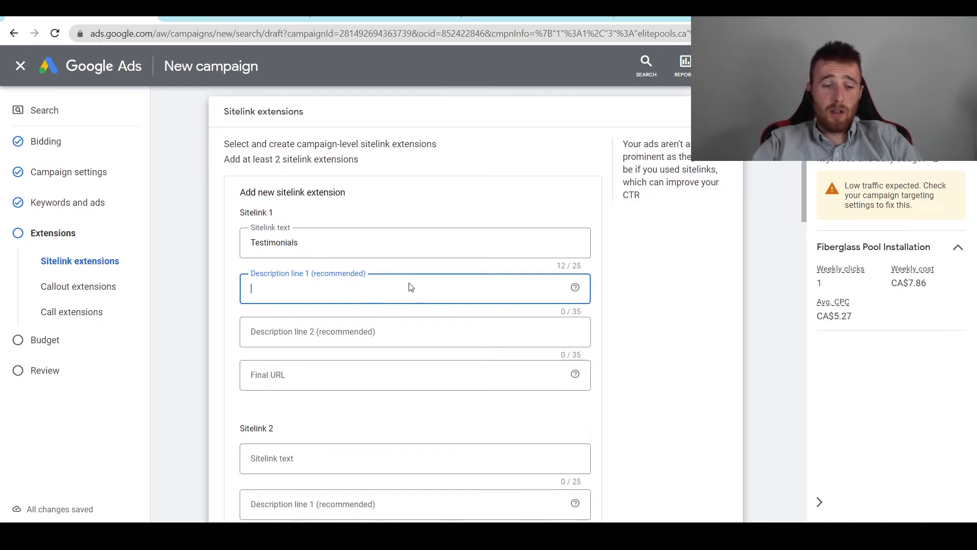
text(1000)
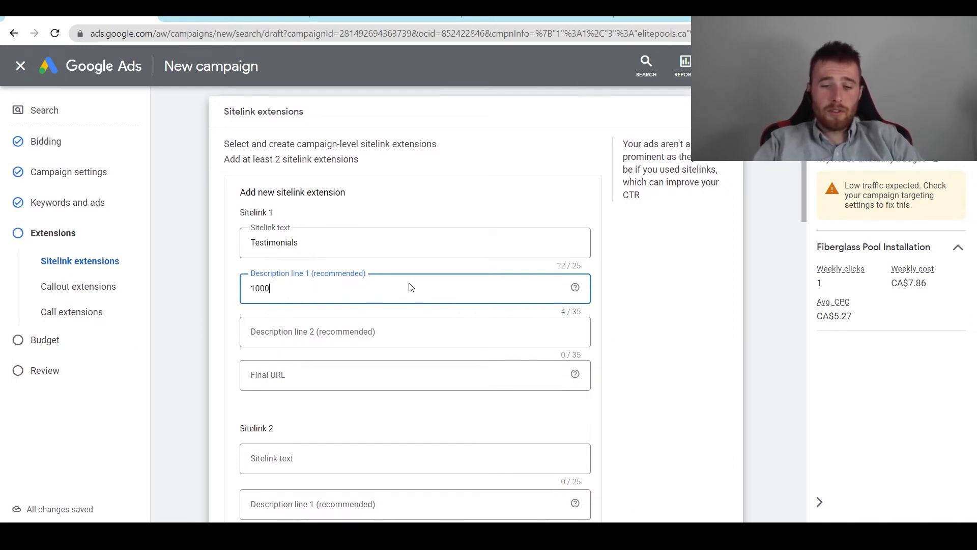
text(s Of)
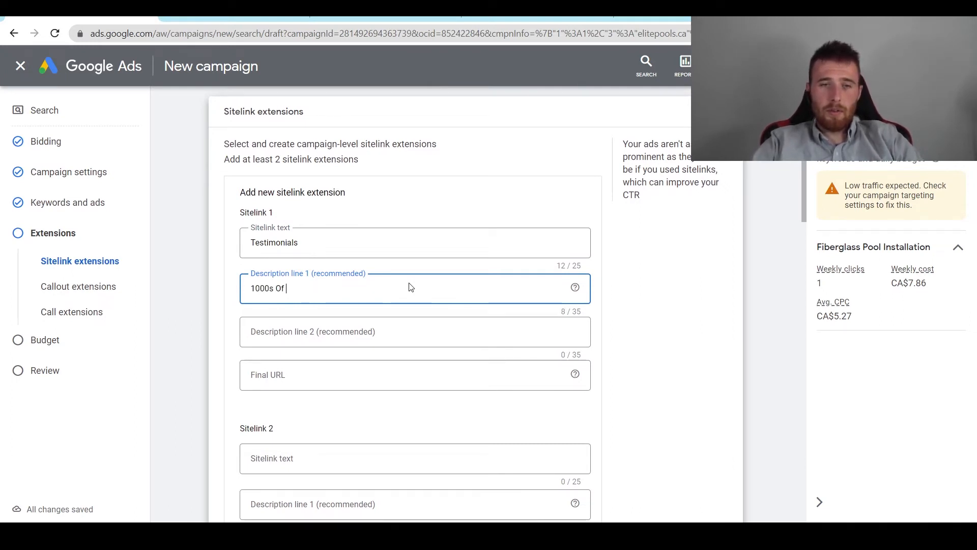
text( Happy )
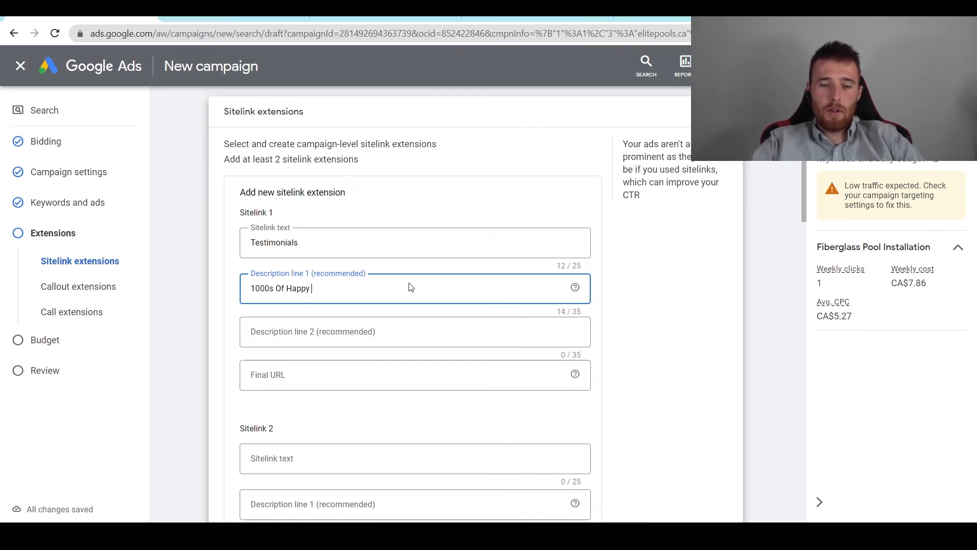
text(Cuso)
text(tomer)
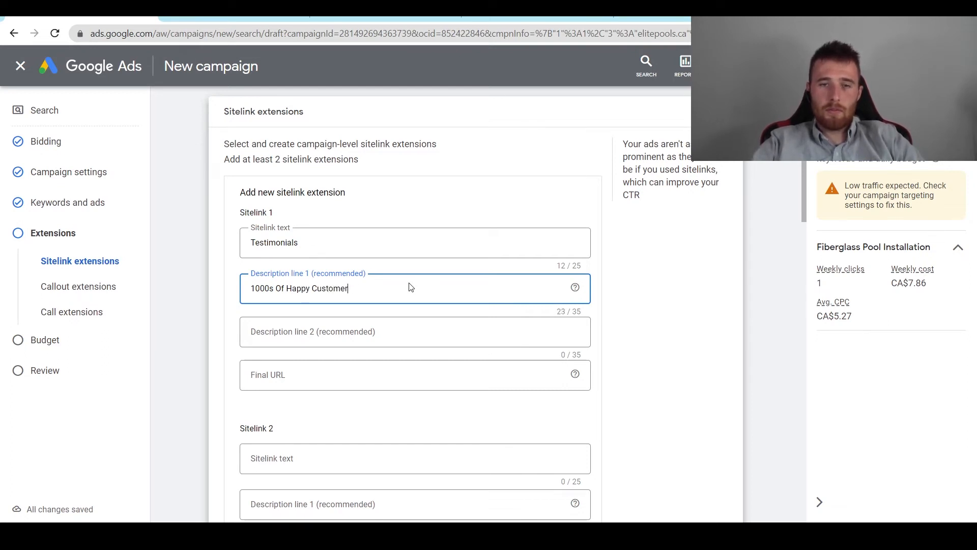
text(s)
key(Tab)
text(Chec)
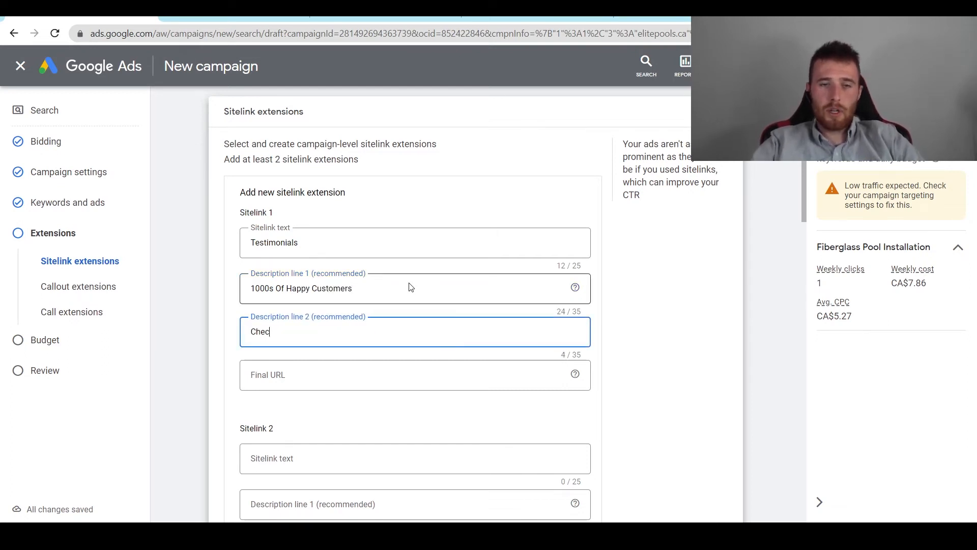
text(k Out Our Video Tes)
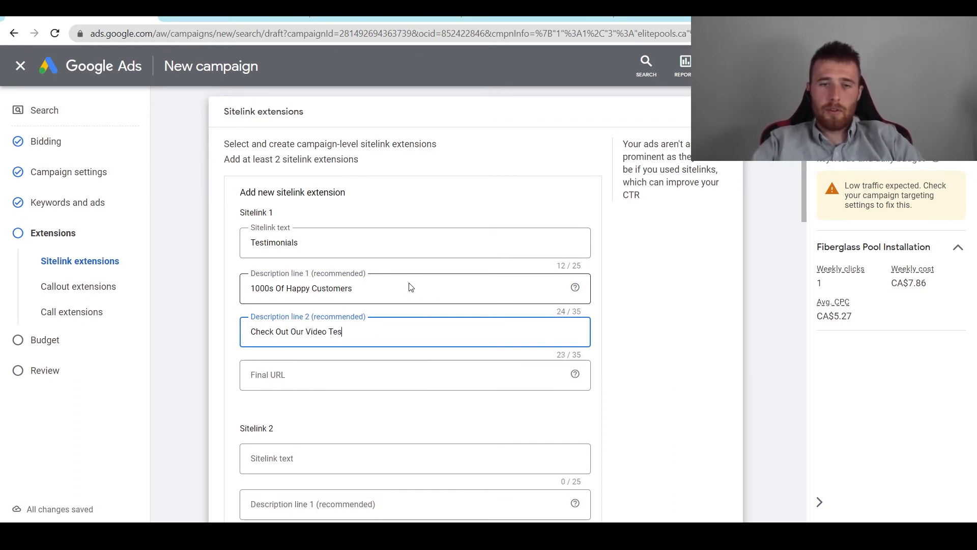
text(timonails)
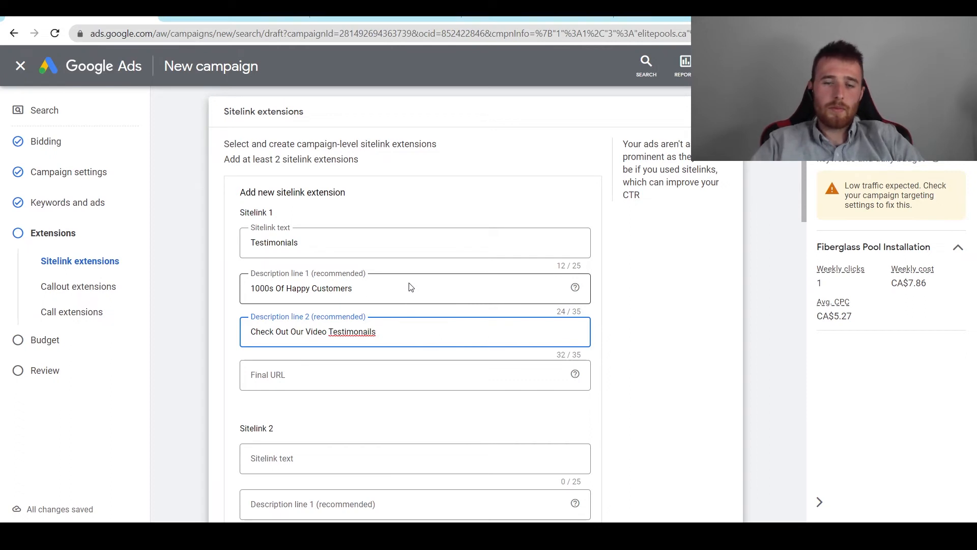
right_click(350, 326)
double_click(352, 332)
right_click(338, 334)
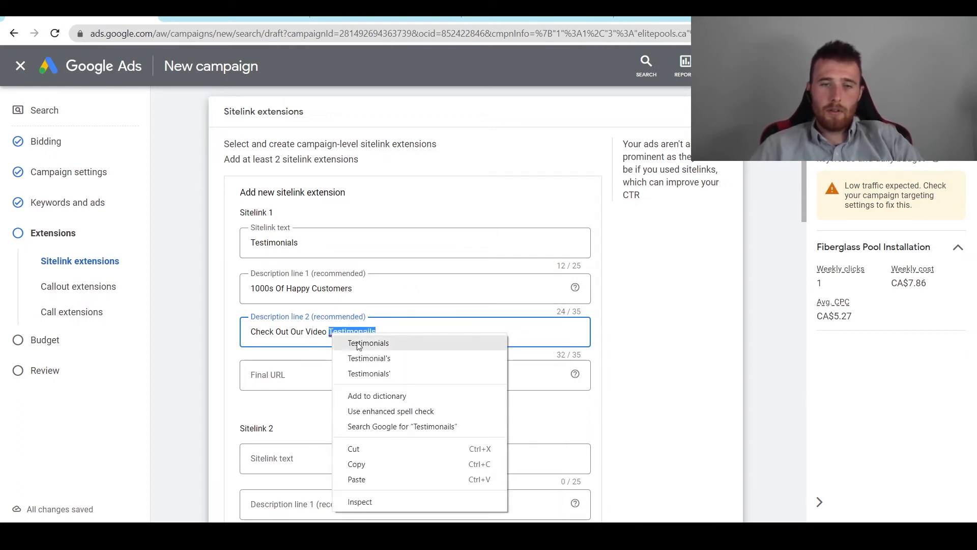
click(357, 342)
click(321, 368)
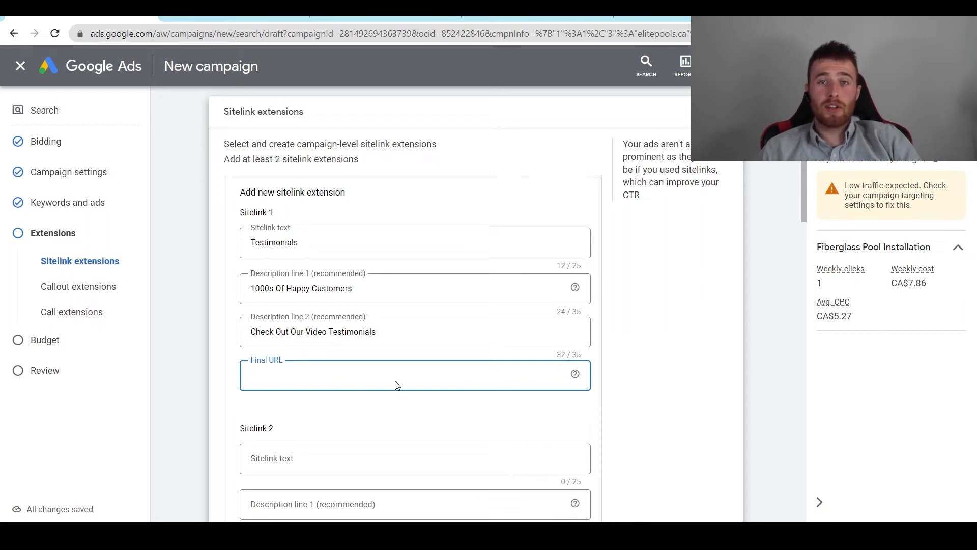
text(https://elitepools.ca/image-gallery/)
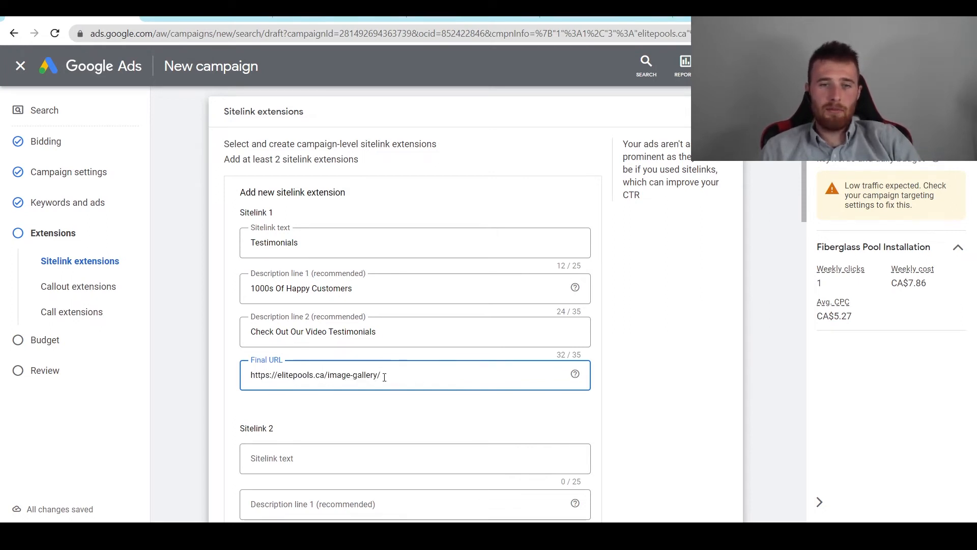
scroll(390, 392, down, 2)
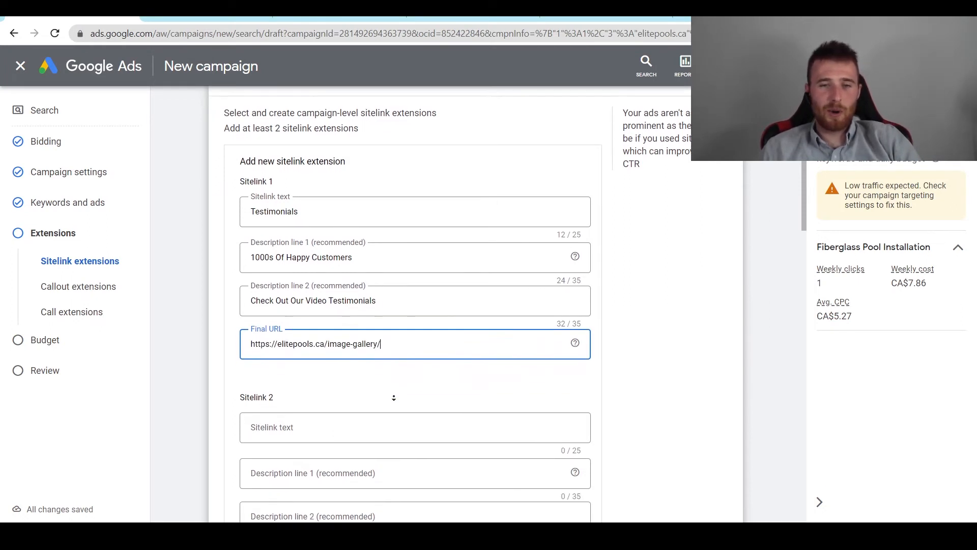
scroll(416, 400, down, 1)
click(318, 336)
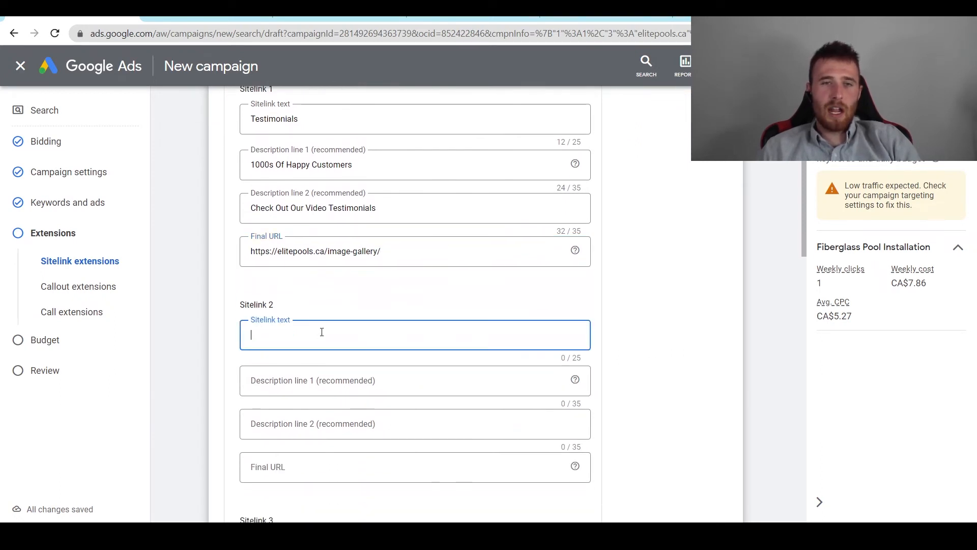
text(Fibe)
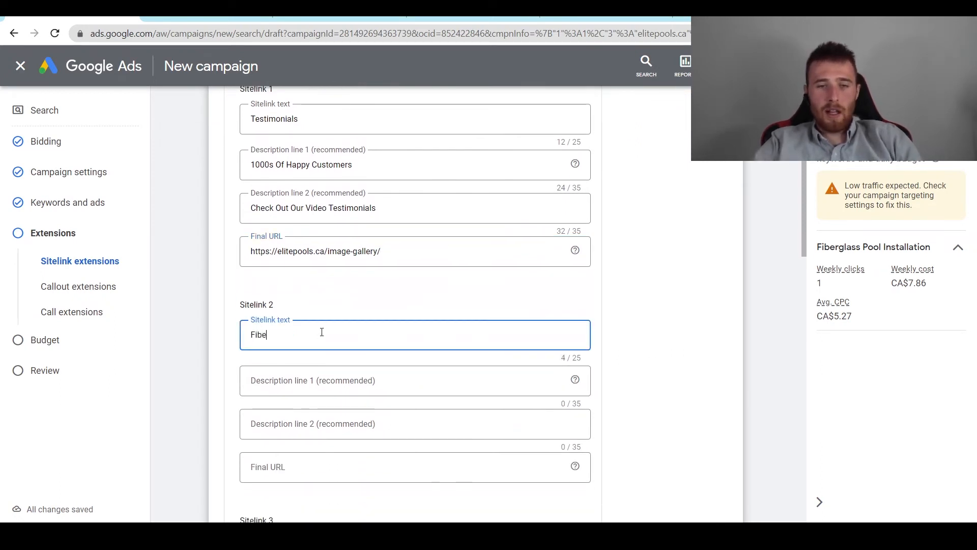
text(rglass Pools)
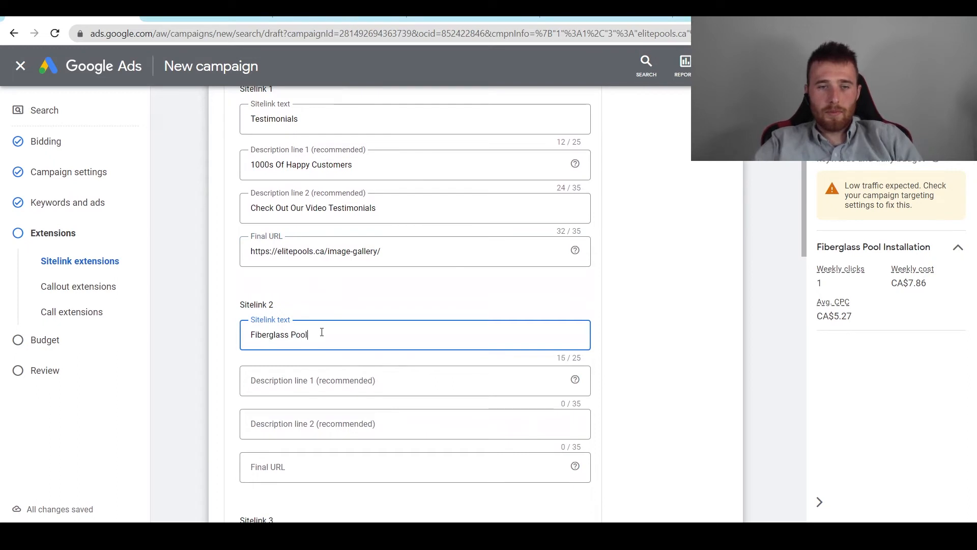
click(336, 464)
text(https://elitepools.ca/pools/fiberglass/)
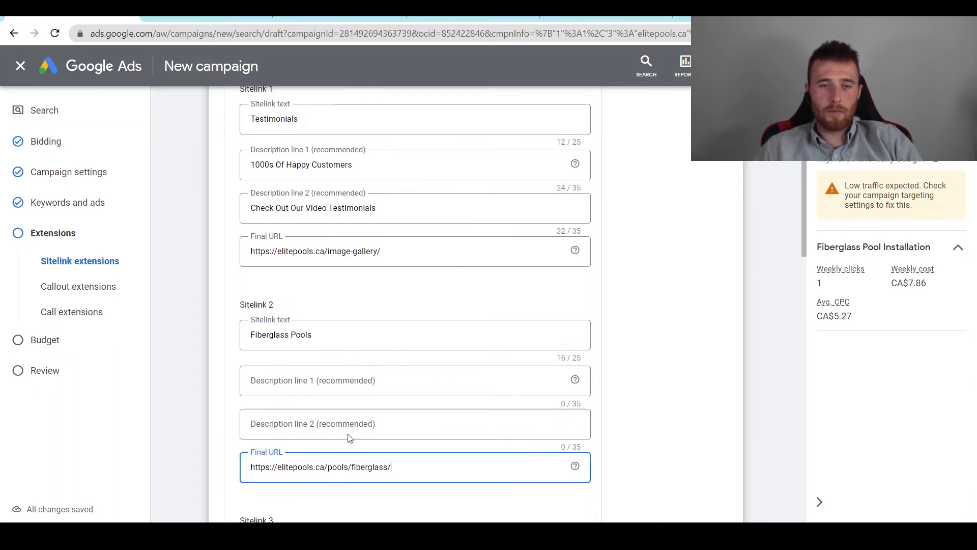
Step: Enter "Award Winning Fiberglass Pools" as description line 1 of Sitelink 2
click(364, 380)
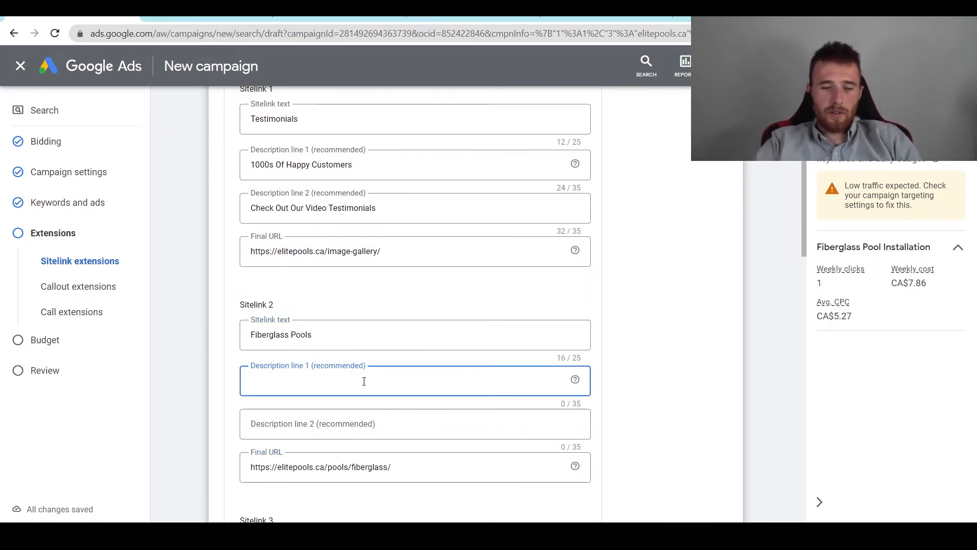
text(Award W)
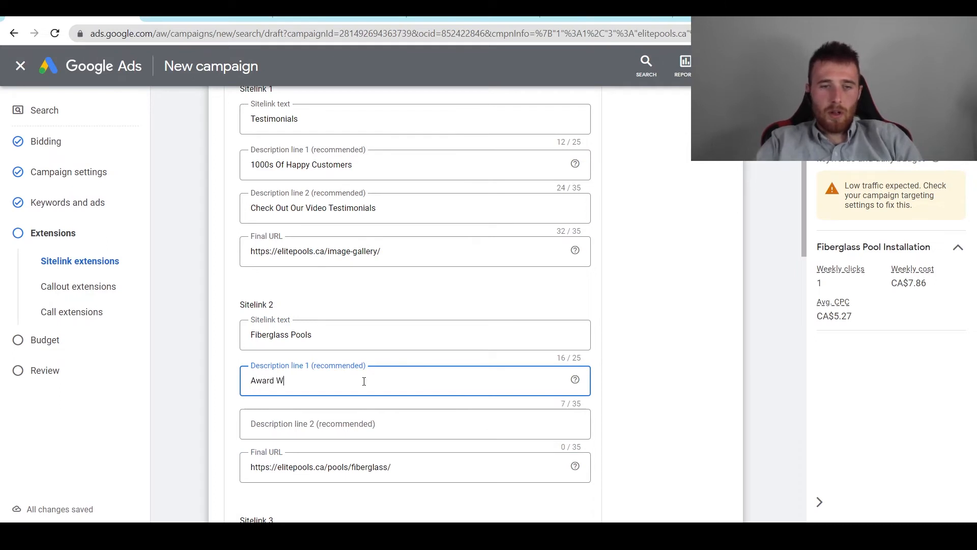
text(inning )
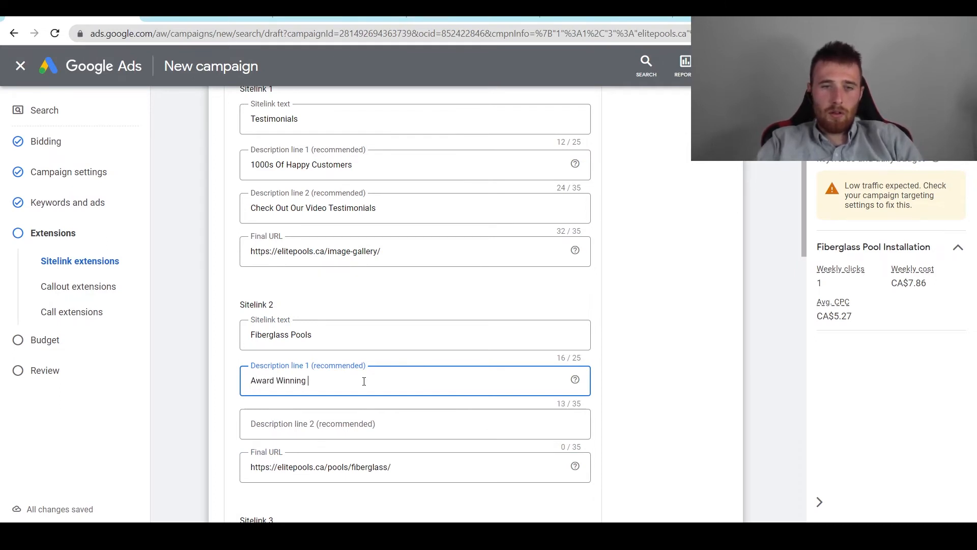
text(Fibergl)
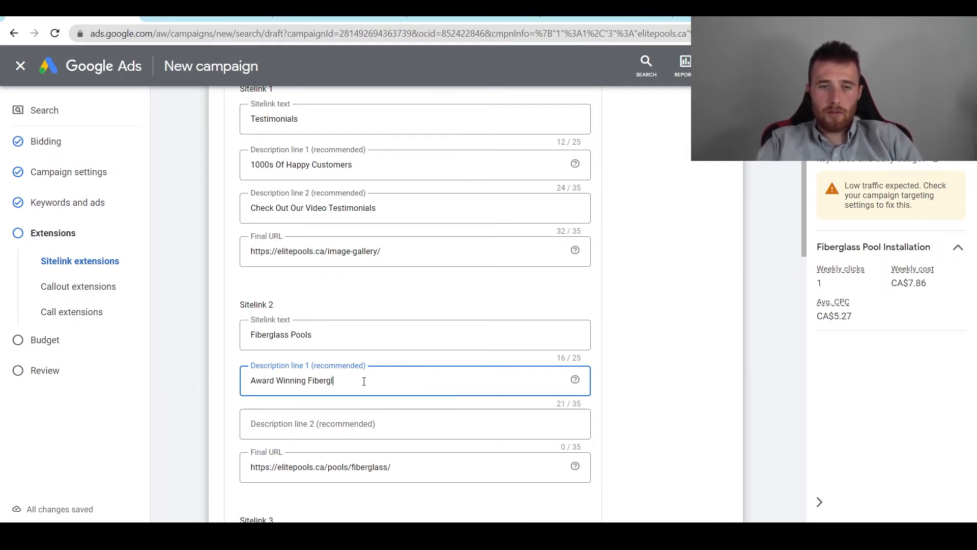
text(ass Pools)
Step: Enter "Check Out Our Finished Pools" as description line 2 of Sitelink 2
key(Tab)
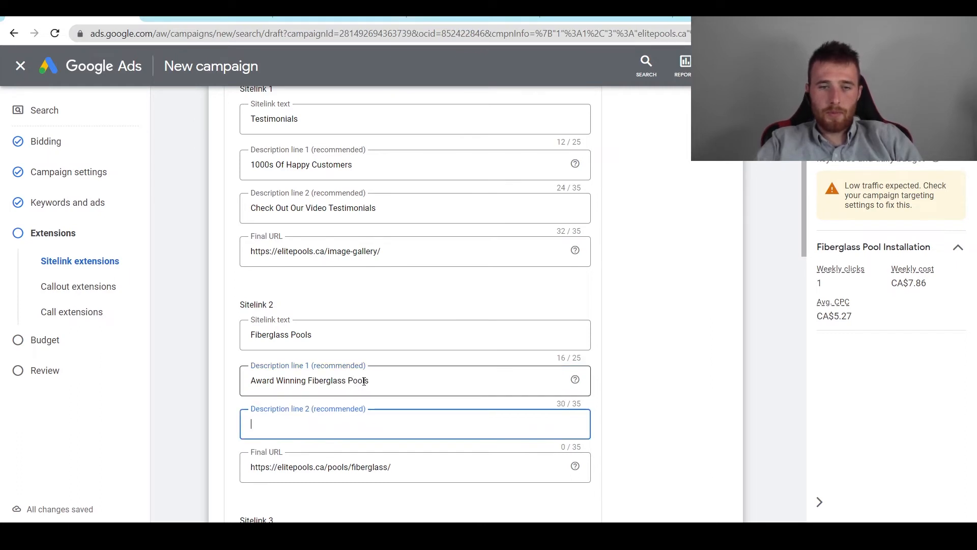
text(Check Out )
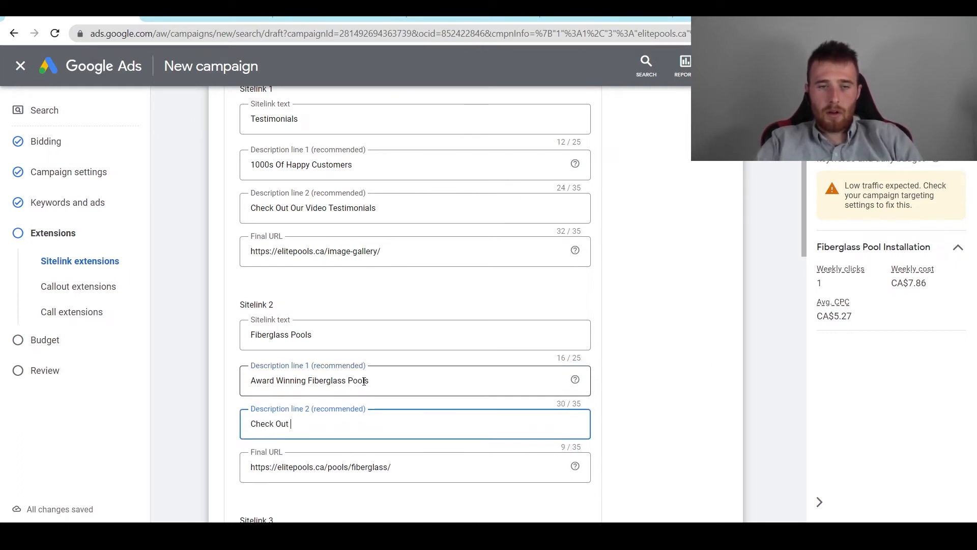
text(Our)
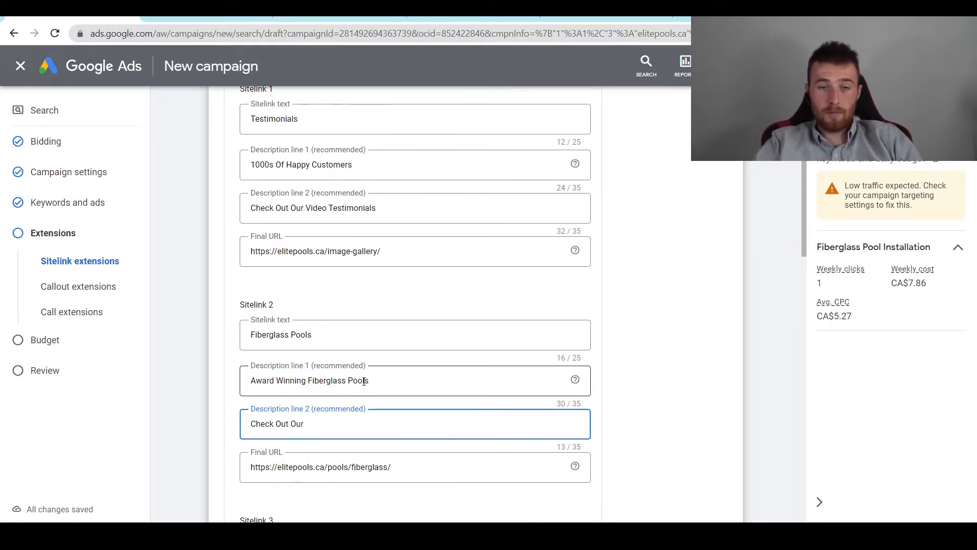
text( Finished Po)
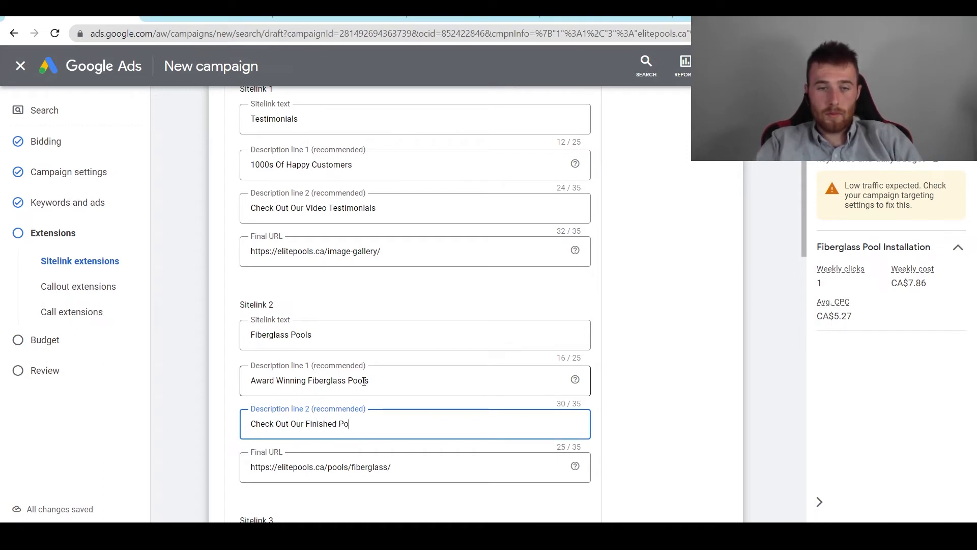
text(lsls)
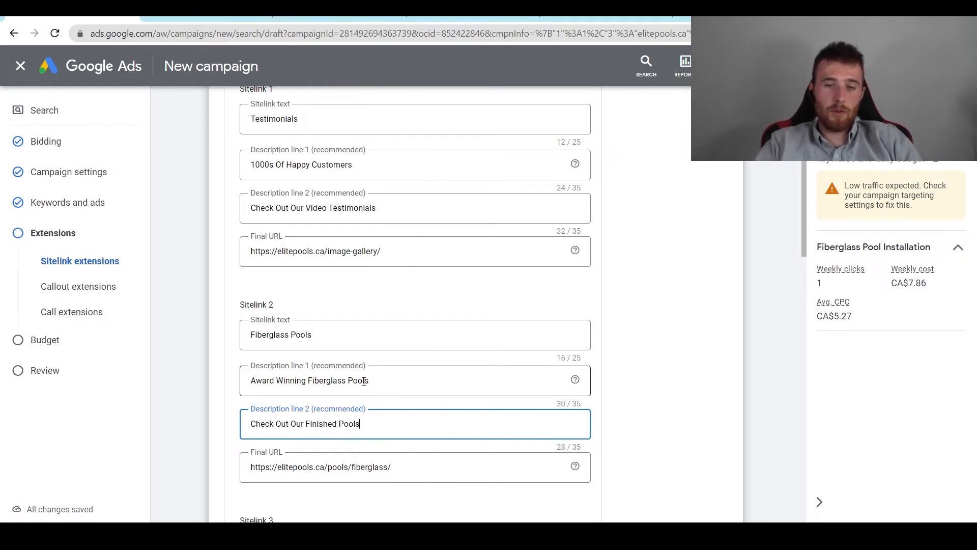
click(614, 406)
Step: Set the text of Sitelink 3 to "Vinyl" and the text of Sitelink 4 to "Inground"
scroll(613, 410, down, 1)
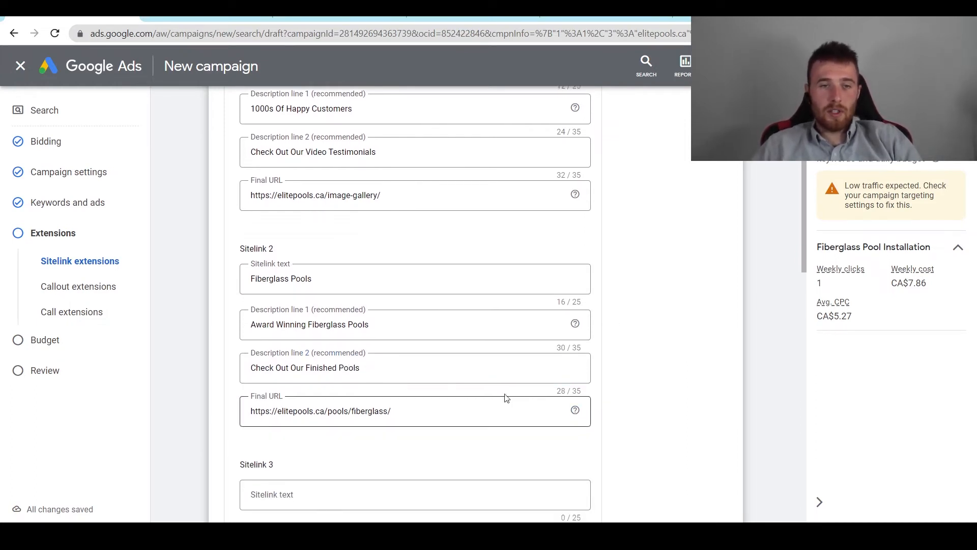
scroll(458, 379, up, 3)
scroll(415, 359, down, 6)
click(270, 336)
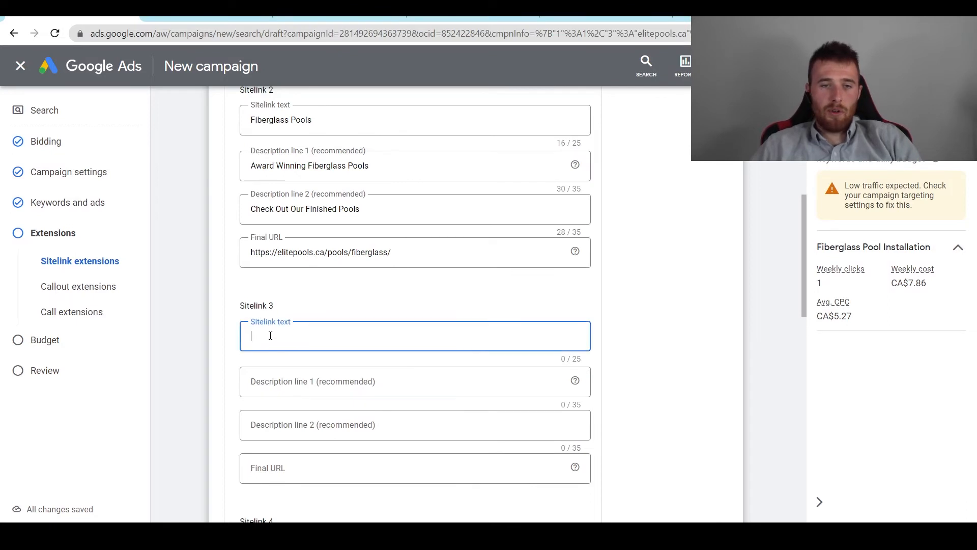
text(Vinyl)
scroll(271, 337, down, 3)
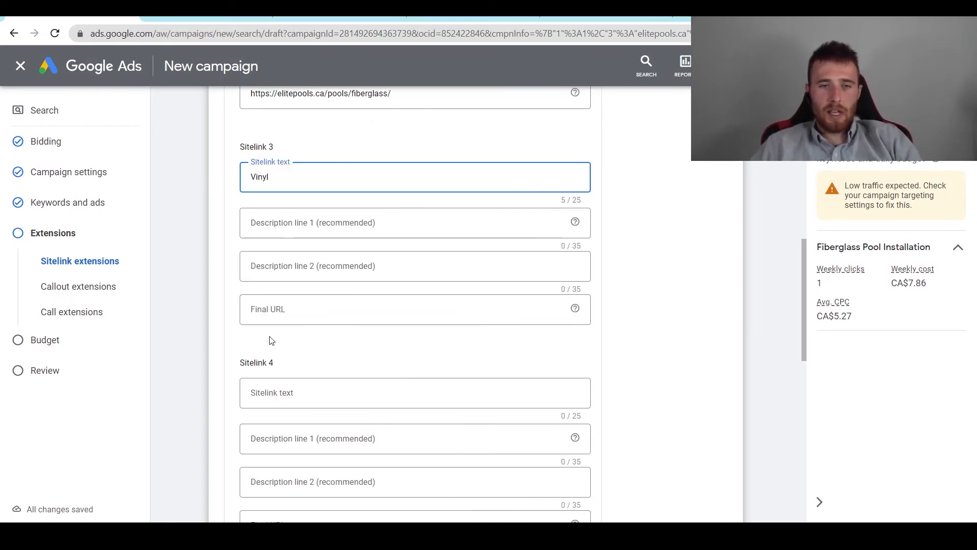
click(331, 392)
text(Ing)
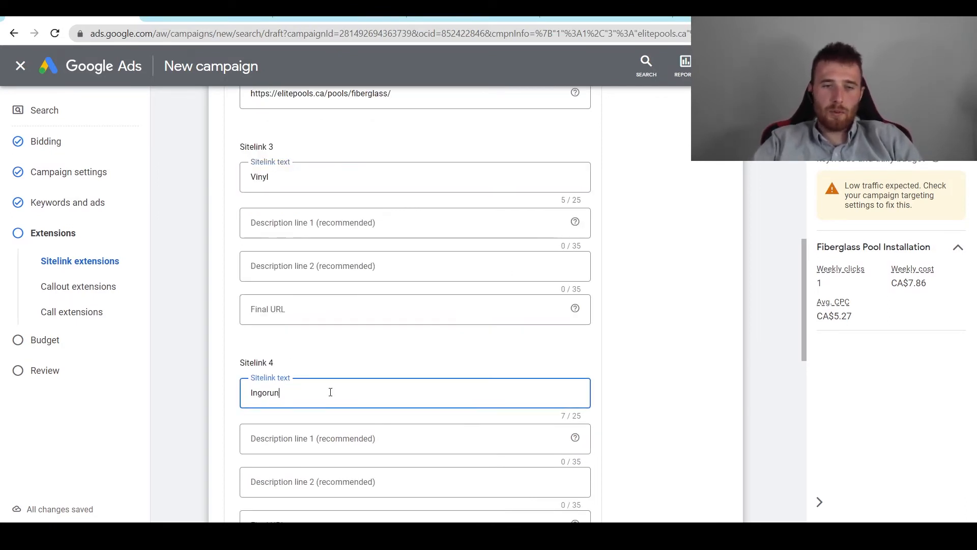
text(orun)
key(BackSpace)
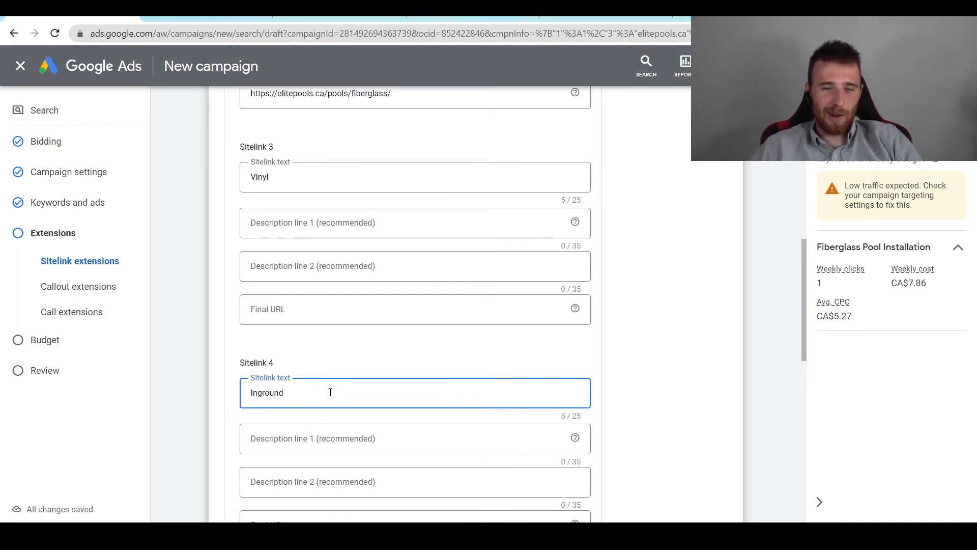
Step: Review the texts, descriptions and final URLs of all four sitelinks, then save the sitelink extensions
scroll(610, 173, up, 10)
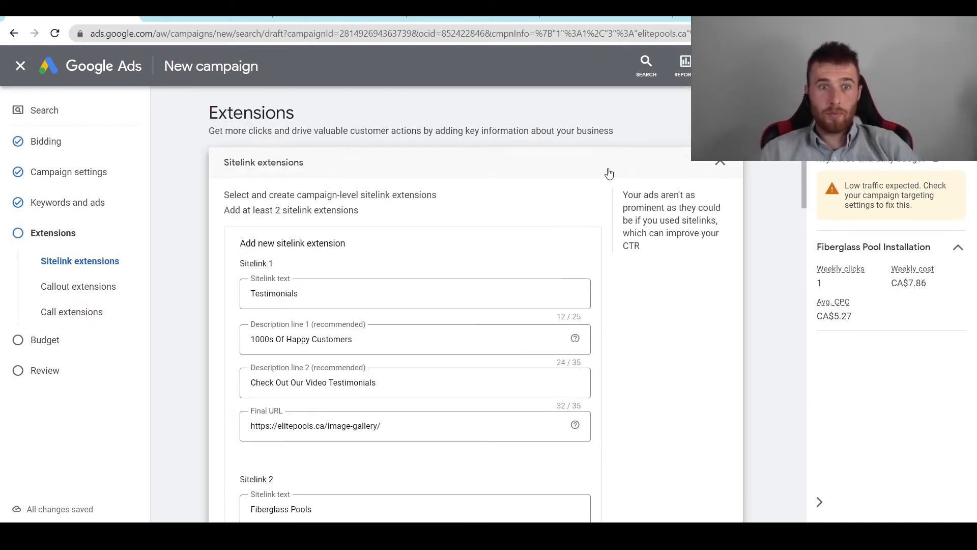
middle_click(627, 260)
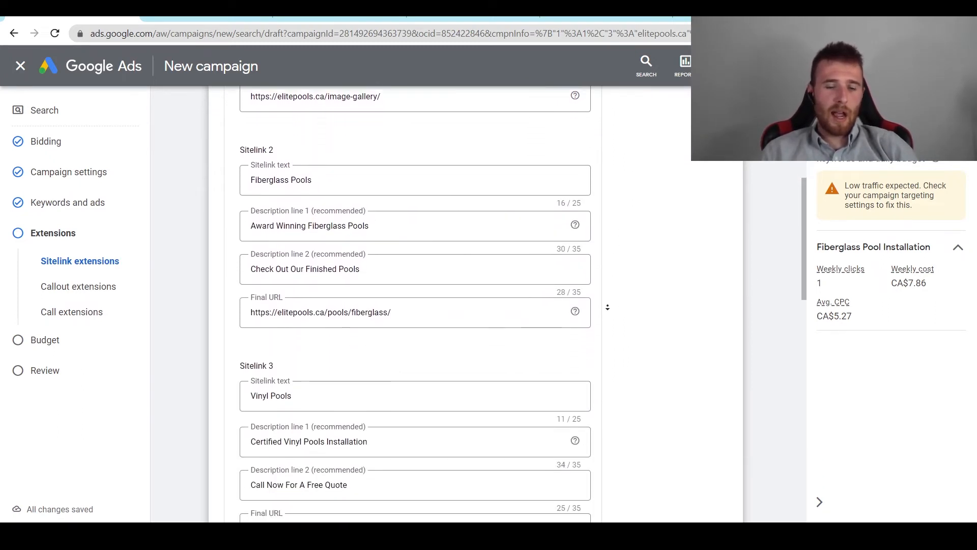
middle_click(595, 323)
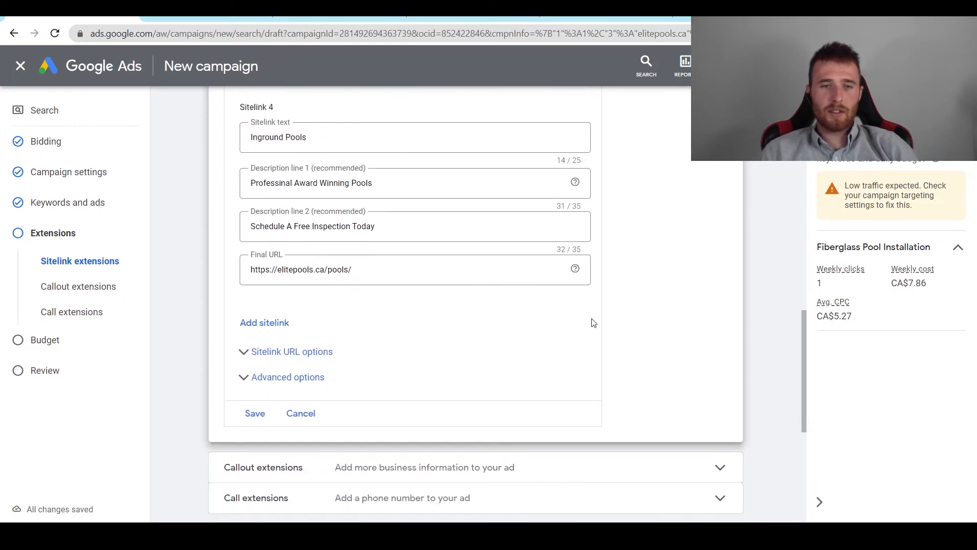
scroll(646, 284, up, 12)
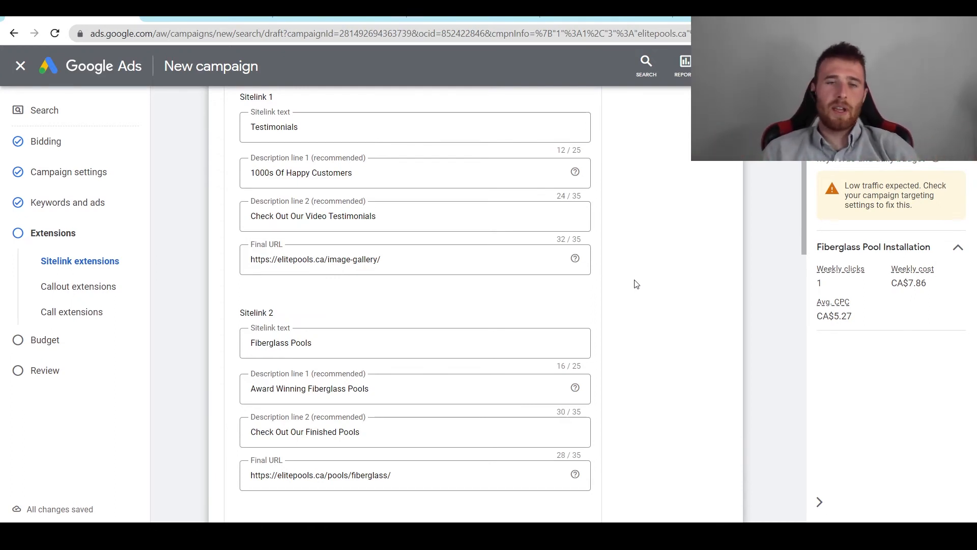
scroll(650, 323, down, 4)
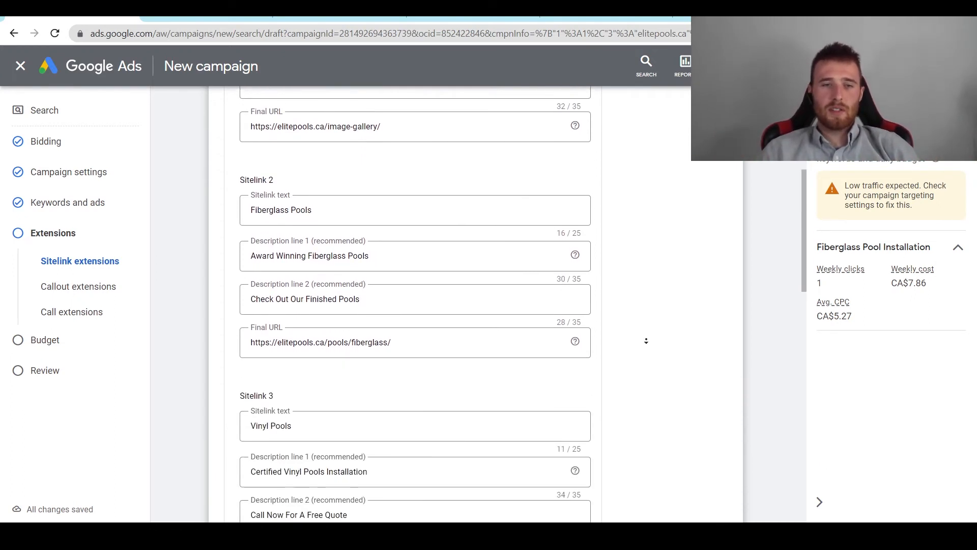
scroll(646, 341, down, 9)
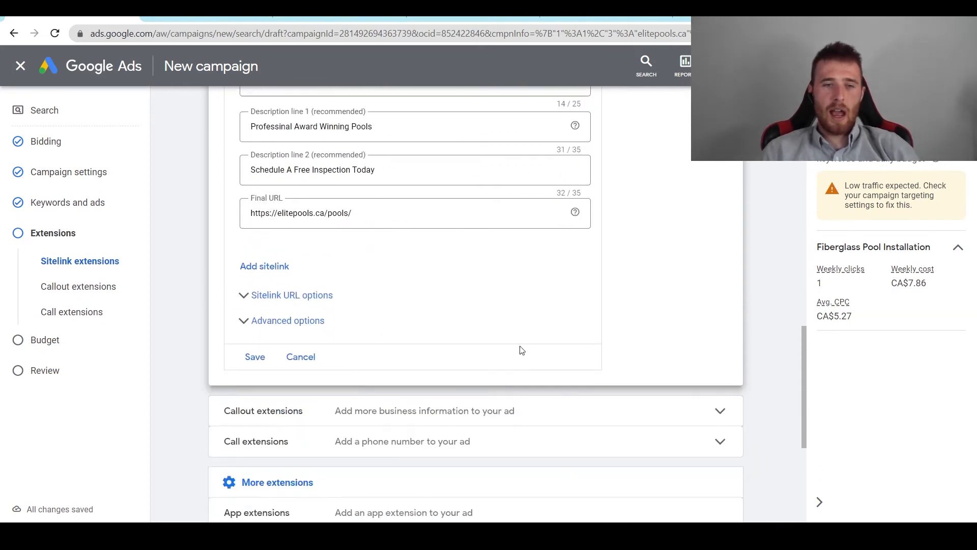
click(254, 357)
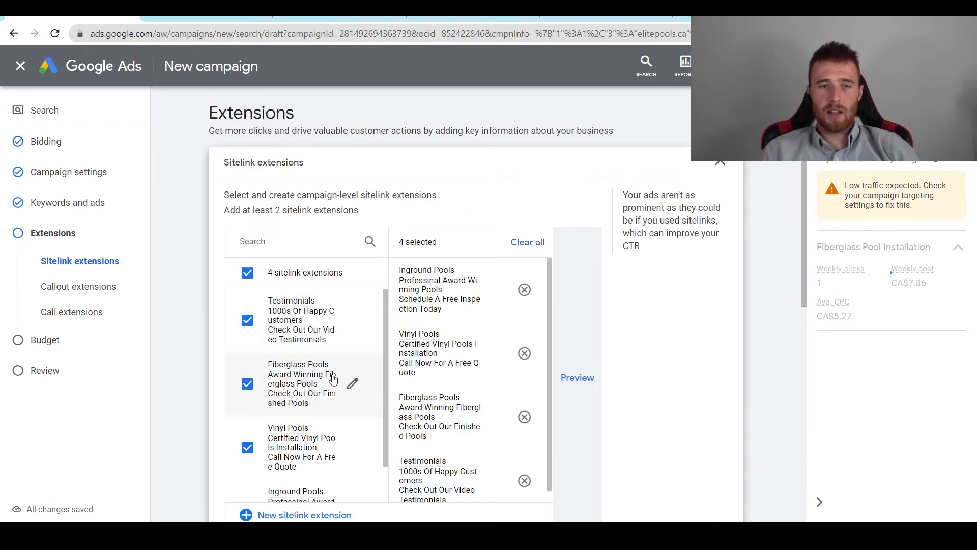
Step: Start a new callout extension and enter "Lifetime Guarantee" as callout text 1
scroll(333, 379, down, 3)
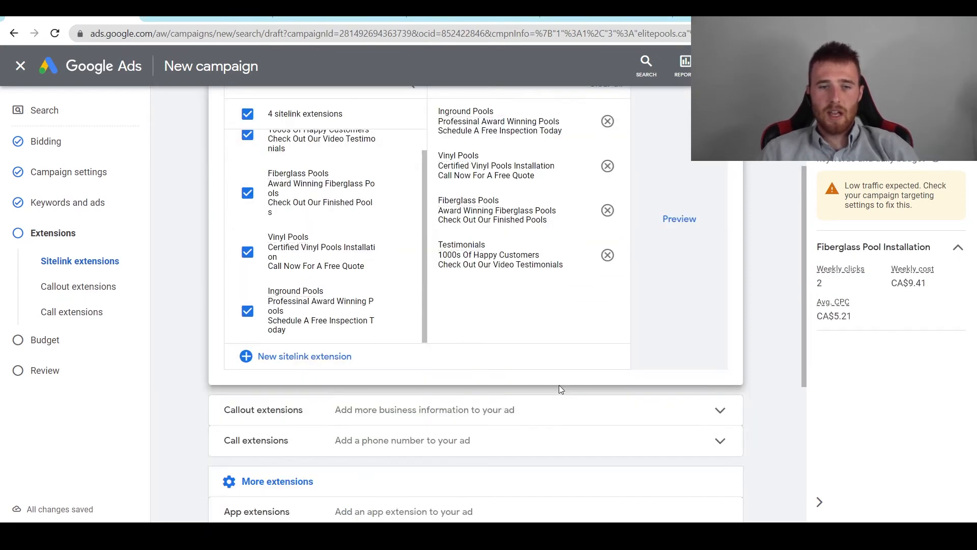
click(264, 410)
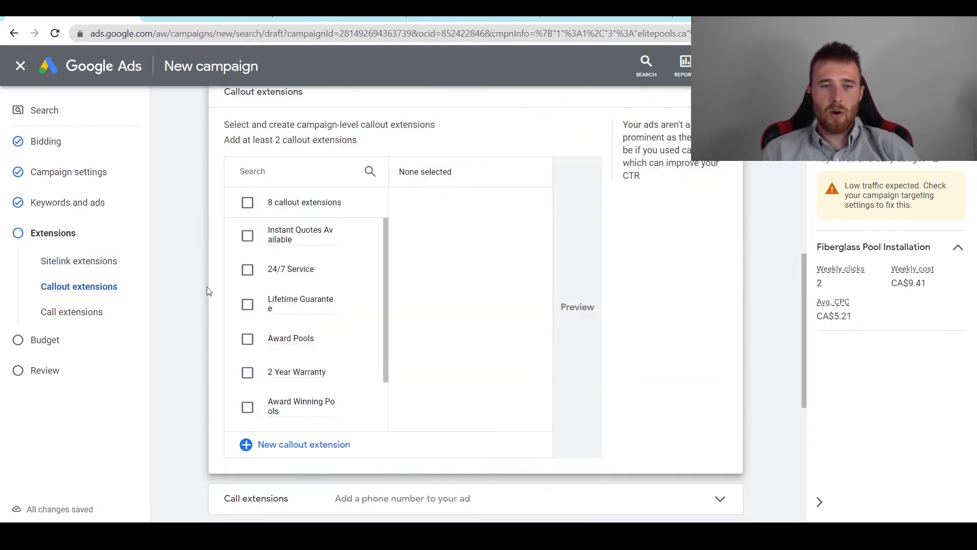
click(270, 450)
click(395, 210)
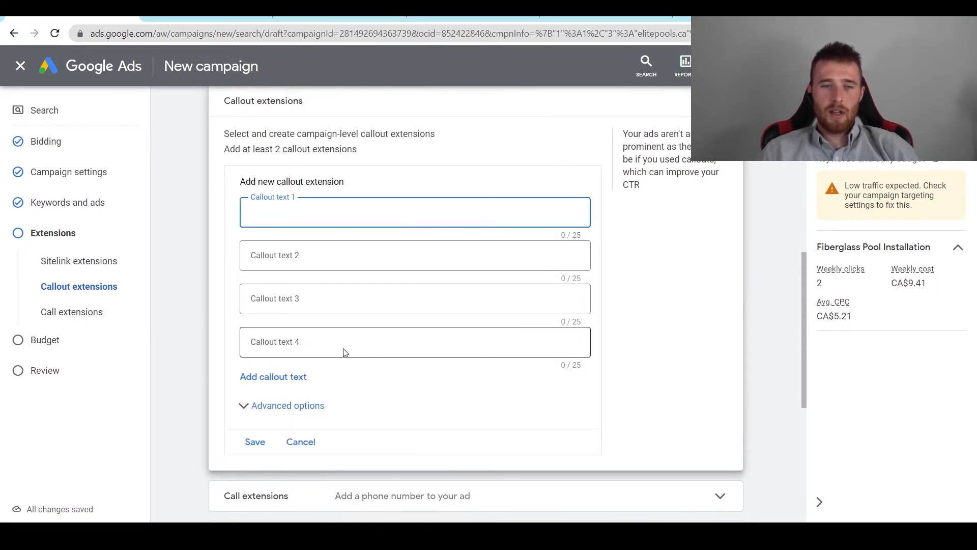
text(Life)
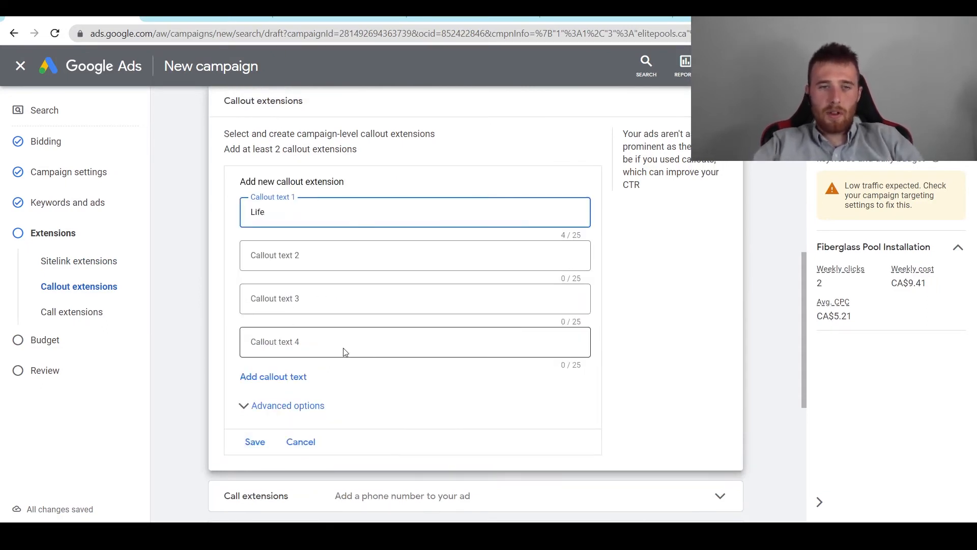
text(time Guarantee)
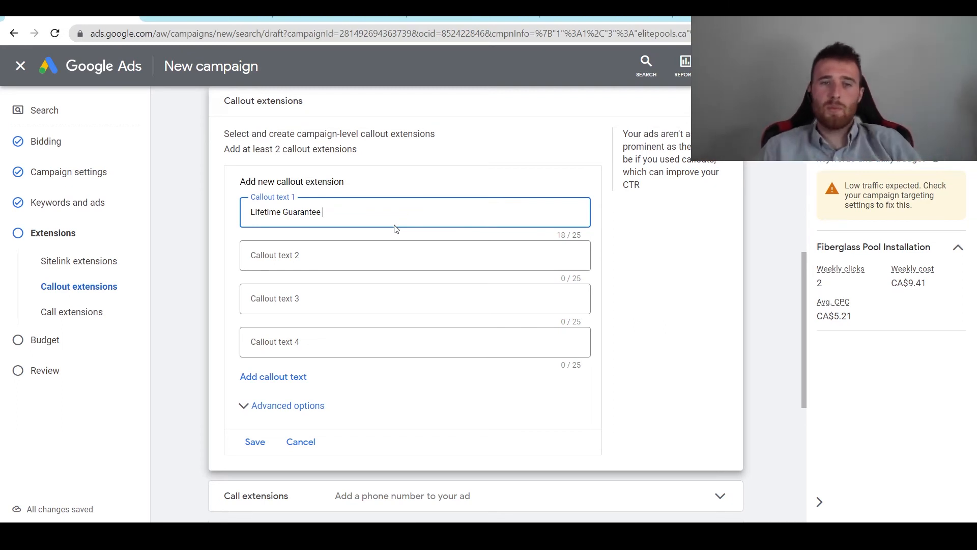
Step: Enter "Get A Free Quote", "Certified Installers" and "Award Winning Pools" as callout texts 2, 3 and 4
click(335, 257)
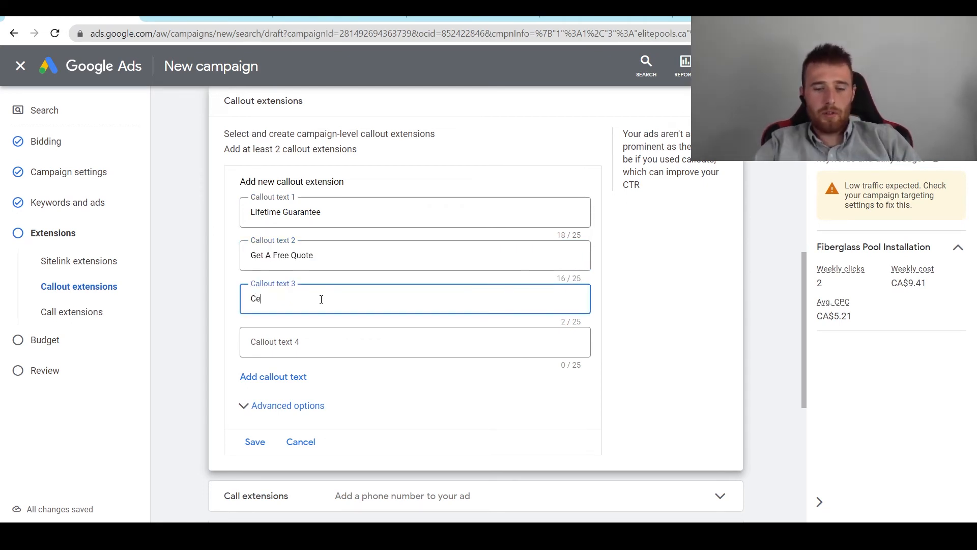
text(rtfied Installa)
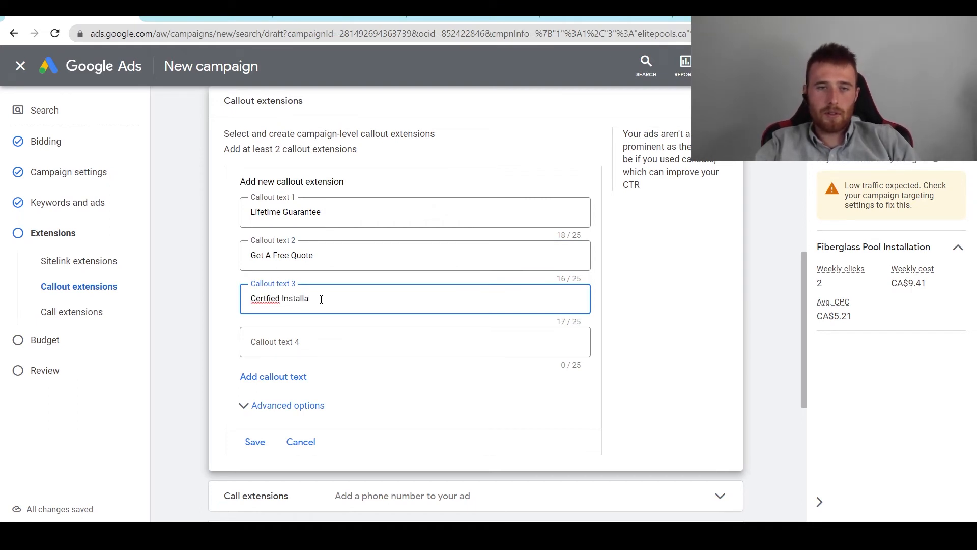
click(281, 342)
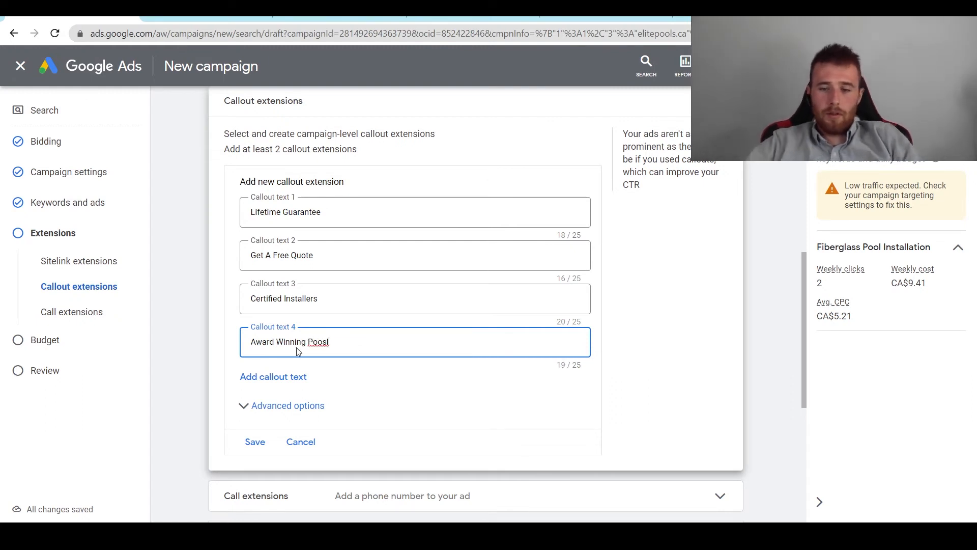
text(s)
Step: Check the four callout texts and save the new callout extensions
scroll(305, 354, up, 3)
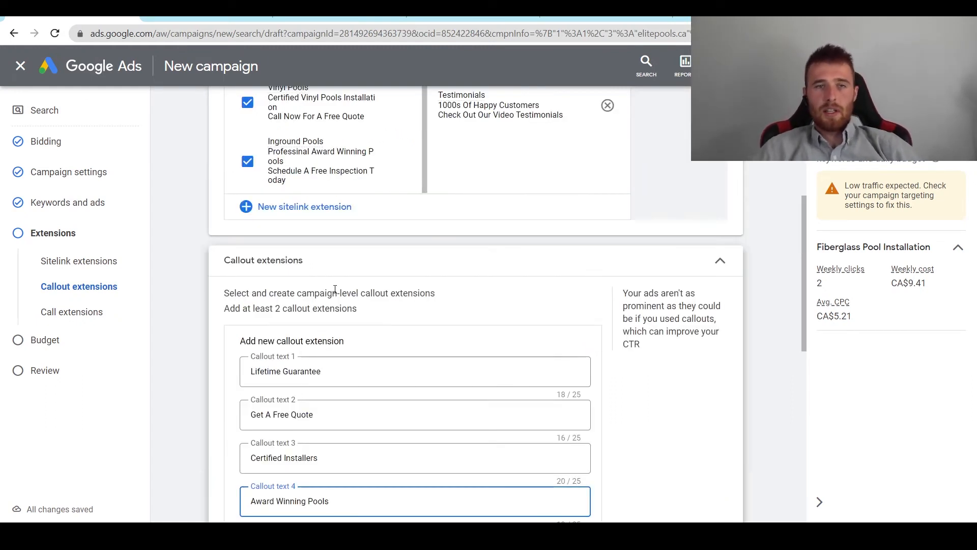
scroll(298, 379, down, 3)
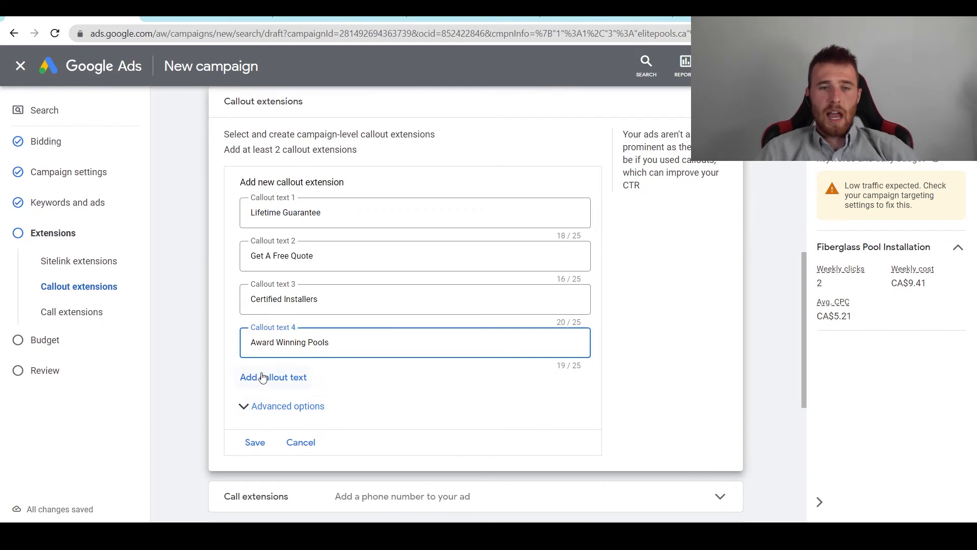
click(618, 308)
scroll(620, 336, down, 1)
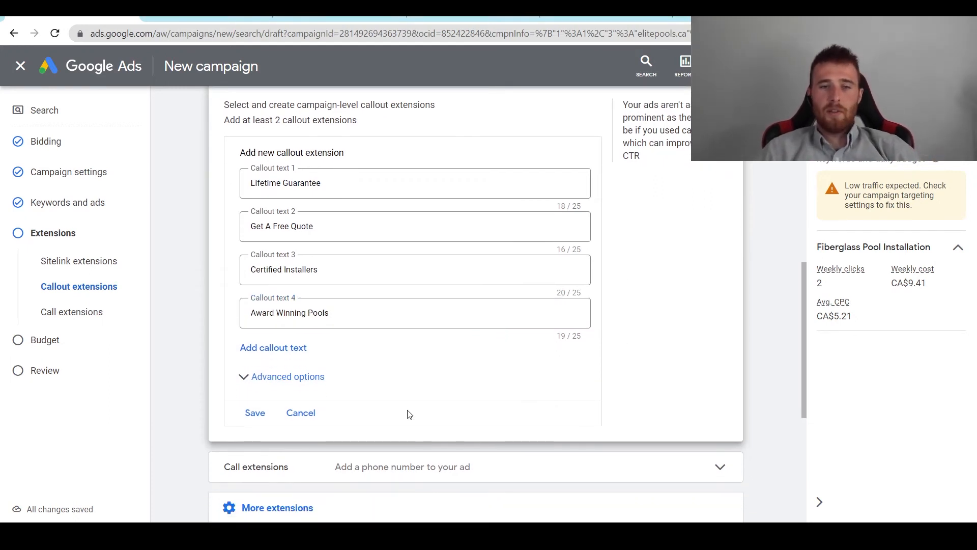
click(258, 412)
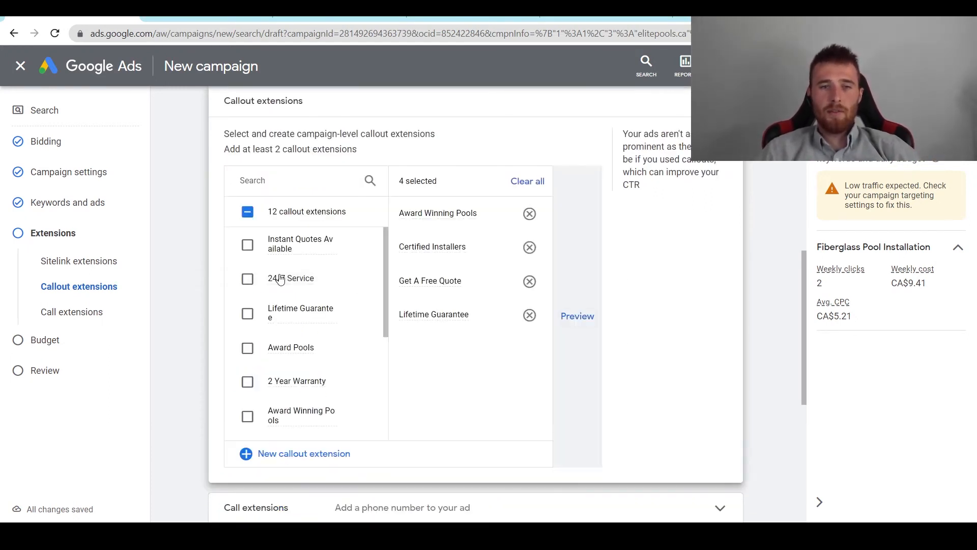
Step: Look through the available callout extensions and compare them with the ones selected for the campaign
scroll(317, 429, down, 3)
scroll(539, 290, up, 3)
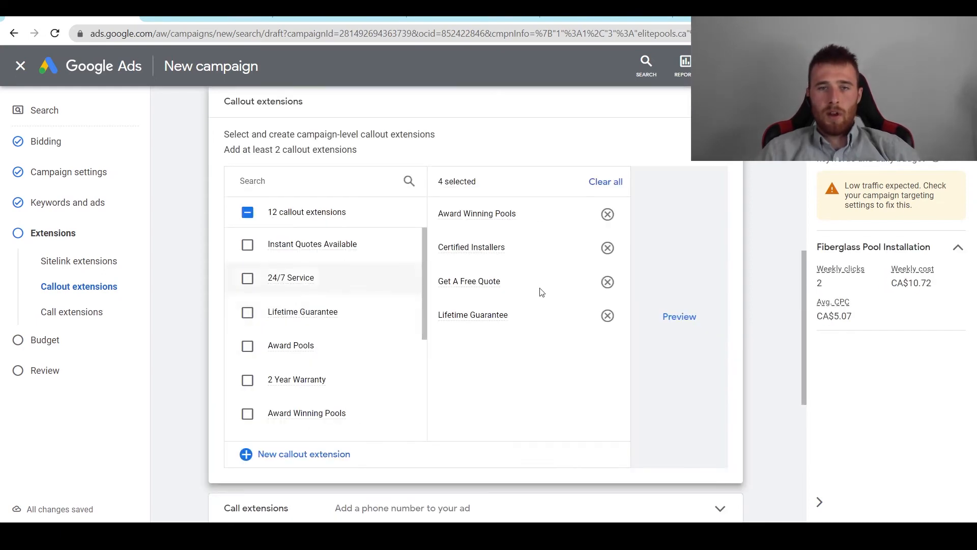
scroll(288, 262, up, 6)
scroll(288, 262, down, 6)
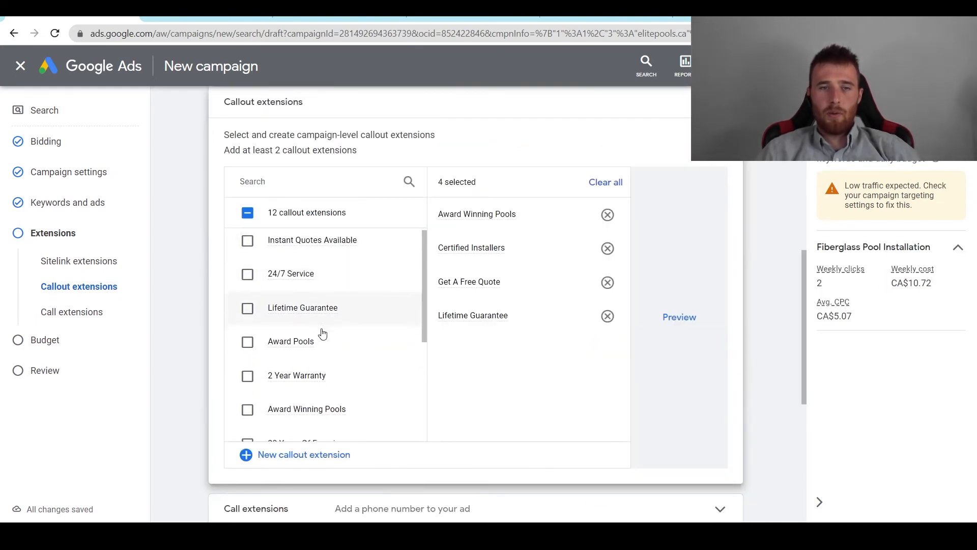
scroll(320, 332, down, 3)
scroll(258, 371, down, 2)
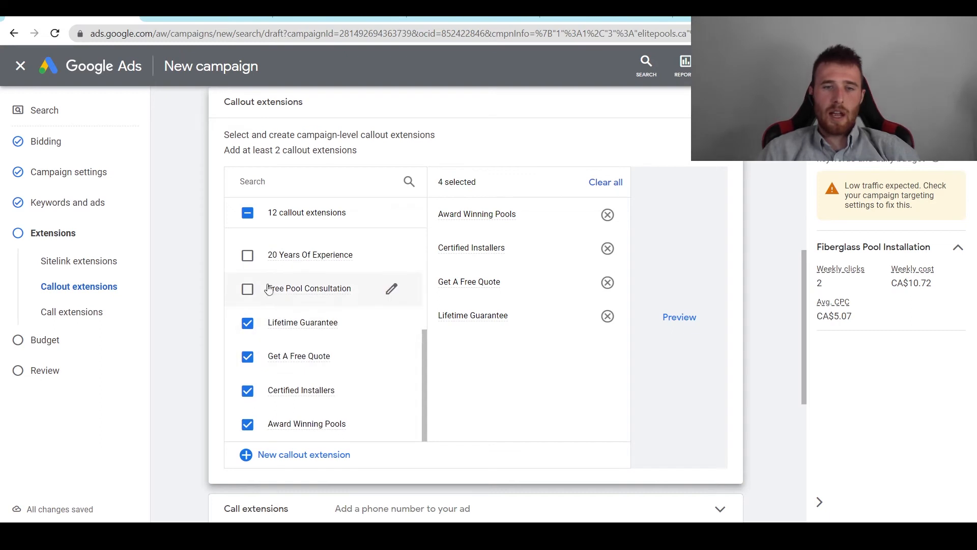
scroll(303, 345, up, 3)
Step: Try adding the existing "2 Year Warranty" and older "Award Winning Pools" callouts to the selection, and deselect both again
click(248, 316)
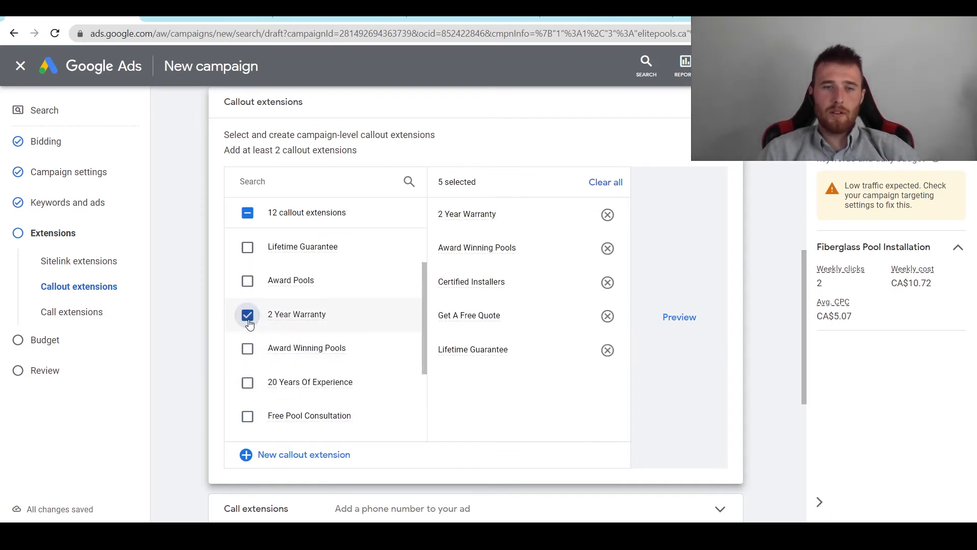
click(247, 315)
click(247, 349)
click(247, 351)
scroll(290, 343, down, 3)
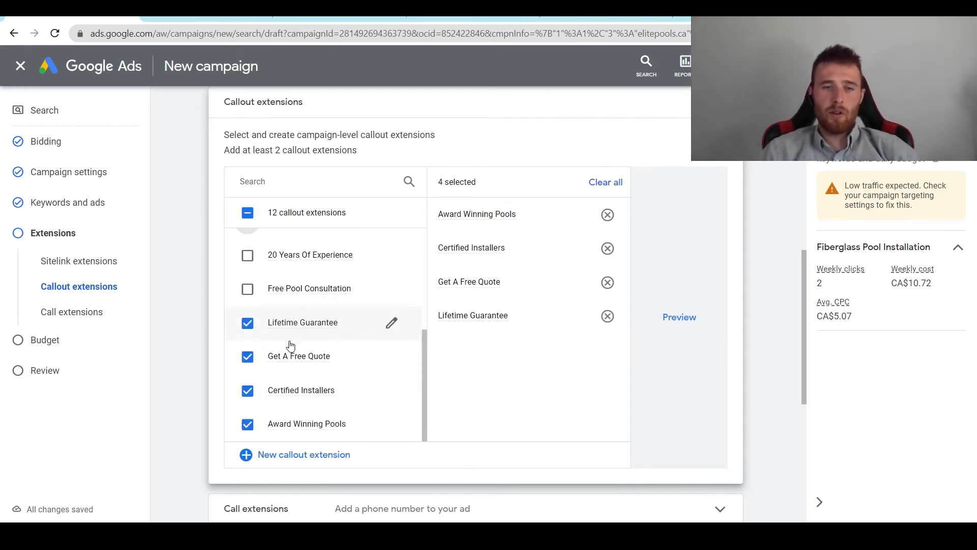
Step: Start a new call extension and set its country to Canada
scroll(299, 242, down, 3)
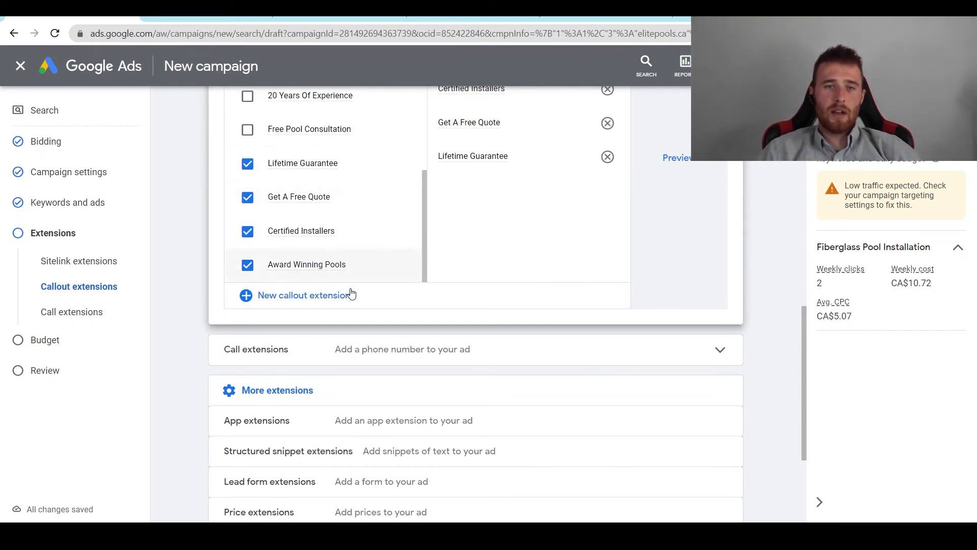
scroll(366, 206, up, 3)
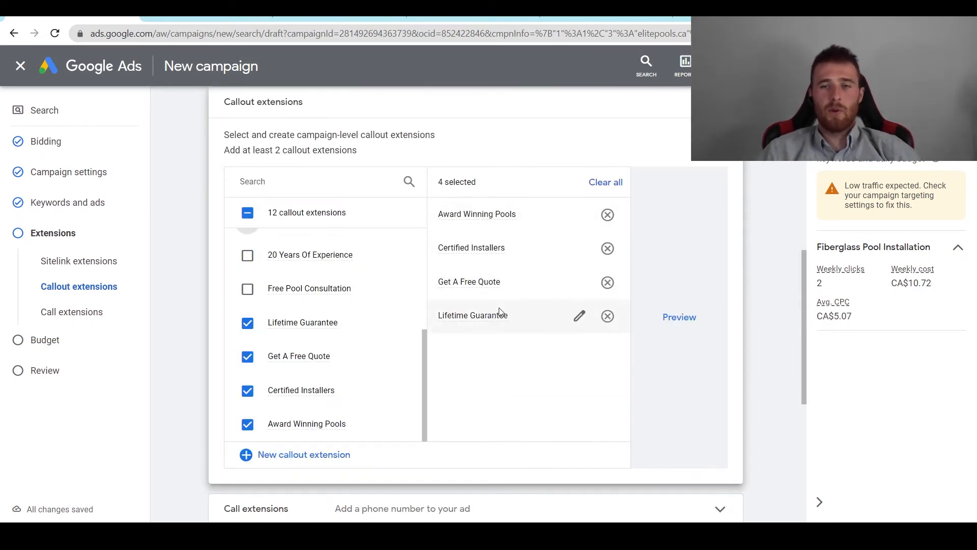
scroll(509, 321, down, 3)
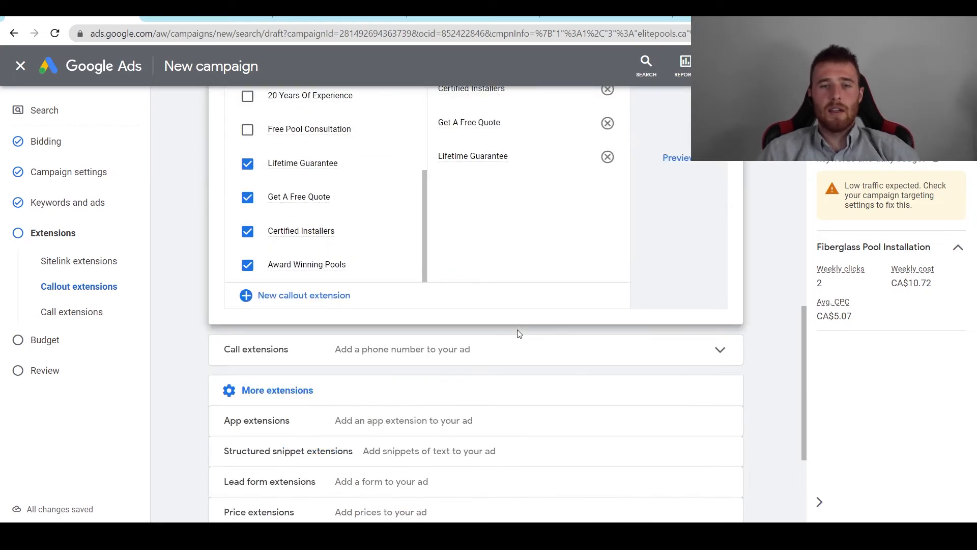
click(366, 353)
scroll(184, 270, down, 3)
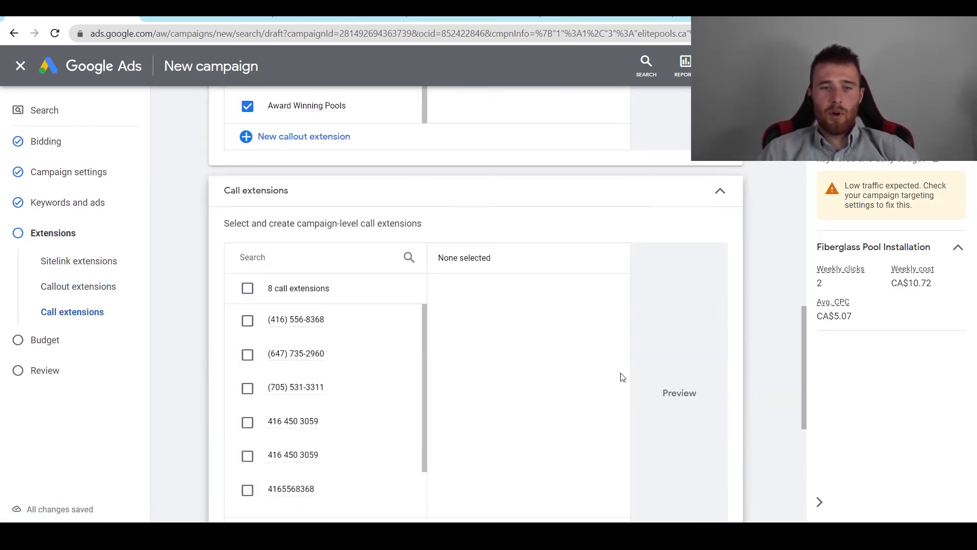
scroll(386, 317, down, 1)
scroll(318, 343, down, 3)
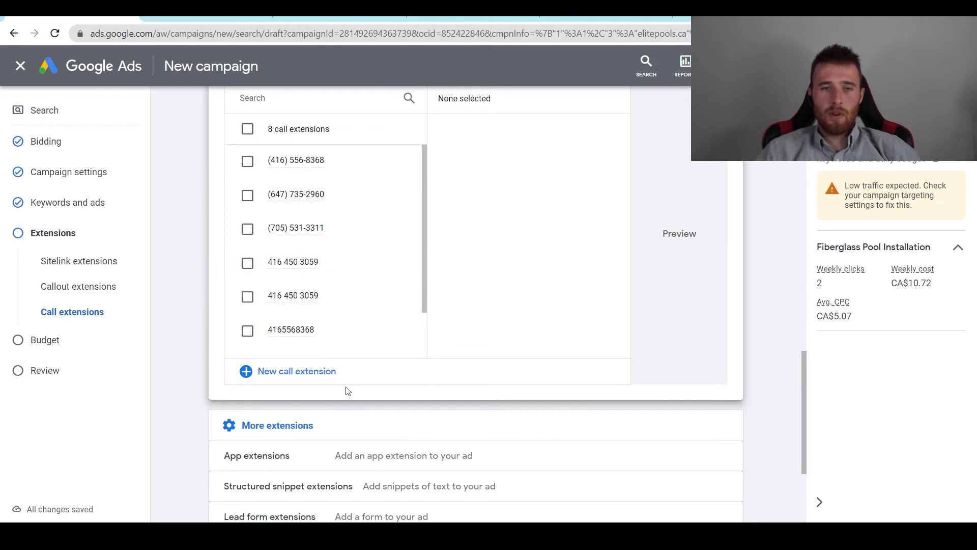
click(310, 370)
click(322, 198)
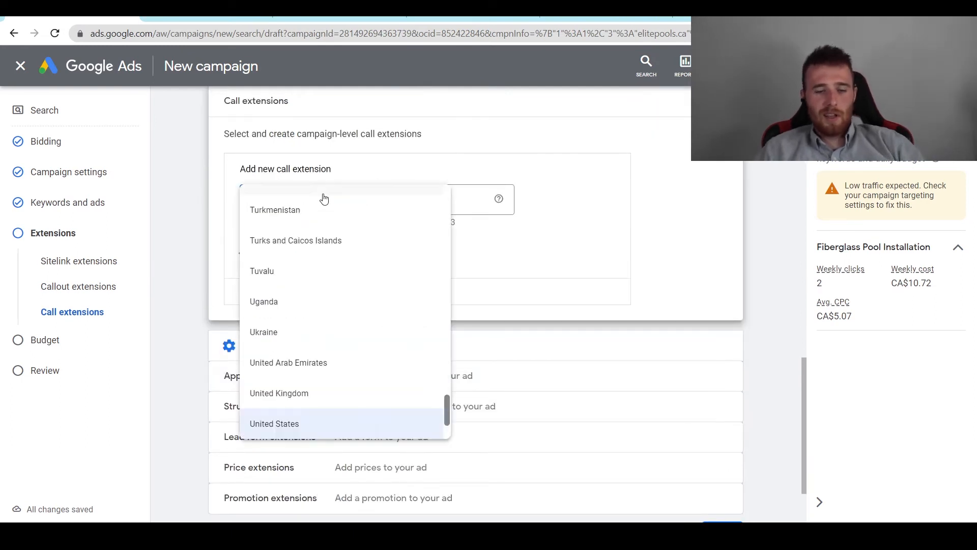
scroll(323, 198, up, 20)
click(351, 258)
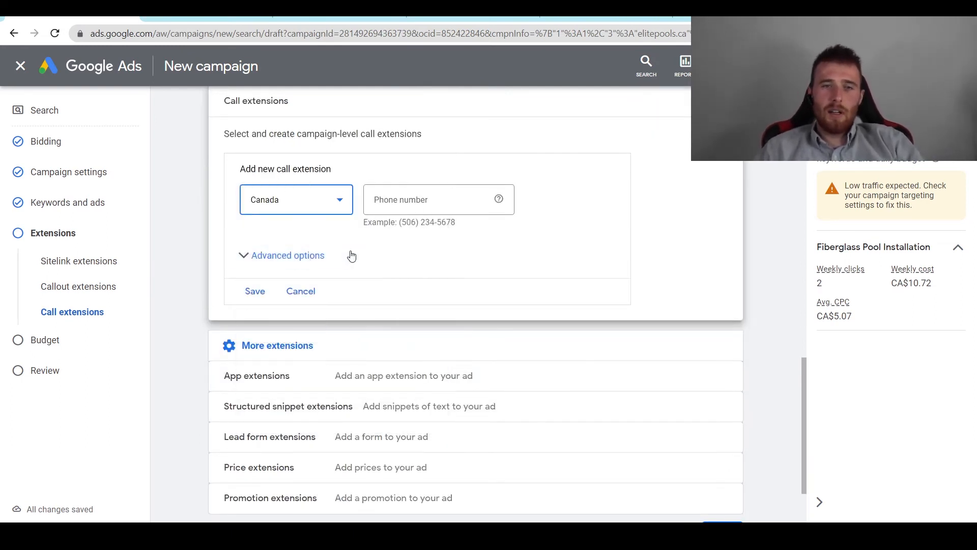
Step: Enter the business phone number in the call extension and save it
click(436, 208)
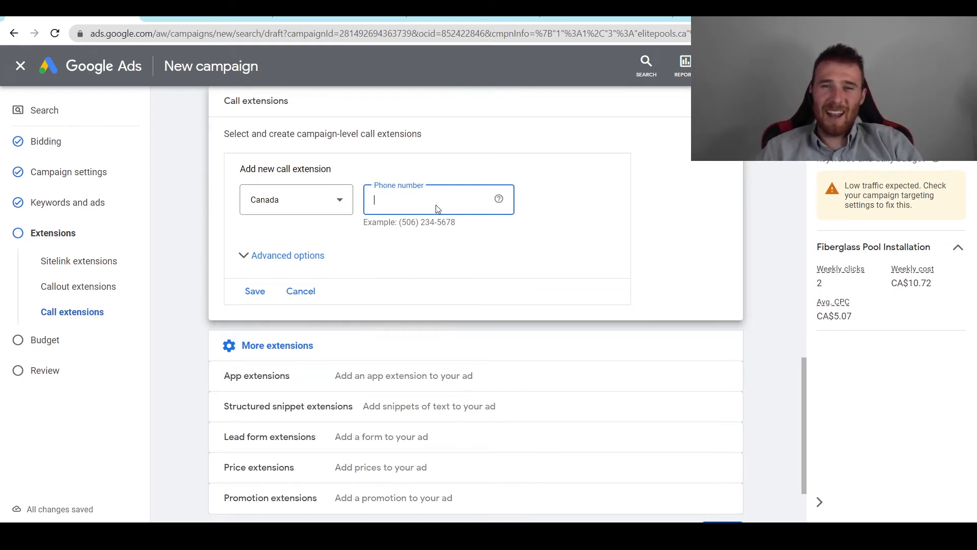
key(ctrl+v)
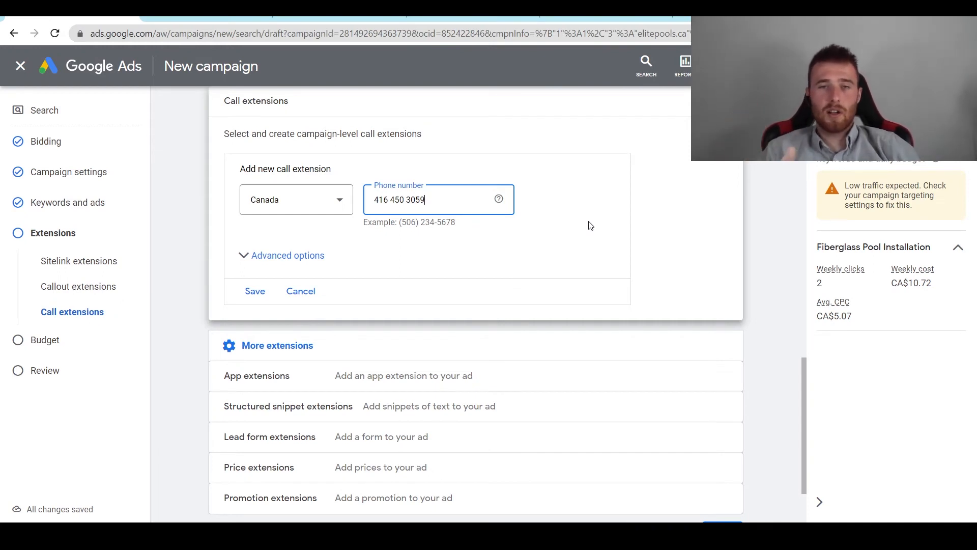
click(261, 293)
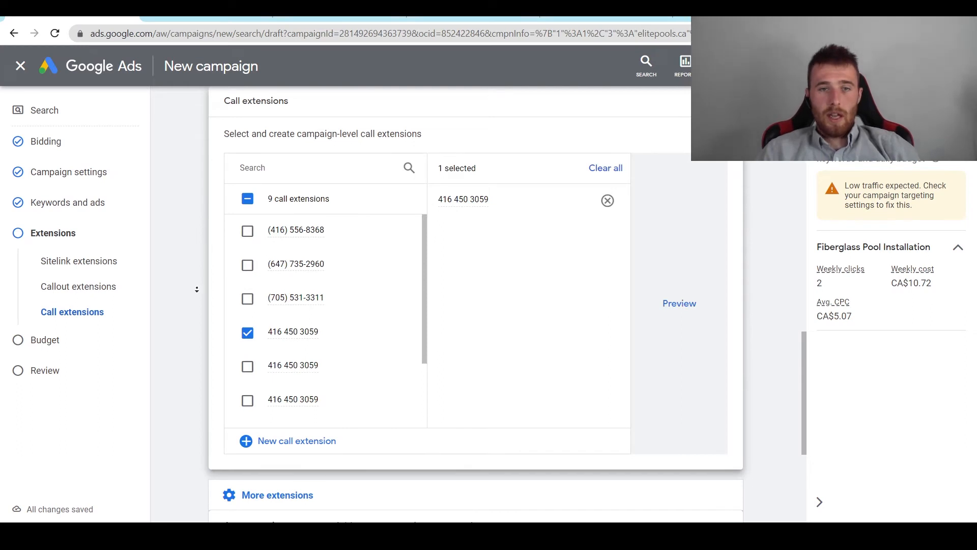
Step: Start a new structured snippet extension for the campaign and set its header type to Styles
scroll(197, 290, down, 4)
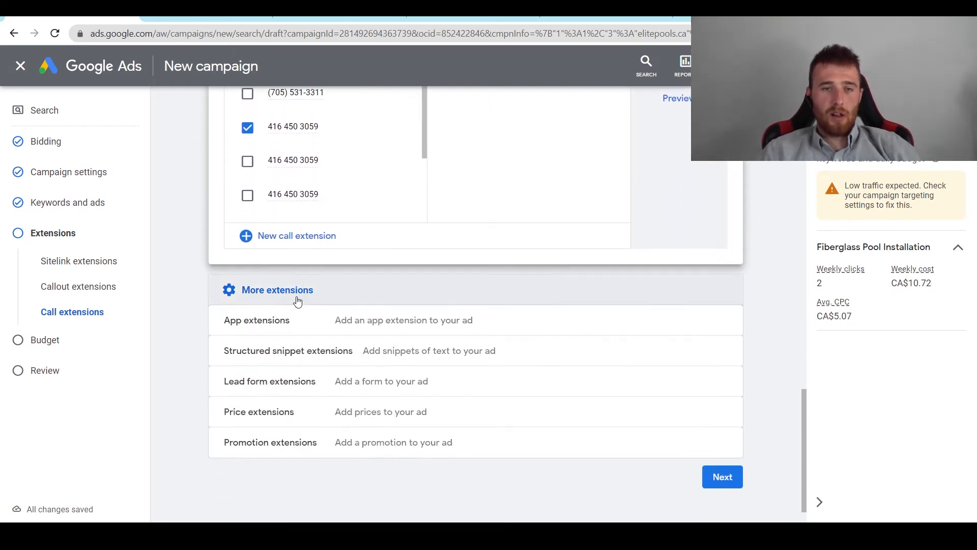
scroll(240, 314, up, 3)
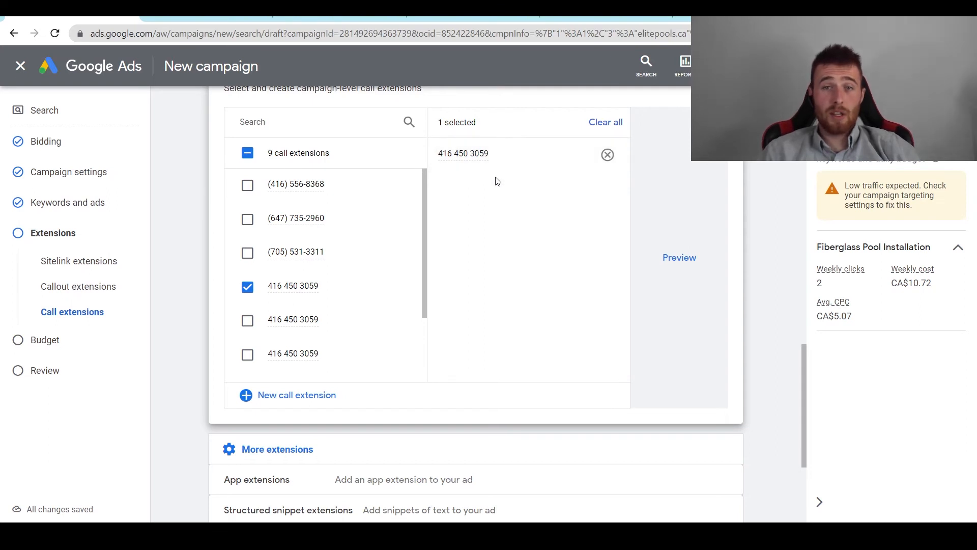
scroll(200, 237, up, 1)
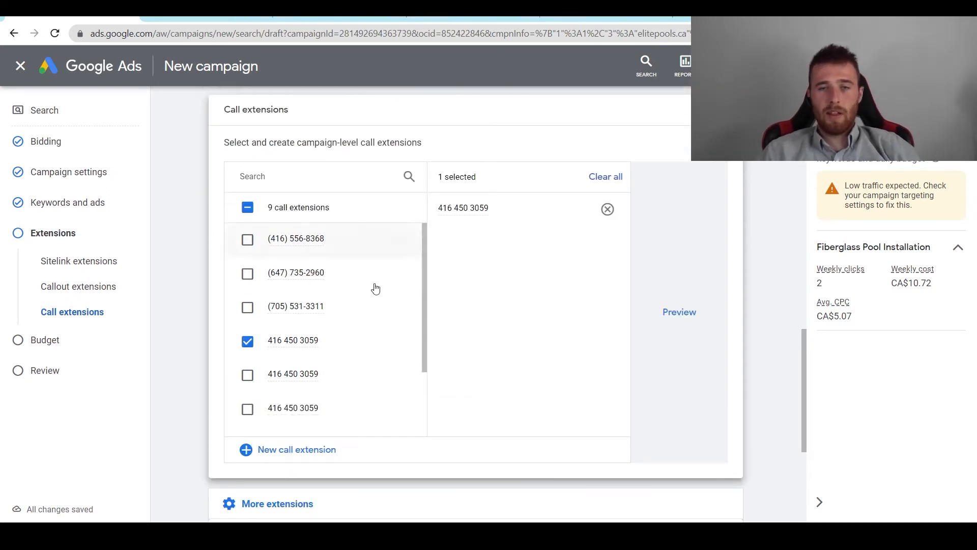
scroll(453, 225, down, 3)
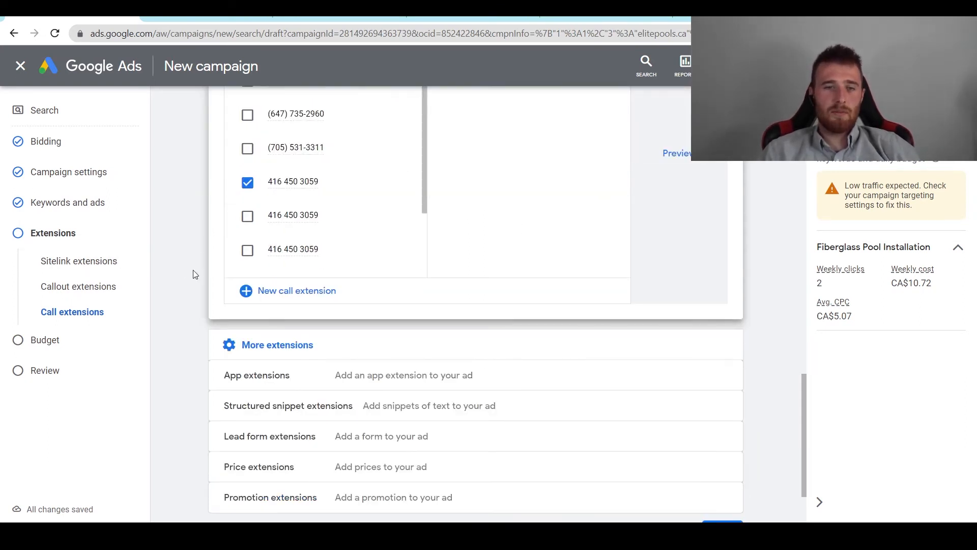
scroll(213, 272, down, 2)
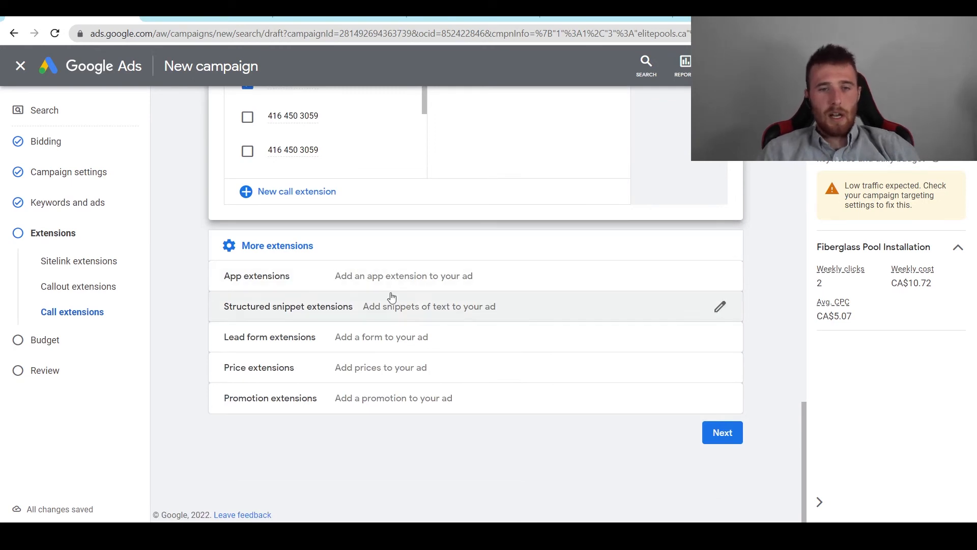
click(446, 310)
scroll(207, 267, down, 6)
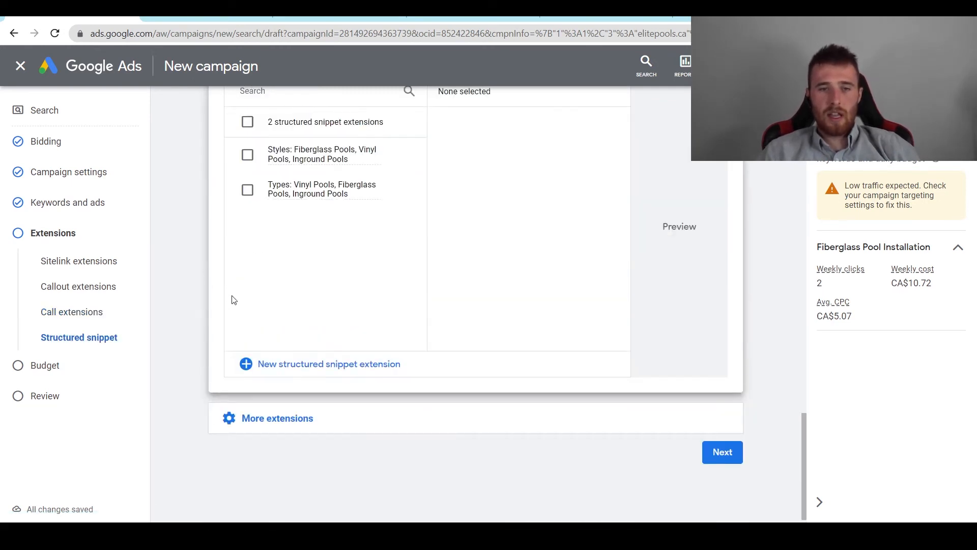
click(277, 368)
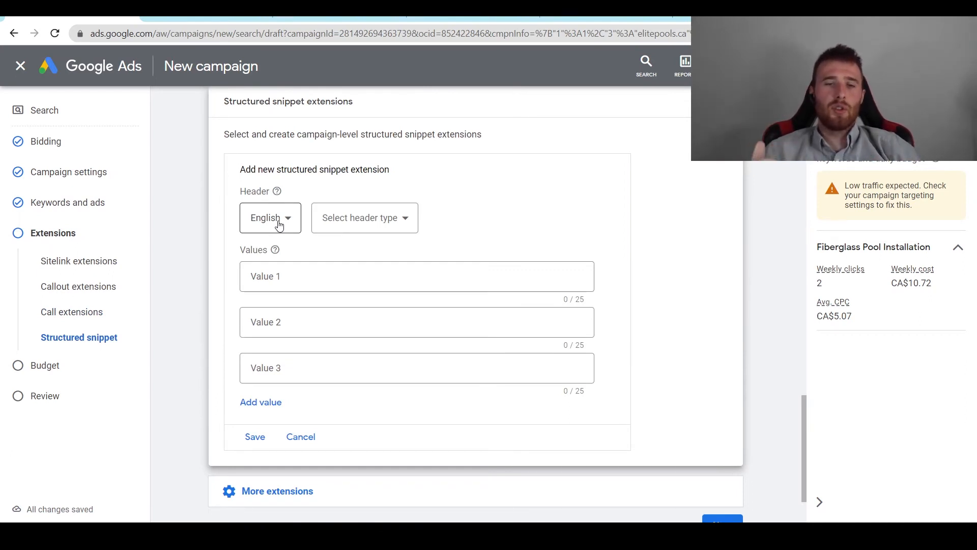
click(342, 218)
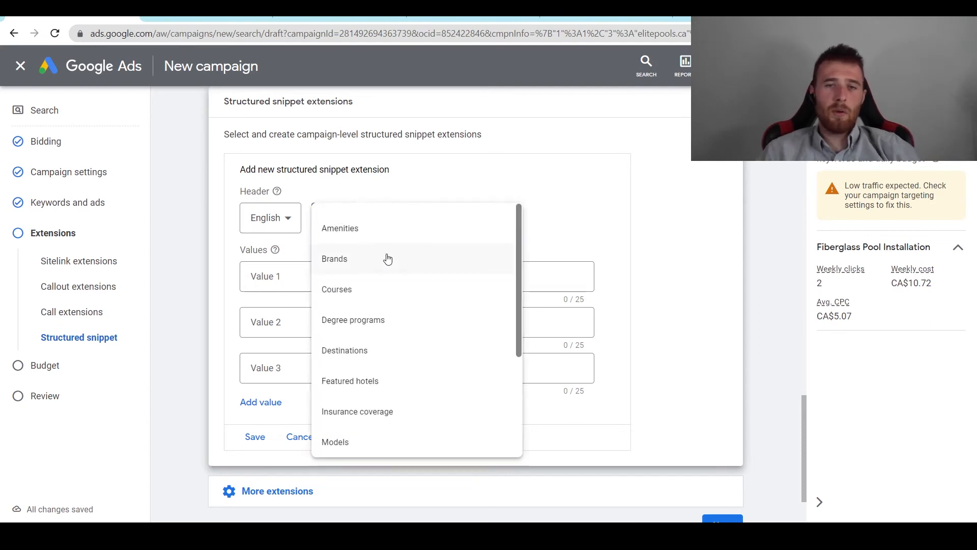
scroll(446, 333, down, 3)
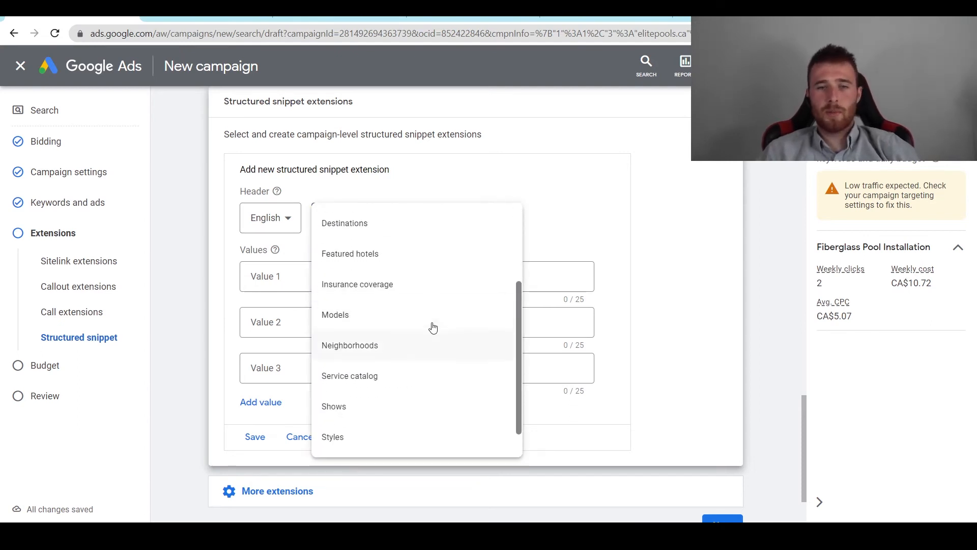
click(471, 440)
Step: Enter "Fiberglass Pools", "Inground Pools" and "Vinyl Pools" as the structured snippet values and save the extension
click(328, 276)
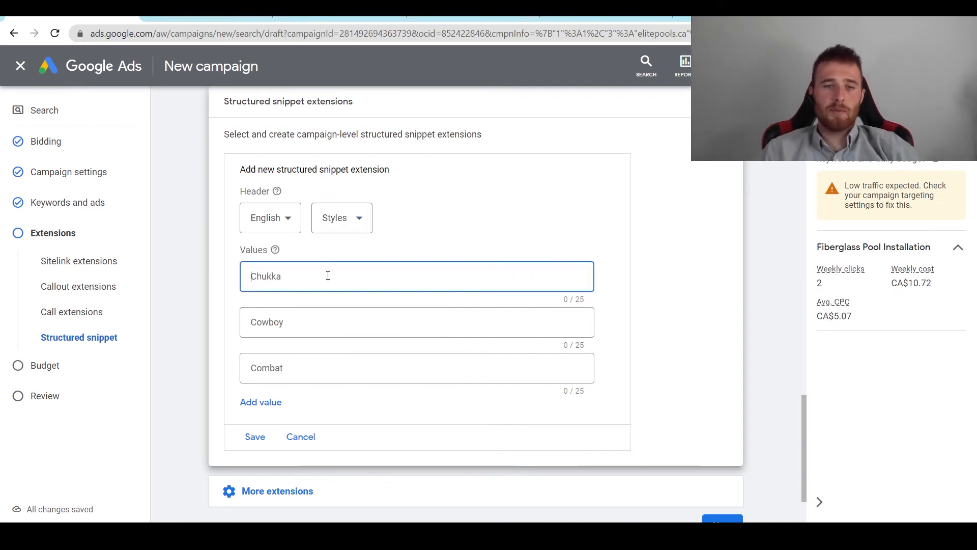
text(Fibergla)
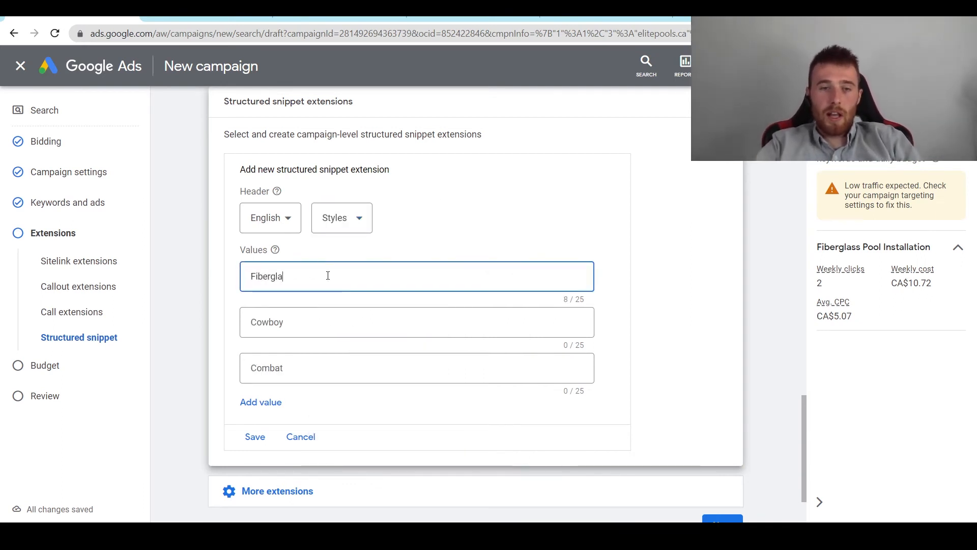
text(ss Pools)
key(Tab)
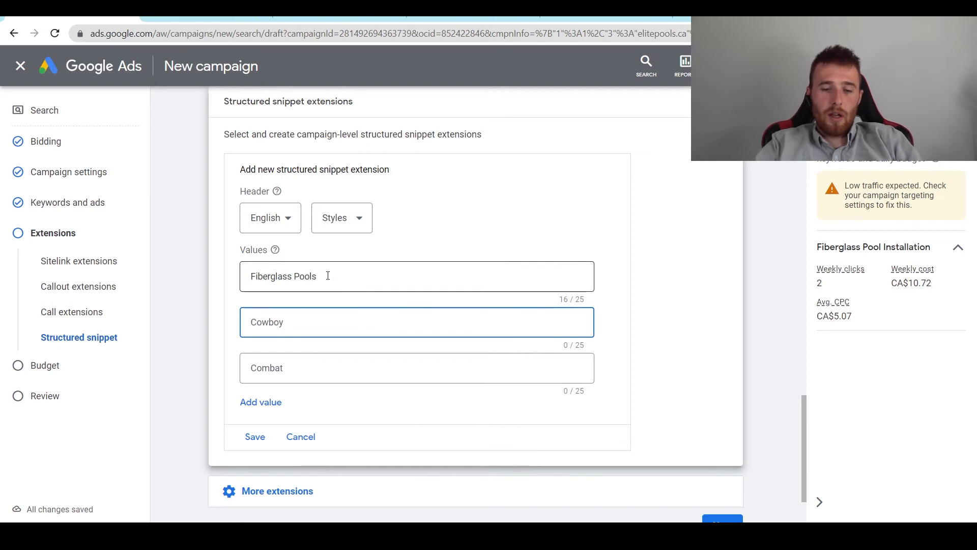
text(Inground Poo)
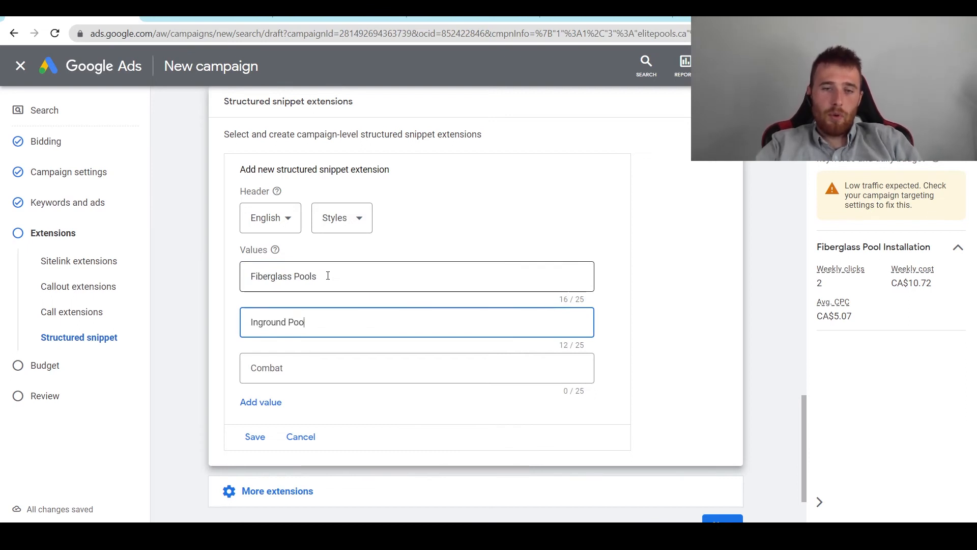
text(ls)
key(Tab)
text(Vinyl)
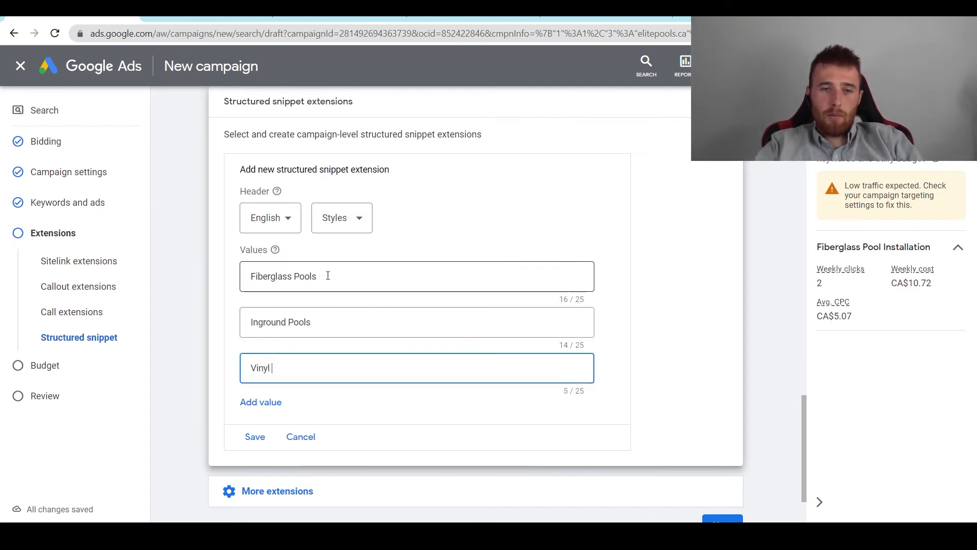
text( Pools)
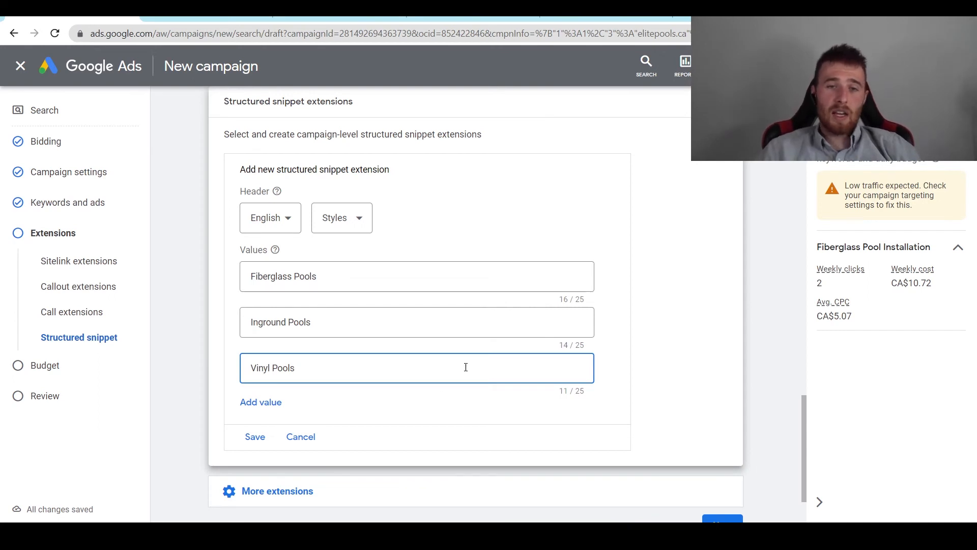
click(258, 436)
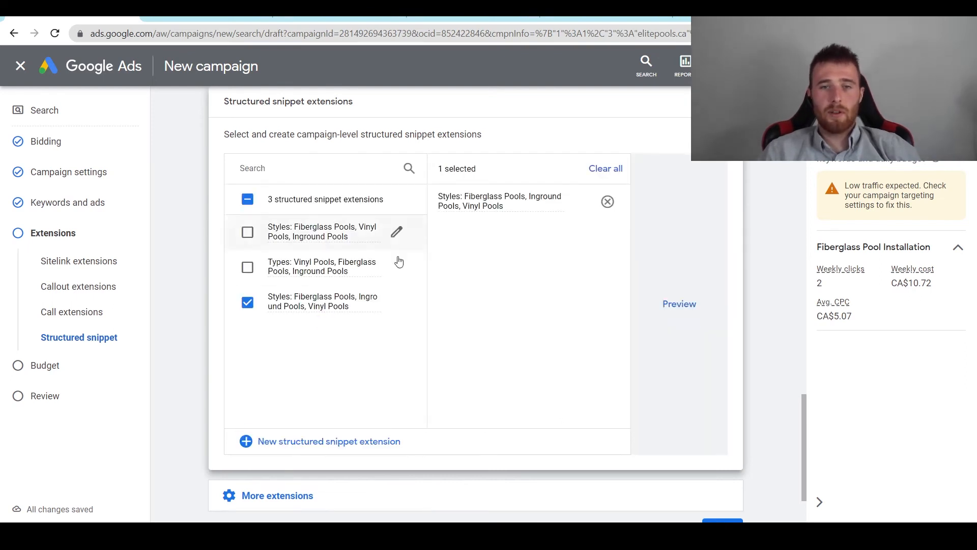
Step: Expand the list of additional extension types and look through the remaining options
scroll(328, 282, down, 2)
click(334, 395)
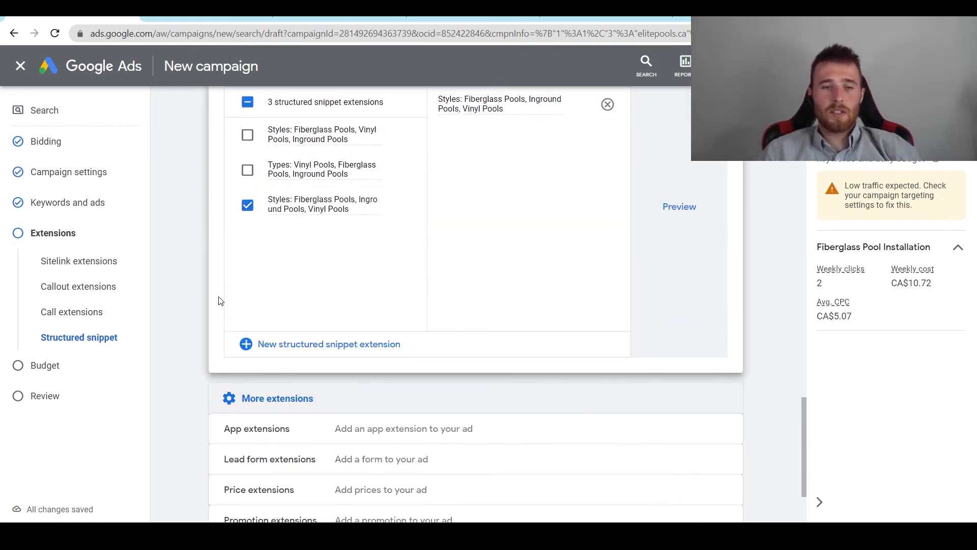
scroll(221, 301, down, 3)
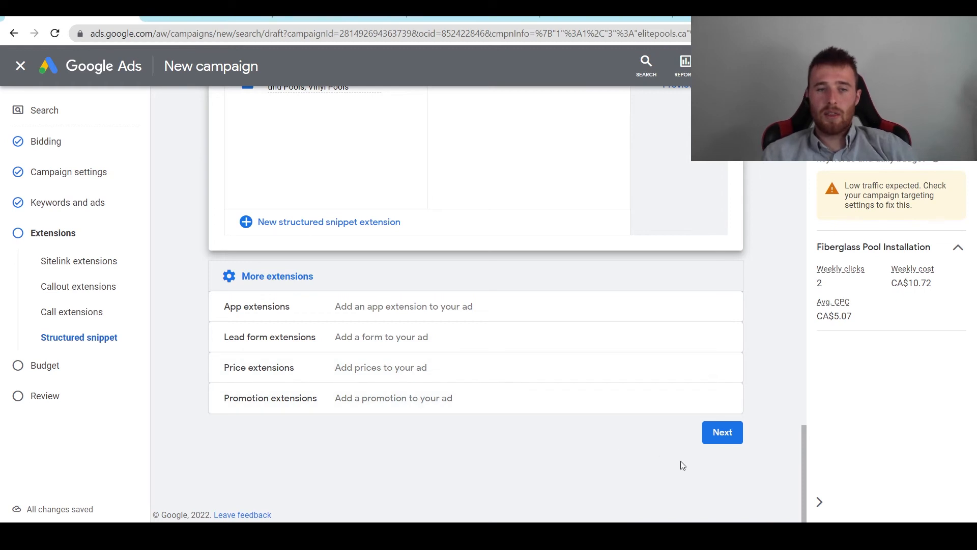
Step: Leave the extensions stage, set the campaign's average daily budget to CA$50 and continue to the campaign review
click(721, 434)
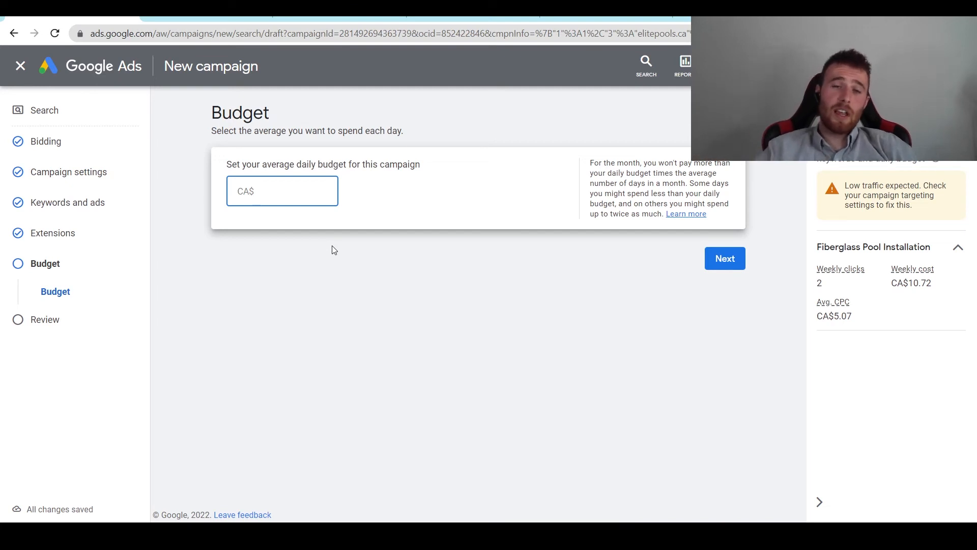
text(50)
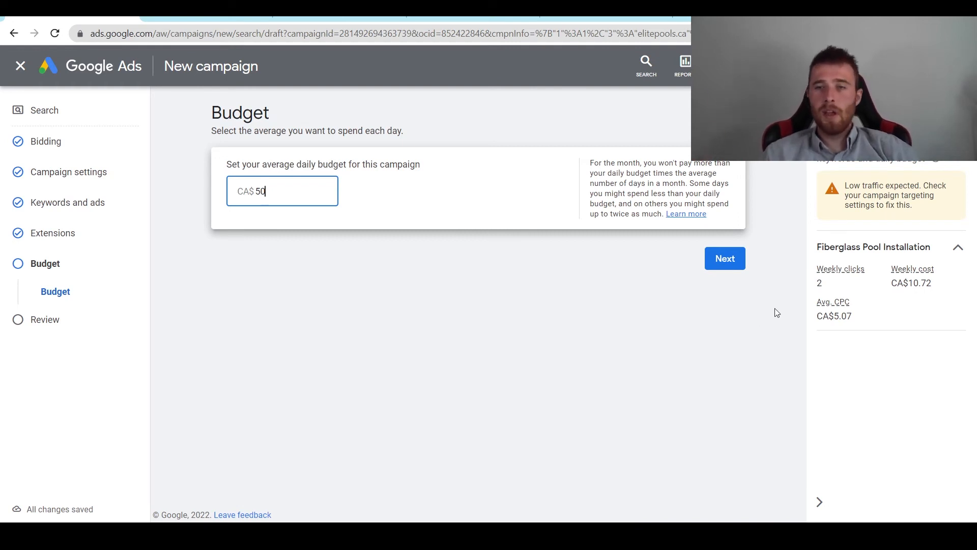
click(728, 259)
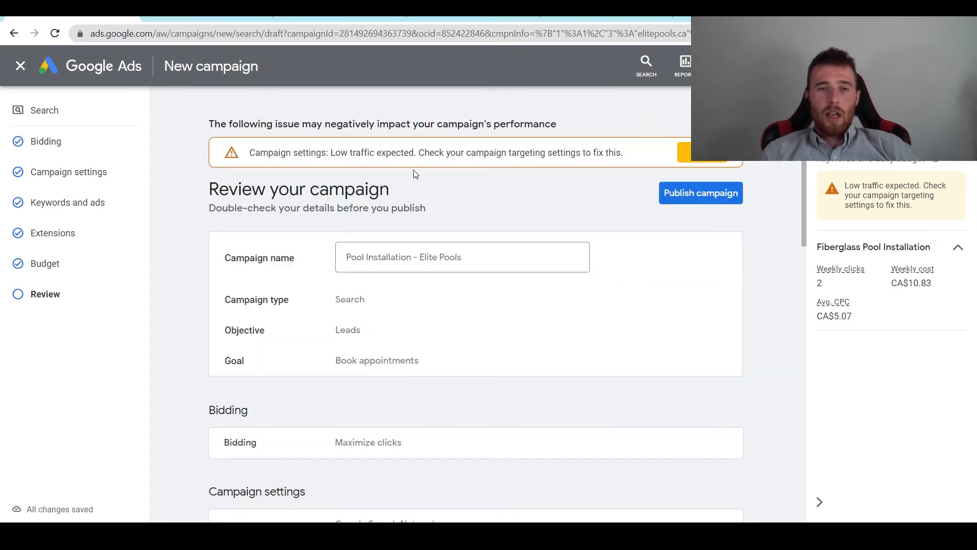
Step: Review the campaign summary, publish the campaign and set its status to Paused
drag(269, 153, 363, 152)
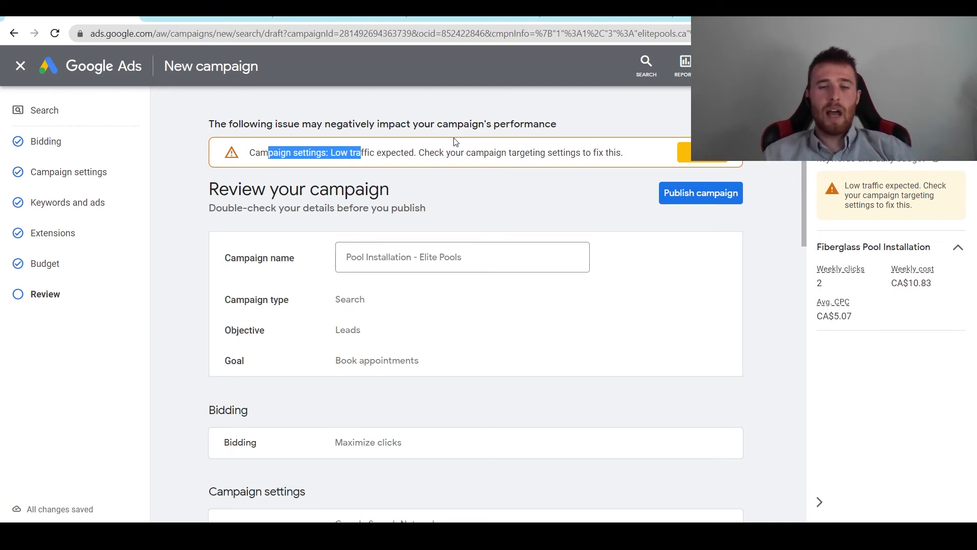
middle_click(747, 267)
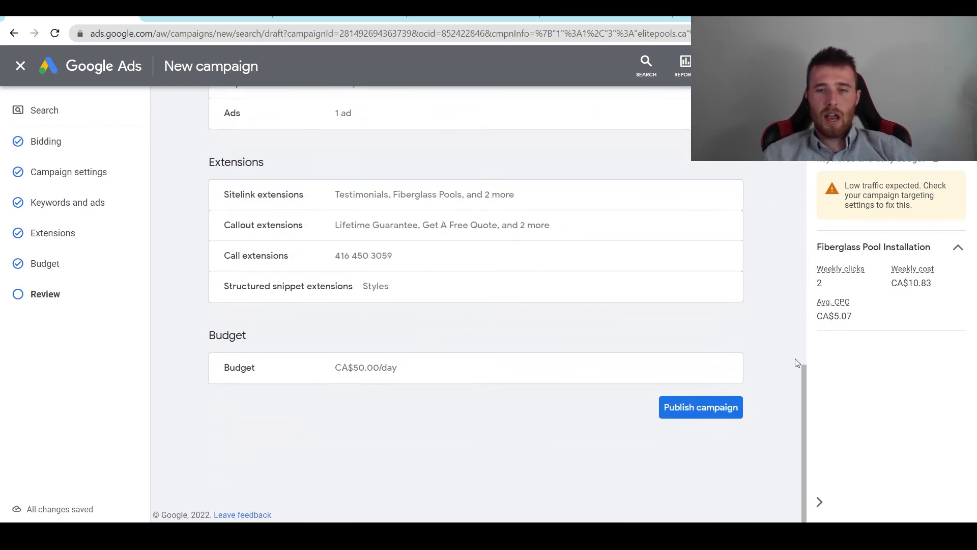
click(703, 406)
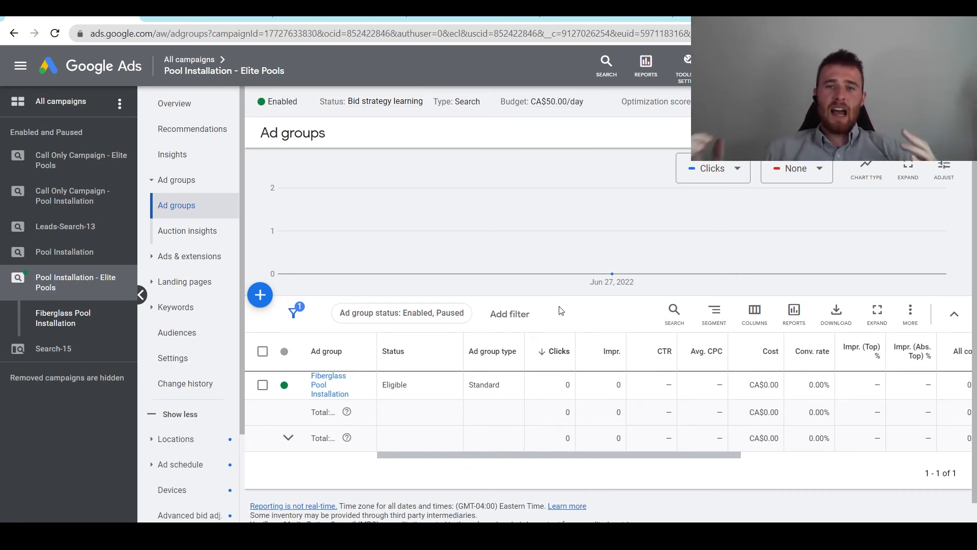
click(283, 105)
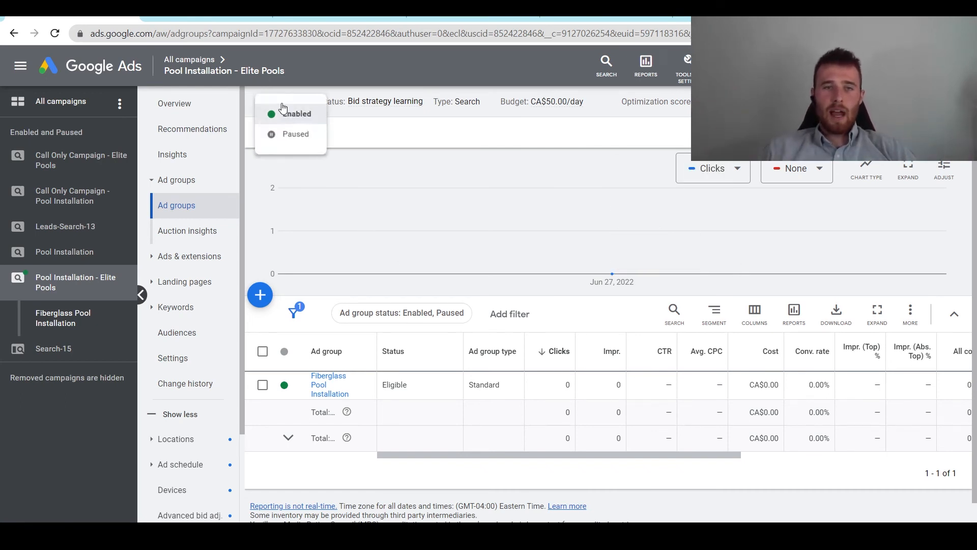
click(293, 137)
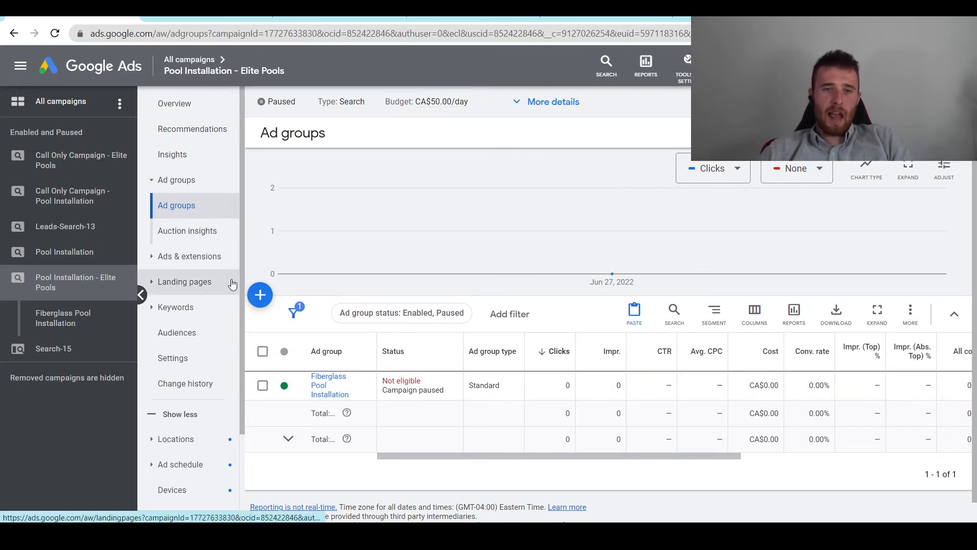
Step: Select the responsive search ad in the campaign's ads list and copy it
click(199, 260)
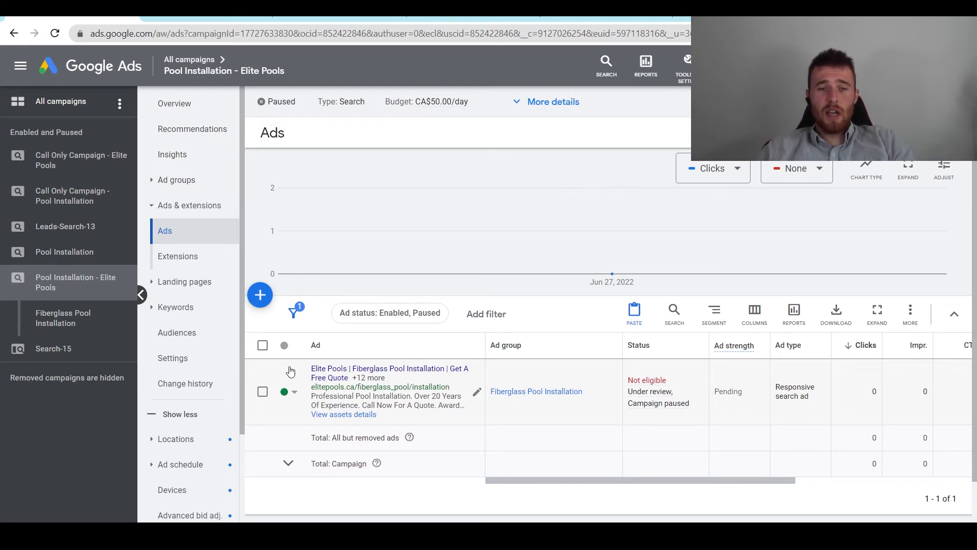
click(263, 346)
click(336, 314)
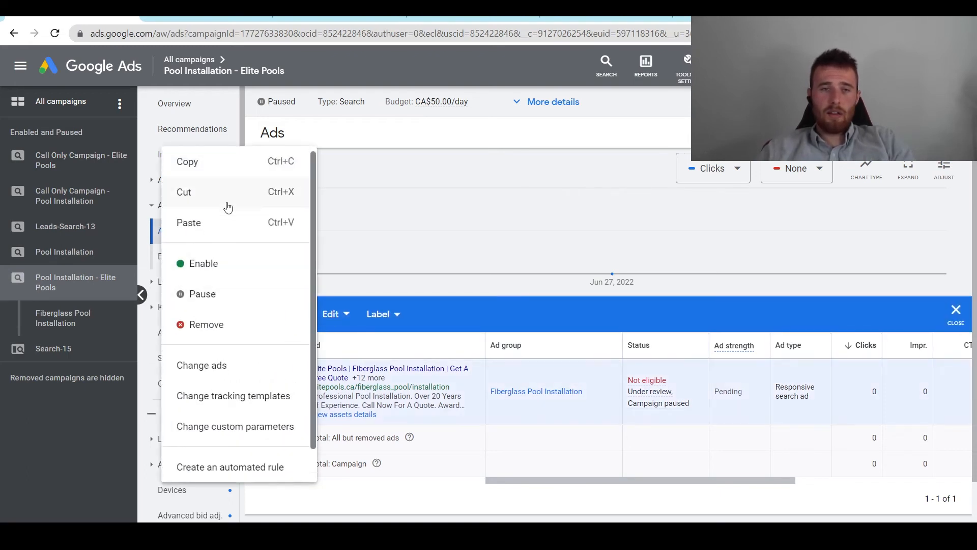
click(234, 162)
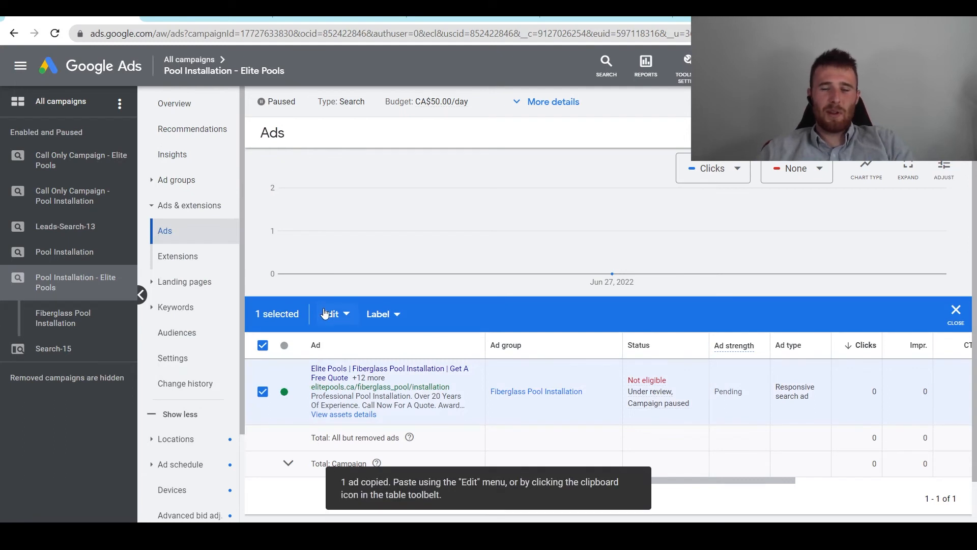
Step: Paste the copied ad into the Fiberglass Pool Installation ad group of the Pool Installation - Elite Pools campaign
click(332, 314)
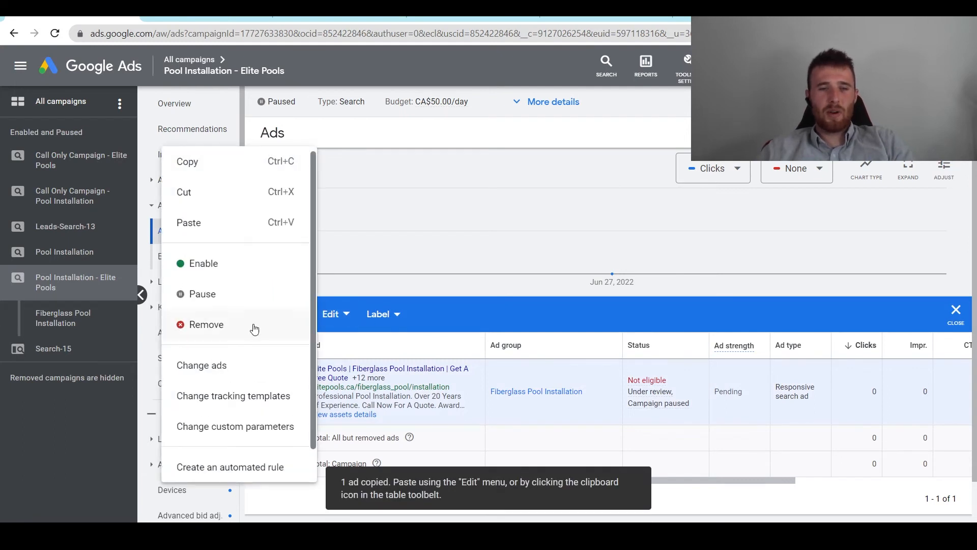
click(220, 222)
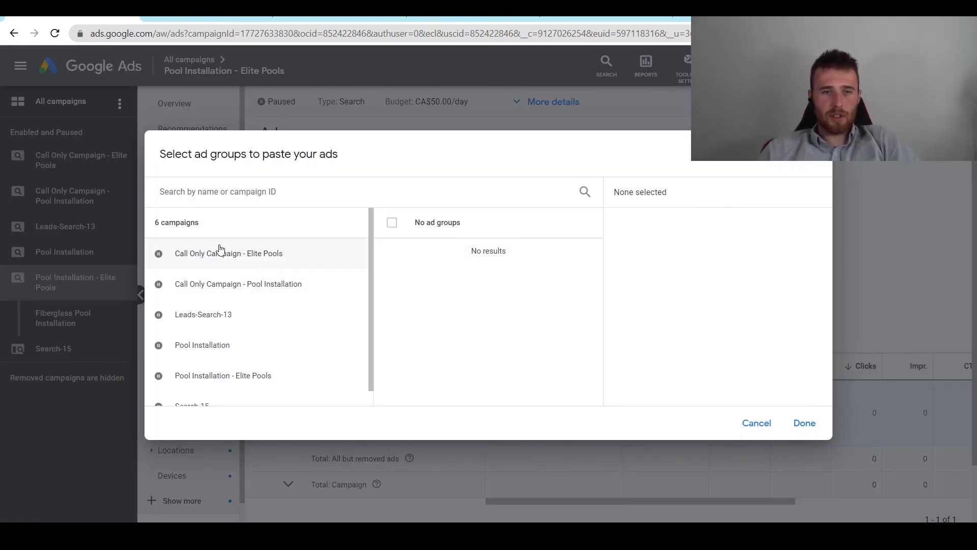
scroll(336, 306, down, 1)
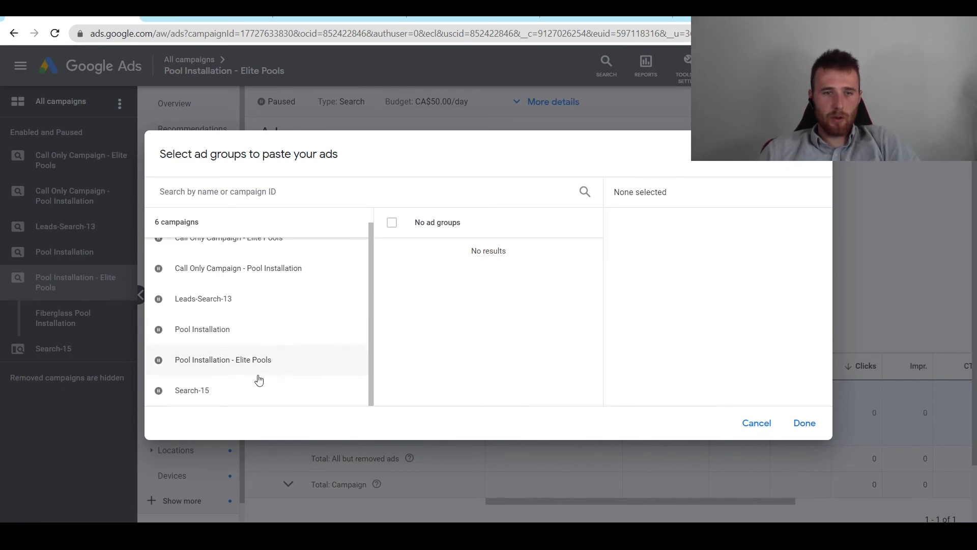
click(216, 366)
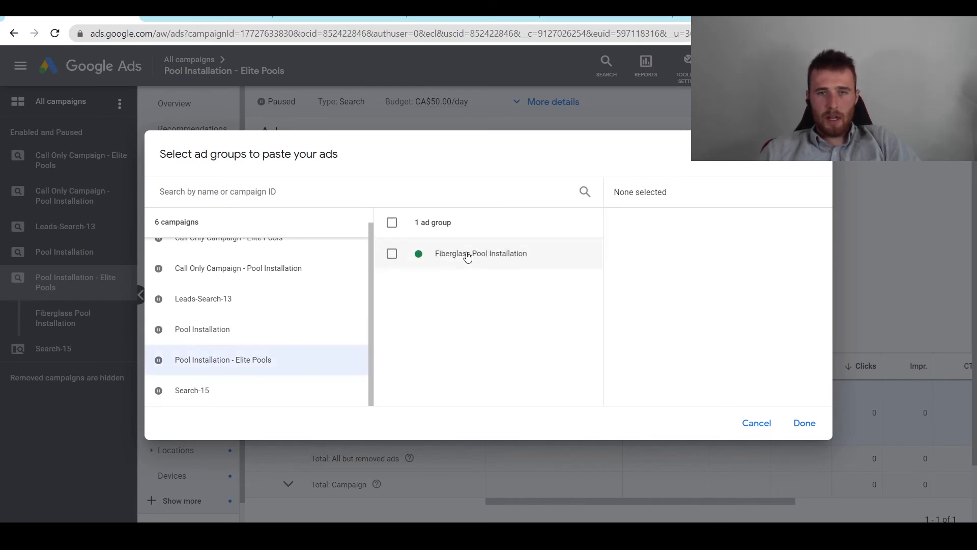
click(467, 255)
click(804, 423)
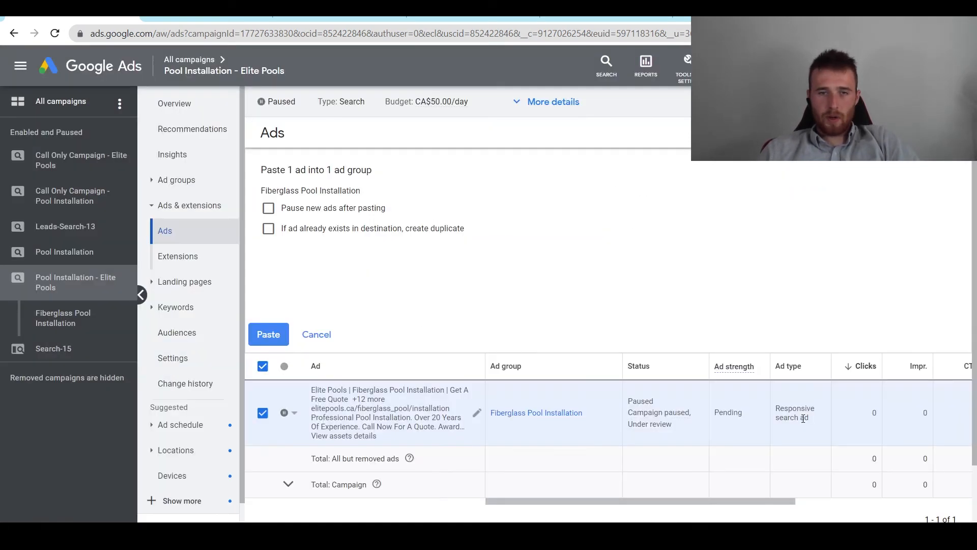
click(265, 338)
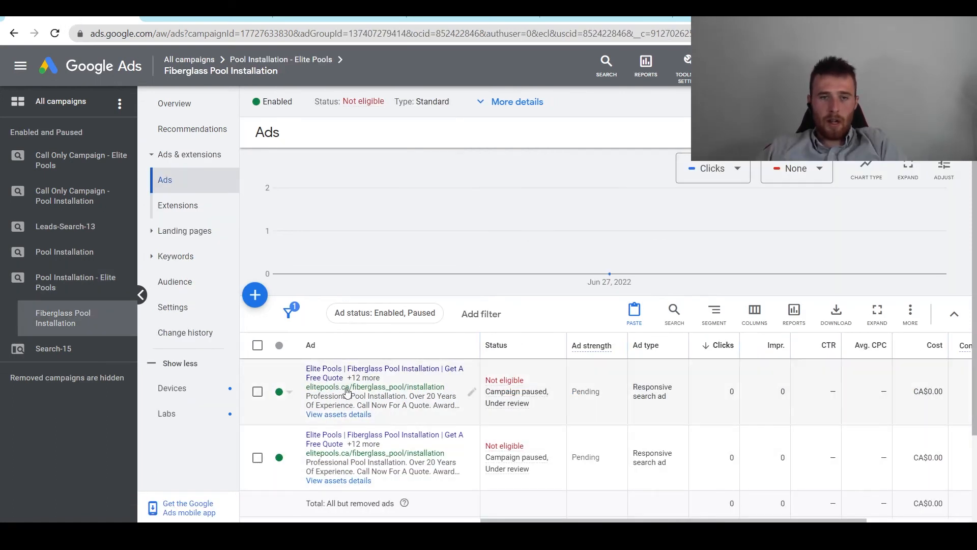
Step: Copy the first of the two responsive search ads in the Fiberglass Pool Installation ad group
click(258, 392)
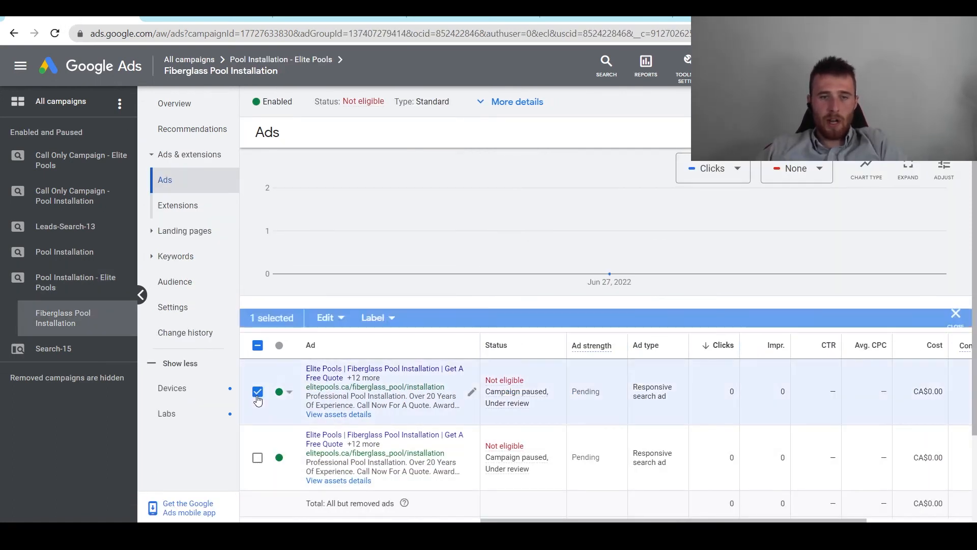
click(326, 314)
click(238, 172)
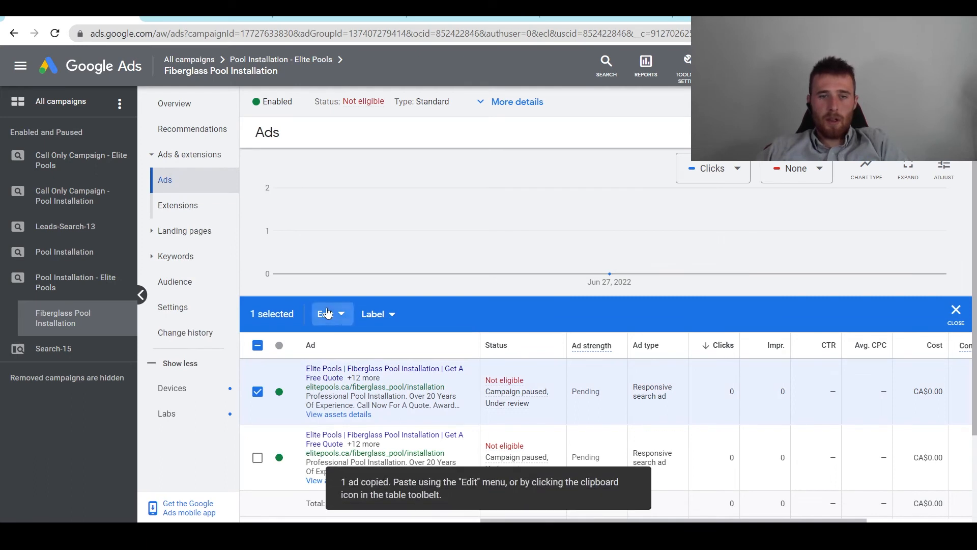
Step: Paste the ad into the Fiberglass Pool Installation ad group of Pool Installation - Elite Pools, allowing a duplicate if it already exists
click(327, 313)
click(221, 228)
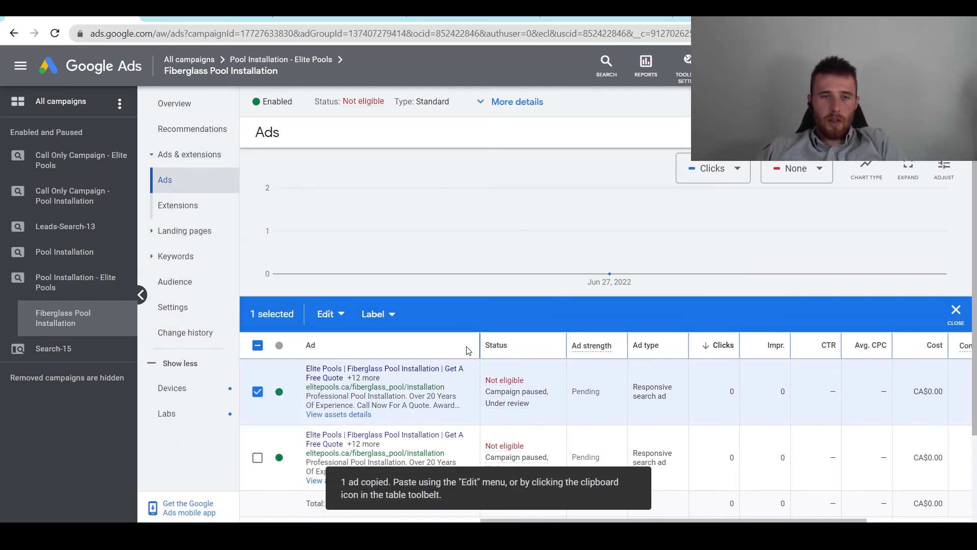
scroll(303, 300, down, 1)
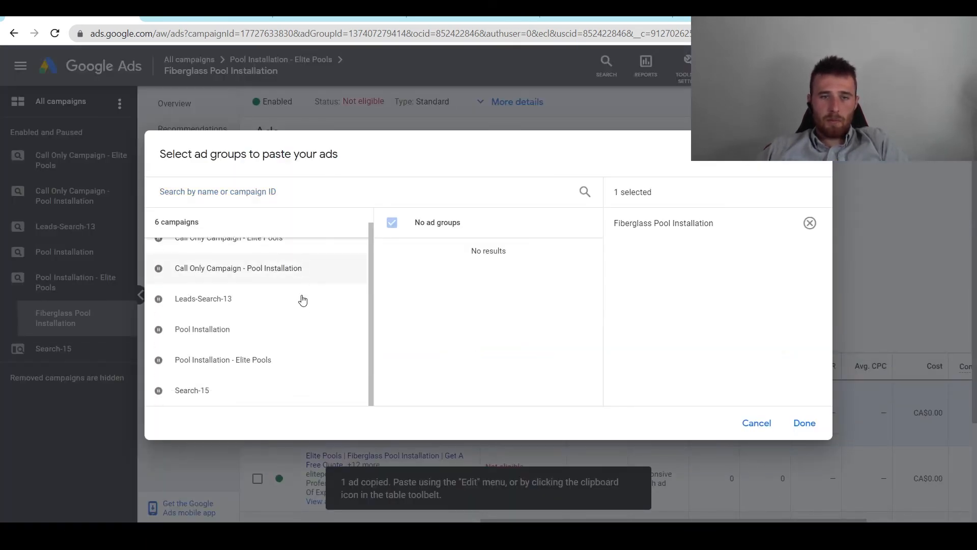
click(268, 367)
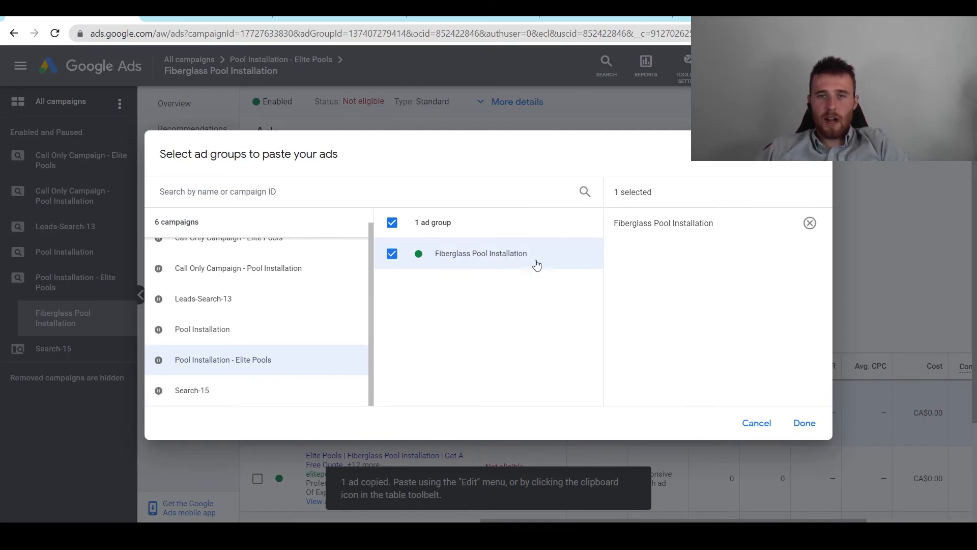
click(796, 424)
click(322, 229)
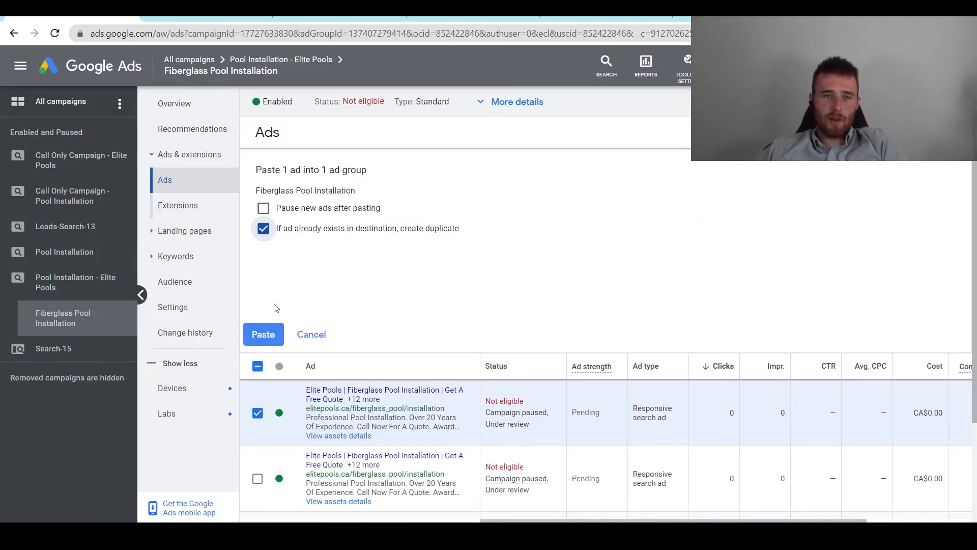
click(273, 336)
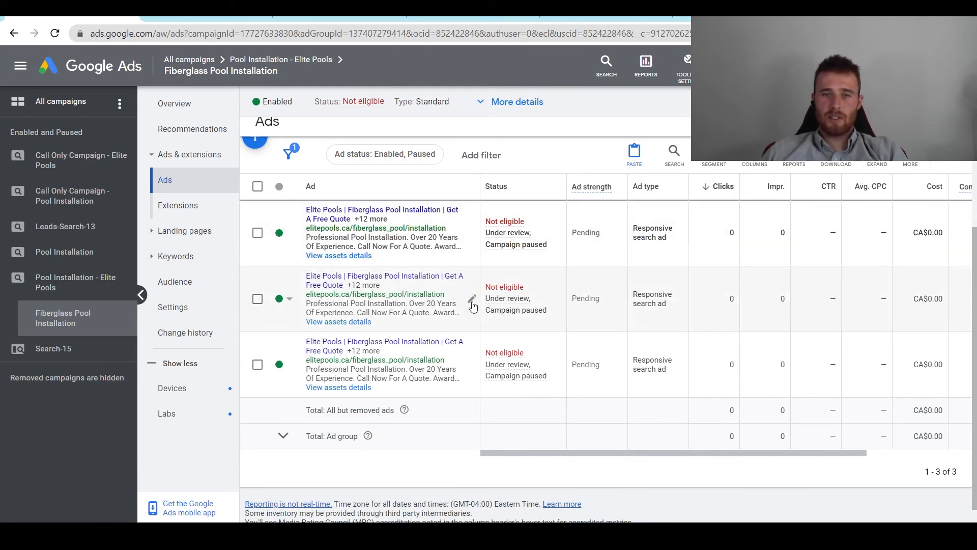
Step: Change the first headline of the second listed ad to "Elite Pools Company" and save the ad
click(472, 300)
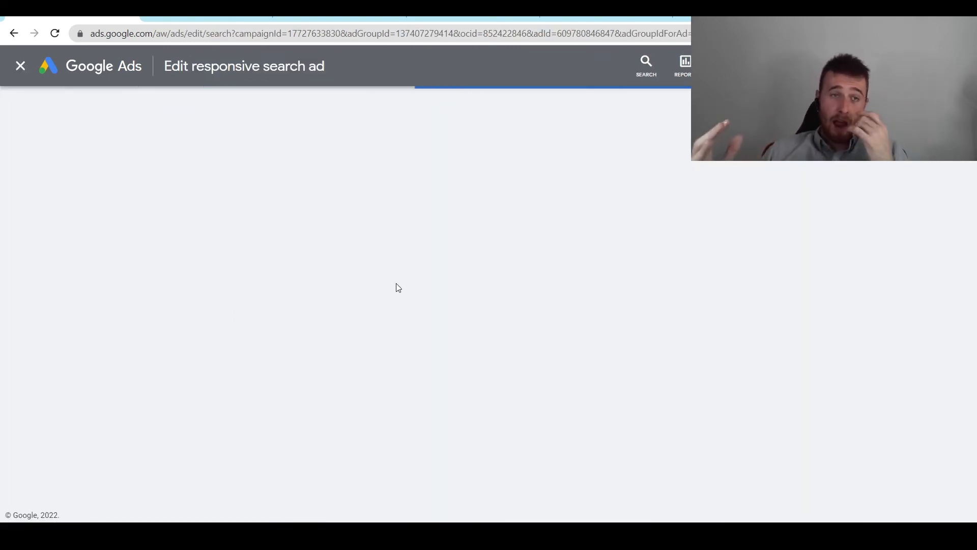
scroll(327, 385, down, 3)
scroll(327, 385, down, 3)
scroll(162, 285, up, 3)
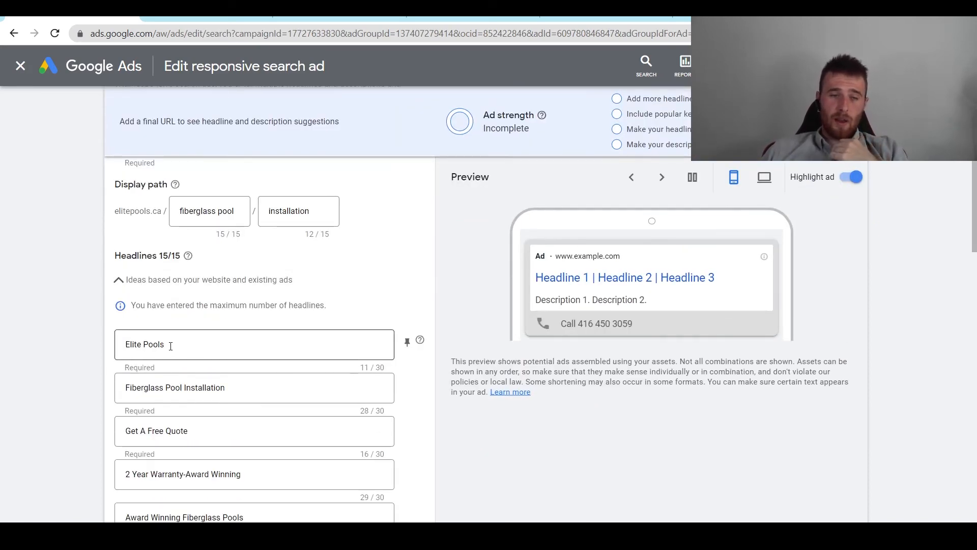
click(183, 349)
text(Company)
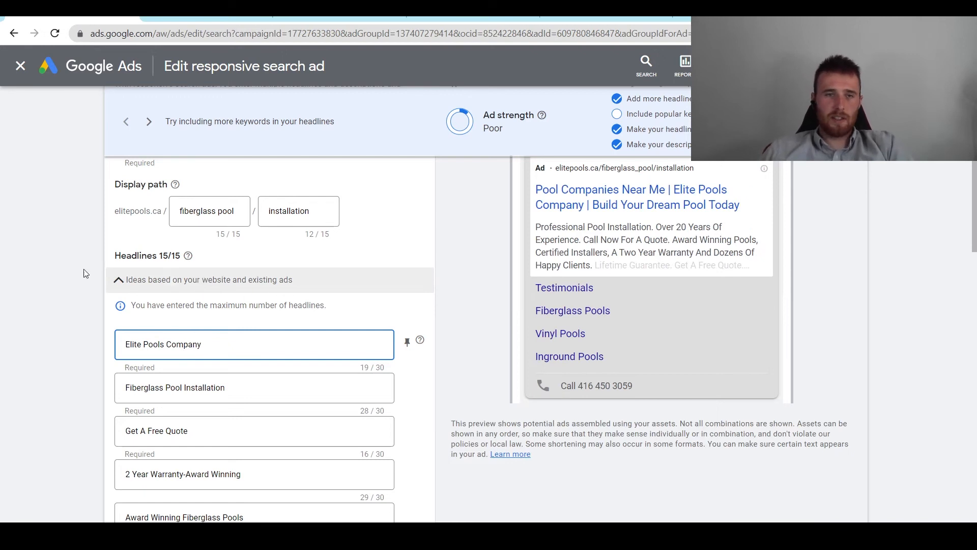
click(61, 279)
scroll(61, 279, down, 2)
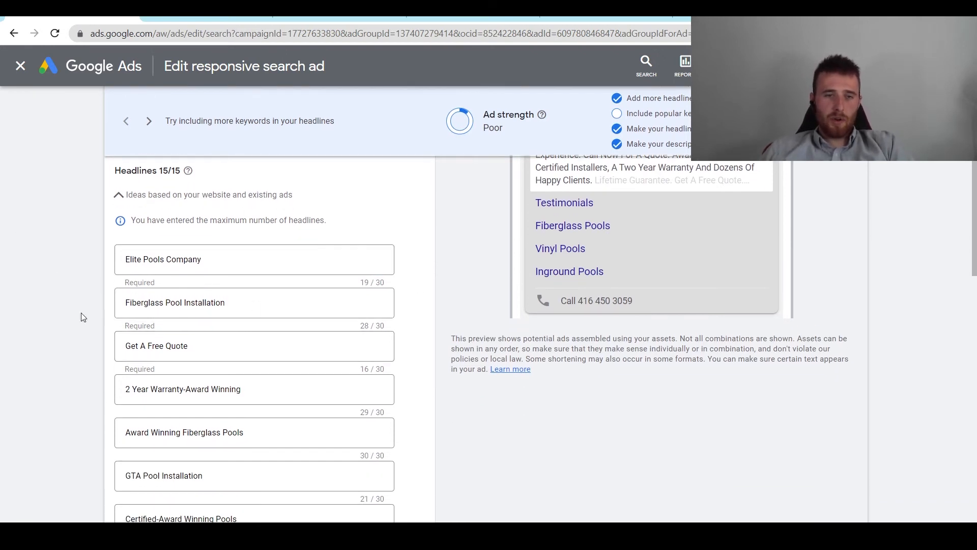
click(361, 441)
scroll(362, 458, down, 3)
scroll(362, 483, down, 8)
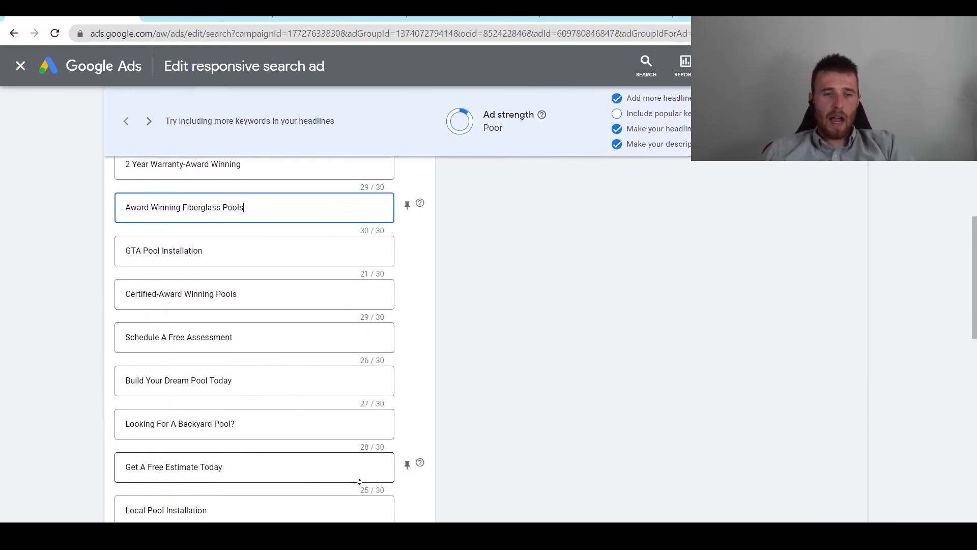
scroll(196, 407, down, 4)
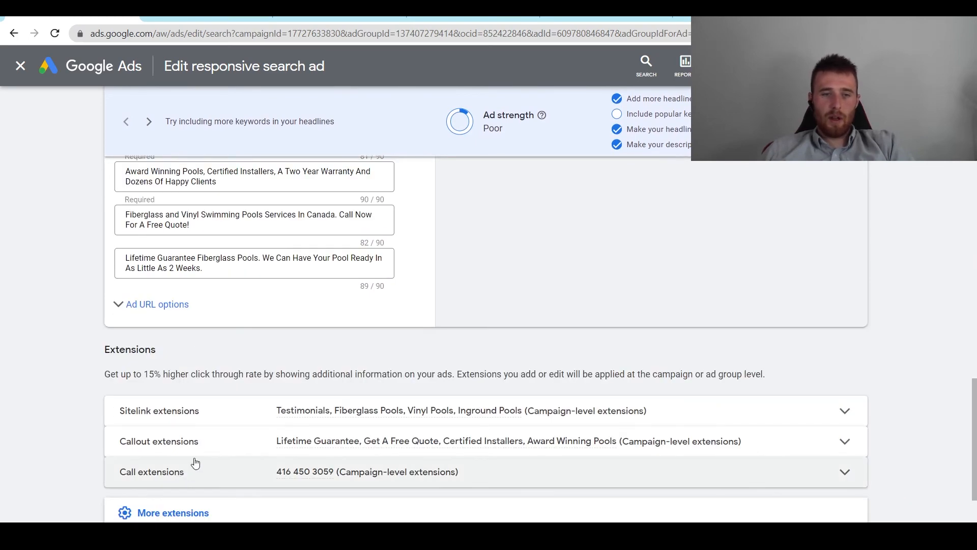
click(134, 468)
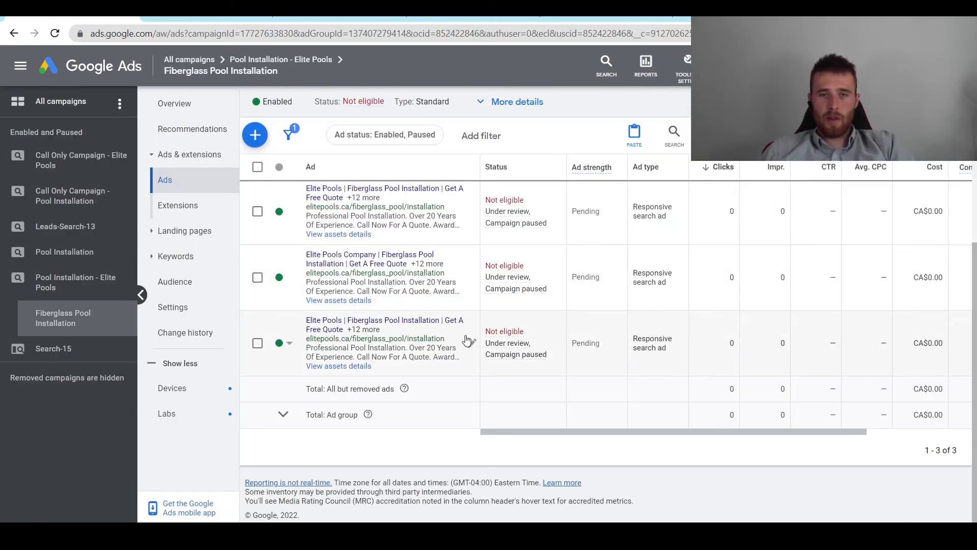
Step: Change the first headline of the third listed ad to "Elite Pools Installation", correcting its spelling, and save the ad
click(468, 340)
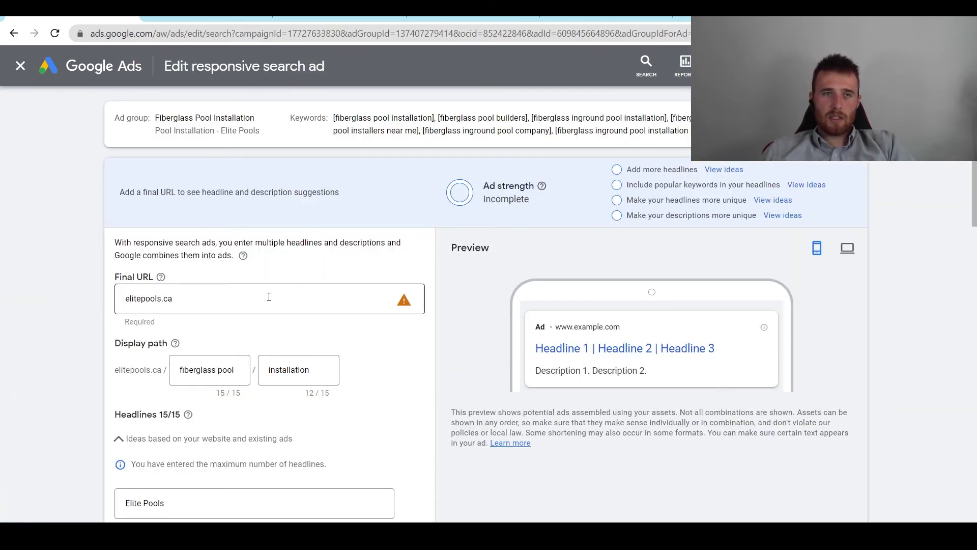
scroll(269, 297, down, 3)
click(196, 344)
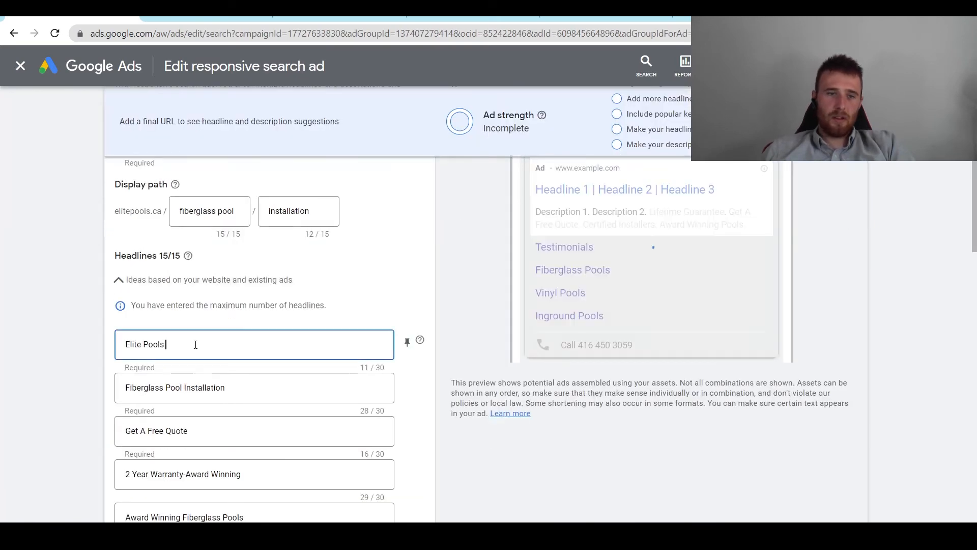
text(Inst)
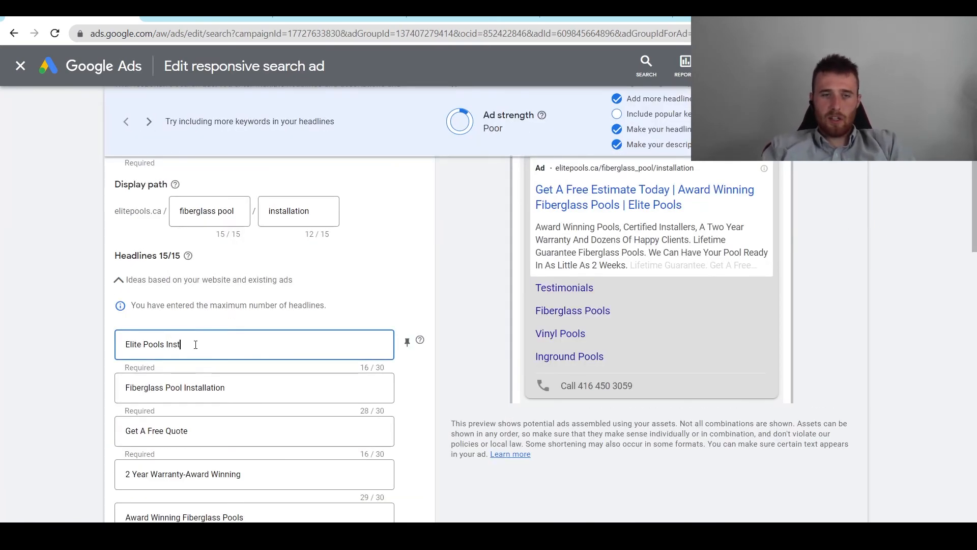
text(allti)
key(BackSpace)
key(BackSpace)
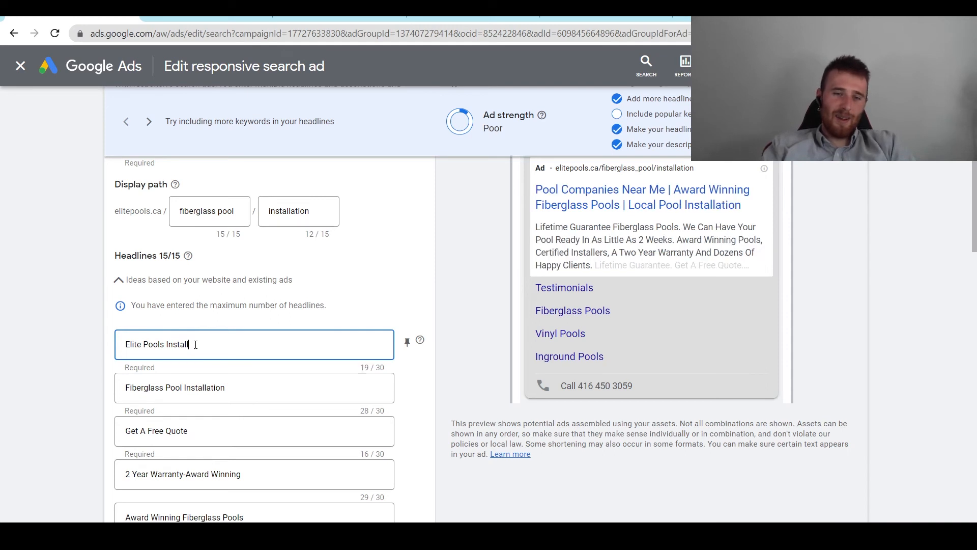
text(atio)
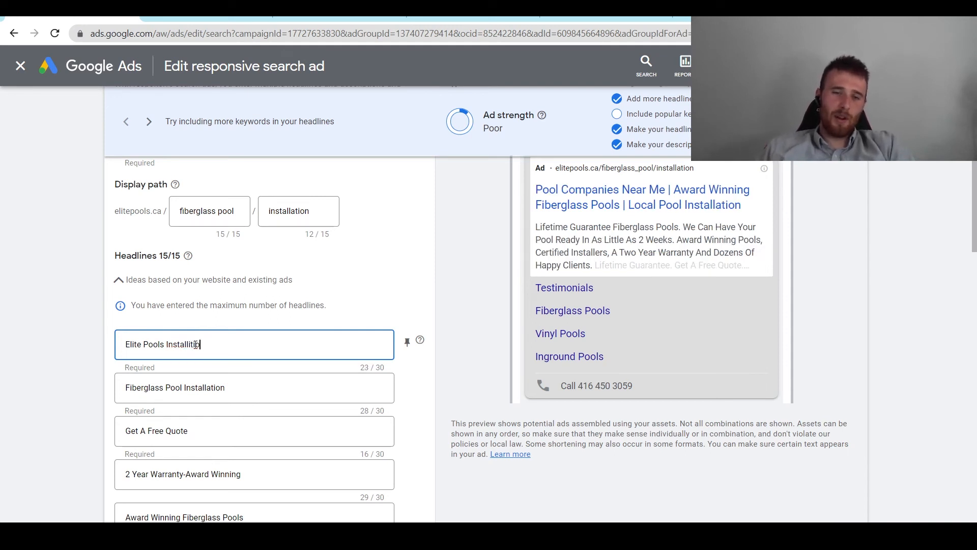
text(n)
right_click(195, 345)
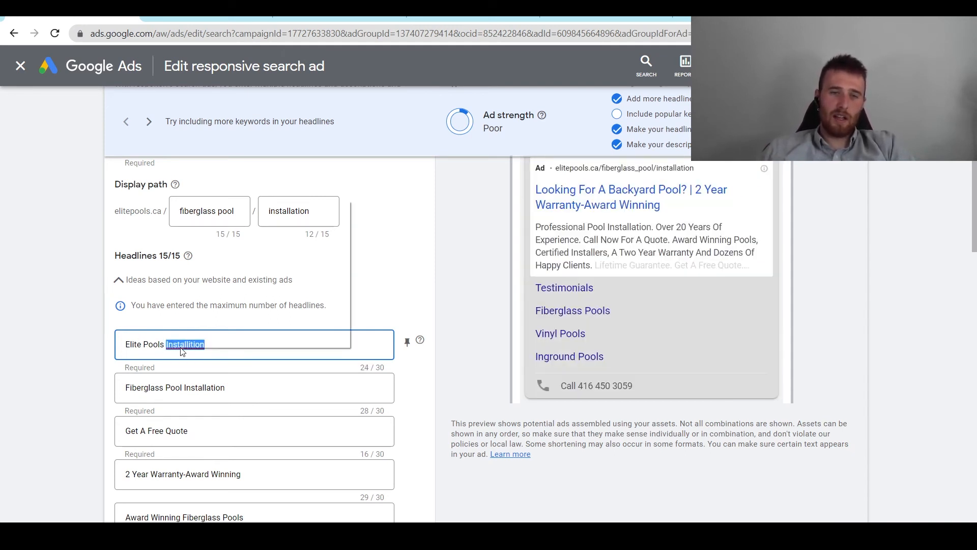
click(230, 182)
scroll(240, 357, down, 20)
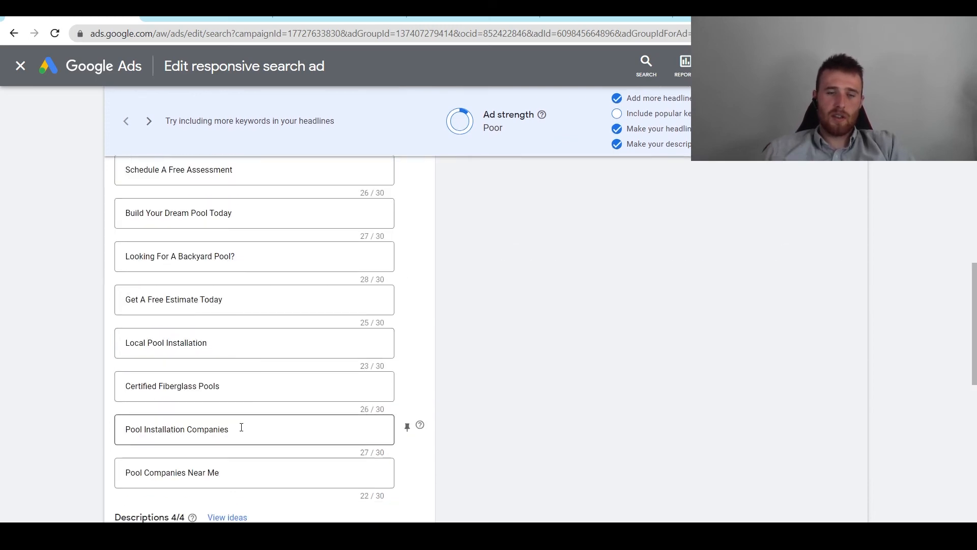
click(129, 469)
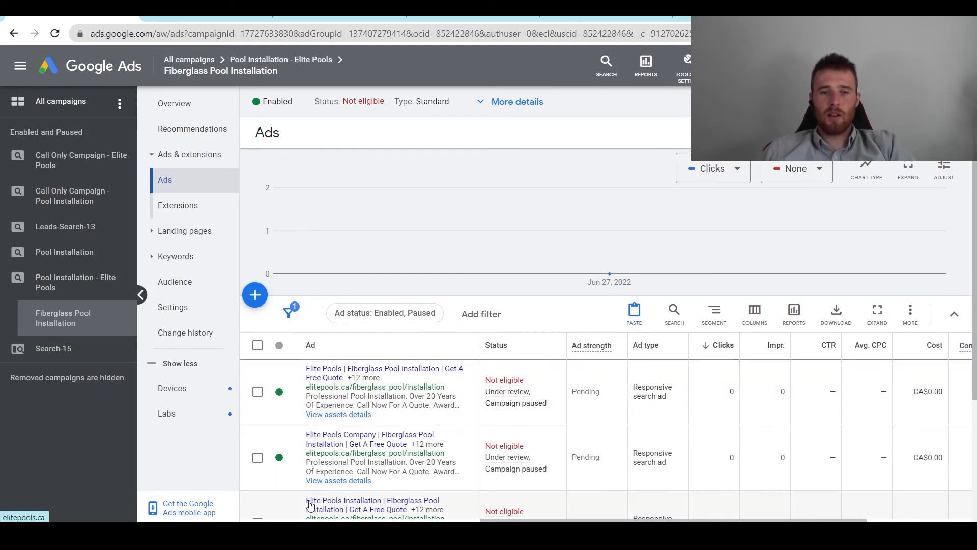
Step: Open the ad groups of the Pool Installation - Elite Pools campaign and copy the Fiberglass Pool Installation ad group
scroll(352, 501, down, 3)
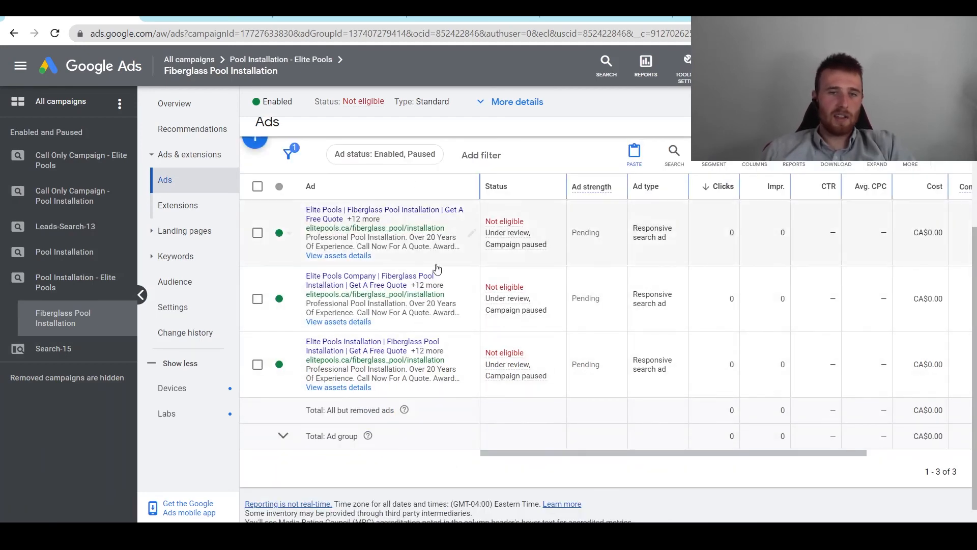
scroll(526, 302, up, 3)
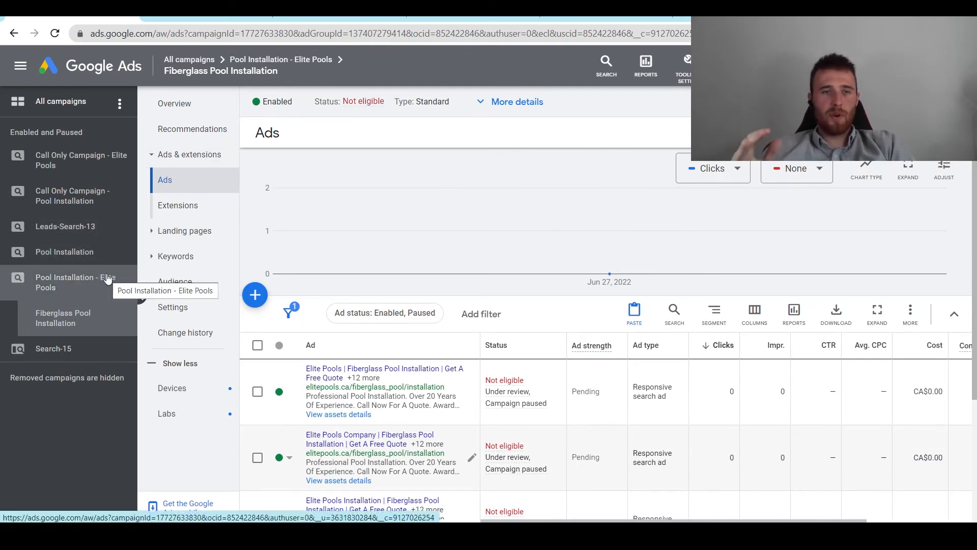
scroll(390, 427, down, 3)
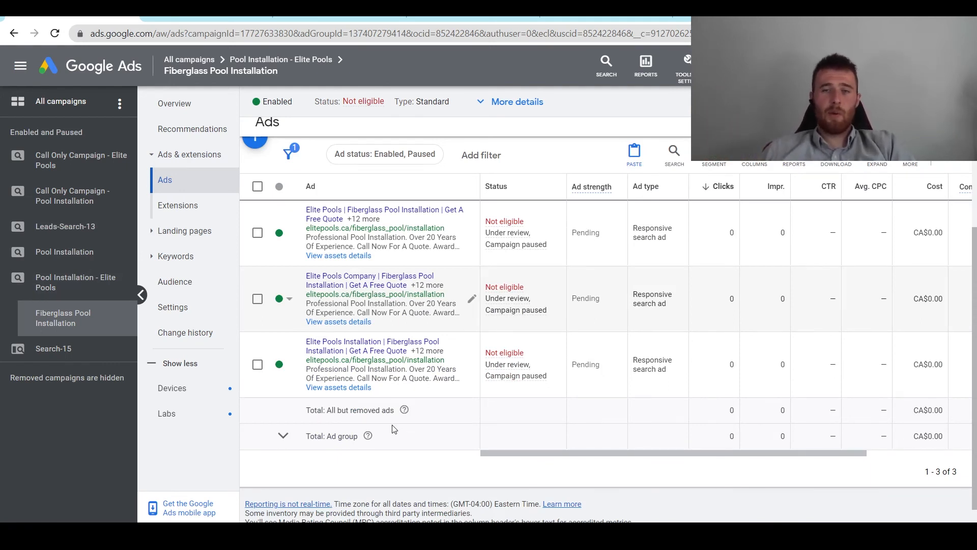
click(69, 291)
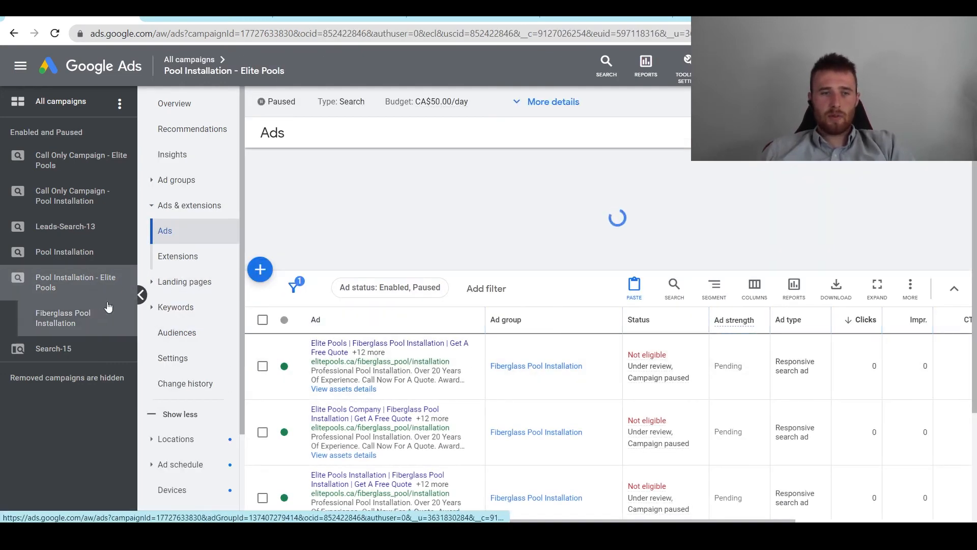
click(176, 180)
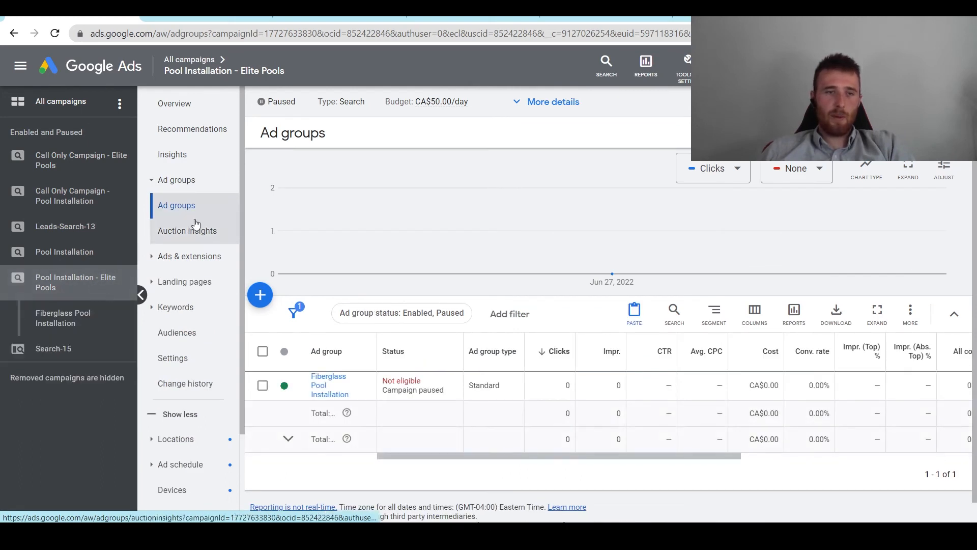
click(262, 385)
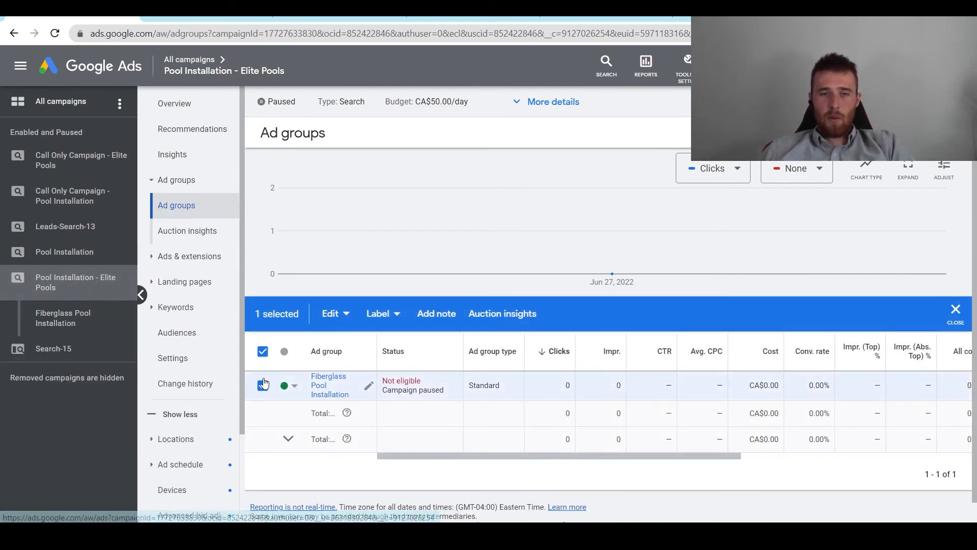
click(340, 320)
click(235, 171)
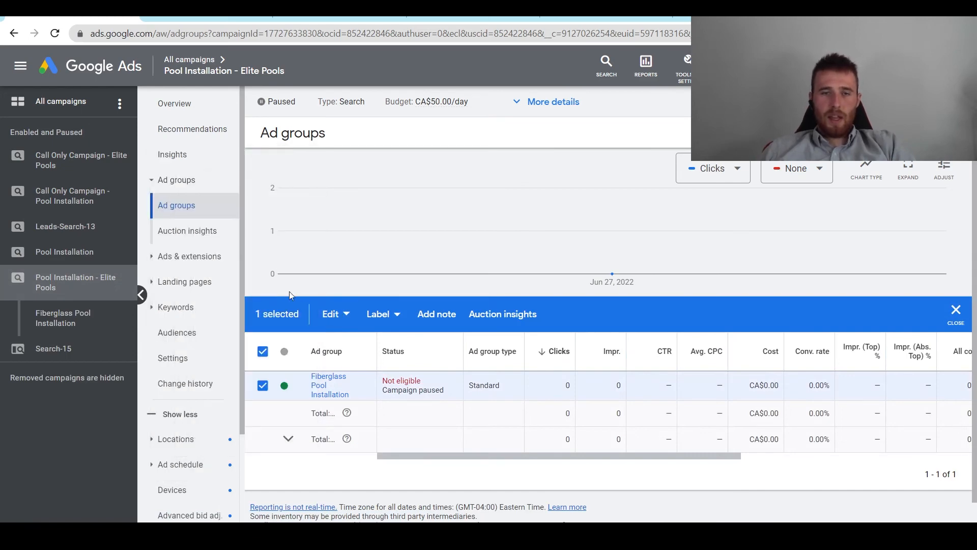
Step: Paste the copied ad group into the Pool Installation - Elite Pools campaign and set the new copy's status to Enabled
click(332, 318)
click(234, 235)
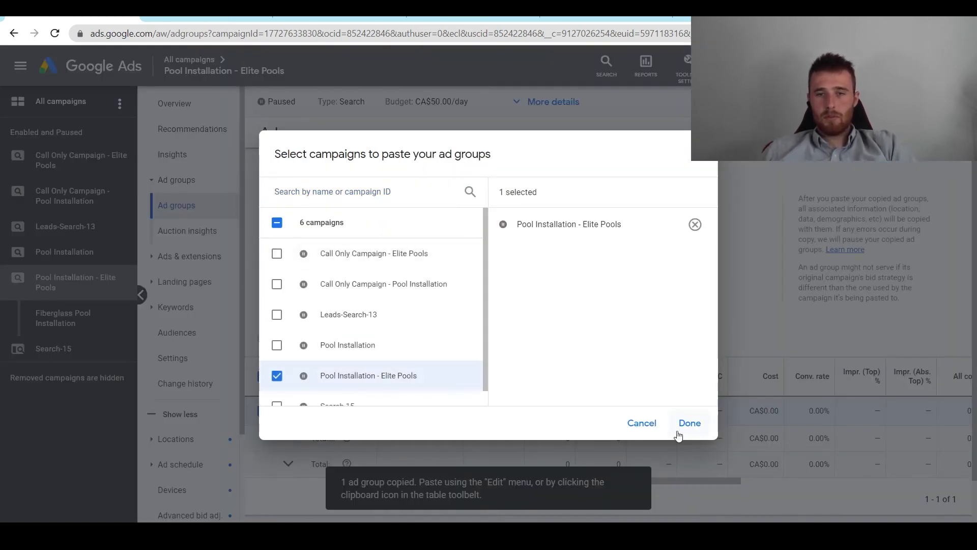
click(688, 423)
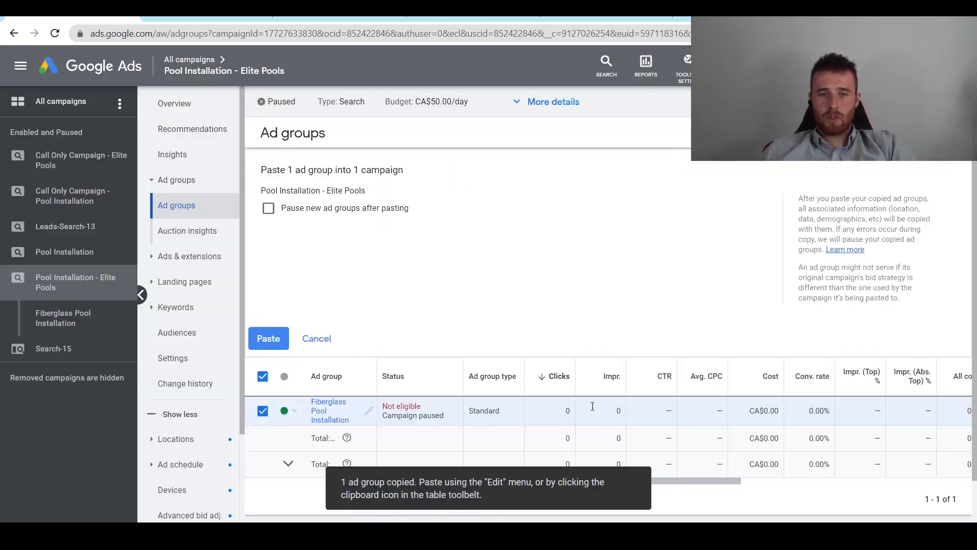
click(271, 340)
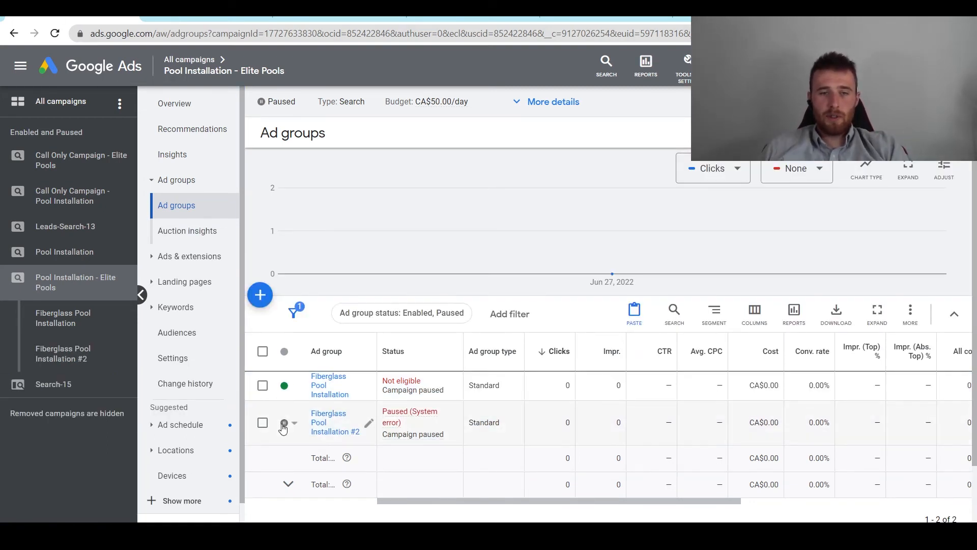
click(283, 426)
click(326, 424)
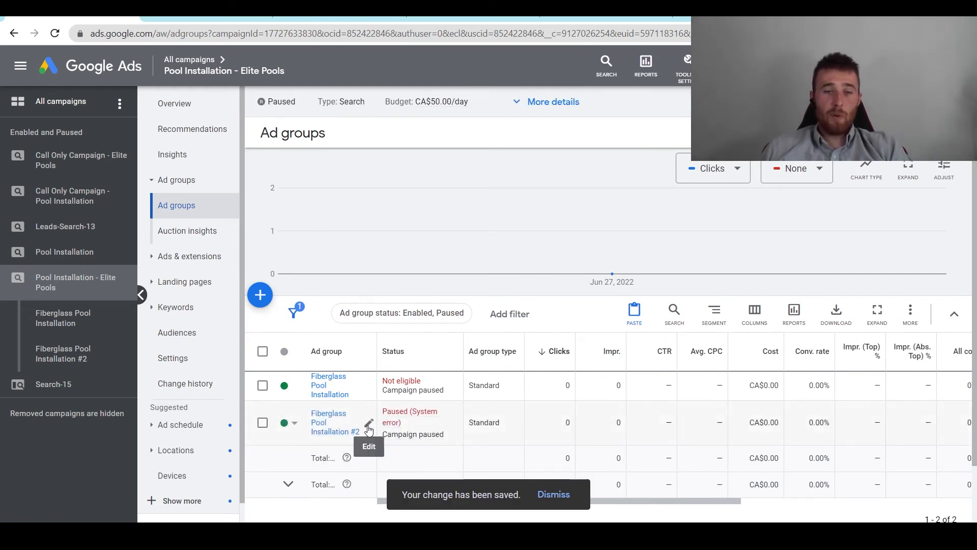
Step: Rename the Fiberglass Pool Installation #2 ad group to "Vinyl Pool Installation" and save the name
click(368, 423)
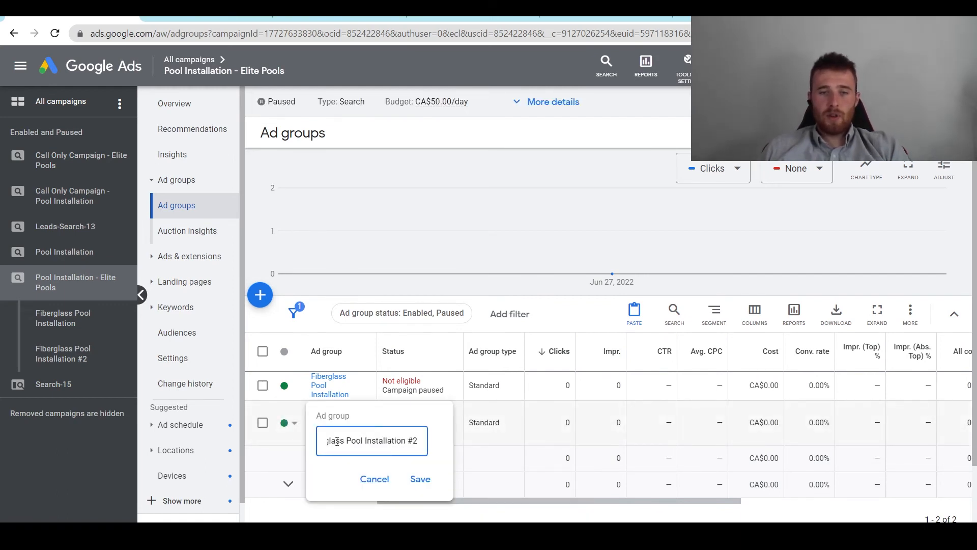
text(Vi)
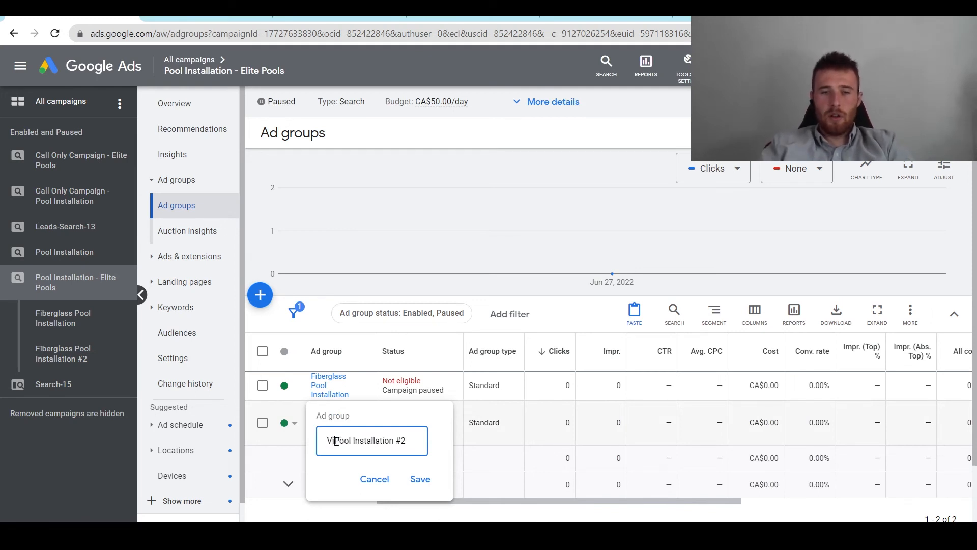
text(ynl)
key(BackSpace)
key(BackSpace)
key(BackSpace)
key(BackSpace)
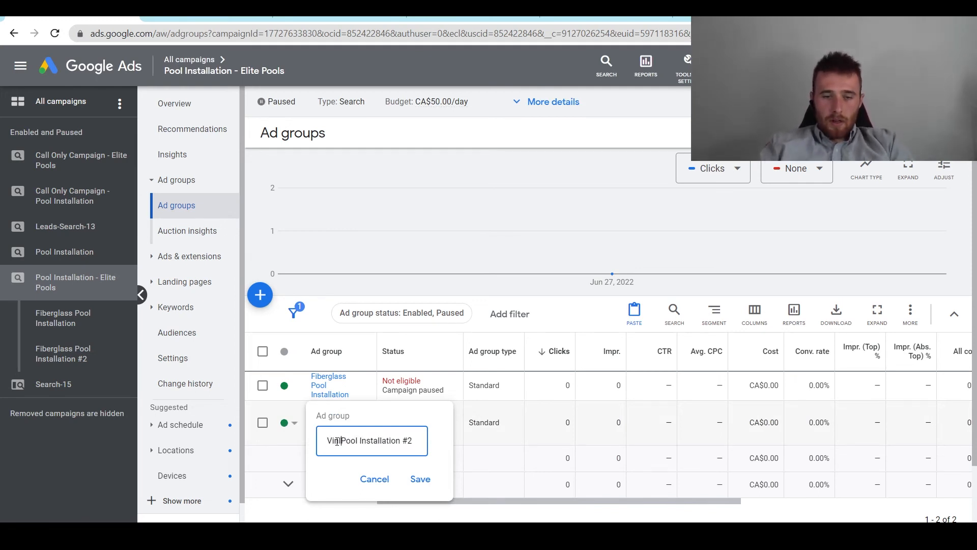
text(nyl)
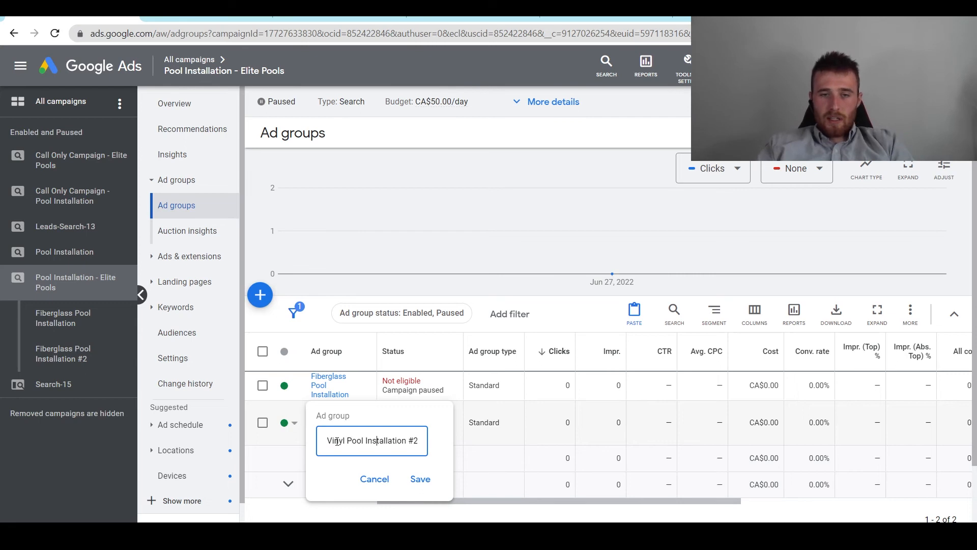
key(BackSpace)
key(BackSpace)
key(BackSpace)
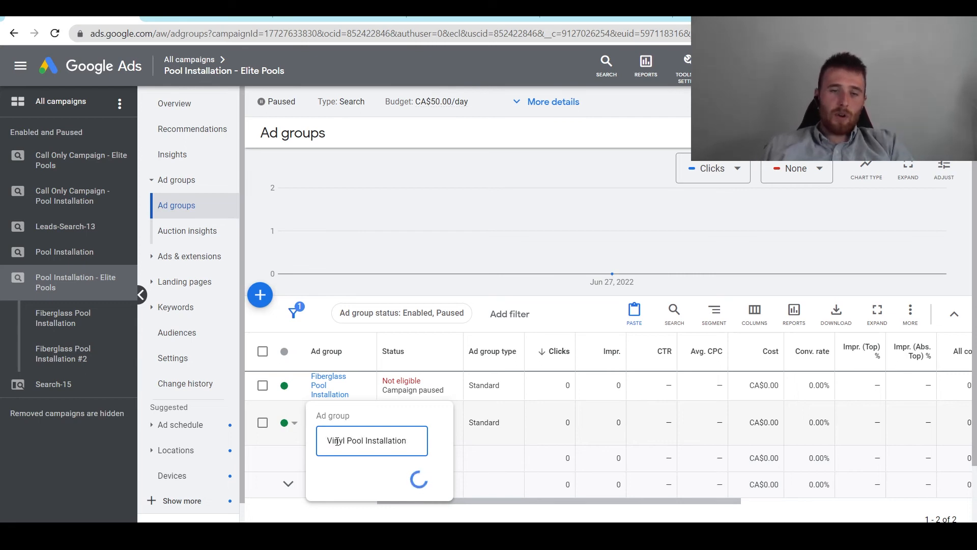
Step: Copy the Fiberglass Pool Installation ad group and paste it into the Pool Installation - Elite Pools campaign
click(263, 385)
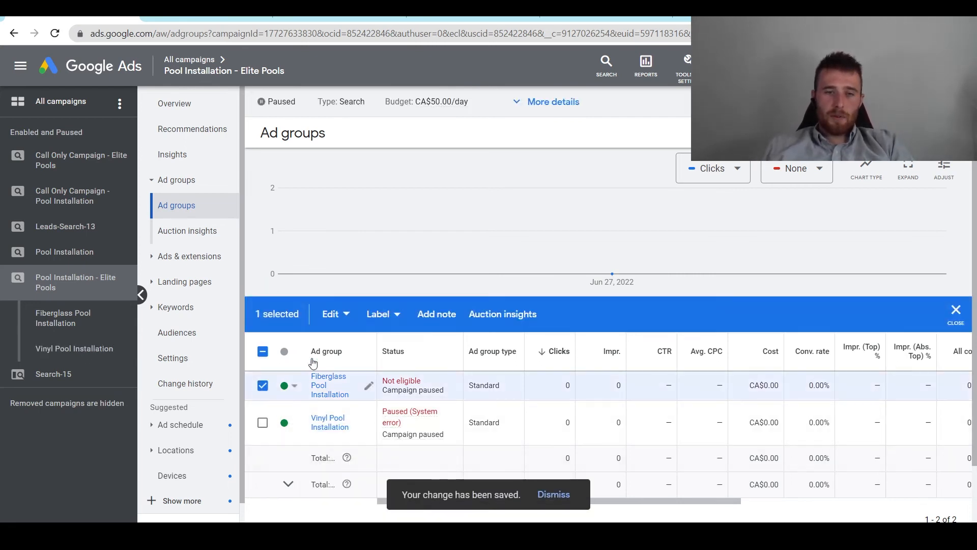
click(341, 320)
click(236, 167)
click(340, 316)
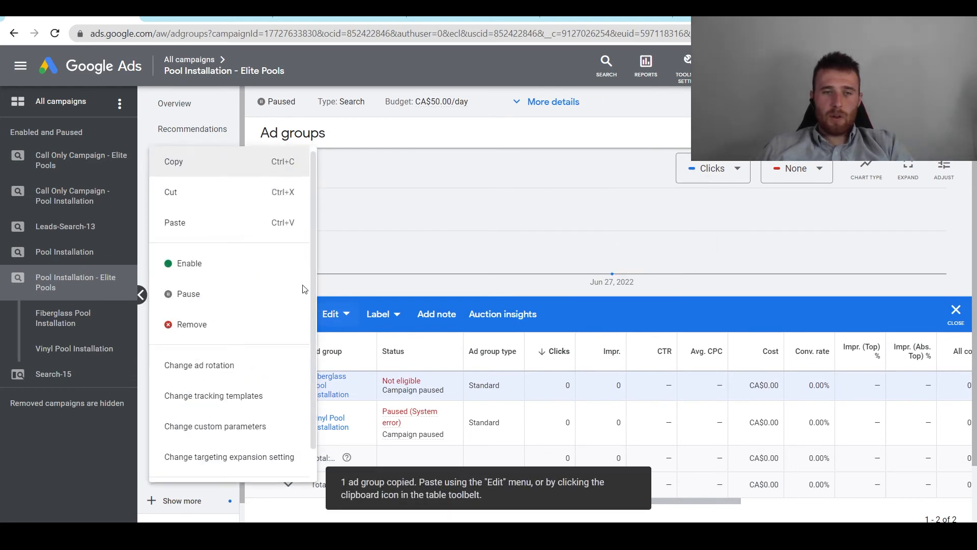
click(224, 224)
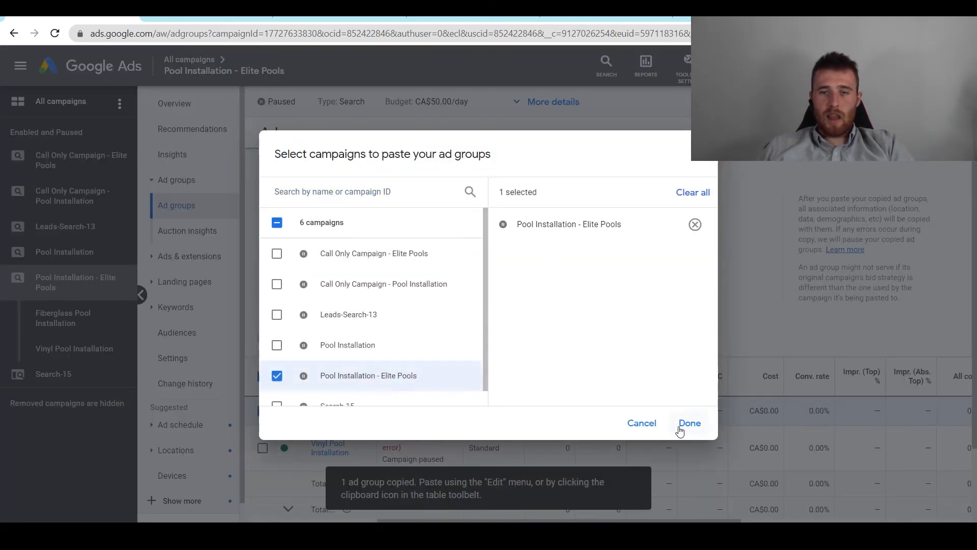
click(681, 431)
click(266, 338)
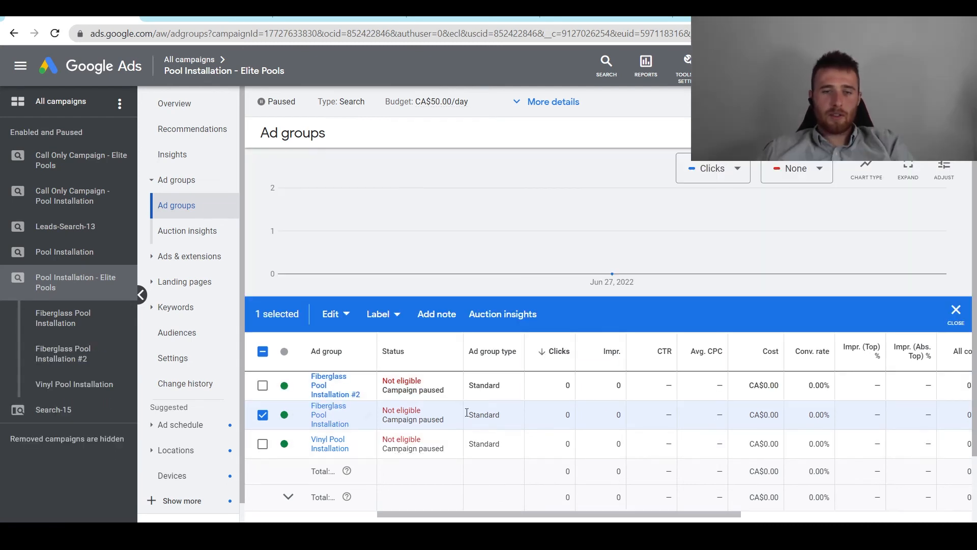
Step: Rename the new Fiberglass Pool Installation #2 ad group to "Inground Pool Installation" and save the name
click(380, 394)
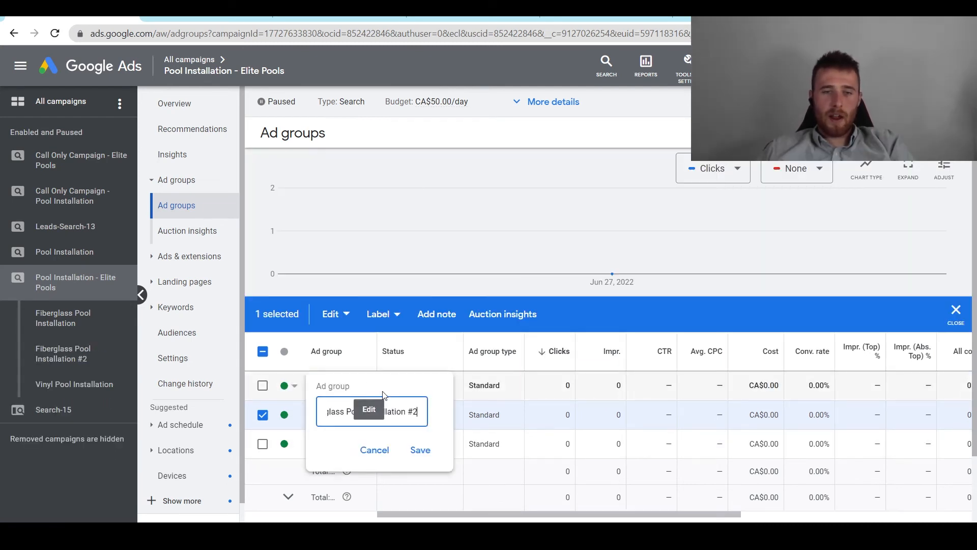
triple_click(345, 413)
click(344, 411)
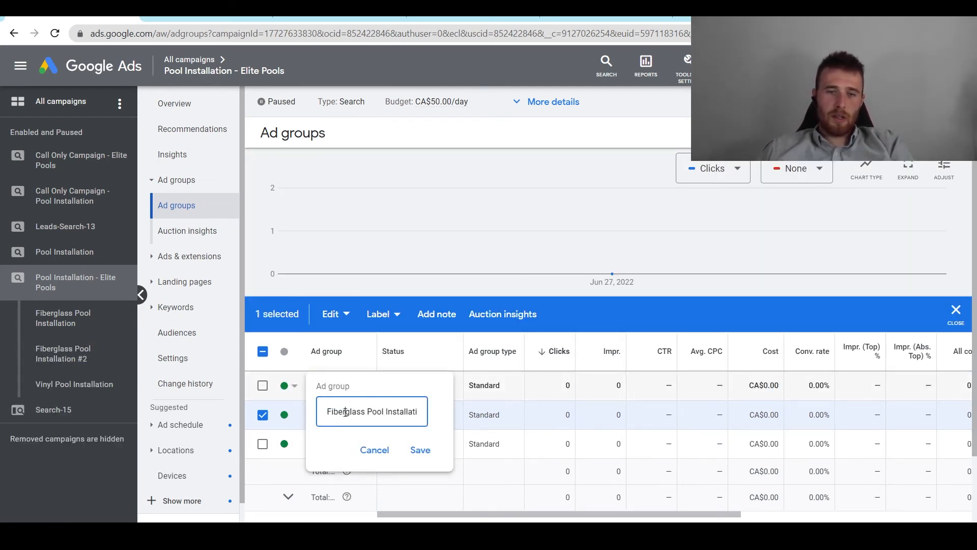
double_click(344, 411)
text(Viyn)
key(BackSpace)
key(BackSpace)
key(BackSpace)
key(BackSpace)
key(BackSpace)
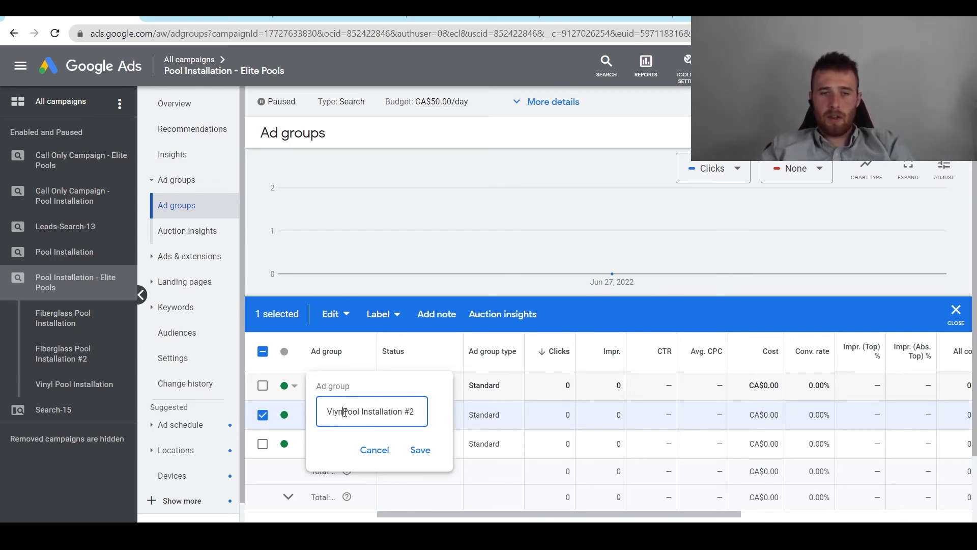
text(In)
key(BackSpace)
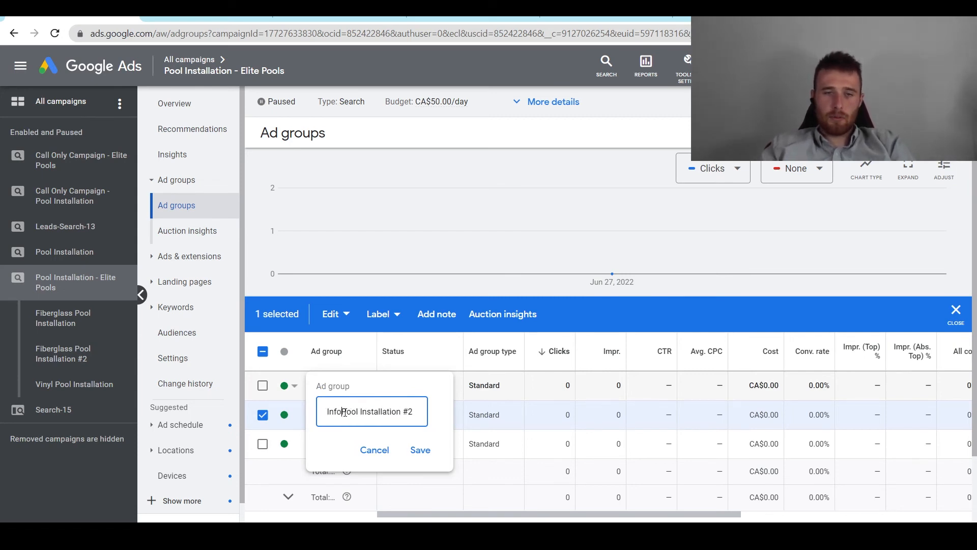
text(ground)
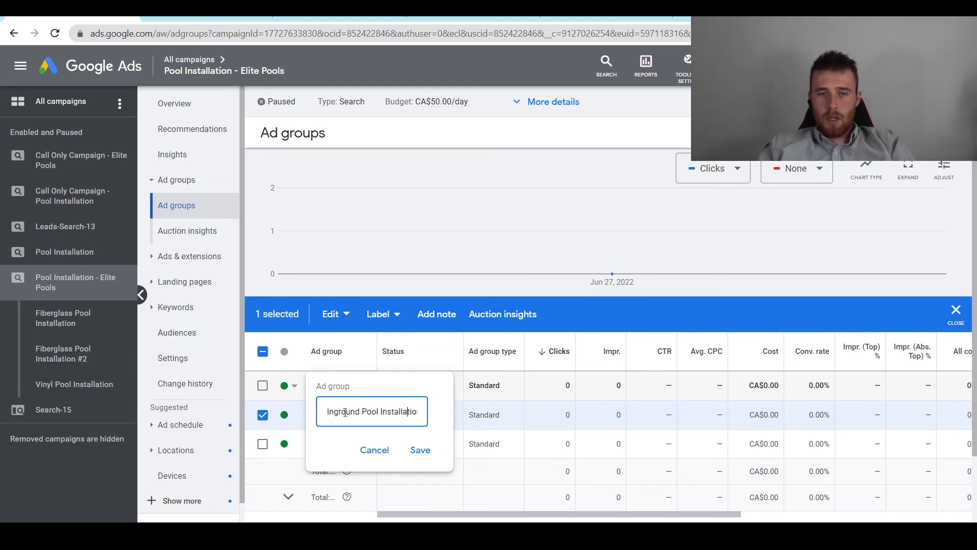
key(End)
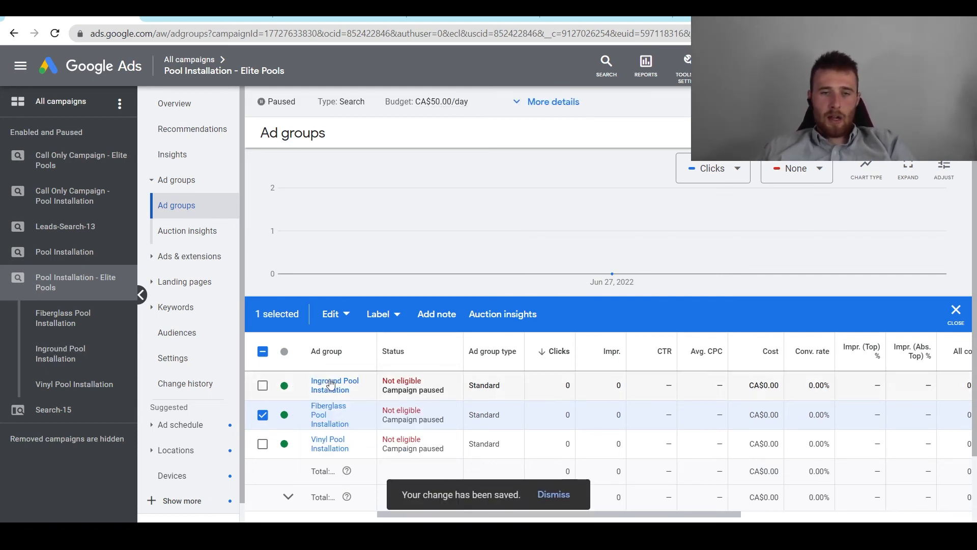
Step: Open the Vinyl Pool Installation ad group's search keywords and change the first keyword to [vinyl pool installation], saving it
click(321, 437)
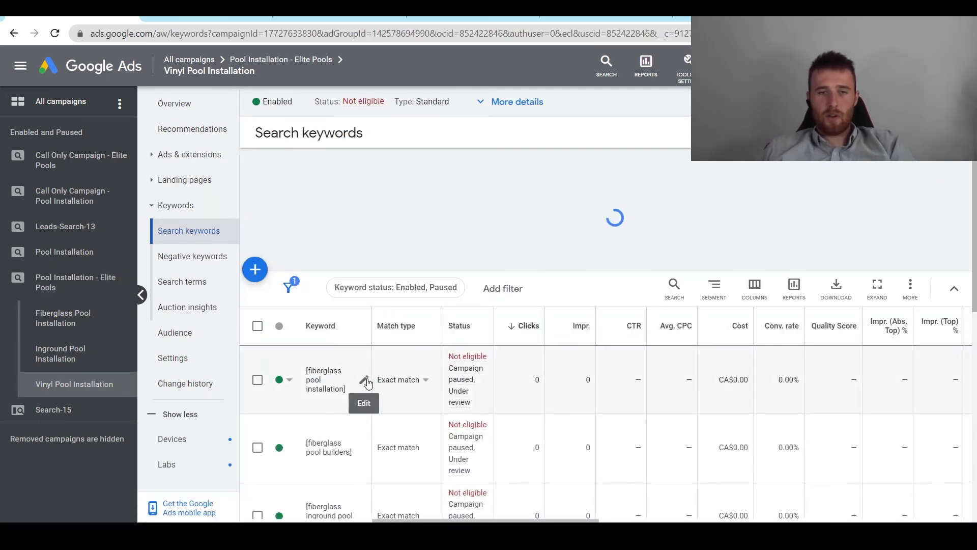
click(363, 379)
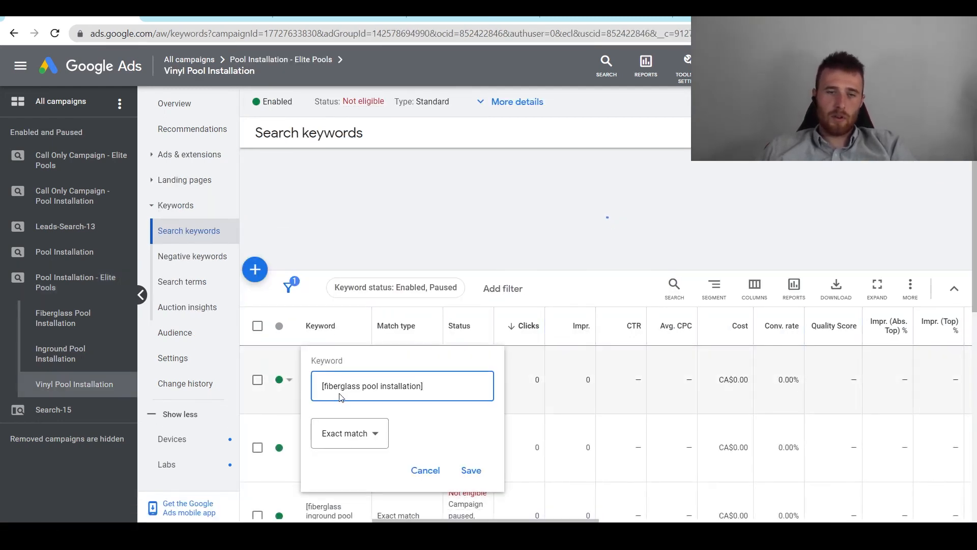
double_click(341, 388)
text(vi)
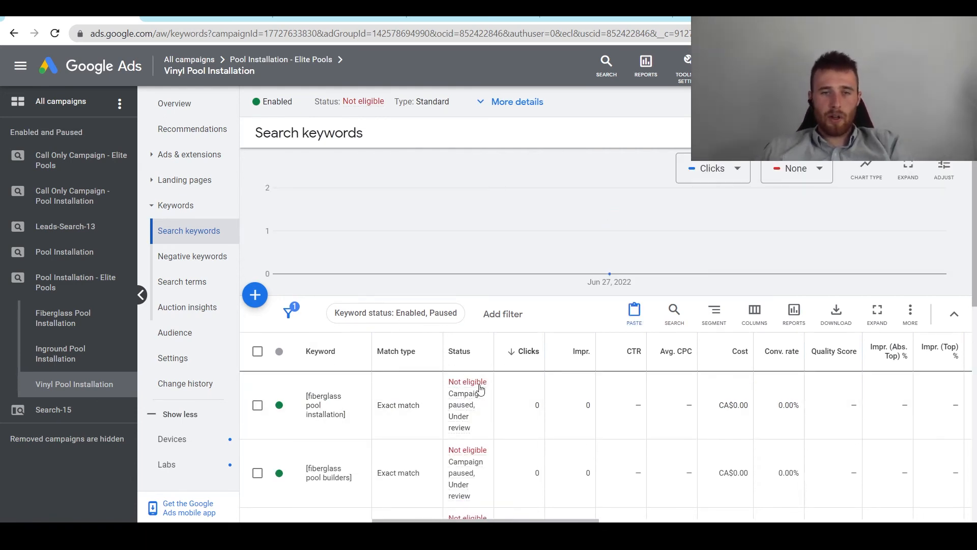
scroll(370, 407, down, 1)
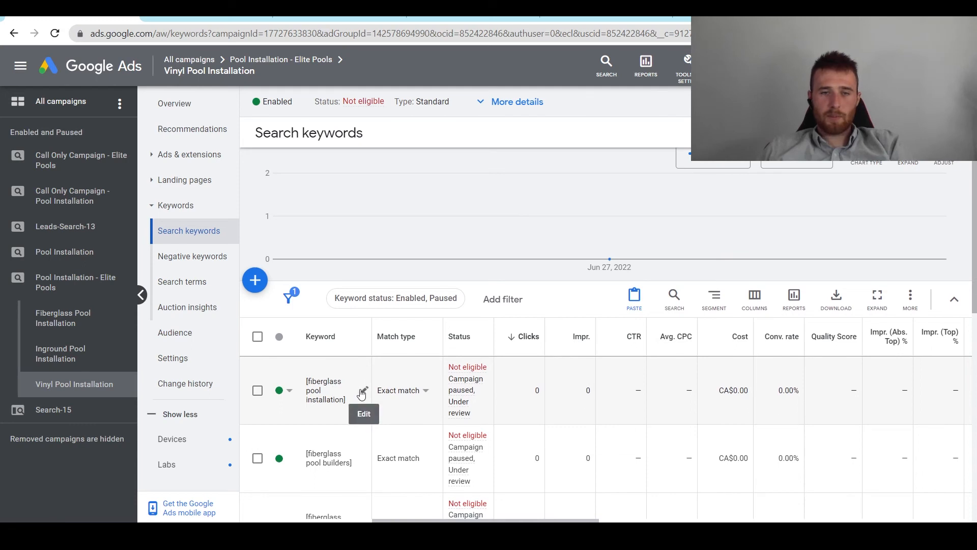
click(362, 397)
double_click(334, 396)
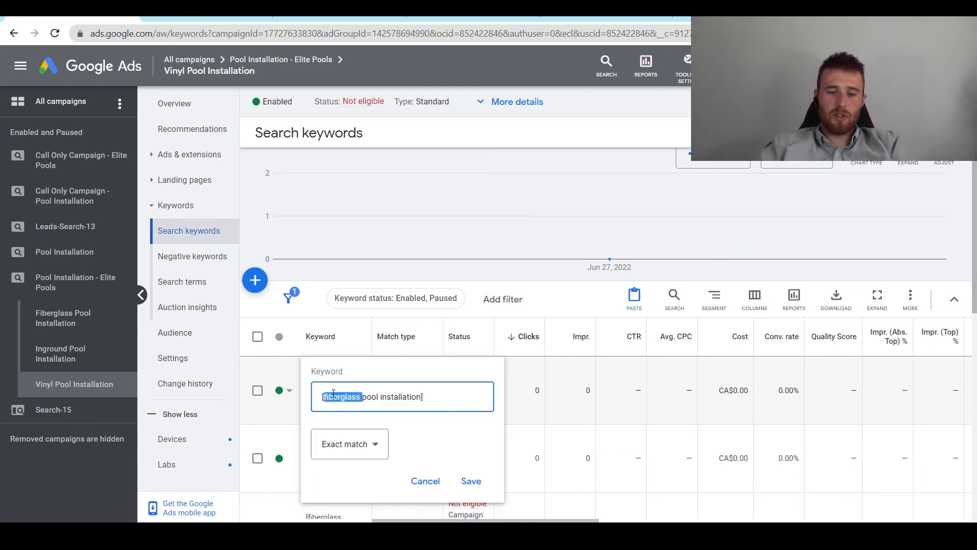
text(vinyl)
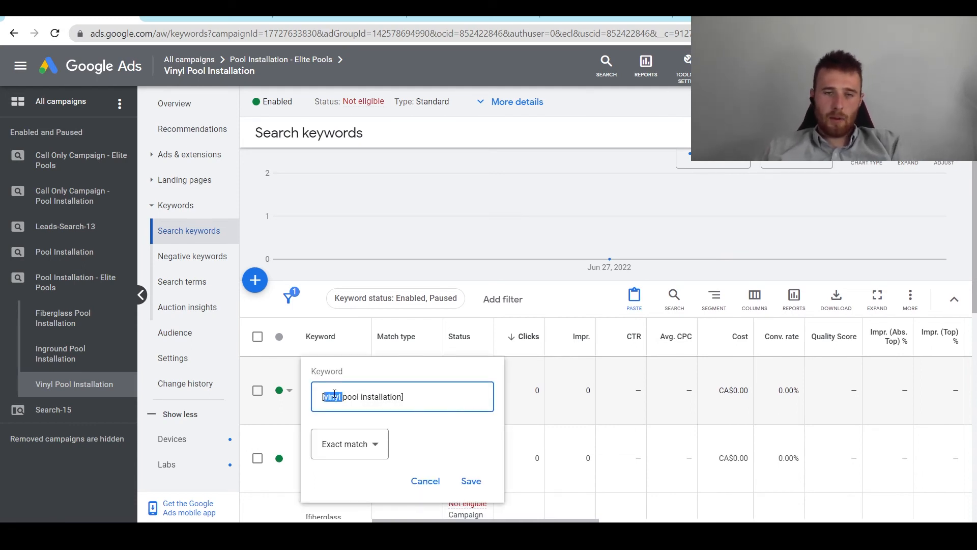
click(470, 481)
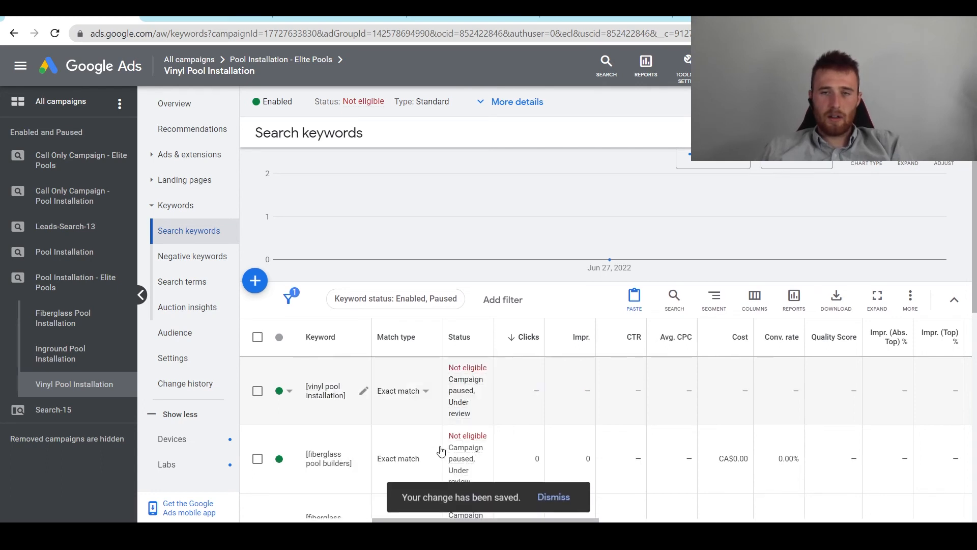
Step: Change the fiberglass pool builders keyword to [vinyl pool builders] and save it
click(364, 460)
double_click(339, 419)
text(vinyl)
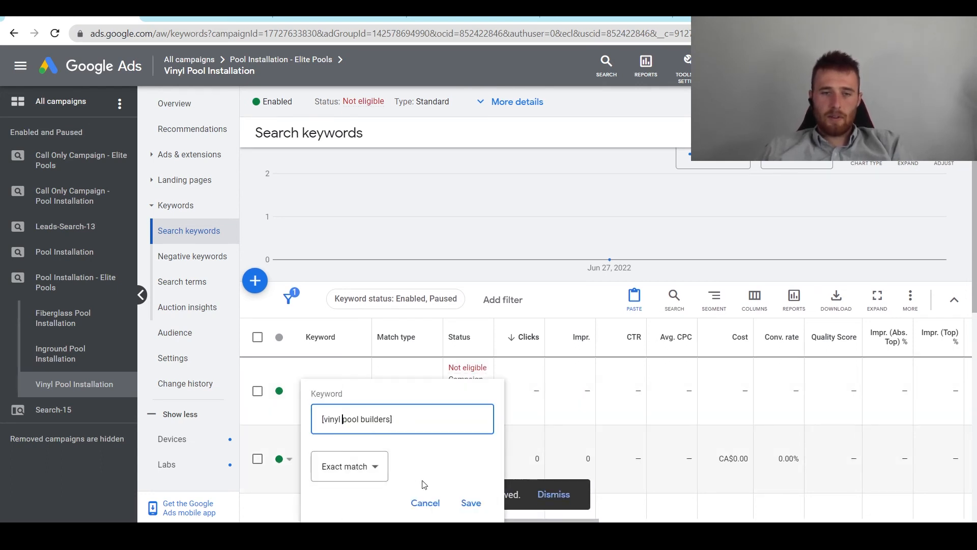
click(471, 504)
Step: Change the fiberglass inground pool installation keyword to [vinyl inground pool installation] and save it
scroll(366, 387, down, 3)
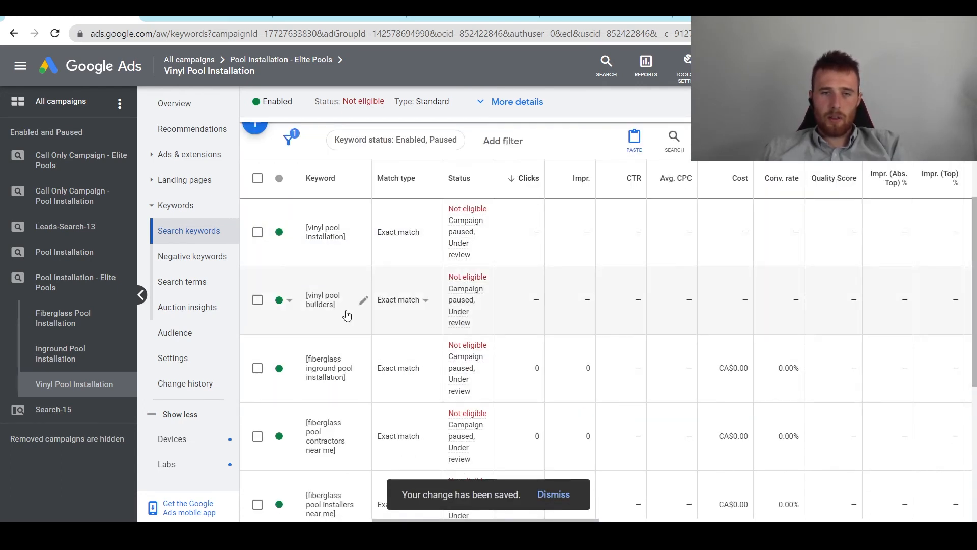
click(364, 369)
double_click(339, 375)
text(vinyl)
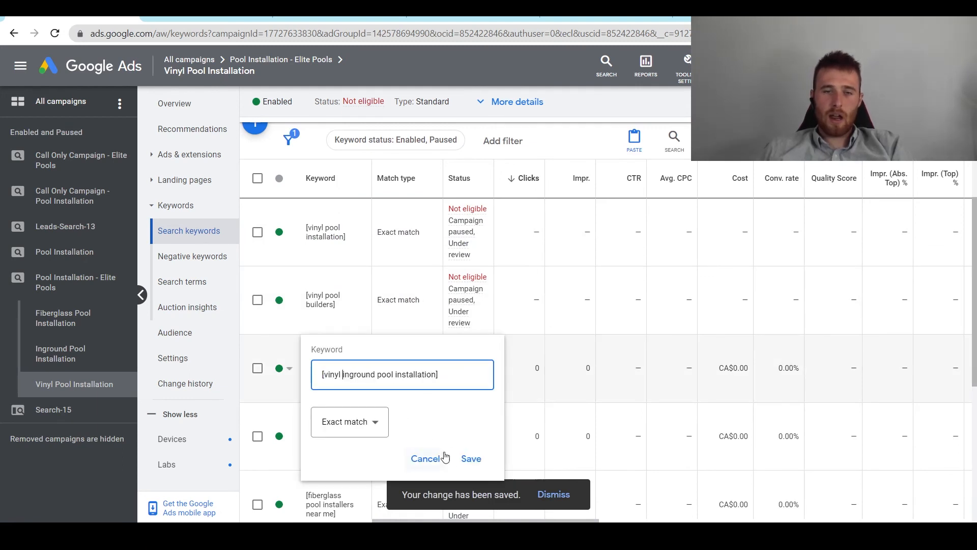
click(472, 460)
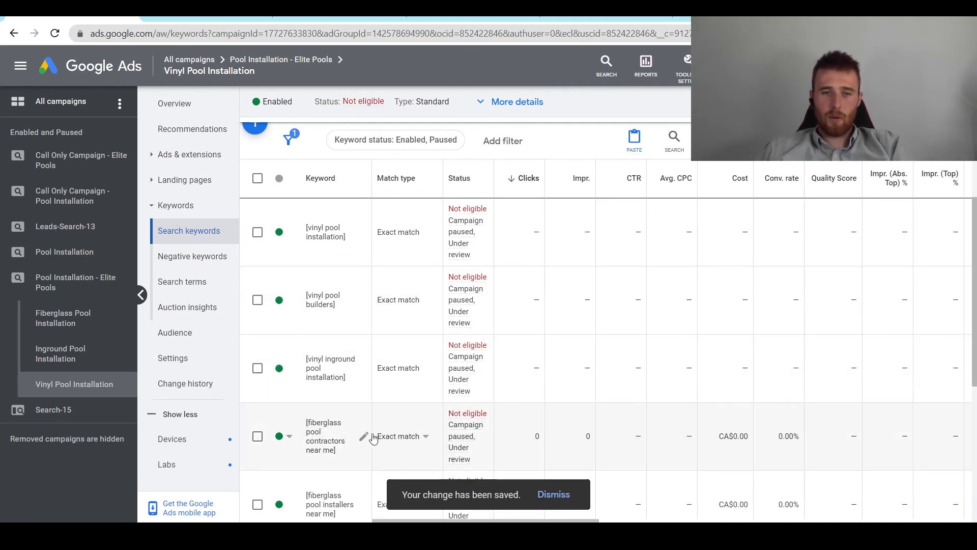
Step: Change the fiberglass pool contractors keyword to [vinyl pool contractors near me] and save it
click(364, 437)
triple_click(345, 420)
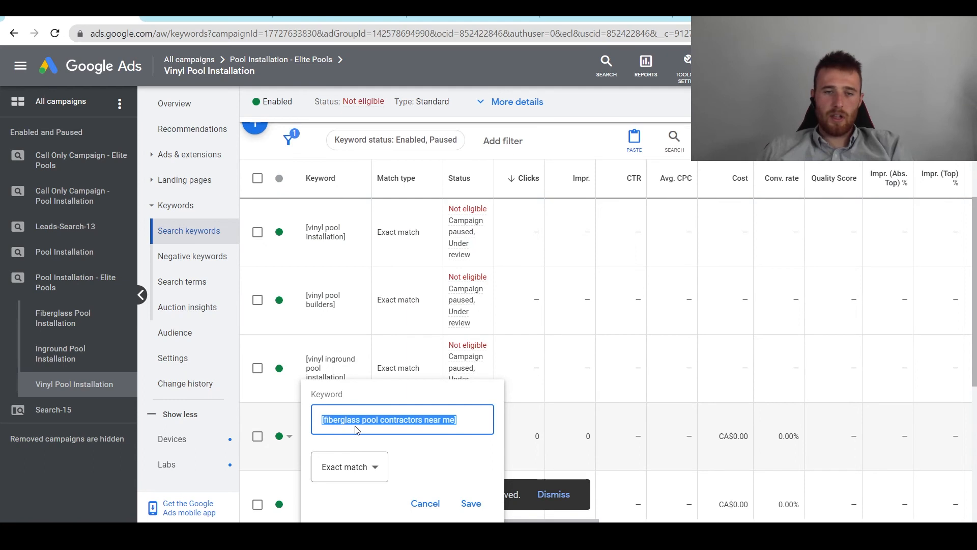
double_click(347, 416)
text(vinyl)
click(471, 503)
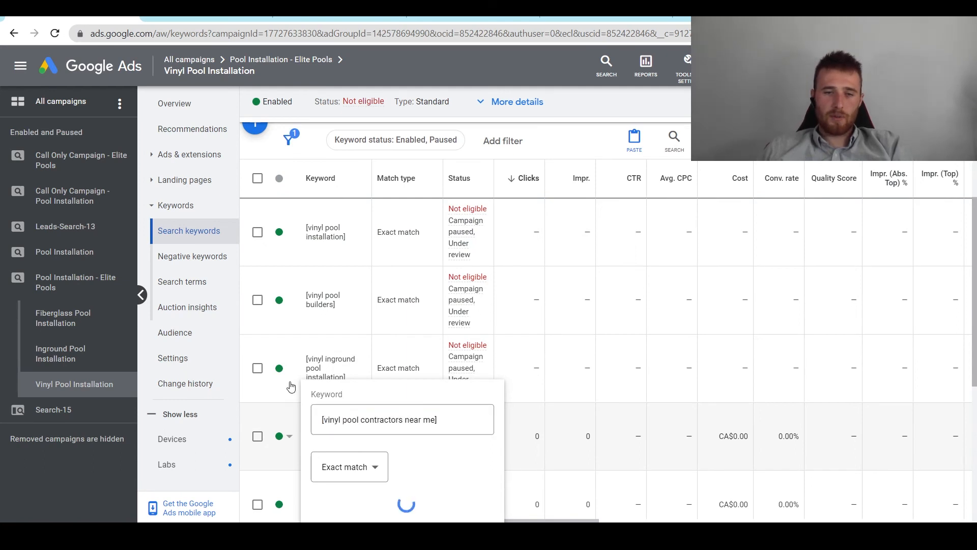
click(364, 438)
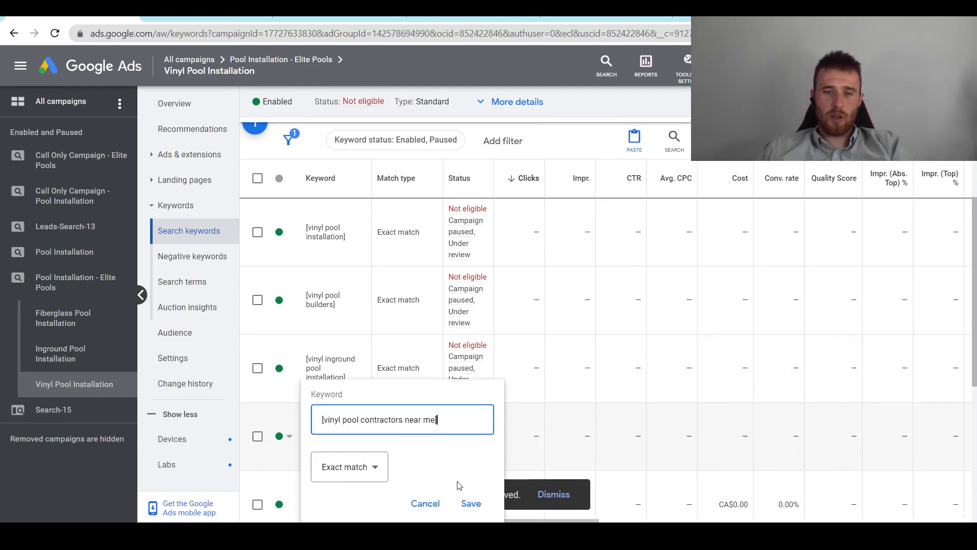
click(426, 504)
Step: Change the fiberglass pool installers keyword to [vinyl pool installers near me] and save it
scroll(356, 399, down, 3)
click(367, 348)
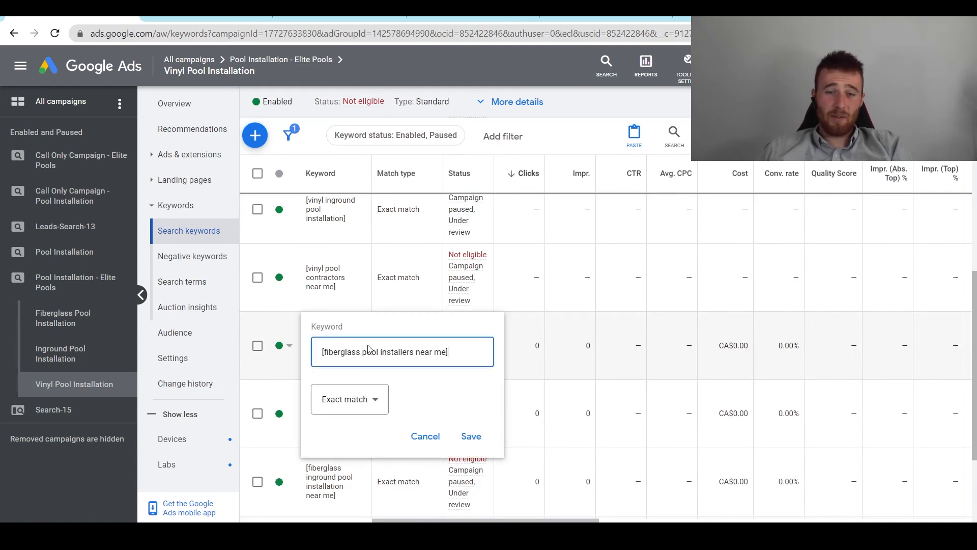
double_click(341, 349)
text(vinyl)
click(471, 436)
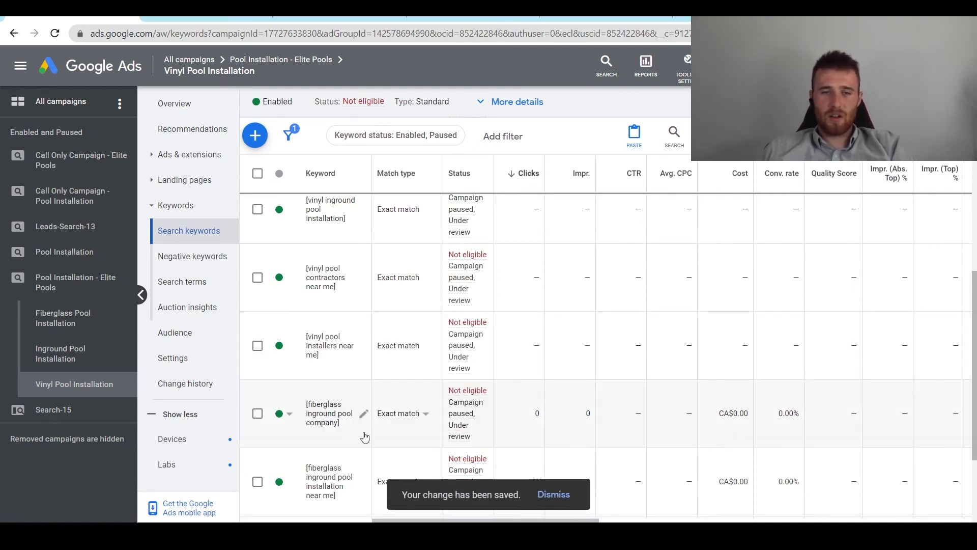
Step: Change the fiberglass inground pool company keyword to [vinyl inground pool company] and save it
click(364, 415)
double_click(342, 420)
text(vinyl)
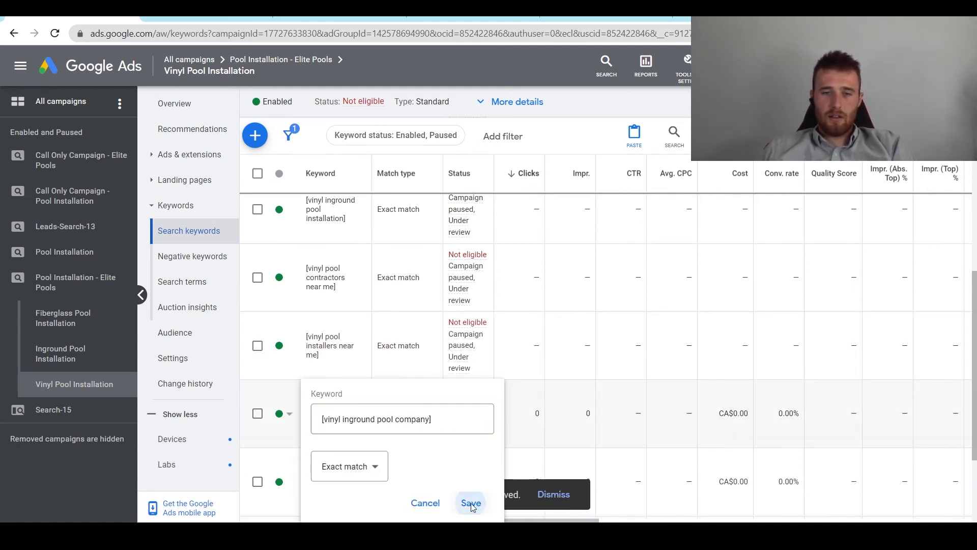
click(471, 503)
Step: Change the last fiberglass keyword in the list to [vinyl inground pool installation near me] and save it
drag(362, 342, 363, 338)
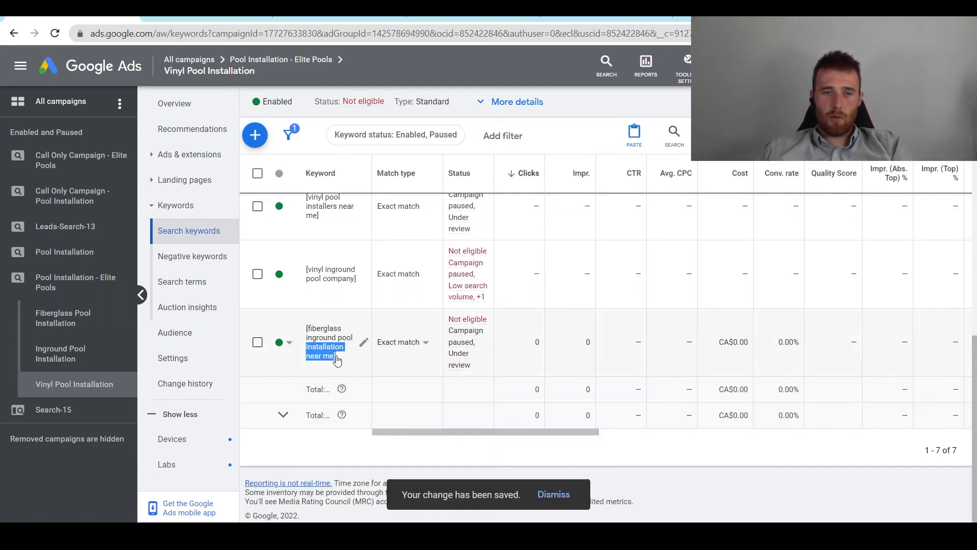
click(355, 348)
click(363, 349)
double_click(339, 348)
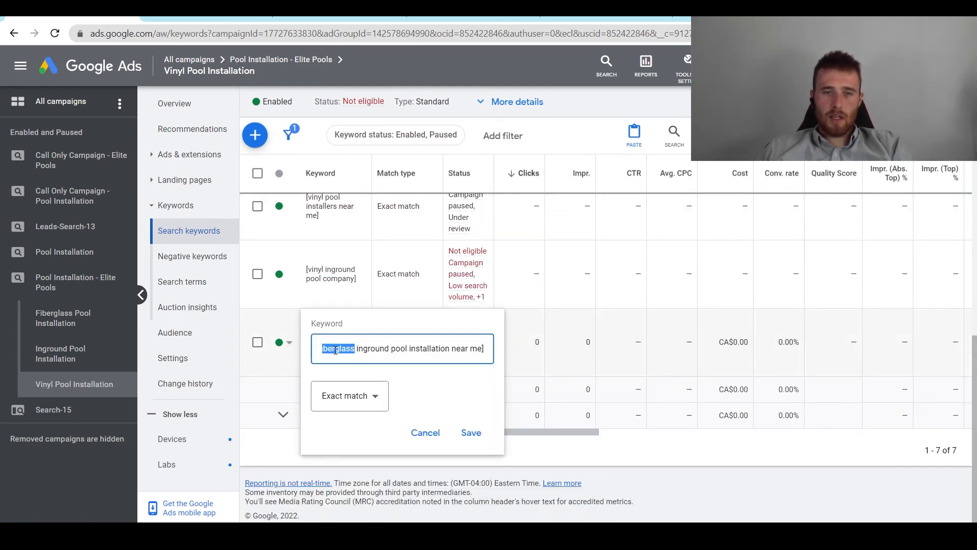
text(vinyl)
click(469, 432)
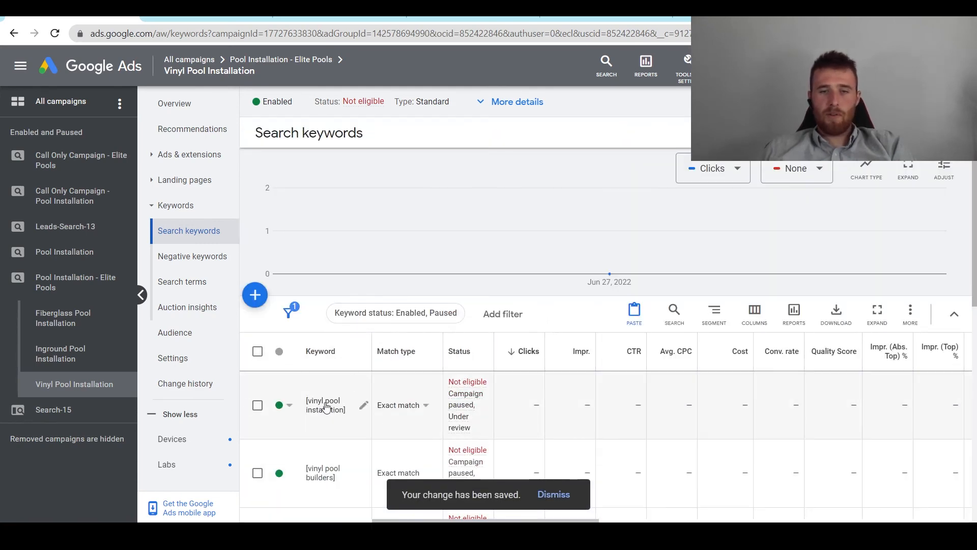
Step: Edit the Elite Pools Company ad in the Vinyl Pool Installation ad group, setting the first display path part to "vinyl pool"
scroll(331, 413, down, 3)
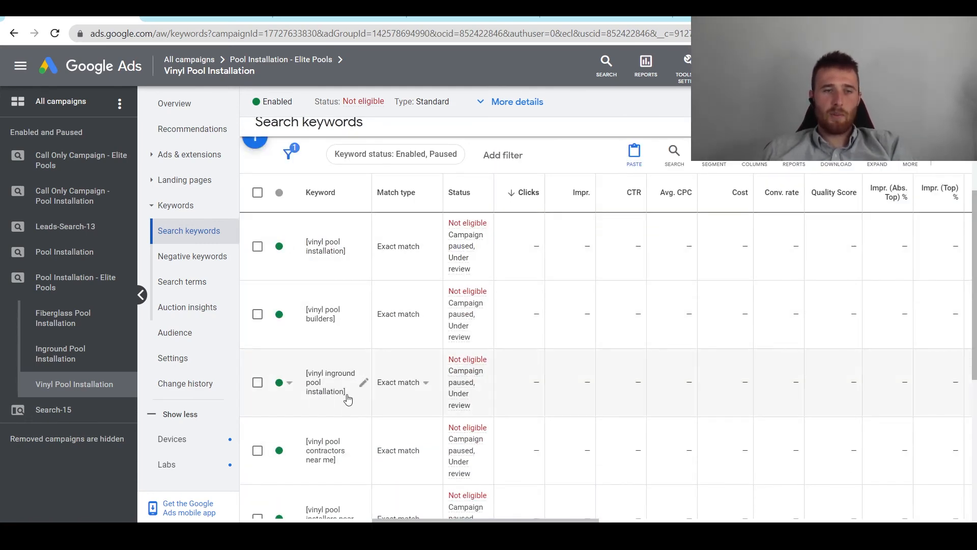
scroll(422, 300, up, 3)
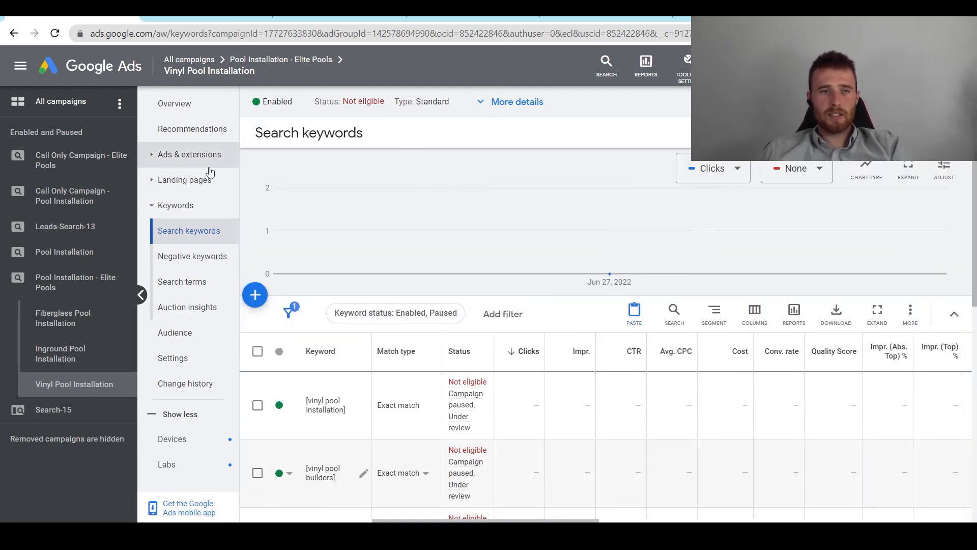
click(212, 155)
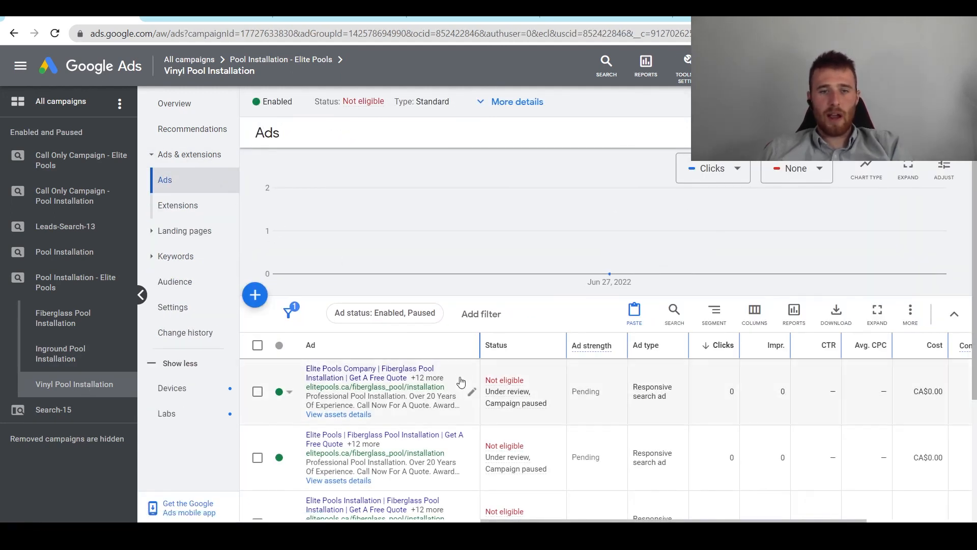
click(471, 392)
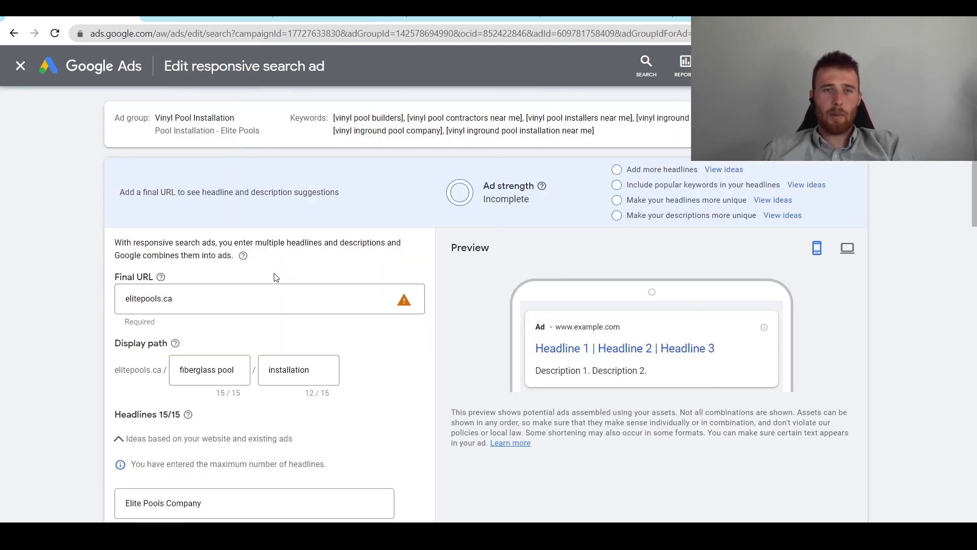
double_click(188, 369)
text(vinyl)
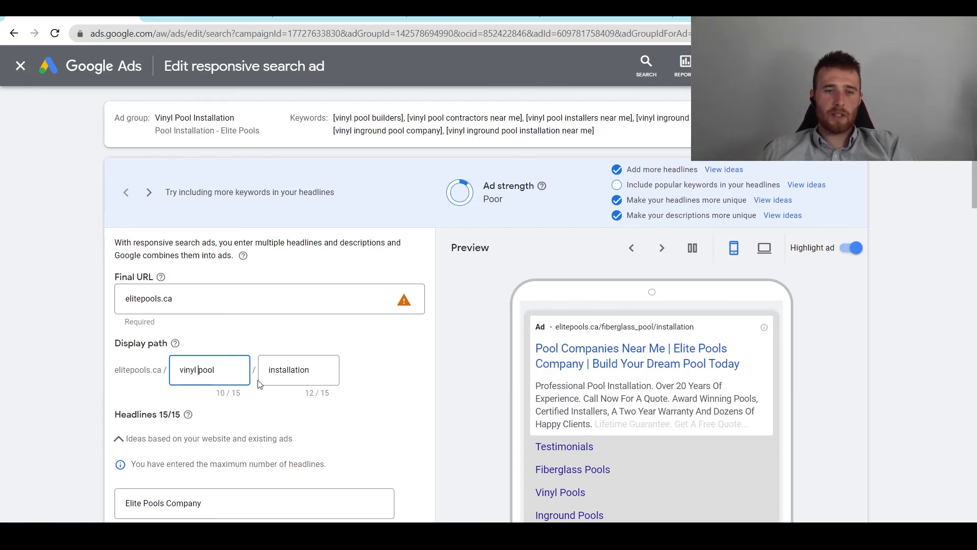
Step: Change the ad's second headline to "Vinyl Pool Installation"
scroll(203, 337, down, 6)
scroll(201, 338, up, 3)
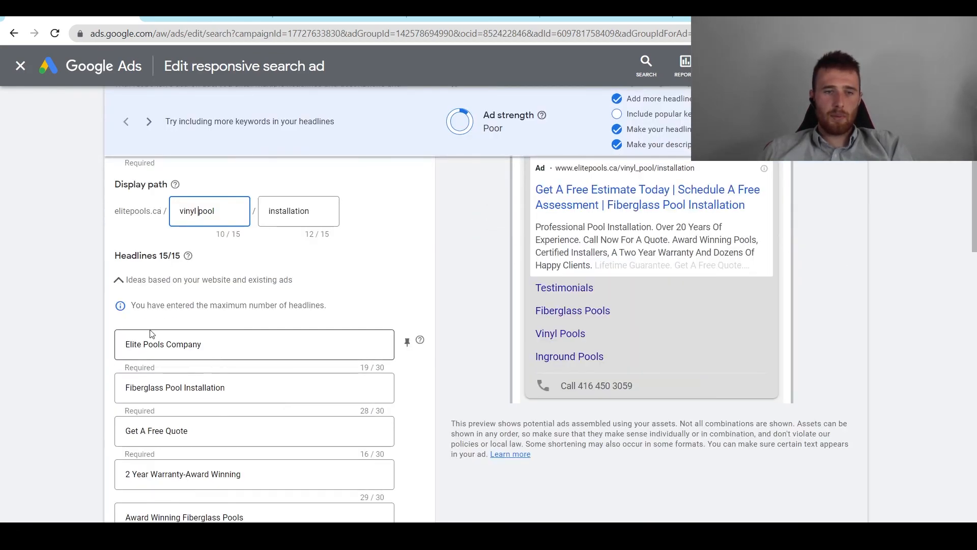
double_click(147, 388)
text(vinyl)
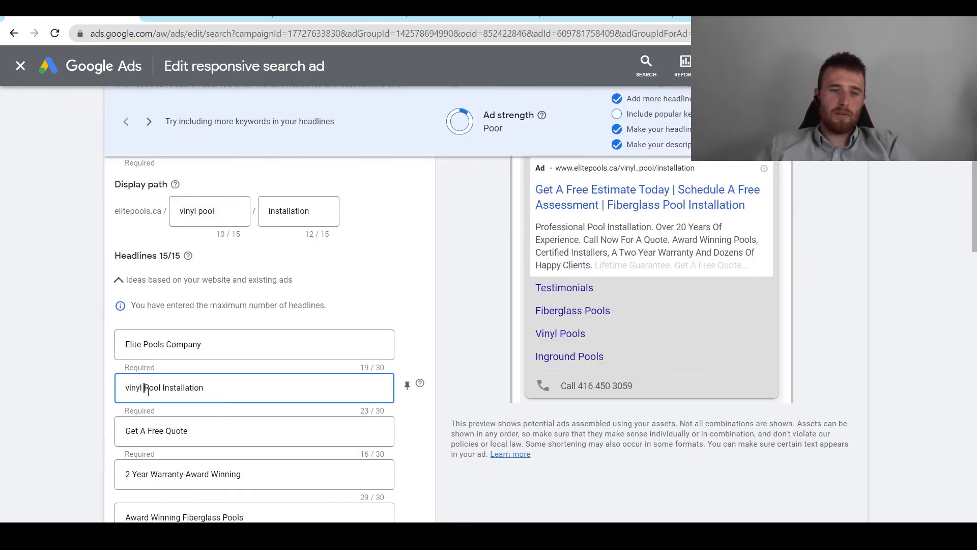
key(Home)
key(Delete)
text(V)
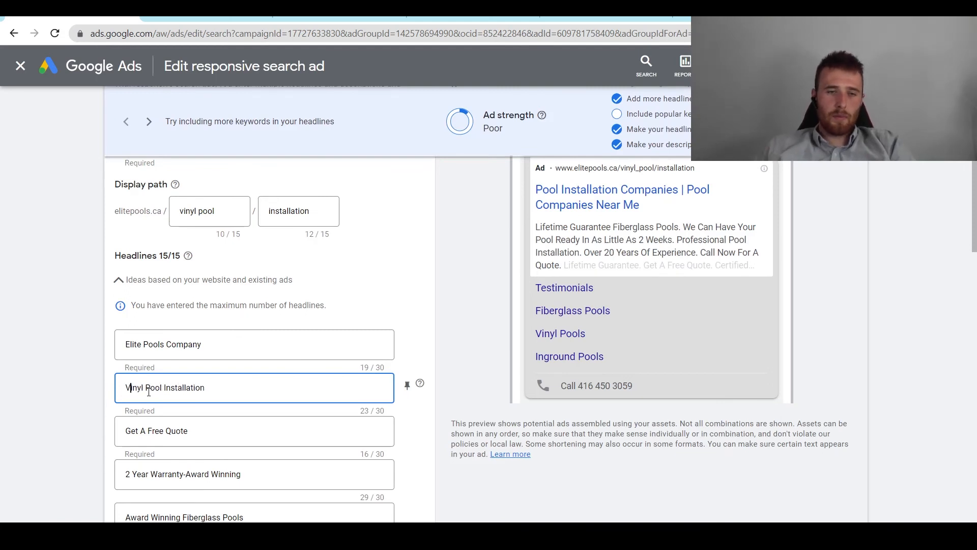
Step: Copy the word "Vinyl" from the second headline and use it to make the fifth headline "Award Winning Vinyl Pools"
double_click(137, 388)
key(ctrl+c)
scroll(67, 330, down, 3)
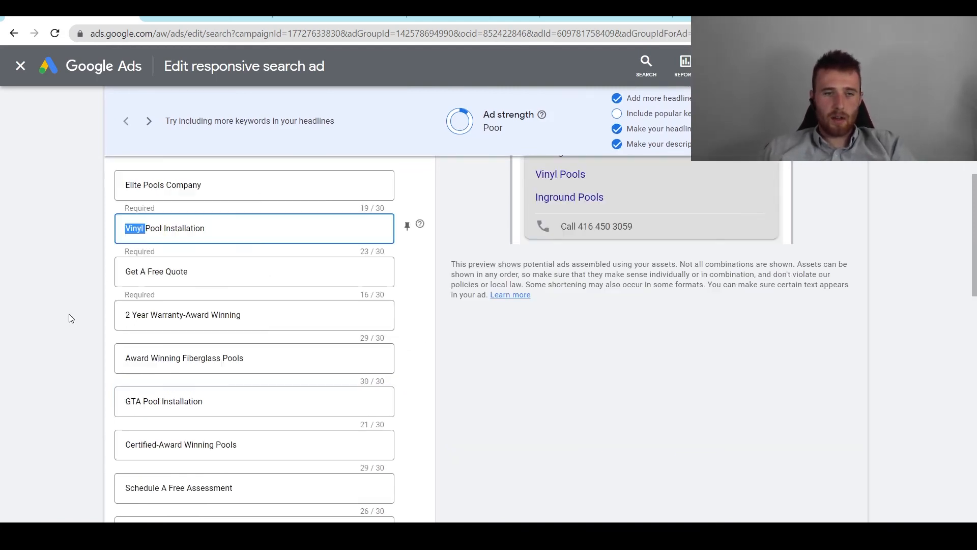
double_click(198, 360)
key(ctrl+v)
Step: Replace "Fiberglass" with "Vinyl" in the ad's "Certified Fiberglass Pools" headline
scroll(83, 308, down, 3)
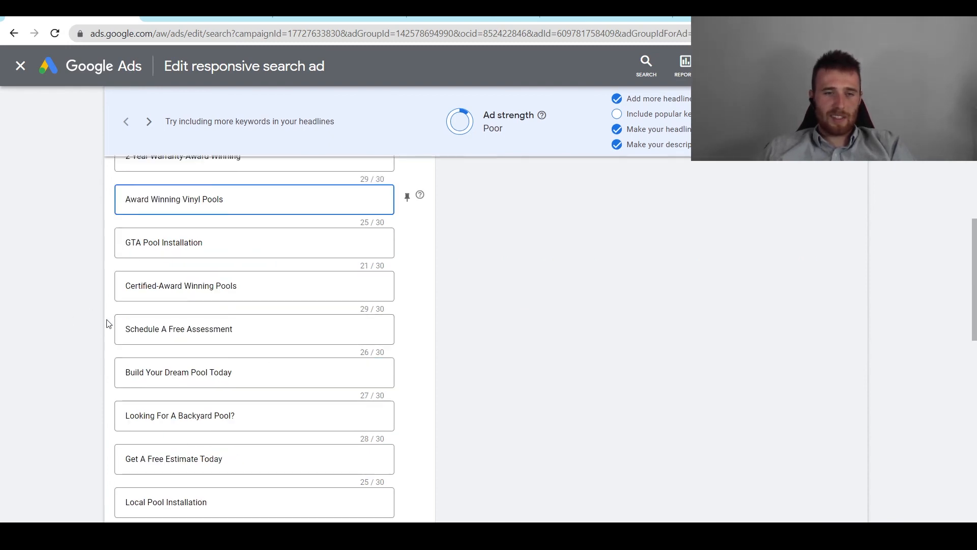
scroll(335, 356, down, 3)
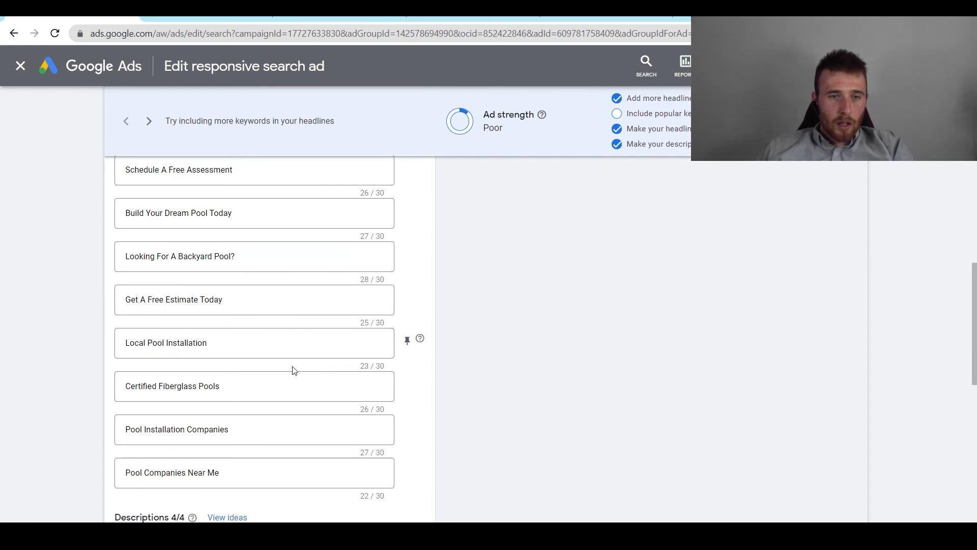
click(169, 387)
double_click(169, 386)
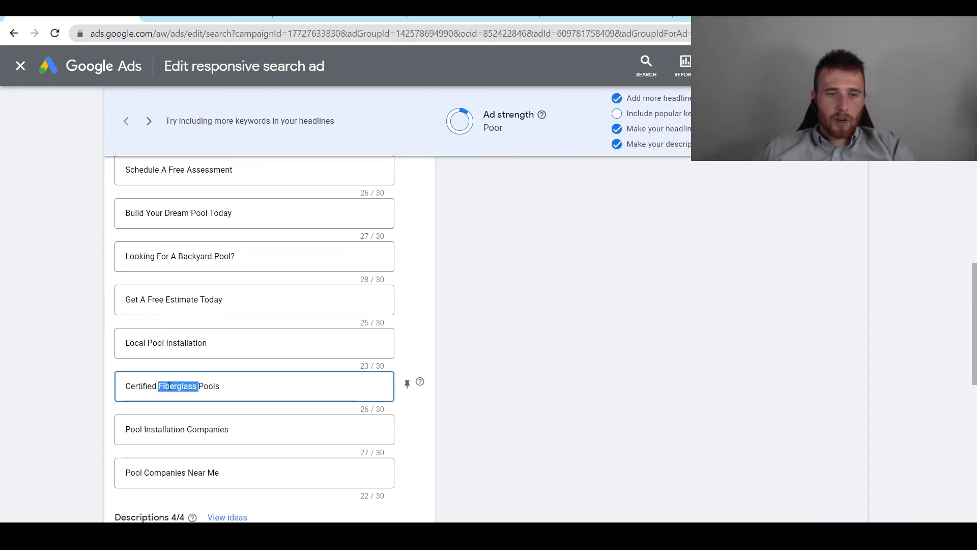
text(Vinyl)
Step: Replace "Fiberglass" with "Vinyl" in the fourth description, "Lifetime Guarantee Fiberglass Pools", and save the ad
scroll(125, 265, down, 6)
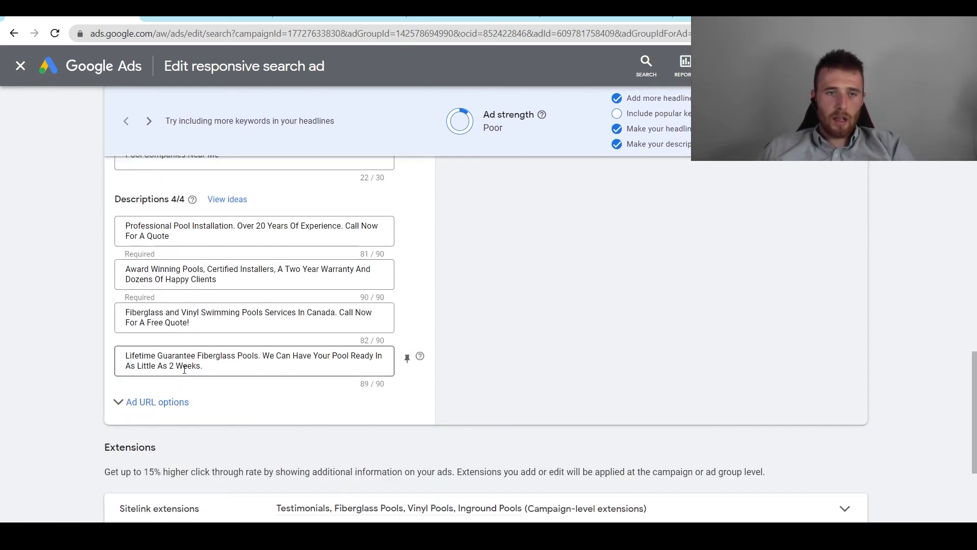
double_click(215, 355)
text(Vinyl)
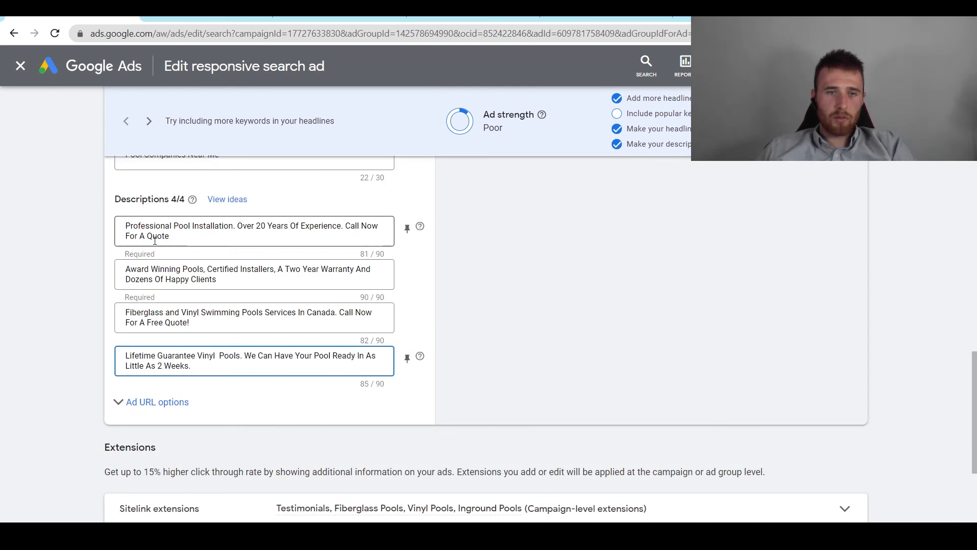
key(BackSpace)
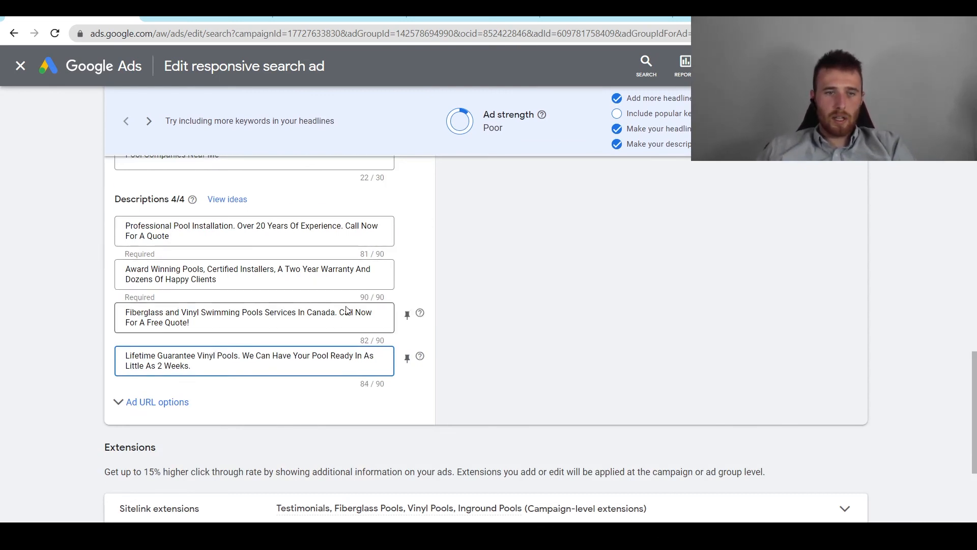
scroll(295, 321, up, 10)
scroll(194, 280, up, 3)
scroll(211, 290, down, 15)
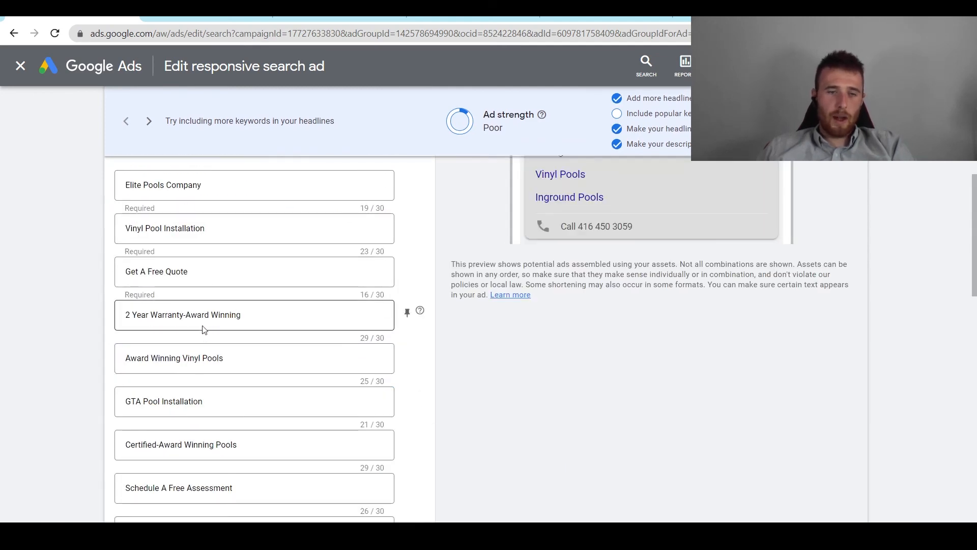
click(127, 461)
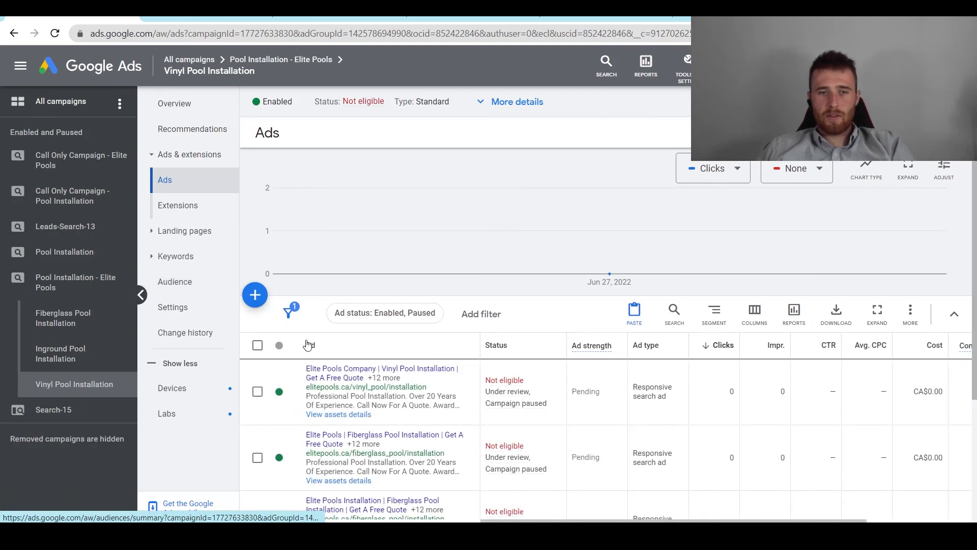
Step: Bulk-edit all three responsive search ads, setting their display path to "Vinyl Pool" / "Installation", and apply the change
click(260, 347)
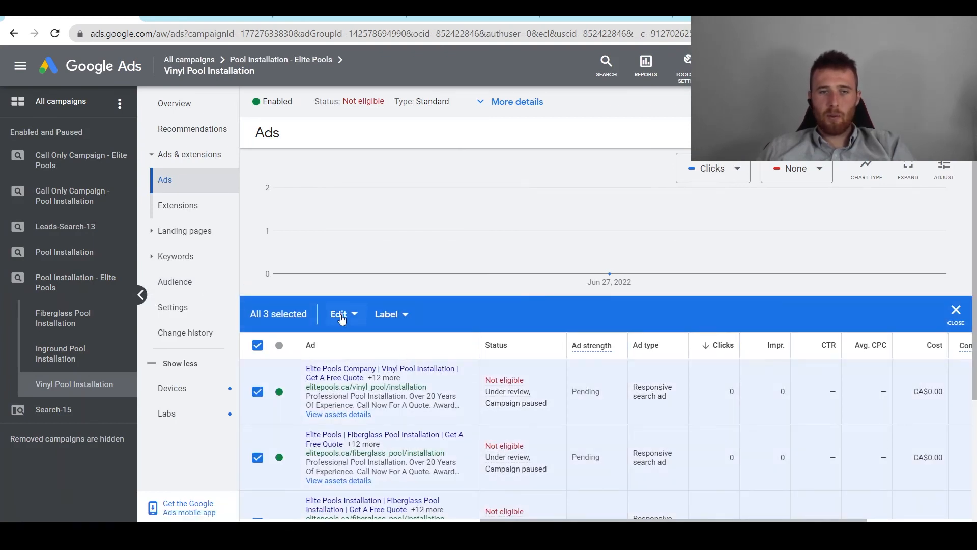
click(257, 348)
click(257, 347)
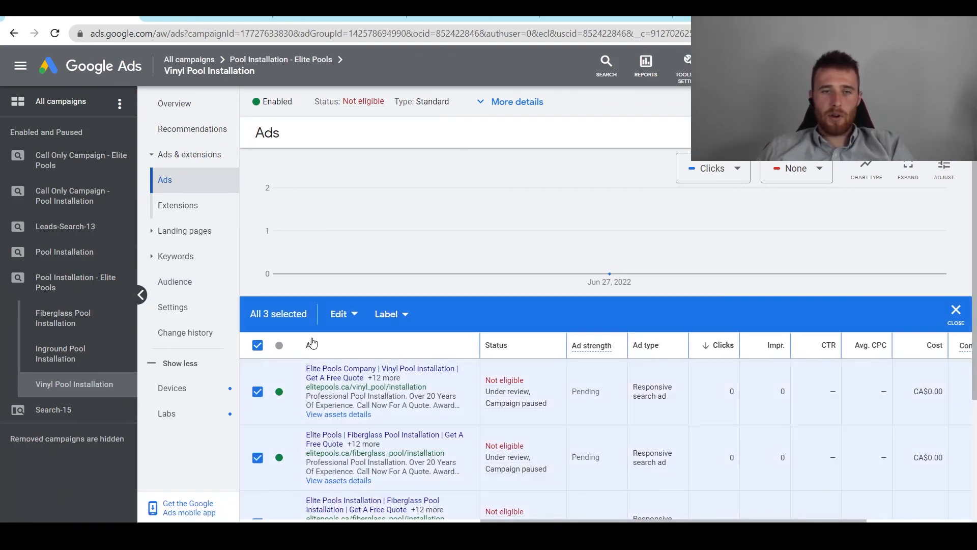
click(338, 314)
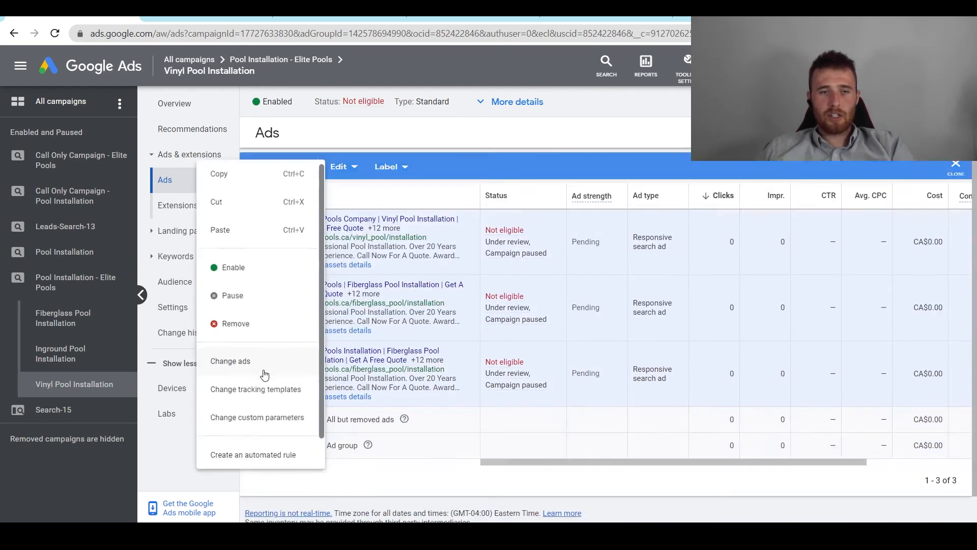
click(262, 367)
click(448, 226)
click(462, 297)
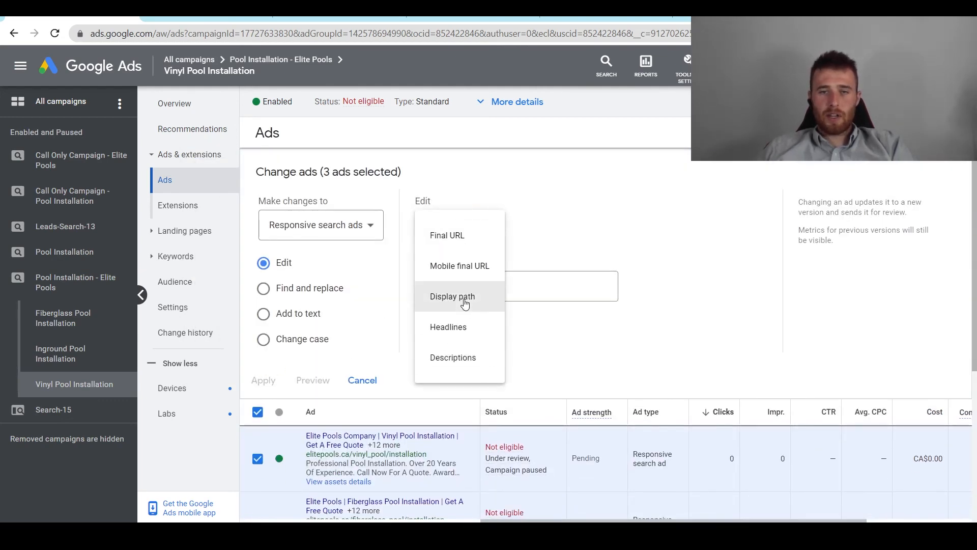
click(537, 286)
text(Vinyl Pool)
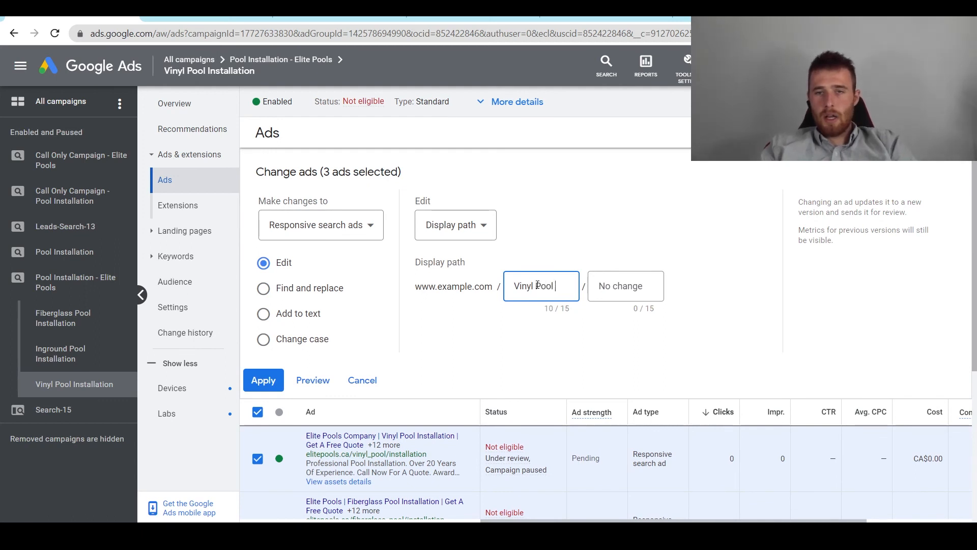
key(Tab)
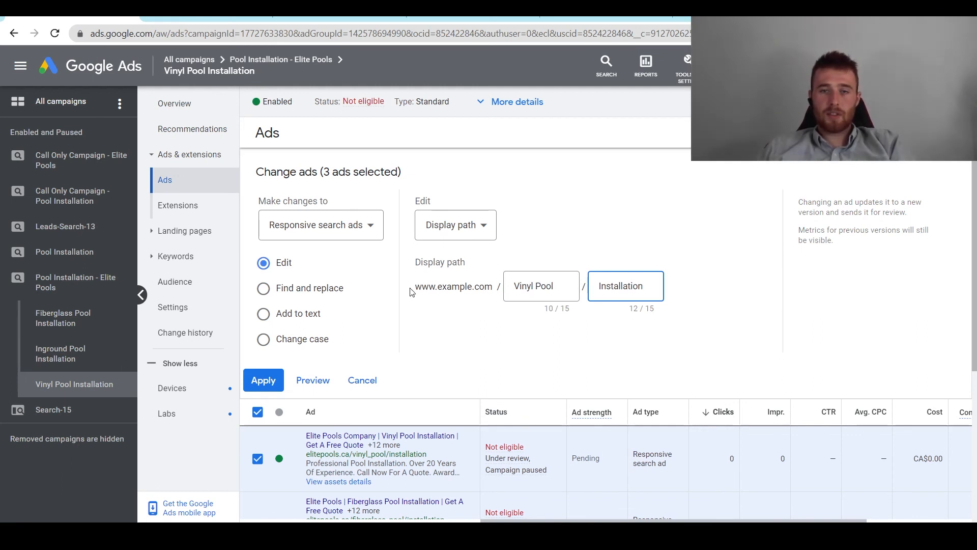
click(259, 382)
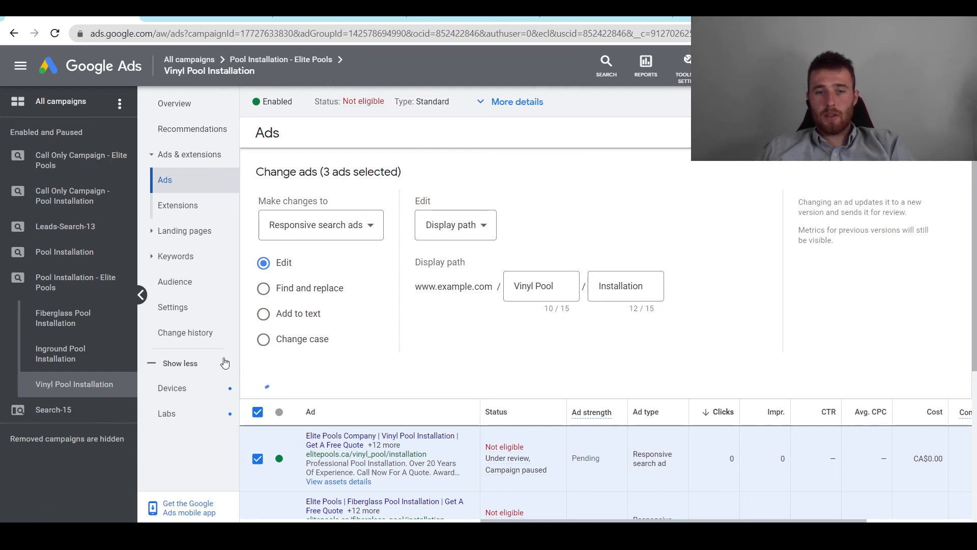
Step: Find "fiberglass" in the headlines of all three vinyl ads, replace it with "Vinyl", and apply the change
scroll(451, 420, down, 3)
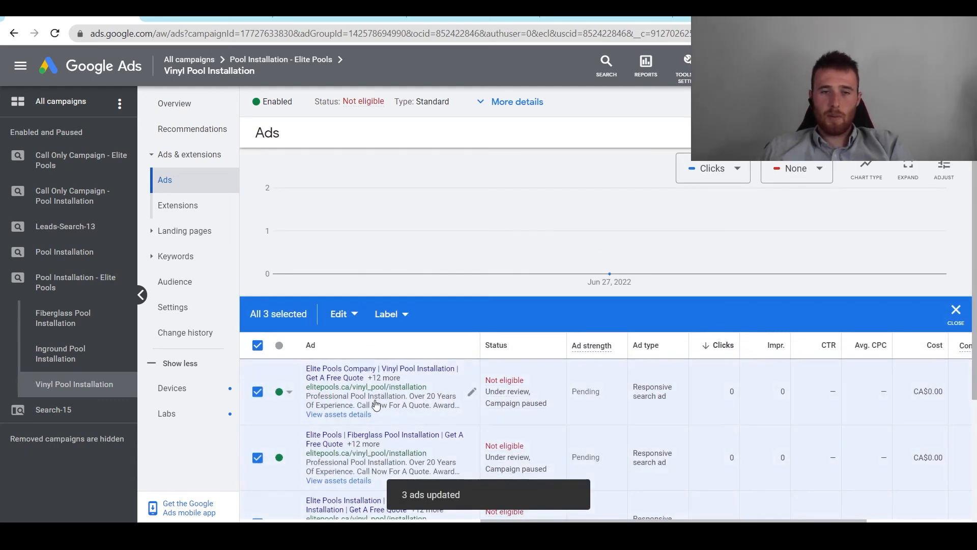
scroll(376, 405, down, 3)
scroll(356, 316, up, 3)
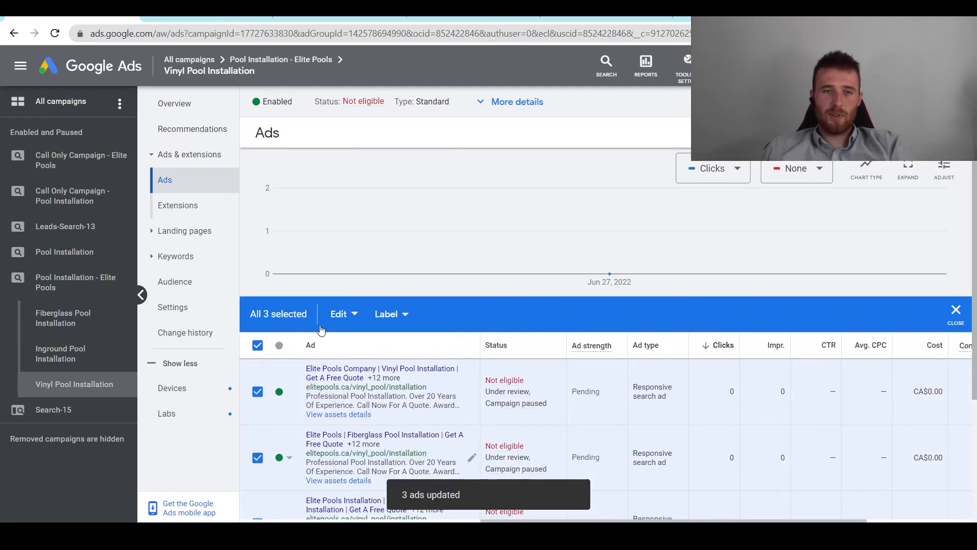
click(259, 344)
click(257, 345)
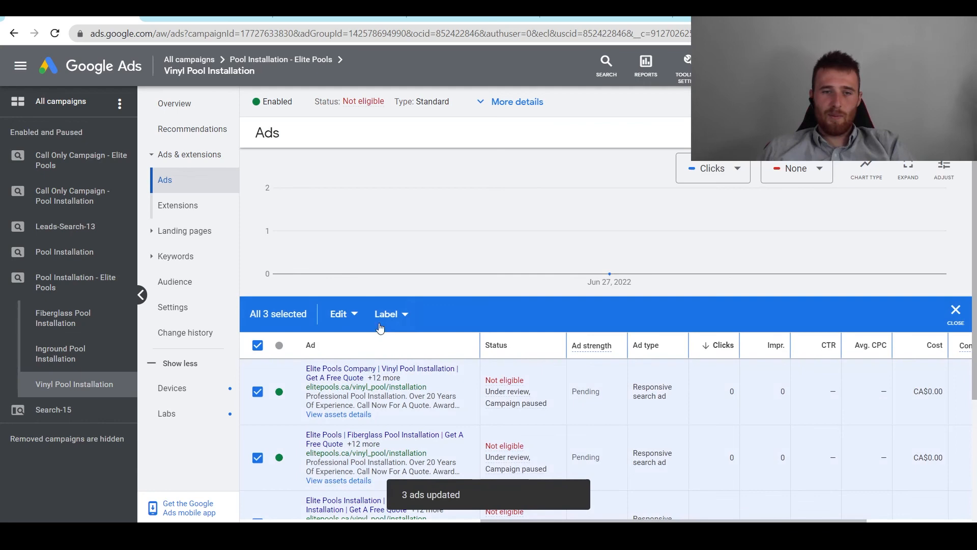
click(339, 313)
click(286, 363)
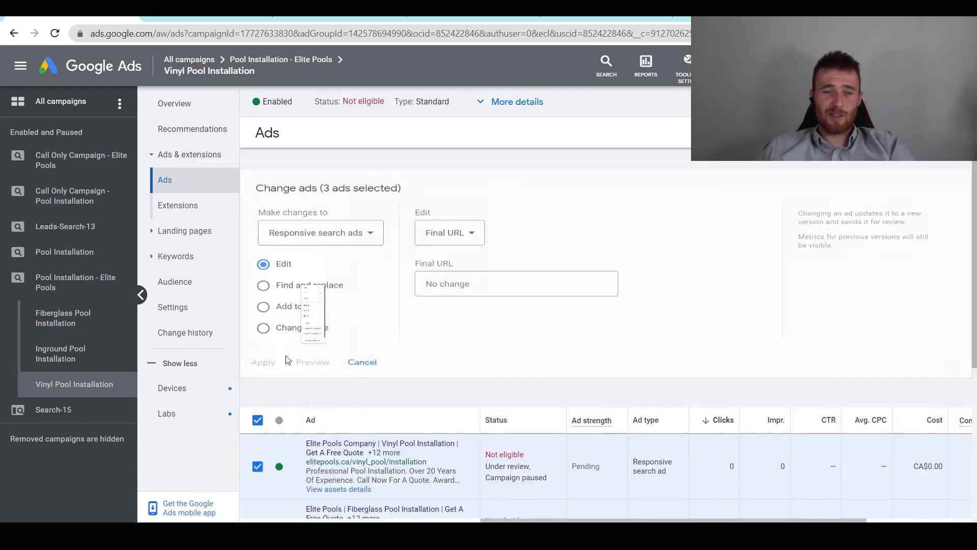
click(265, 289)
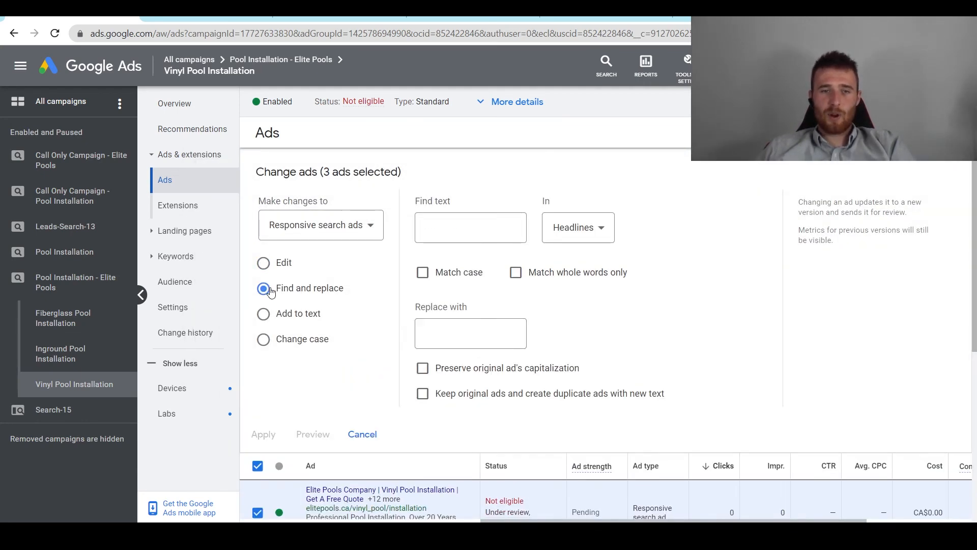
click(441, 232)
text(fiberglass)
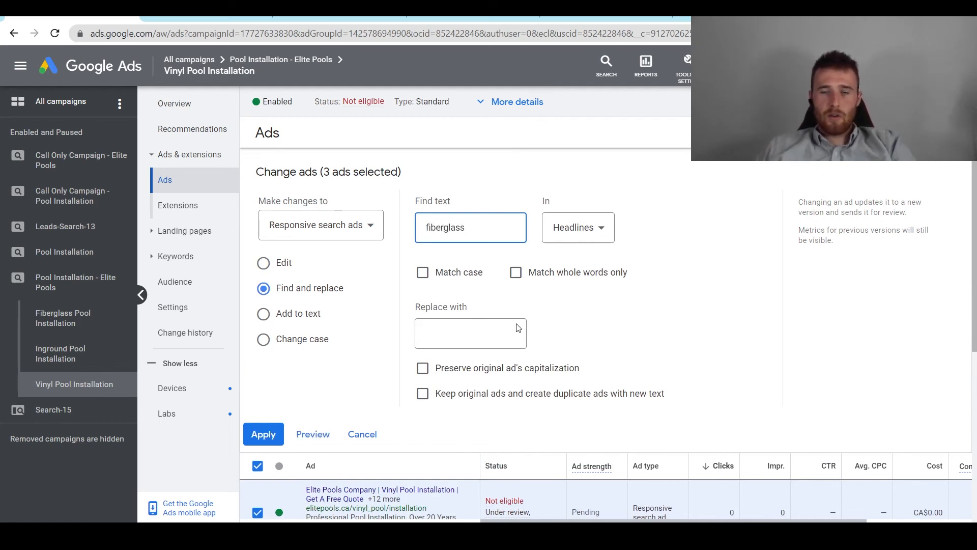
click(477, 335)
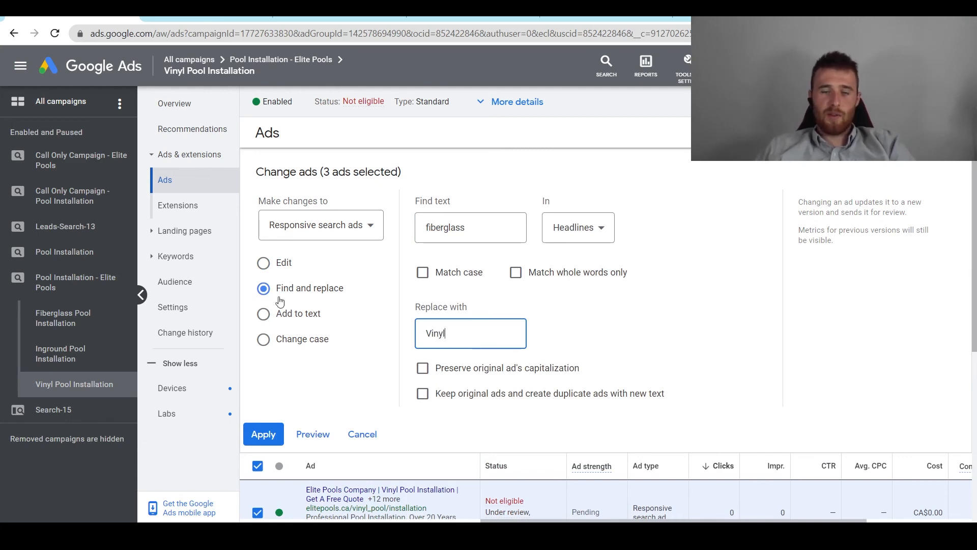
click(263, 435)
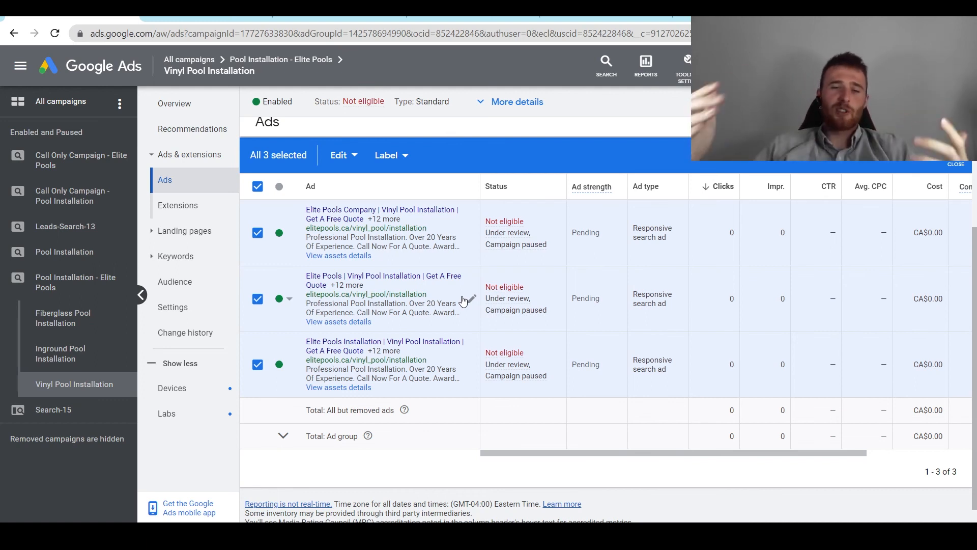
Step: Deselect the vinyl ads and open the ads of the Inground Pool Installation ad group
click(258, 186)
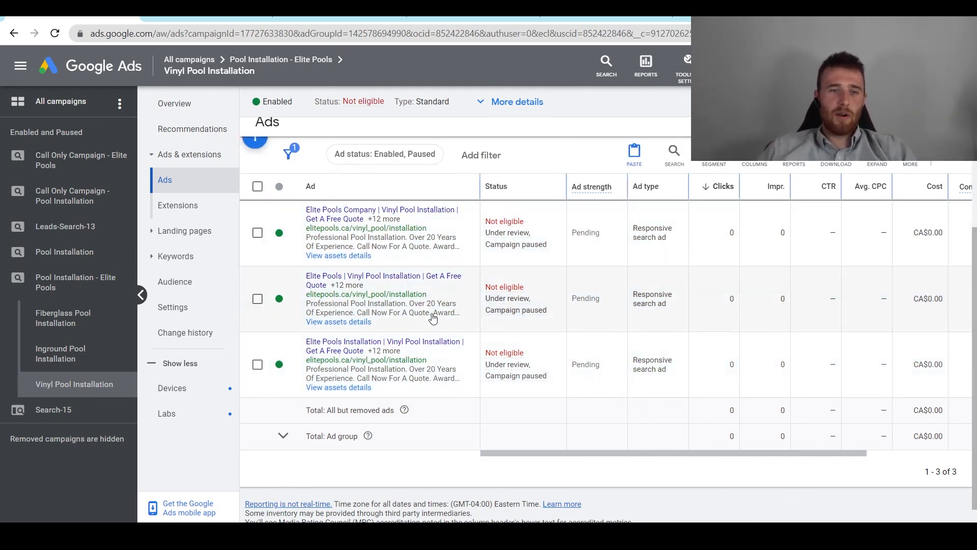
click(65, 351)
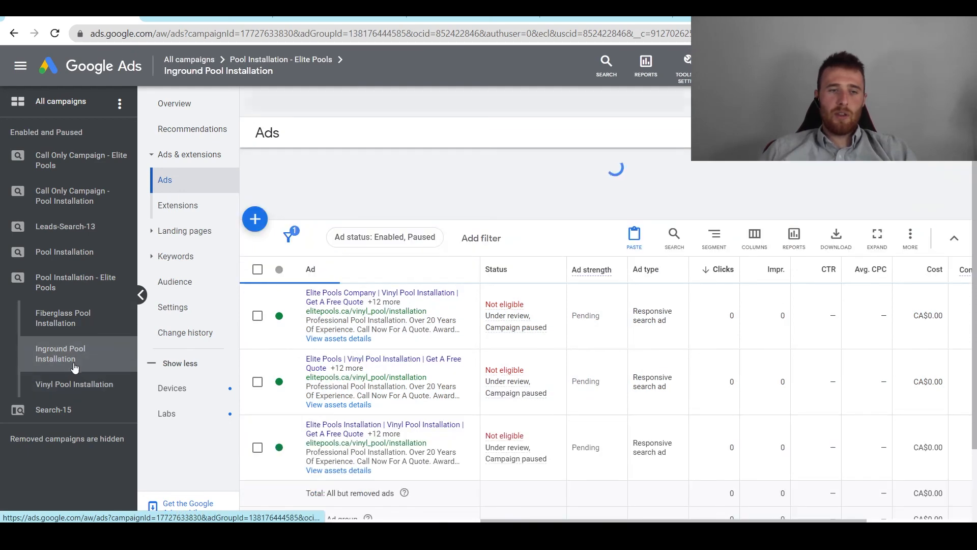
scroll(402, 338, down, 3)
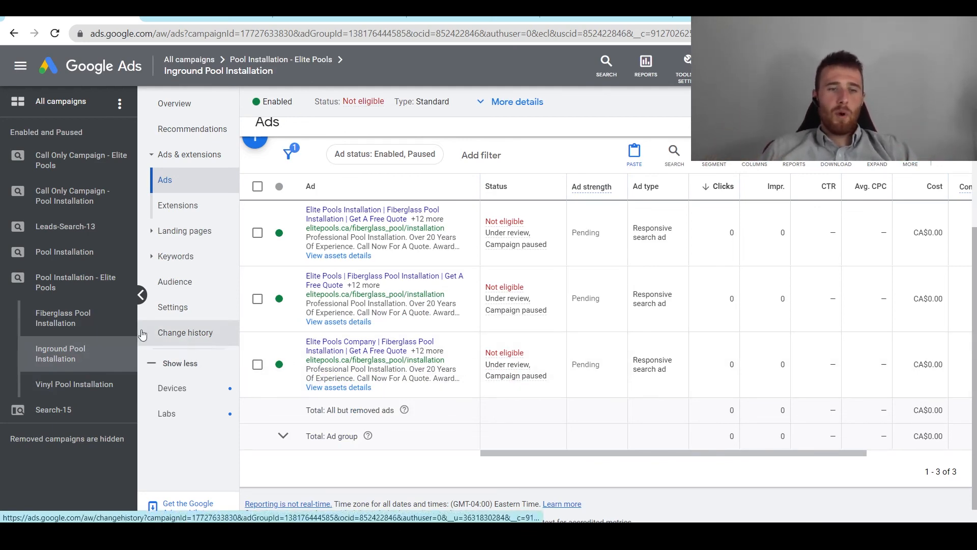
Step: Review the location extension options for the Pool Installation - Elite Pools campaign, including curated locations, without adding any
click(76, 283)
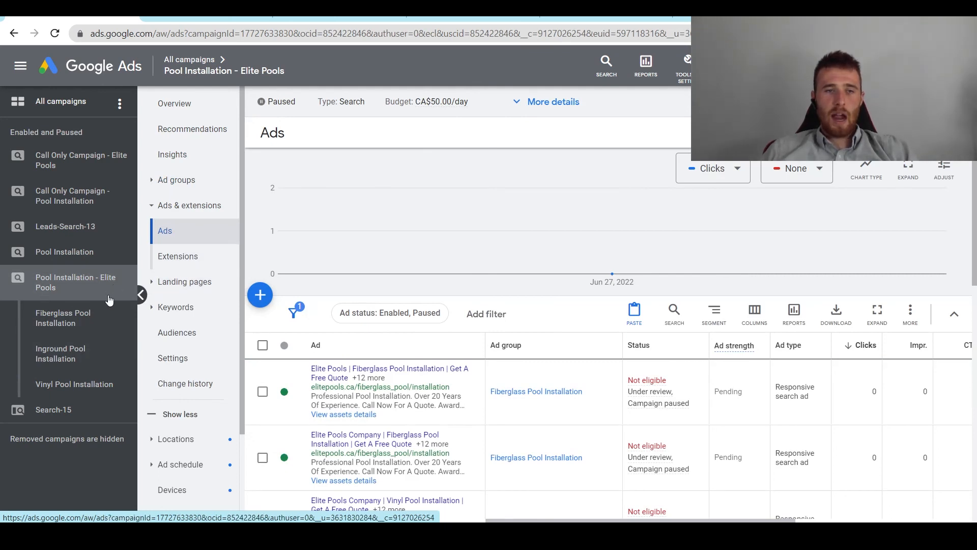
click(193, 264)
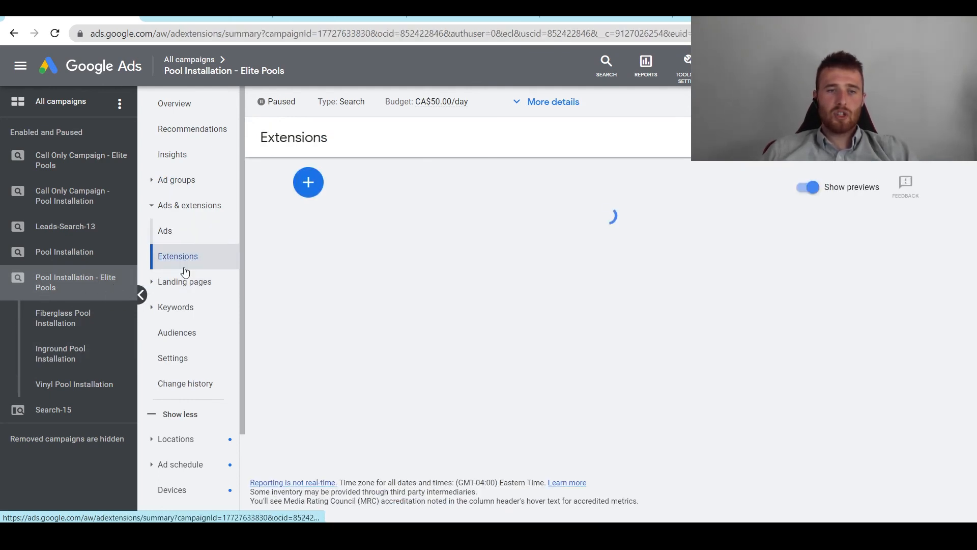
click(309, 182)
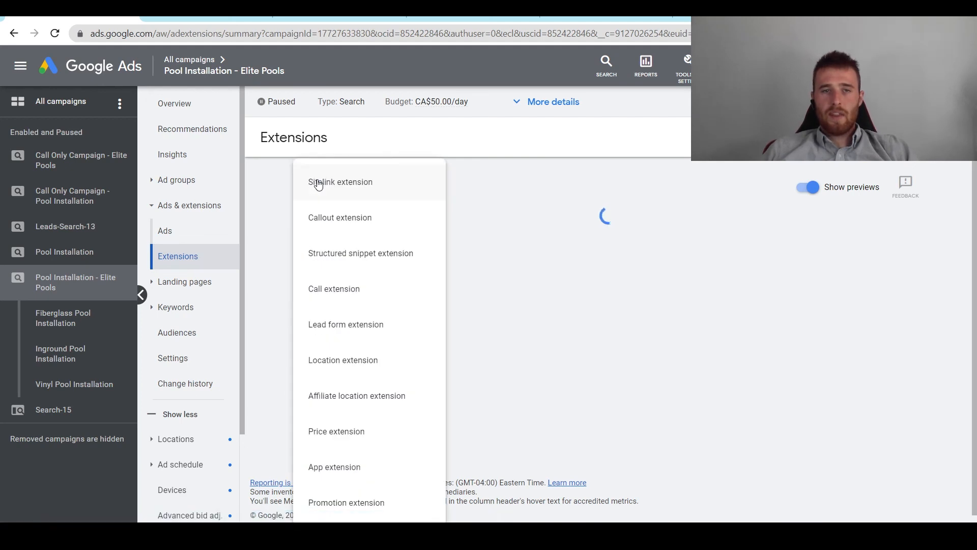
click(366, 363)
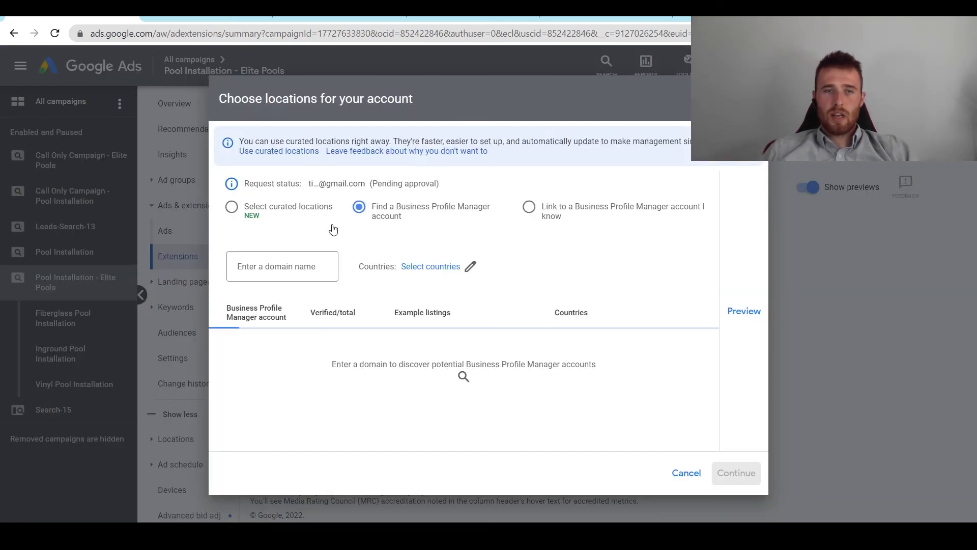
click(232, 207)
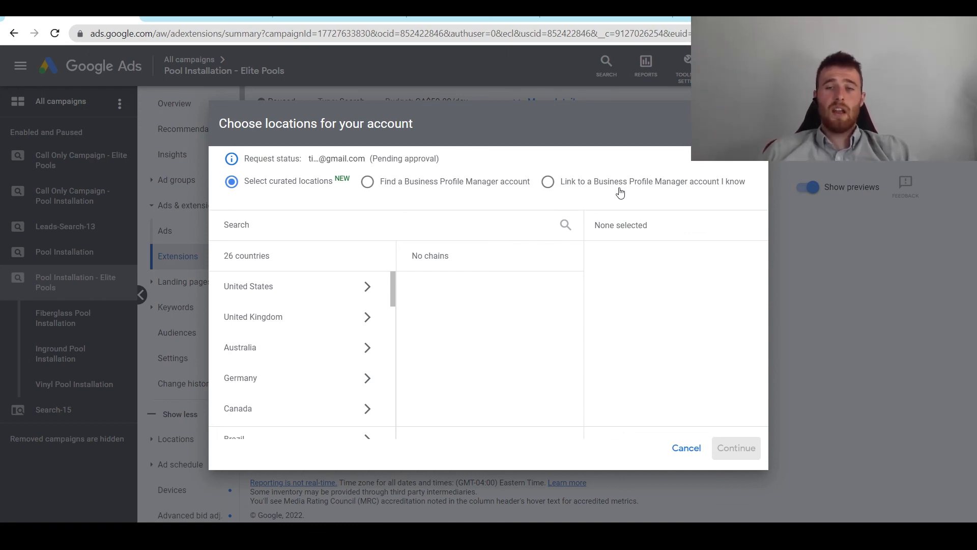
click(684, 450)
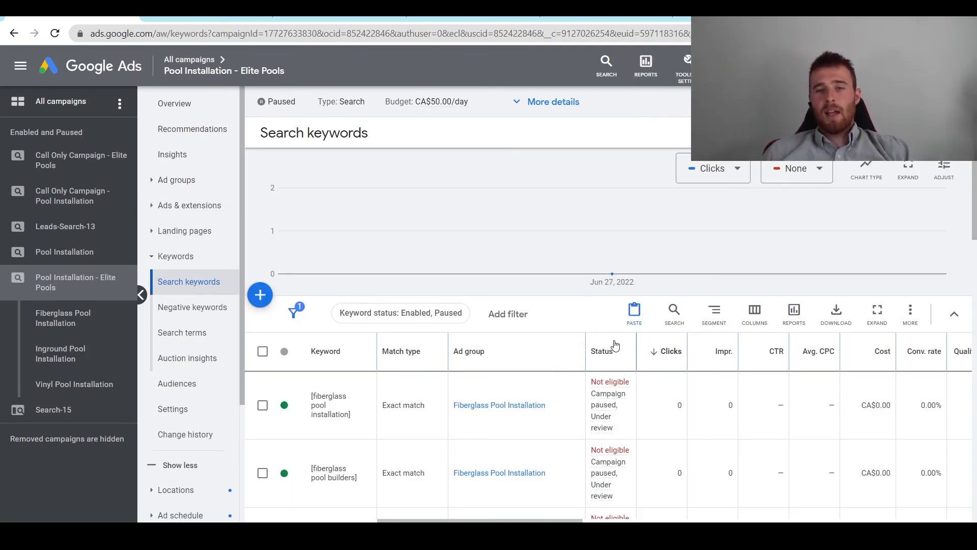
Step: Examine the campaign's search keywords and their status options, and check its search terms report
scroll(580, 319, down, 2)
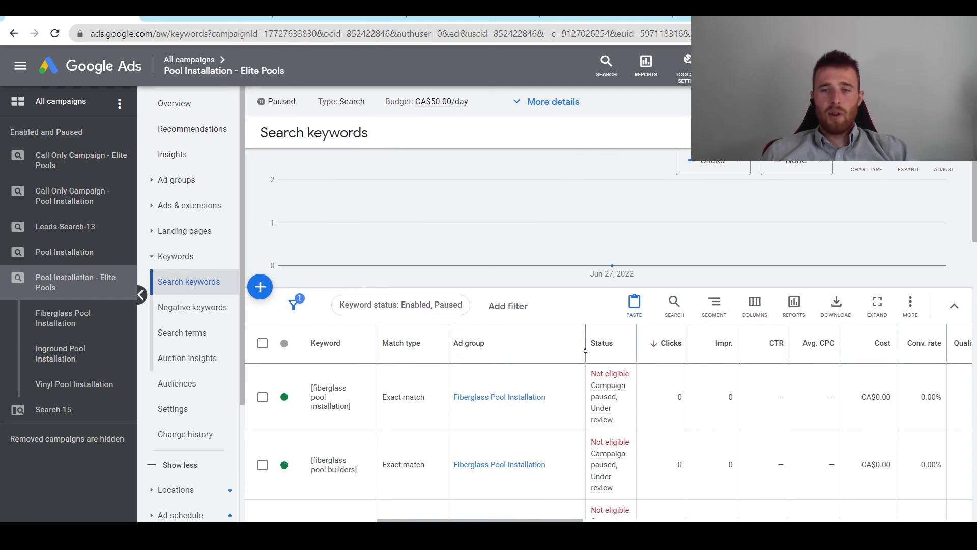
scroll(585, 351, down, 1)
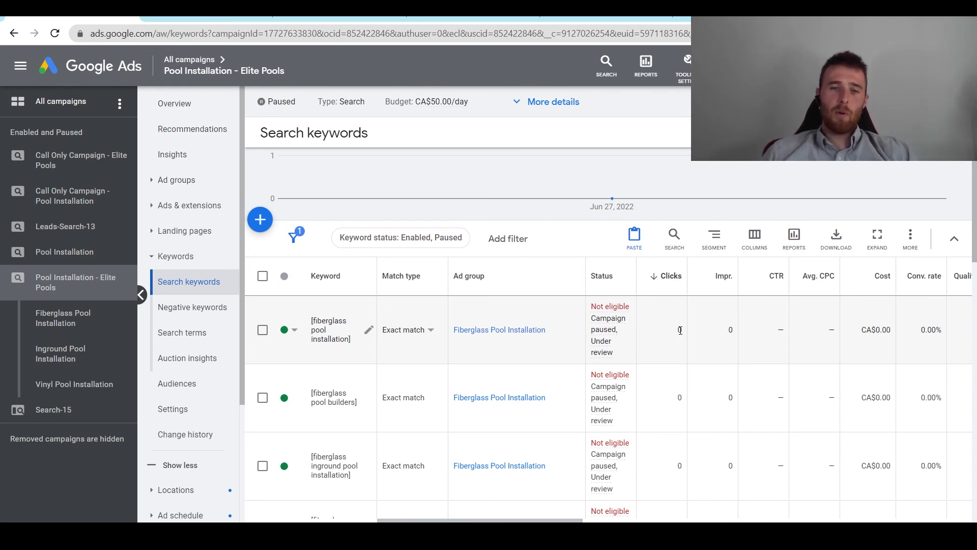
click(287, 330)
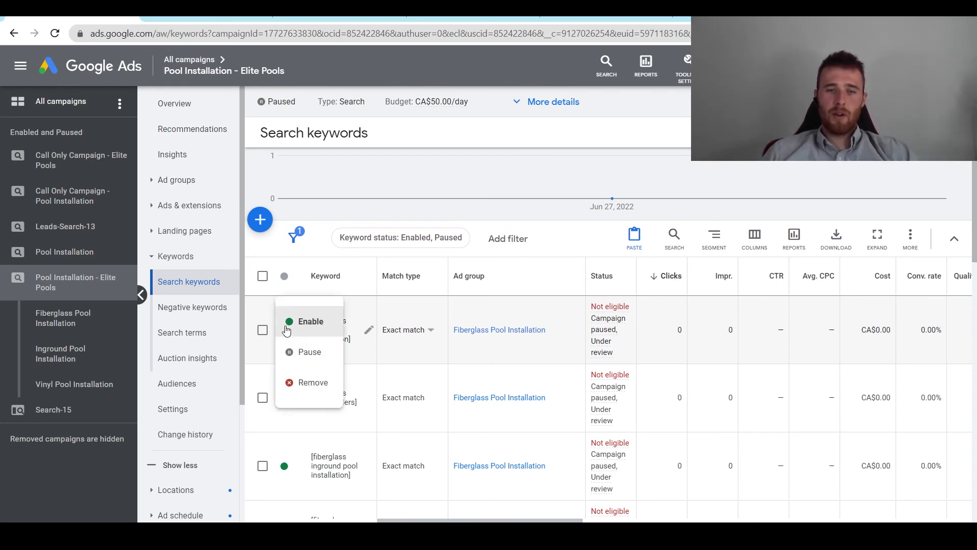
click(551, 262)
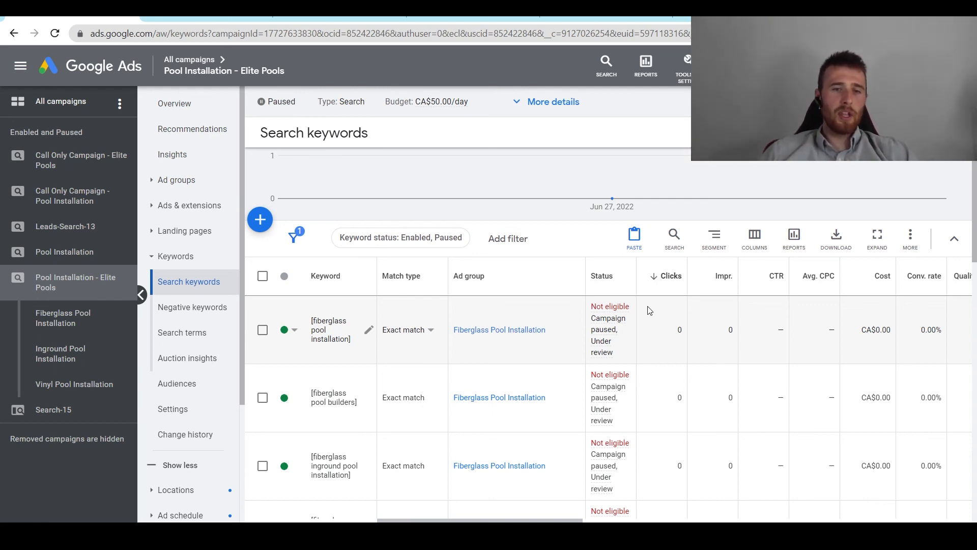
click(199, 341)
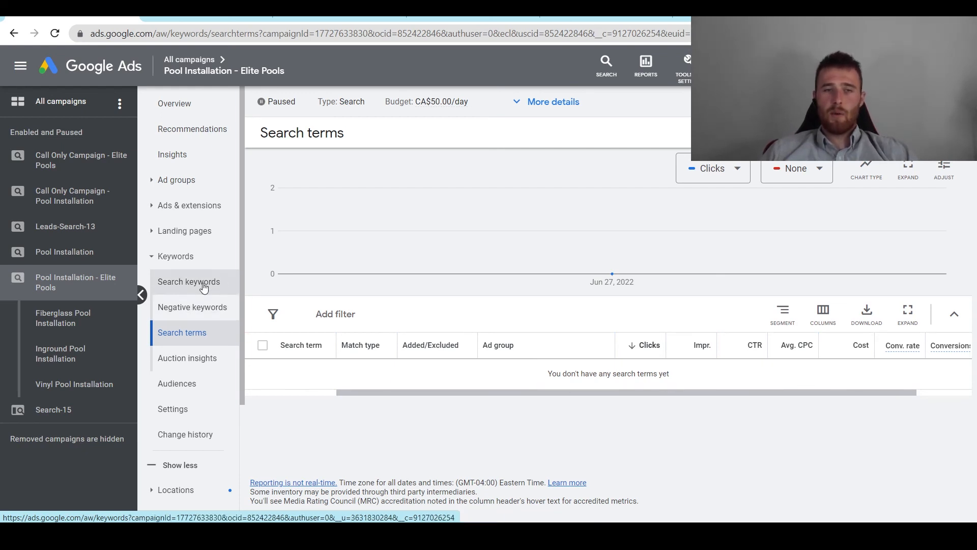
Step: Start a campaign-level negative keyword entry and enter "pool installation tips and tricks"
click(204, 310)
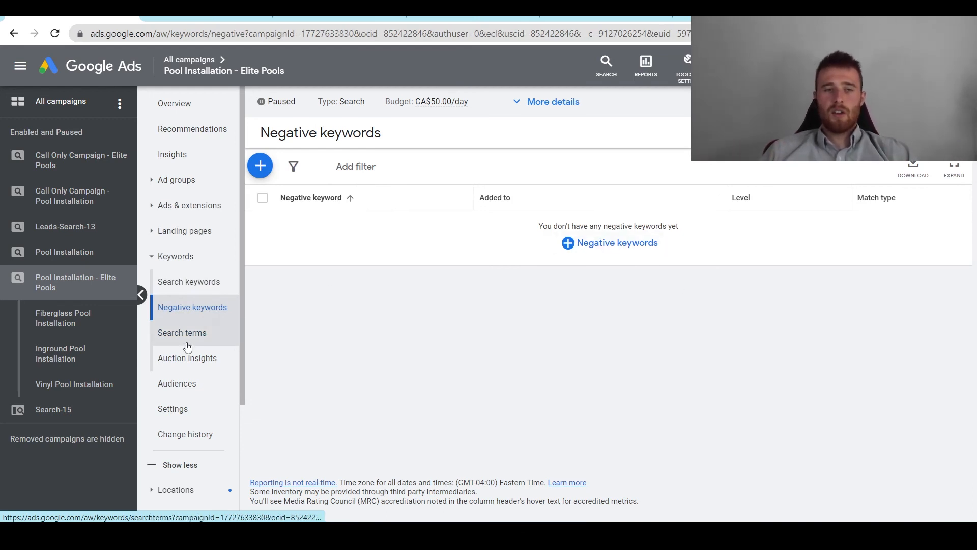
click(597, 244)
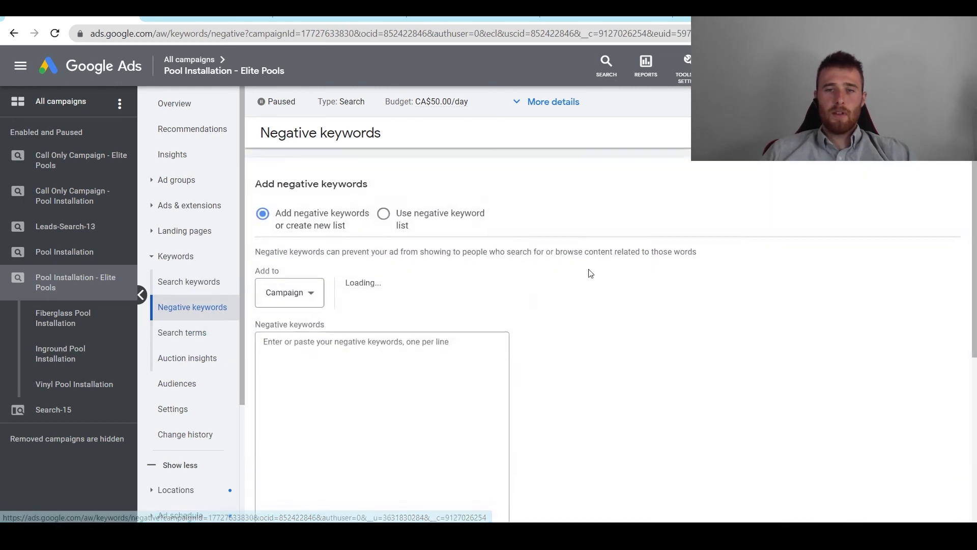
click(420, 343)
text(pool )
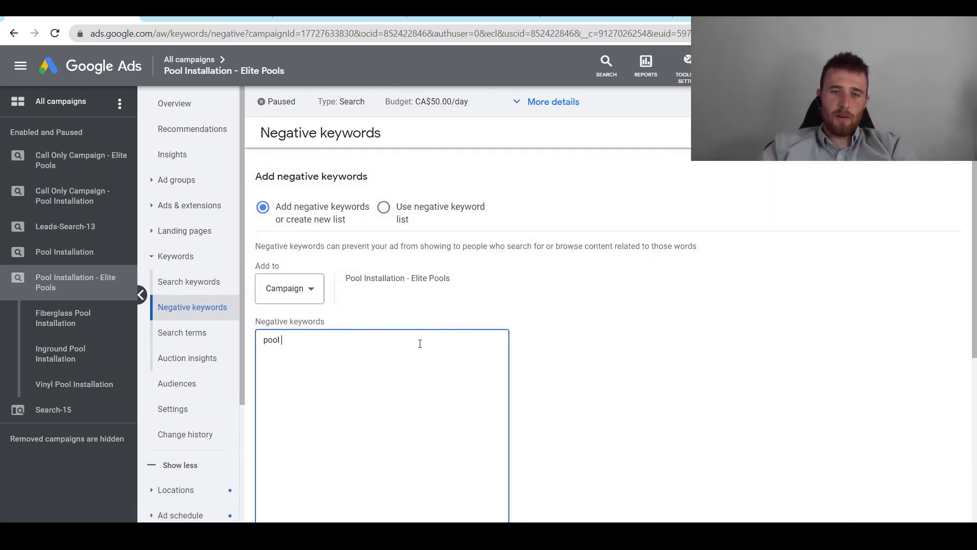
text(installa)
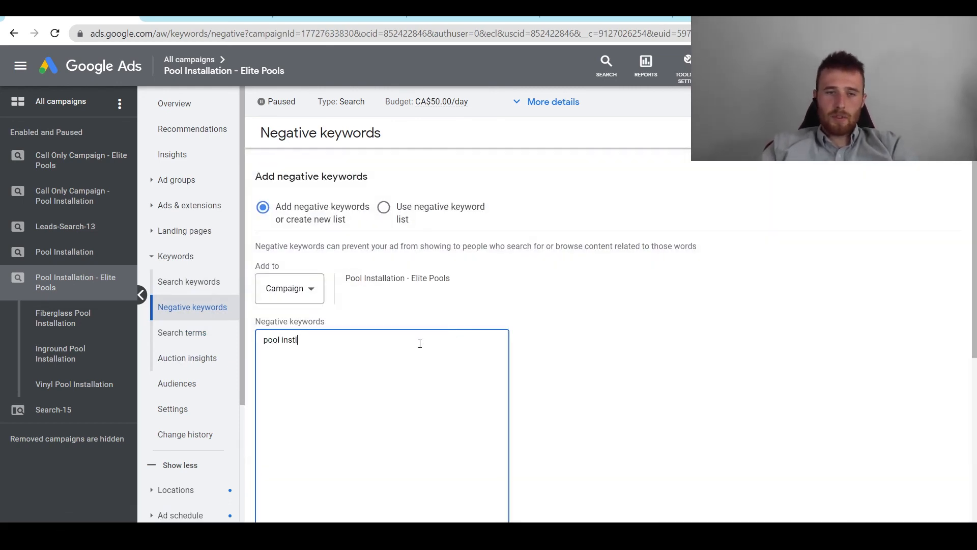
text(iton)
key(BackSpace)
key(BackSpace)
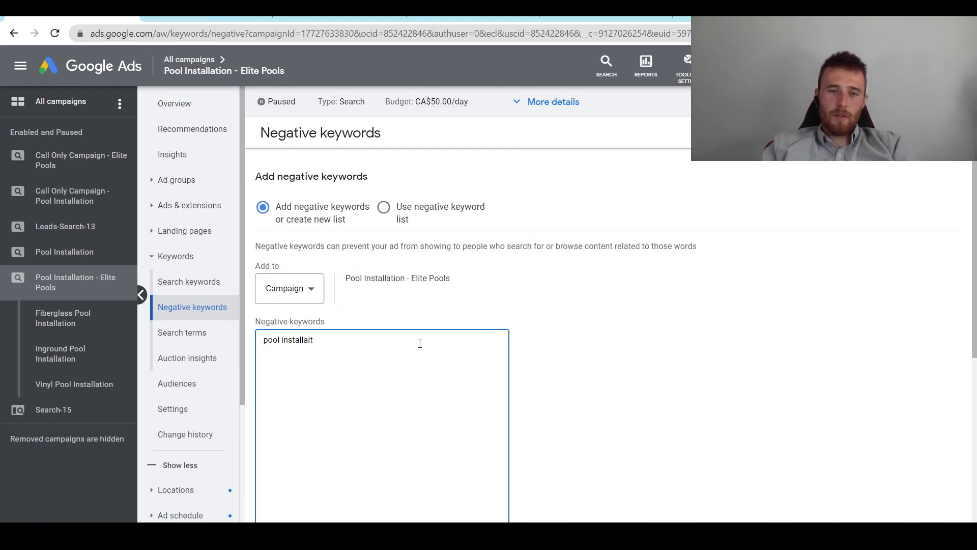
text(tion tip)
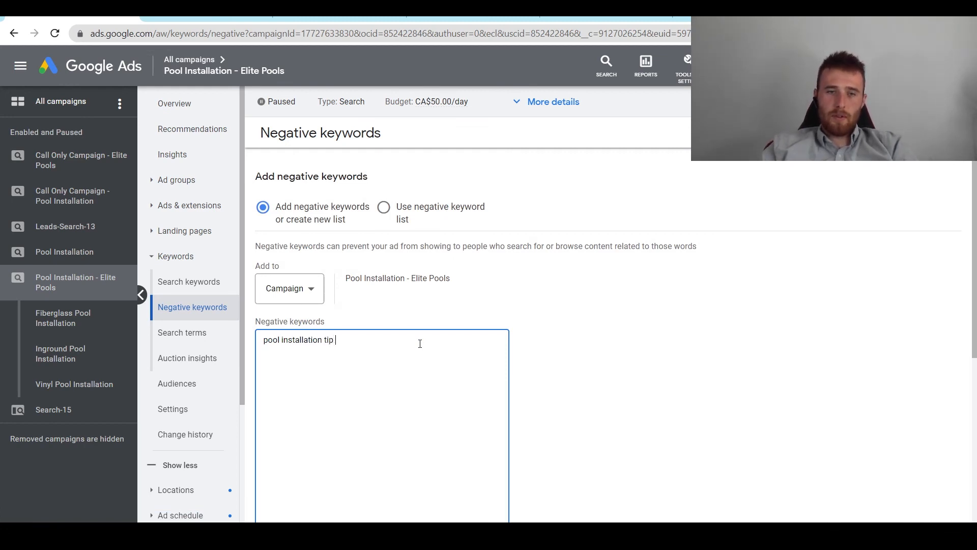
text(s and tricks)
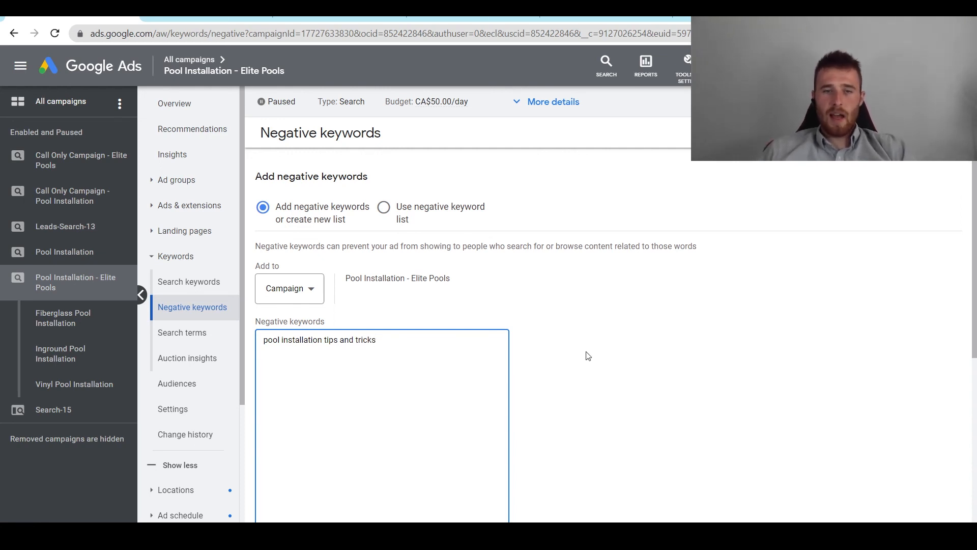
Step: Enclose the negative keyword in quotation marks to make it phrase match, and save it to the campaign
scroll(619, 371, down, 3)
scroll(492, 398, up, 3)
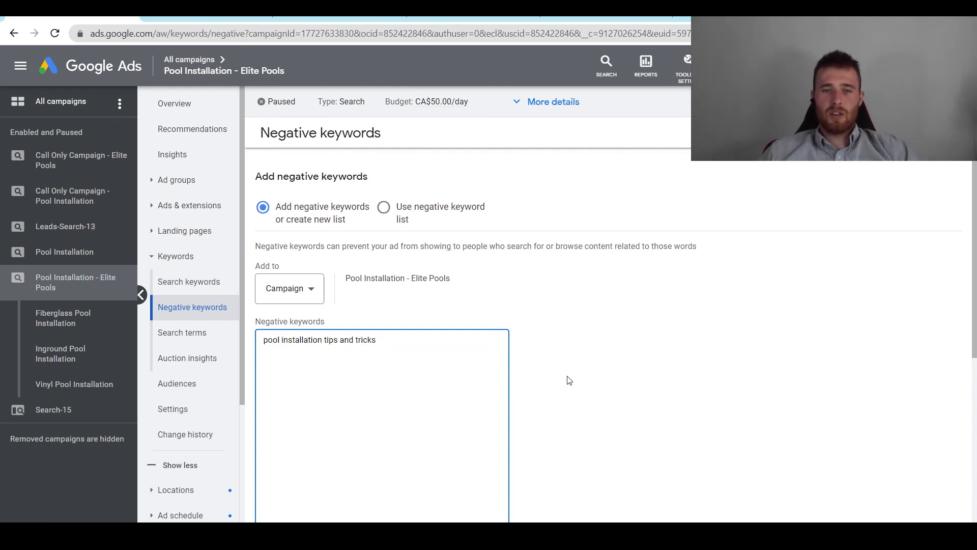
scroll(573, 387, down, 3)
scroll(551, 389, down, 2)
scroll(552, 388, up, 3)
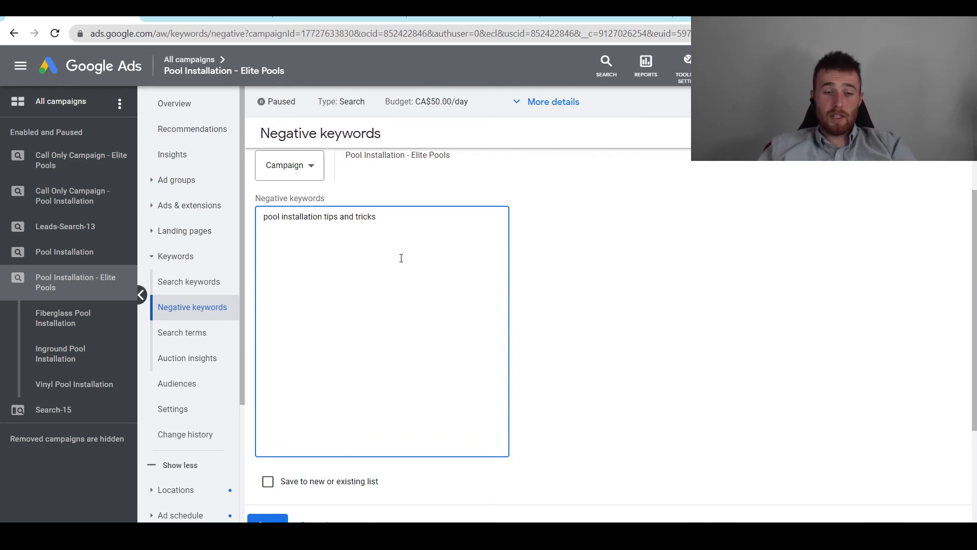
key(Home)
text(")
scroll(407, 260, down, 3)
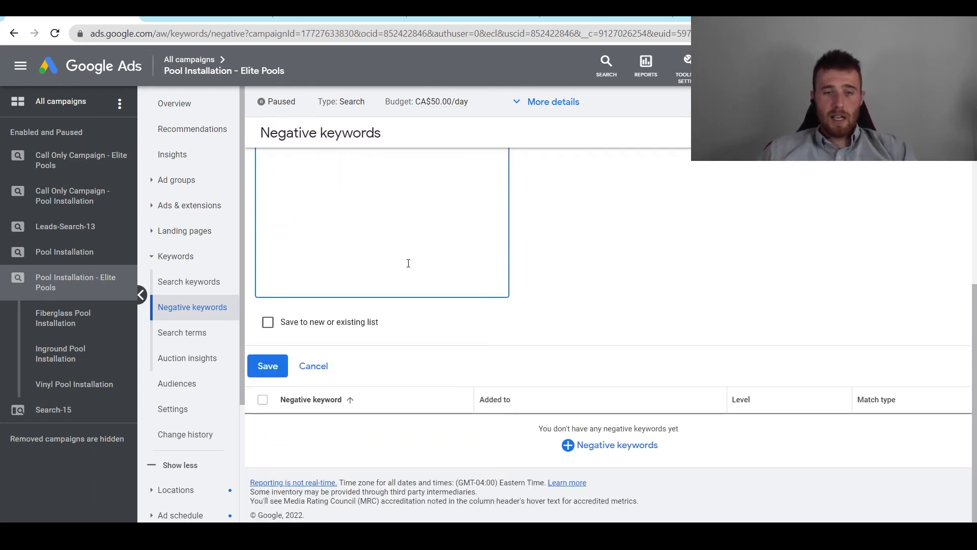
click(267, 366)
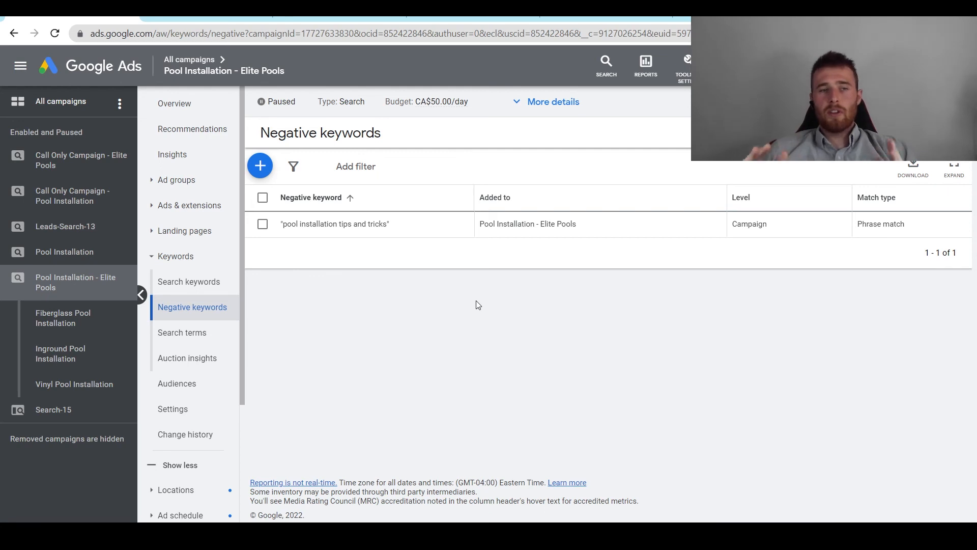
Step: Change the Pool Installation - Elite Pools campaign's status to Enabled
click(89, 287)
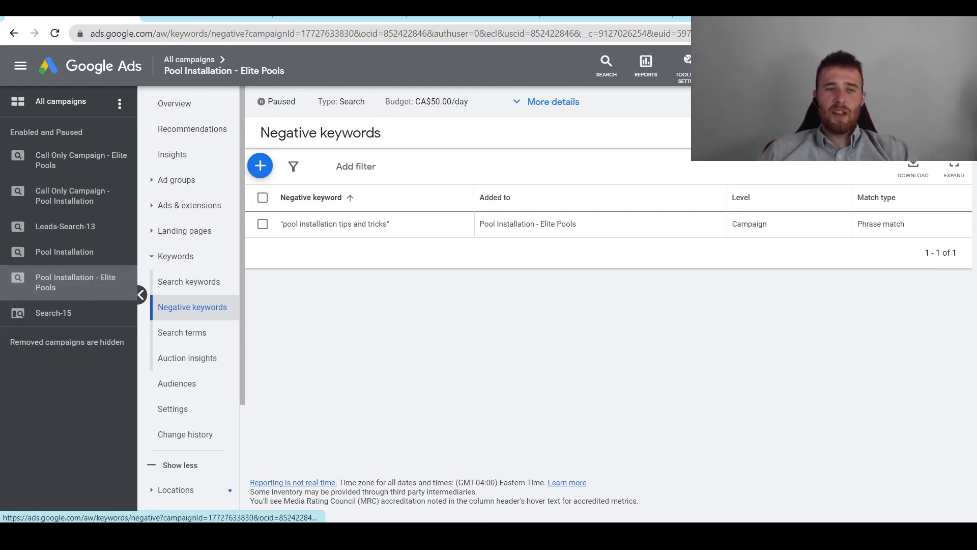
click(282, 102)
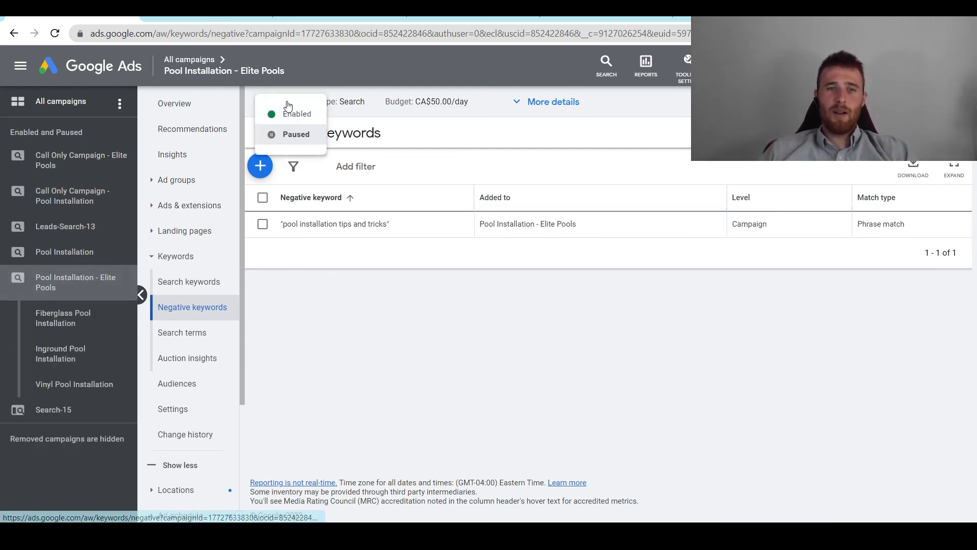
click(289, 115)
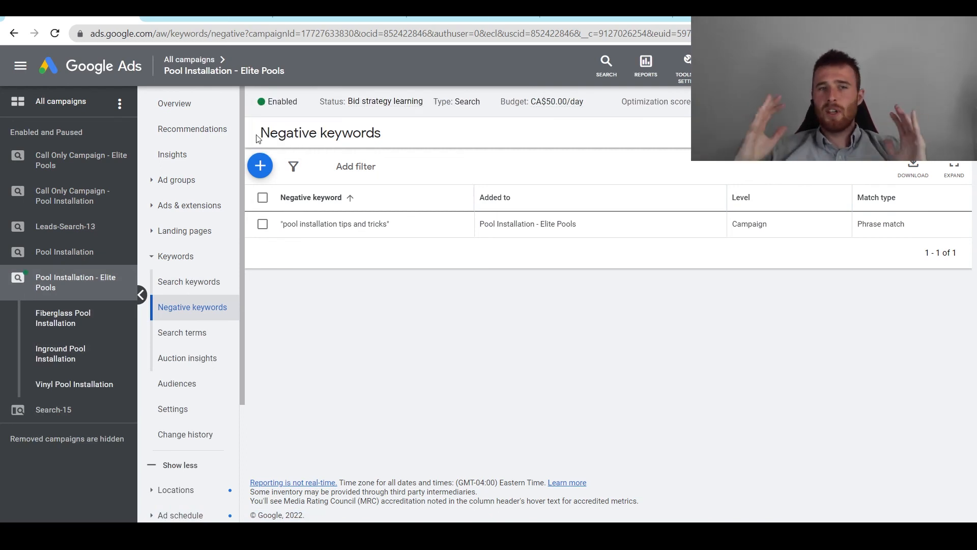